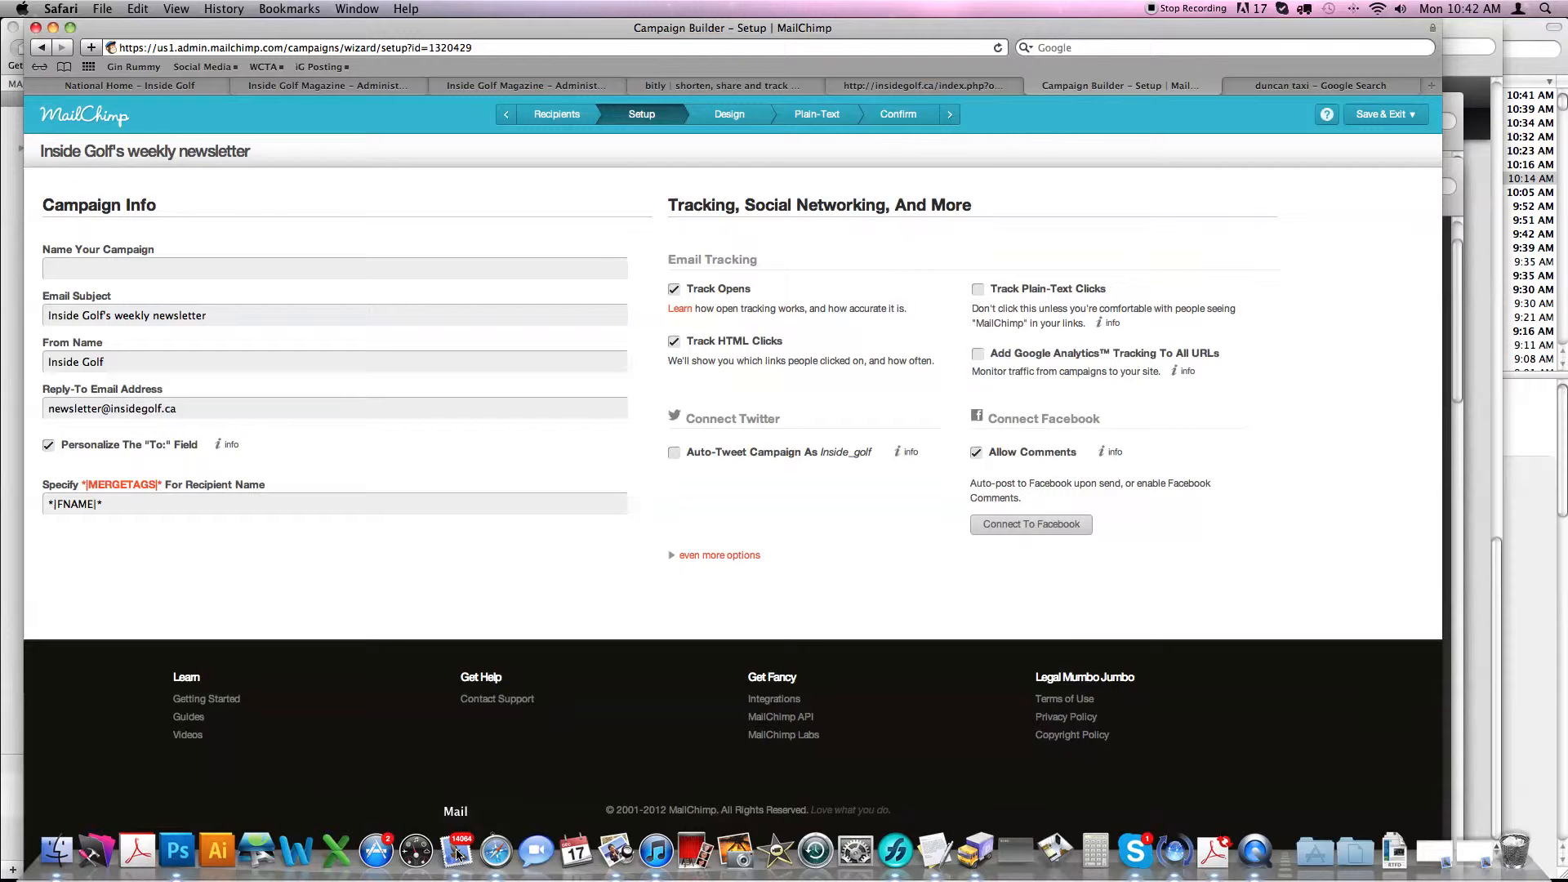
Switch to Mail and copy the subject line of the Inside Golf newsletter email.
click(457, 851)
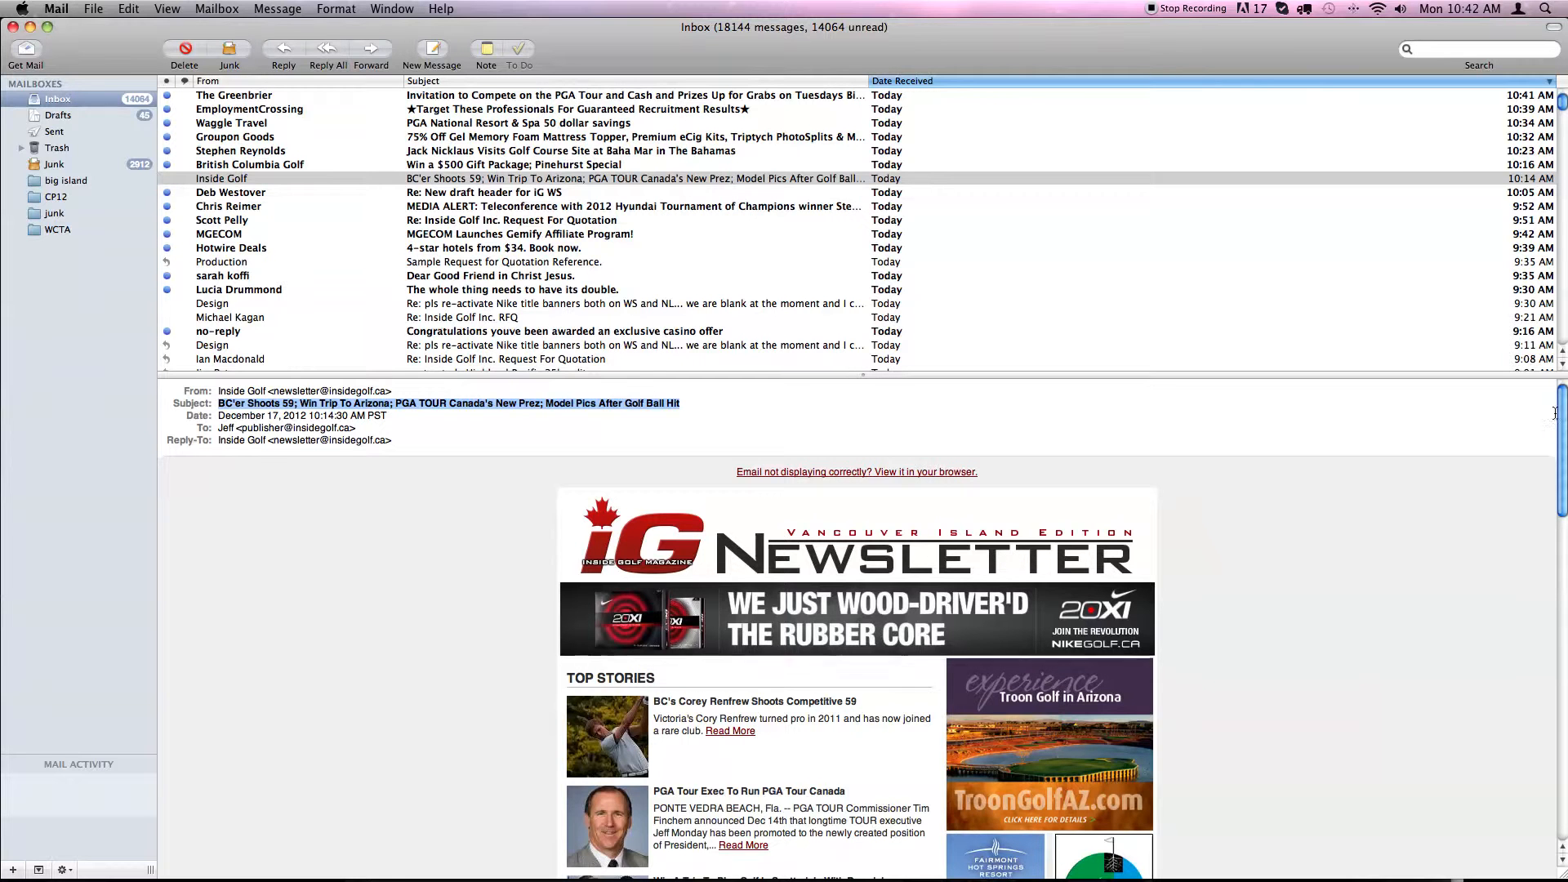
drag(1560, 418, 1536, 371)
triple_click(218, 404)
key(super+c)
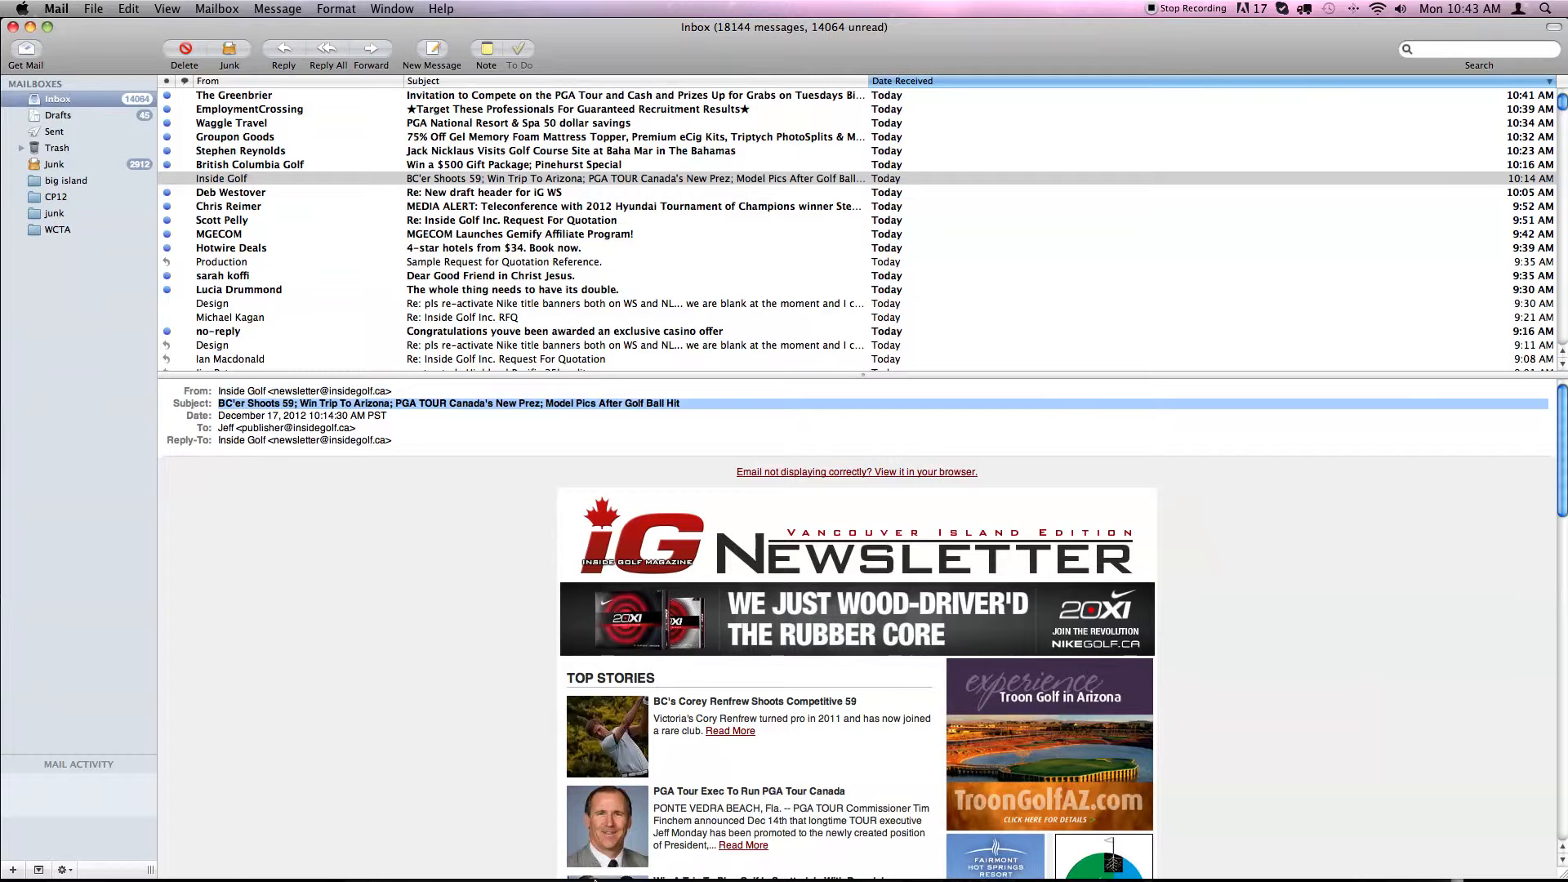
Return to Safari and name the campaign "LM - 12.12.127".
mouse_move(571, 878)
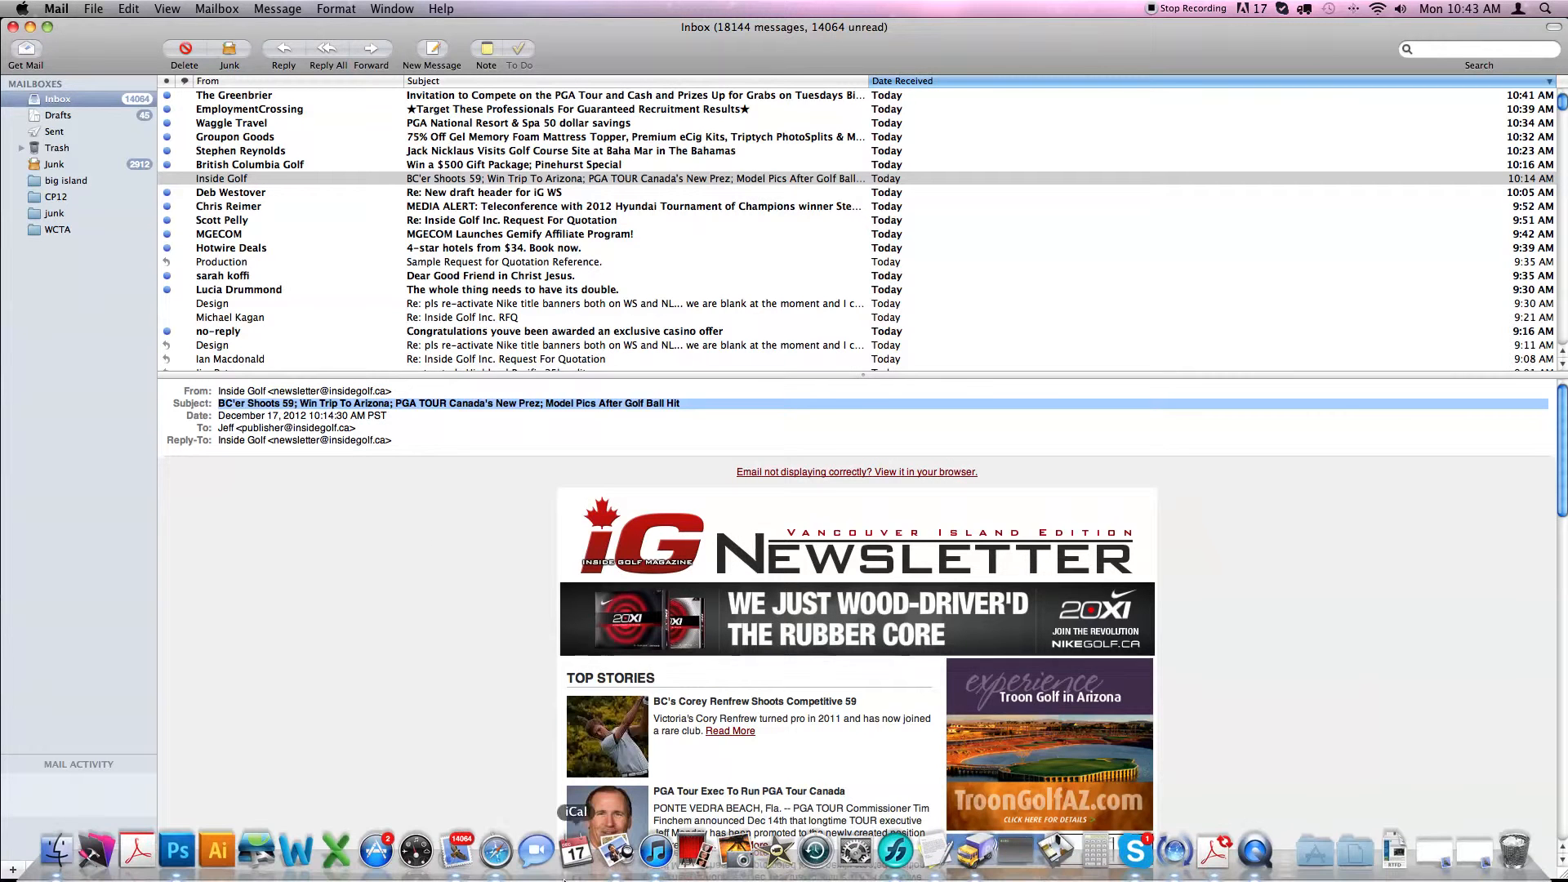
click(494, 852)
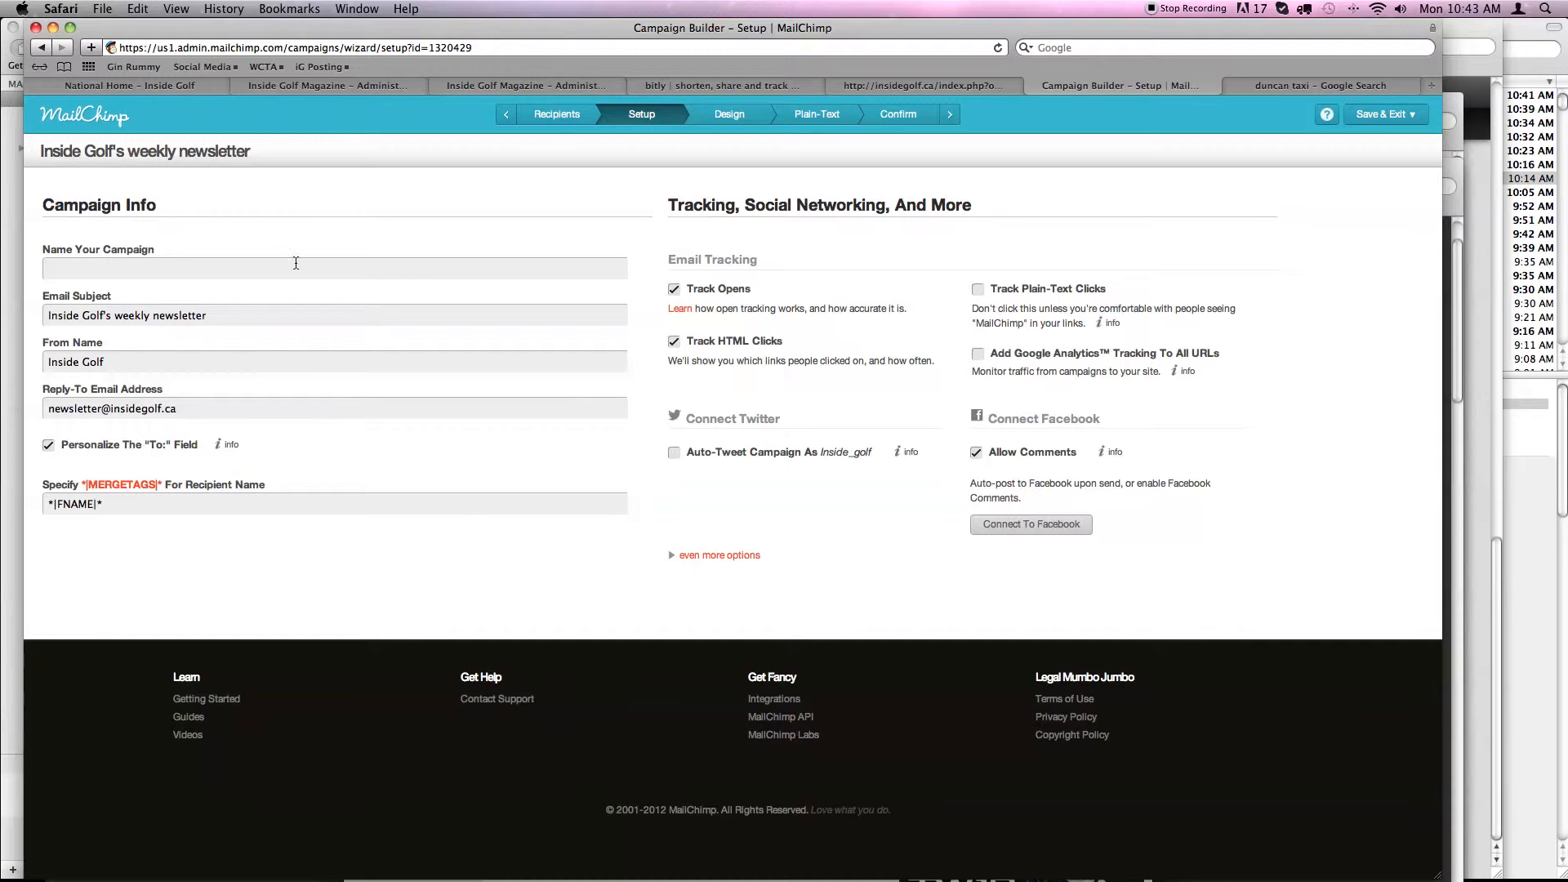
click(235, 270)
text(LM)
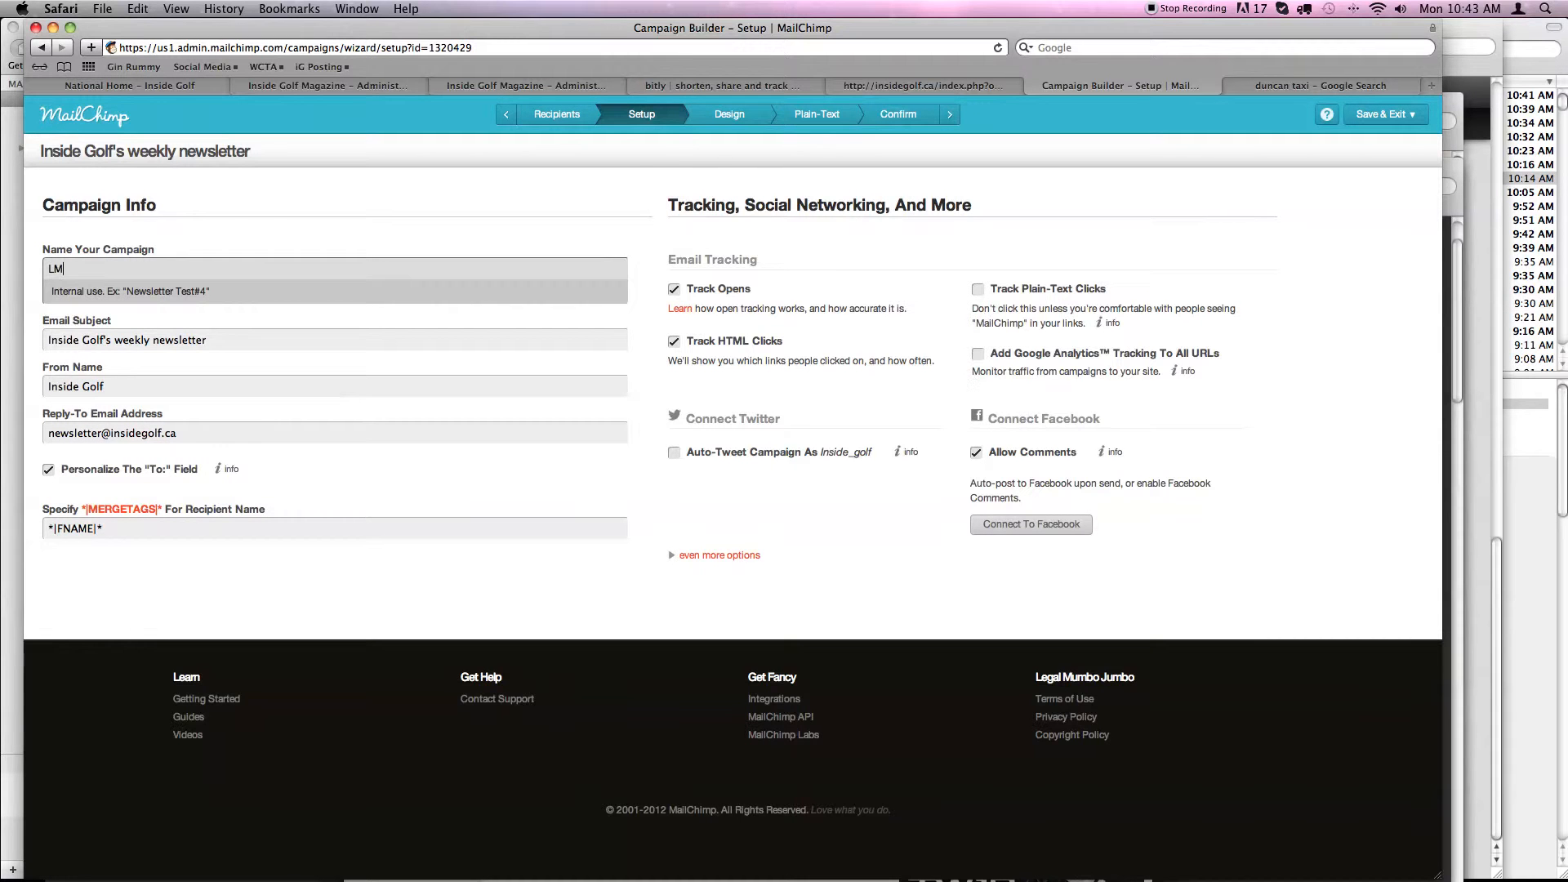
text( – 12.12.127)
Replace the email subject with the copied subject line and enable Google Analytics tracking for all URLs.
triple_click(234, 336)
key(super+v)
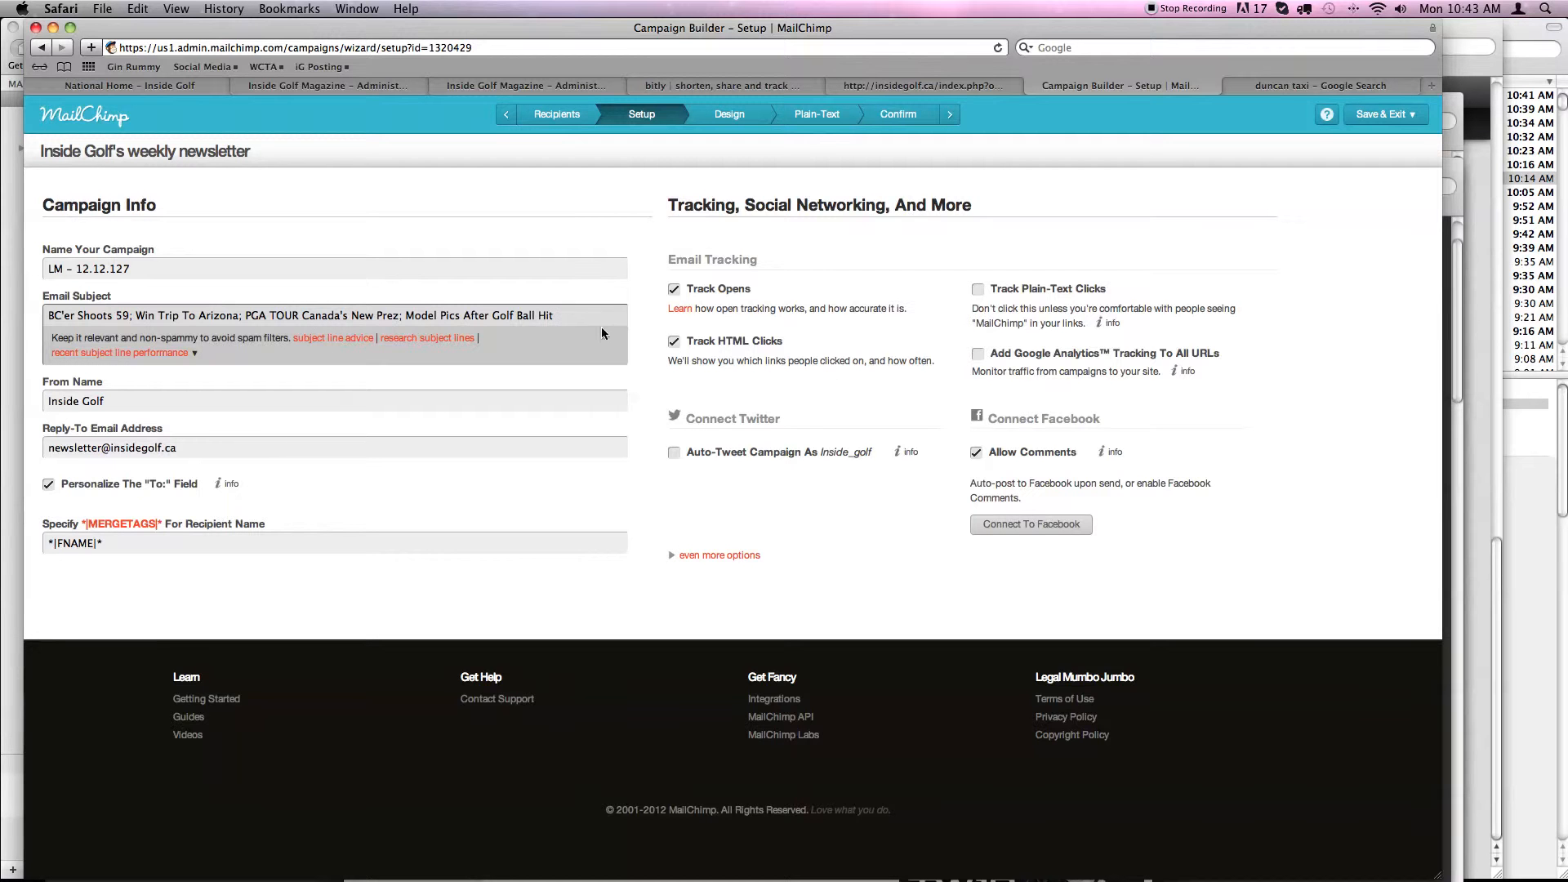
click(978, 354)
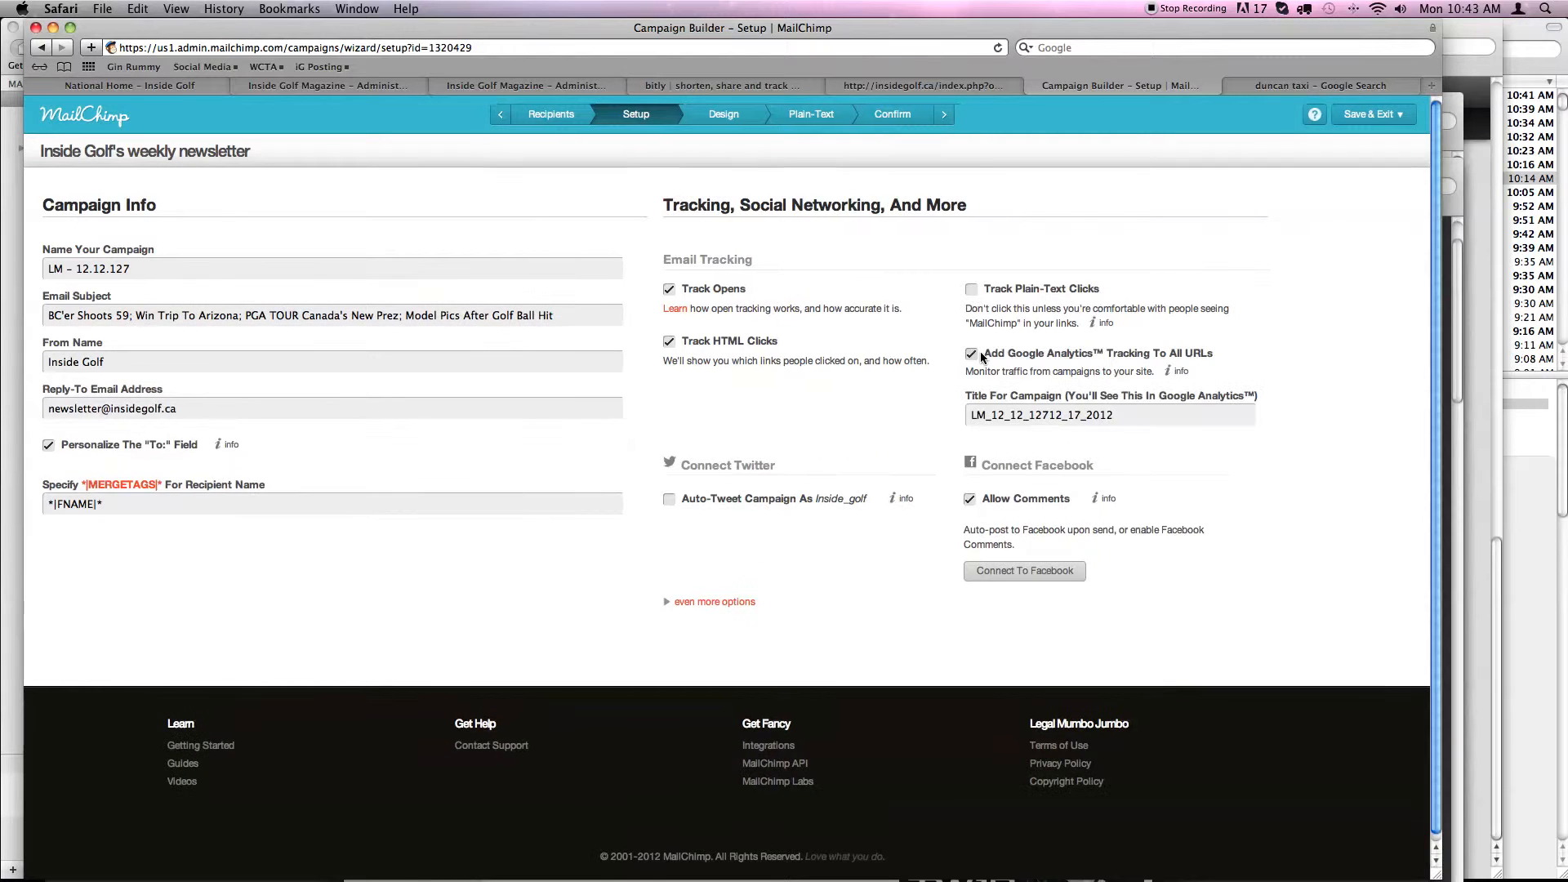
Advance to the campaign's design stage and choose to import the template from a URL.
click(717, 115)
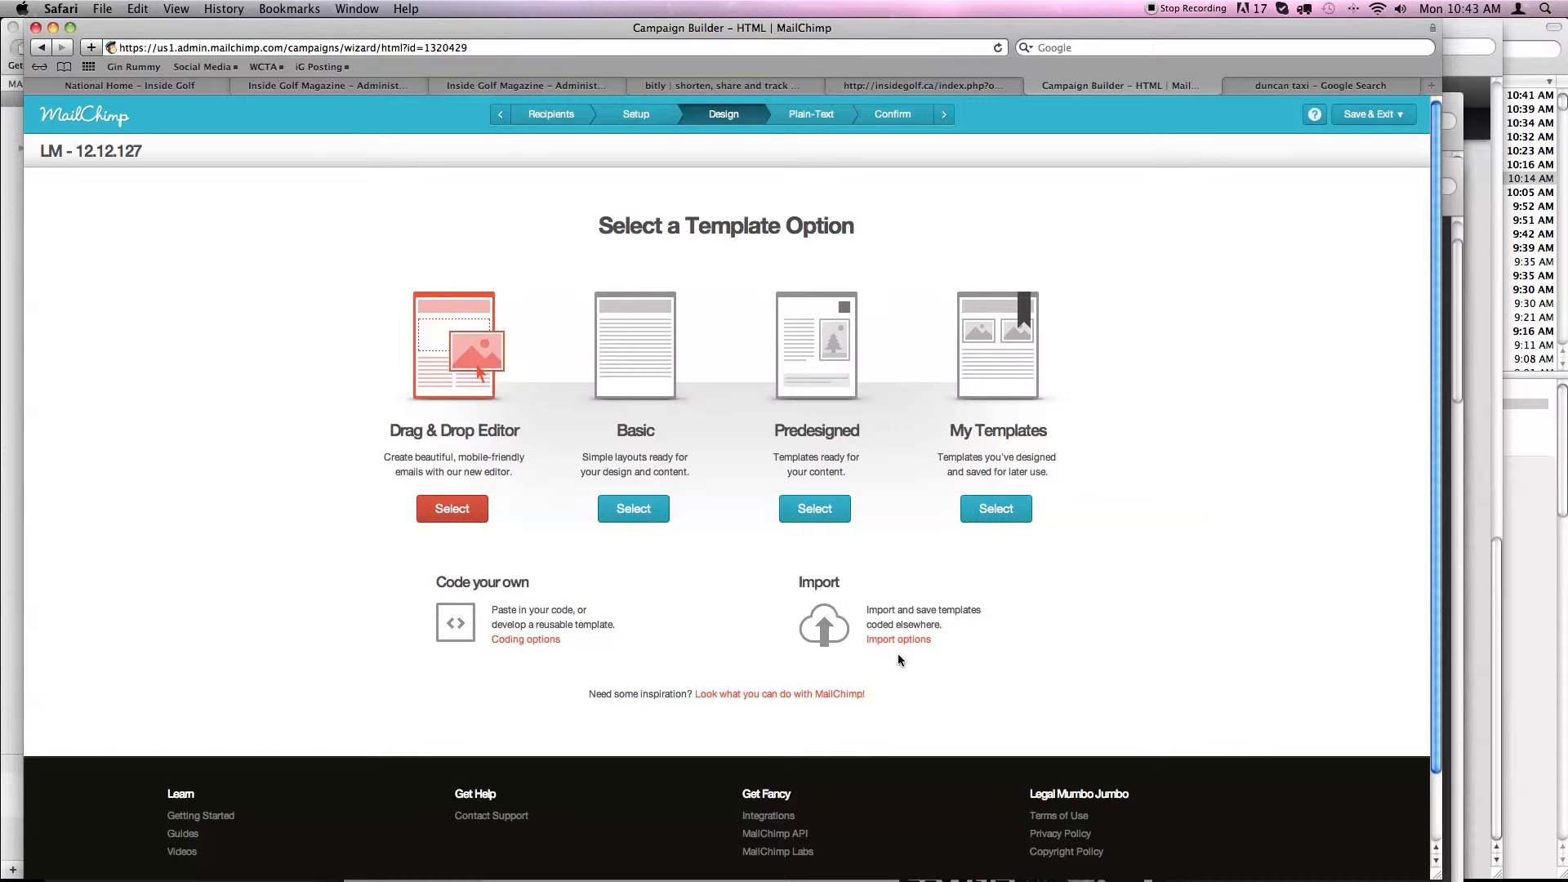
click(898, 639)
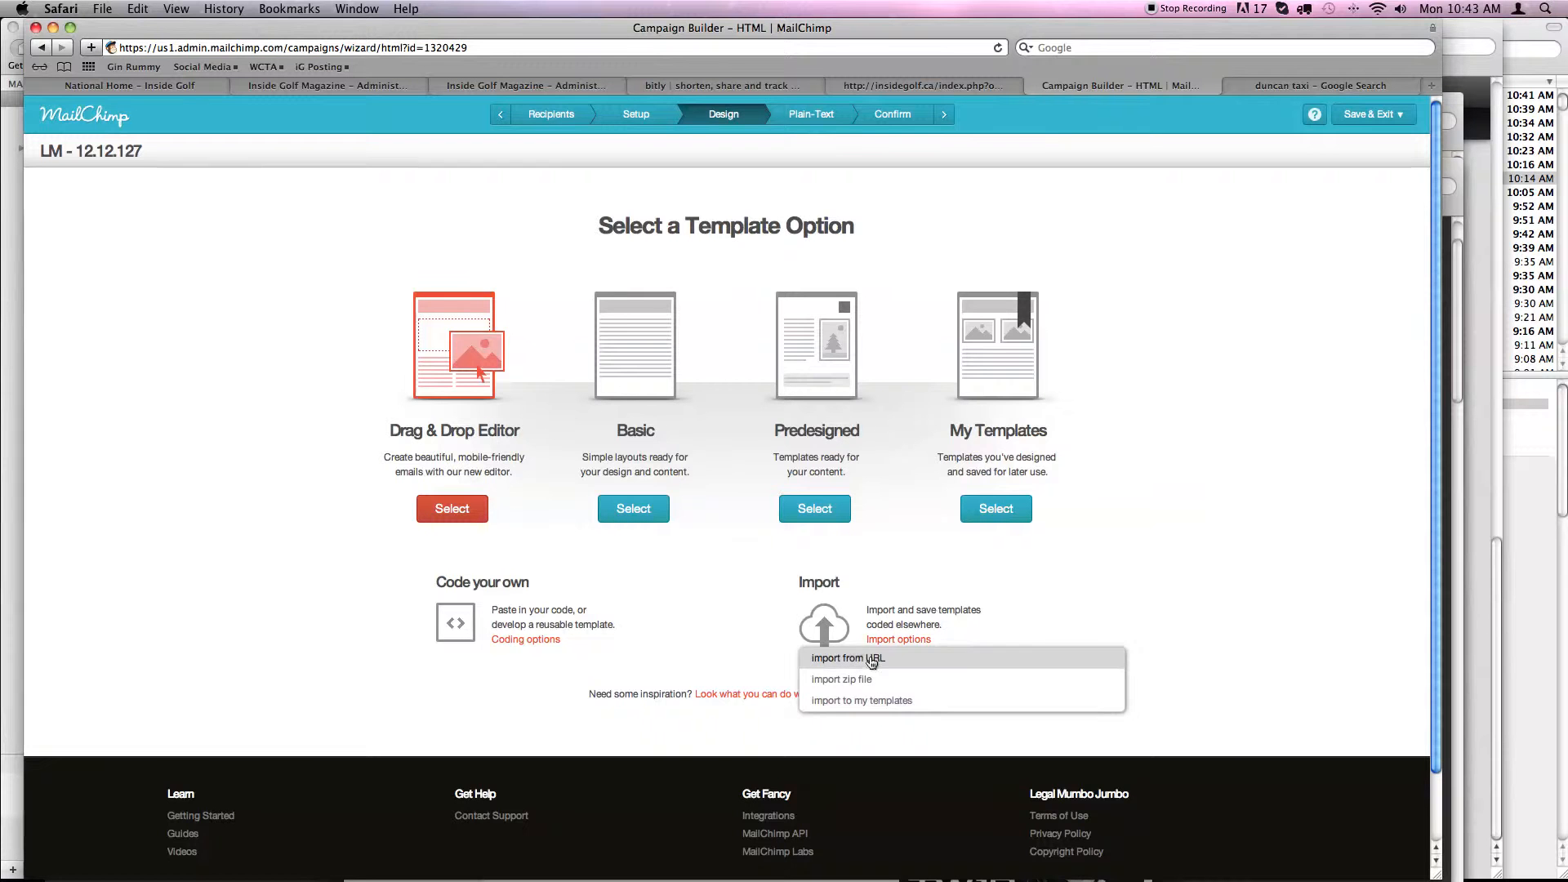
click(857, 658)
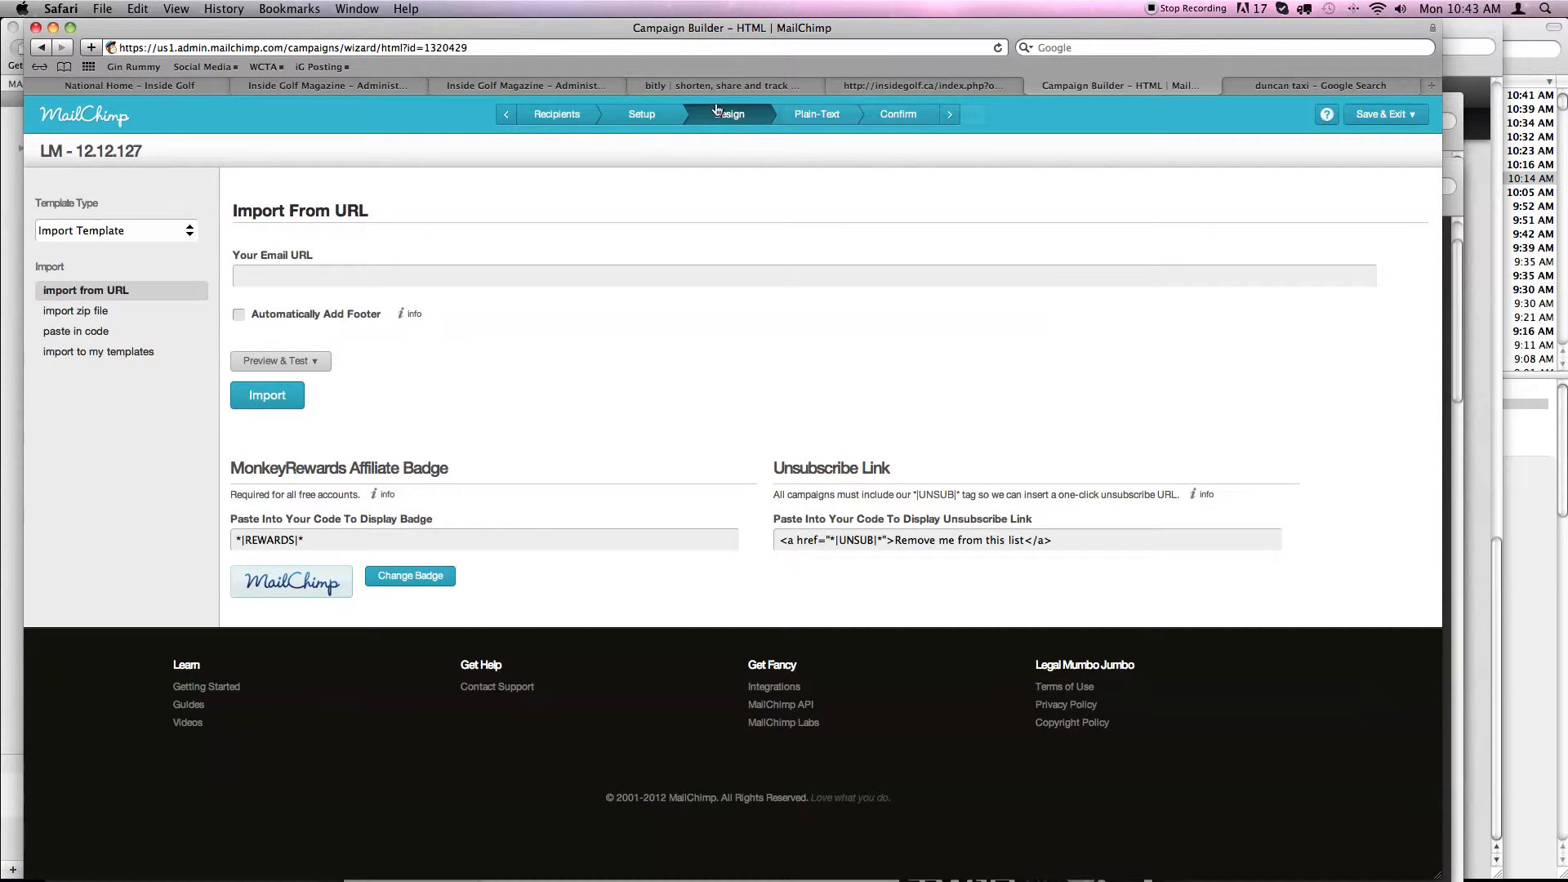
Open the Lower Mainland edition from the newsletter web page's footer links and copy its web address.
click(959, 85)
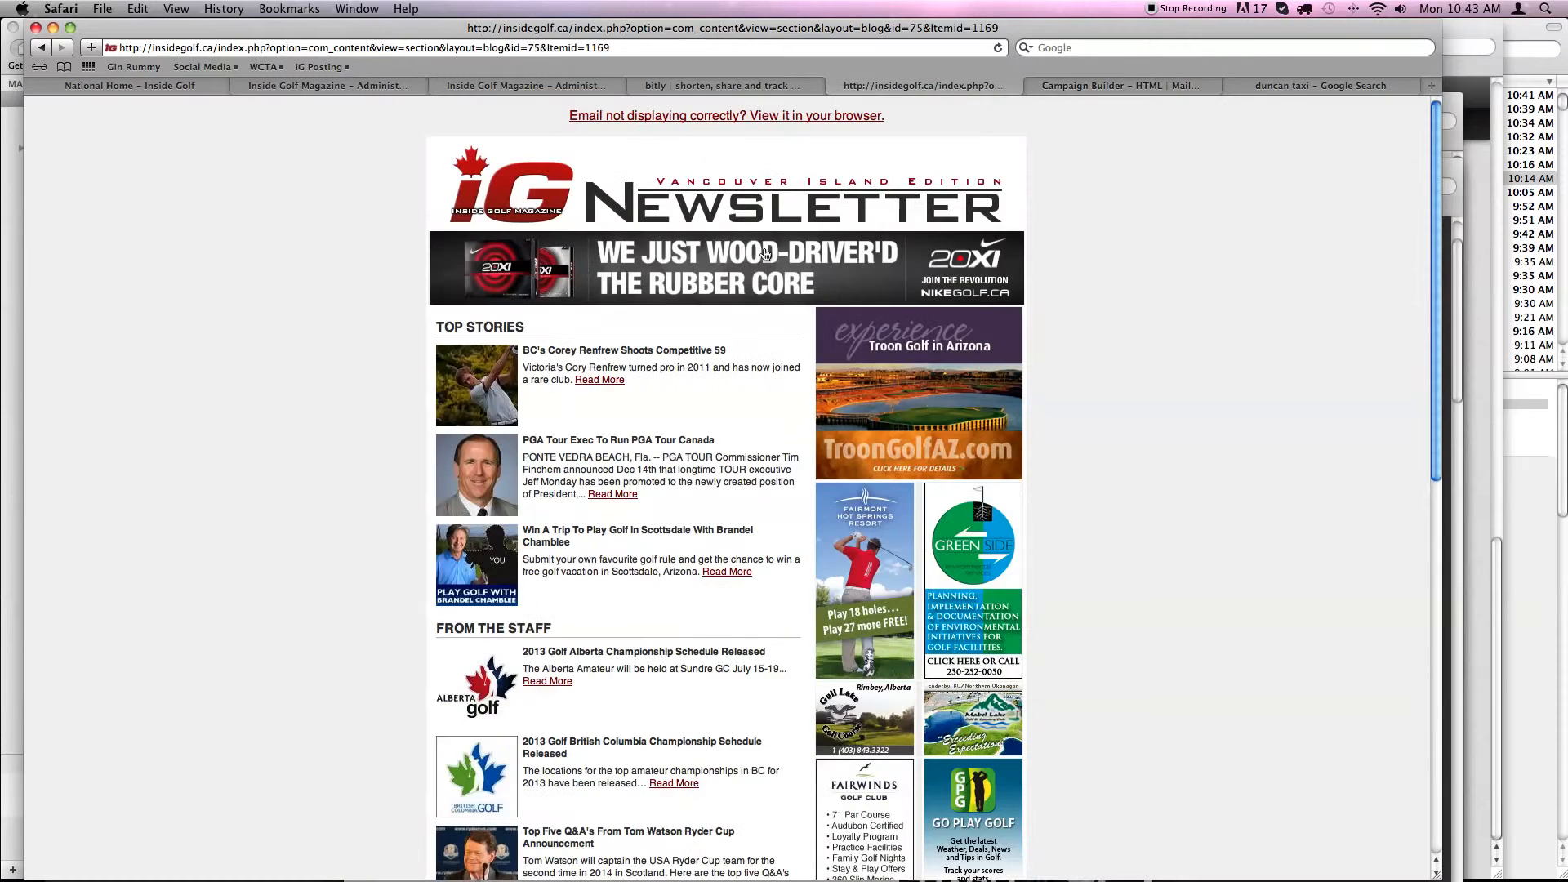
drag(1437, 239, 1398, 563)
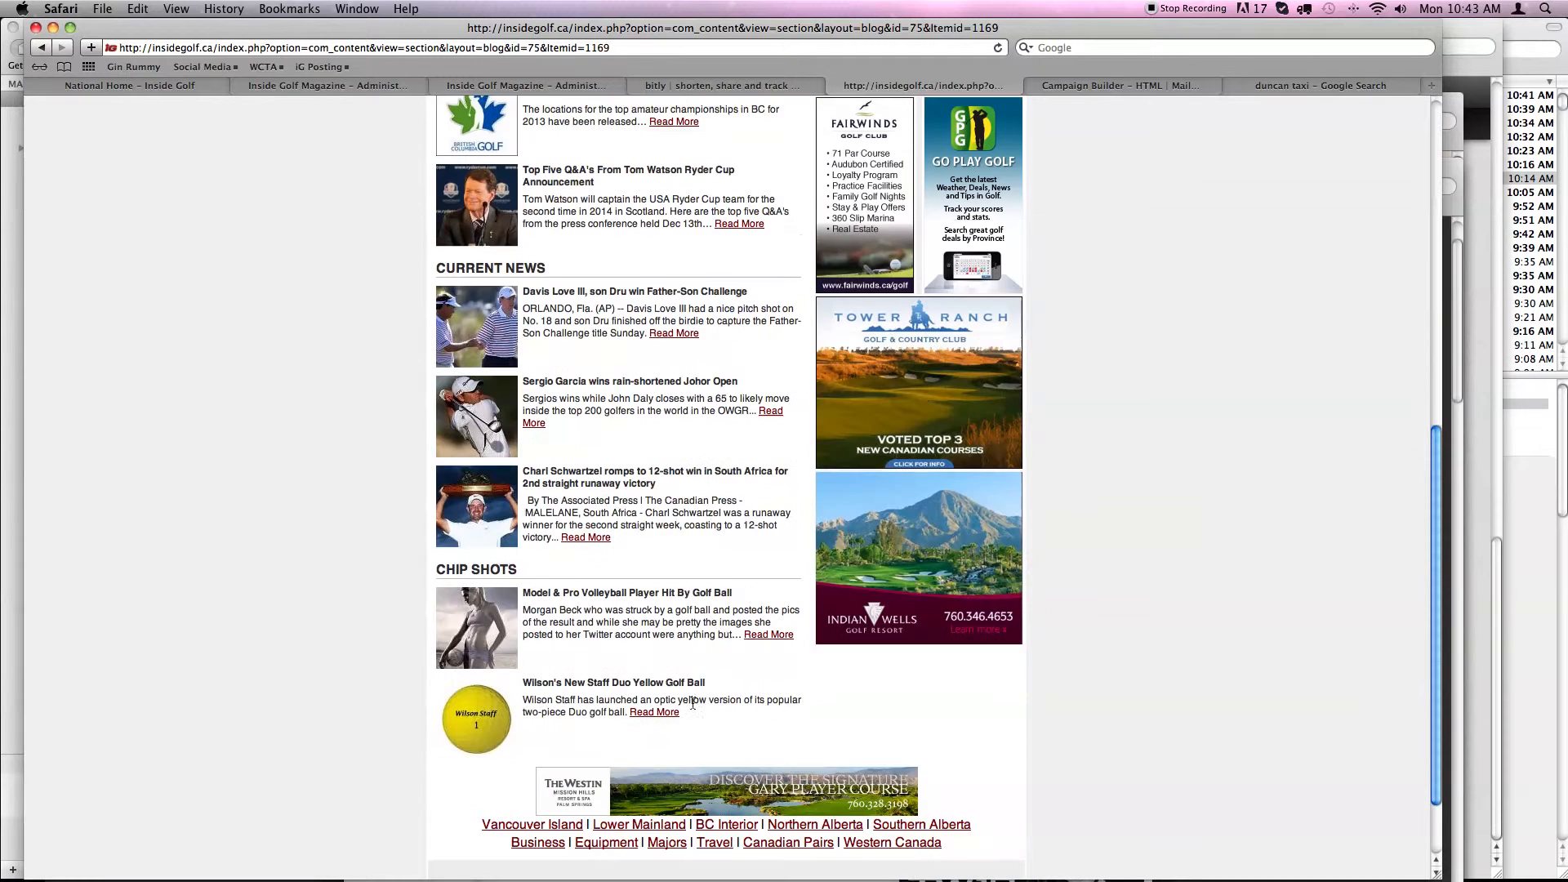
click(628, 826)
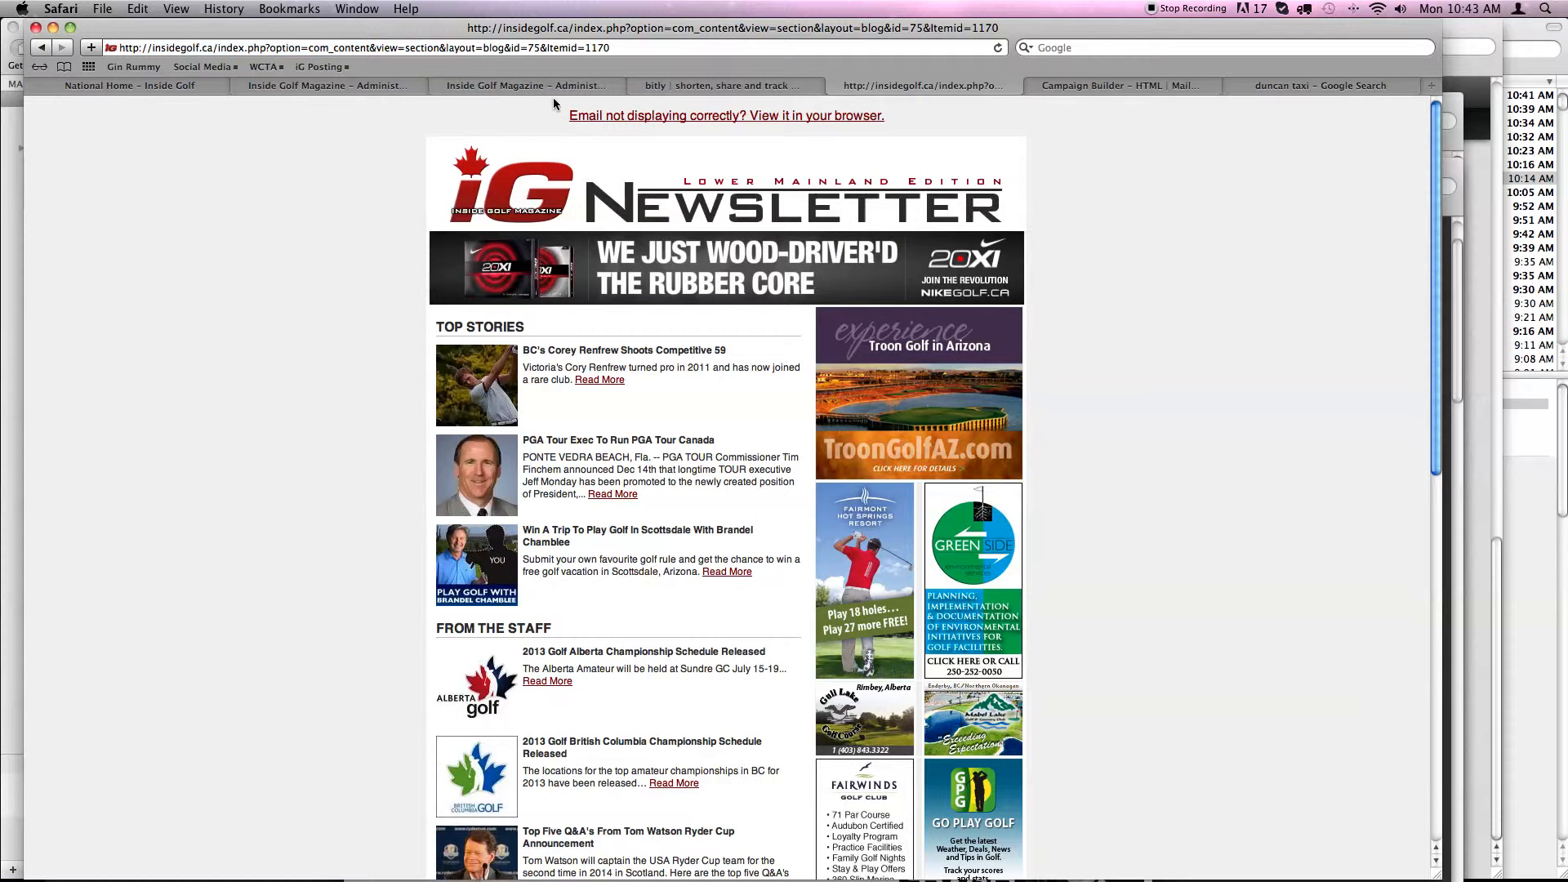
click(632, 49)
key(super+c)
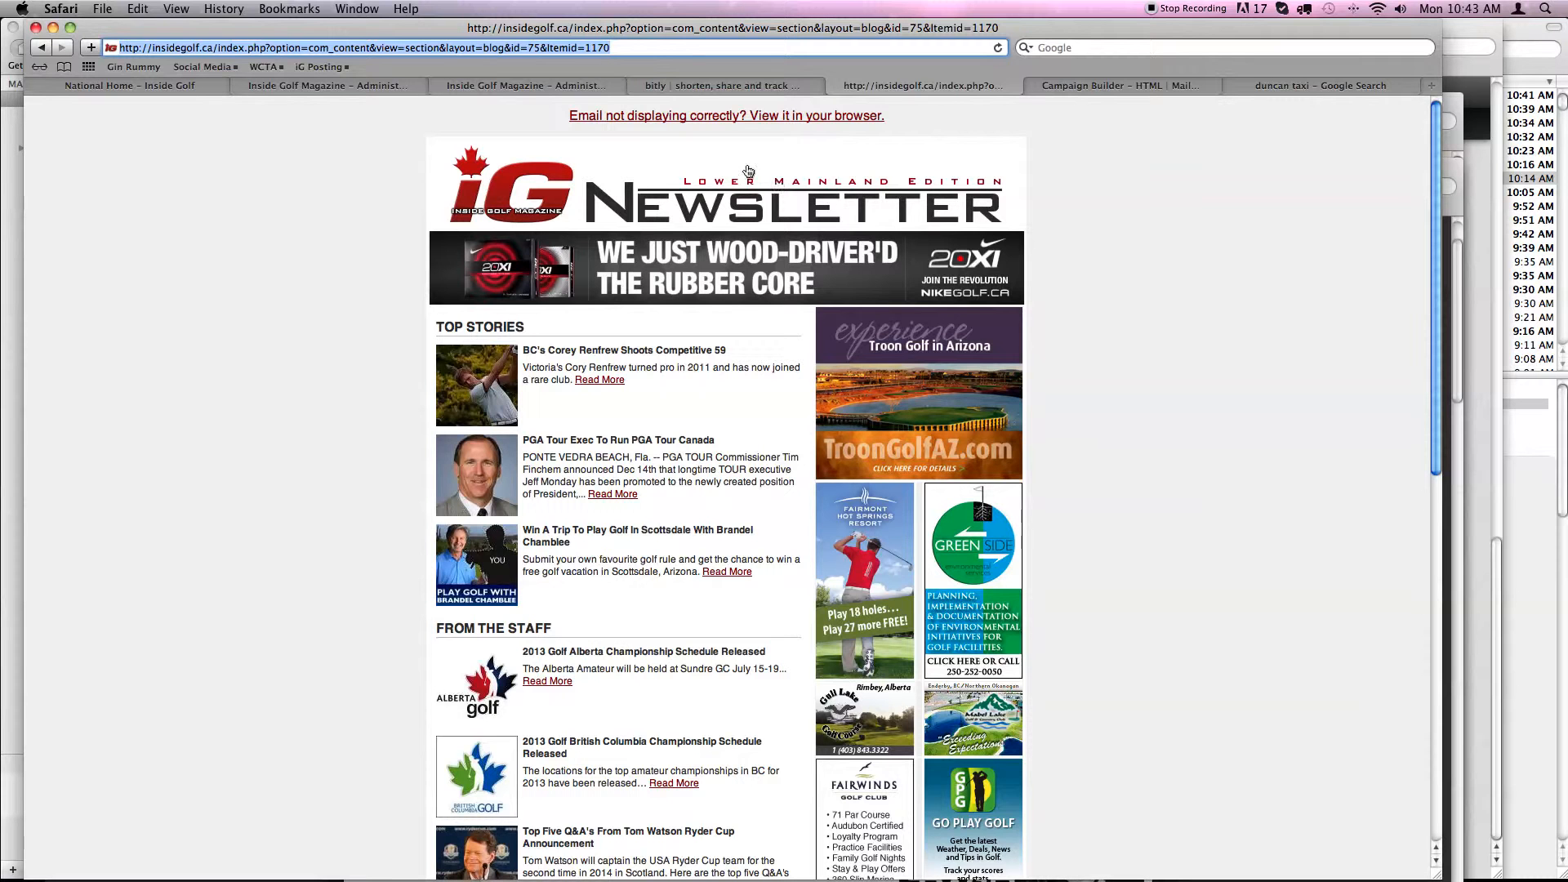
Import the Lower Mainland newsletter into the campaign from the copied URL and advance to the pre-delivery checklist.
click(1139, 87)
click(309, 277)
key(super+v)
click(270, 396)
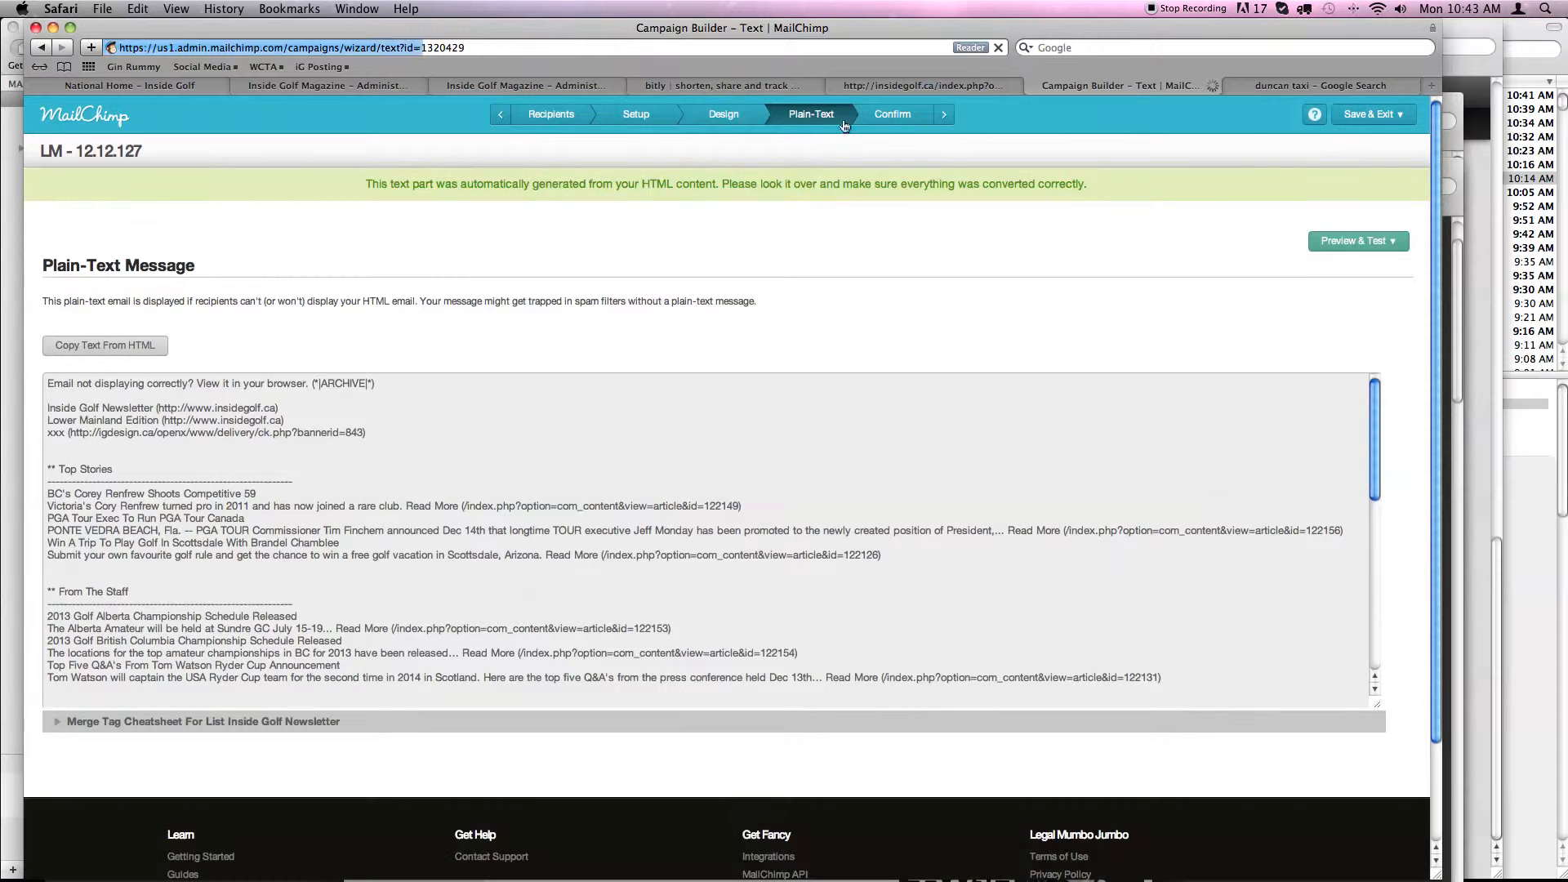
click(908, 116)
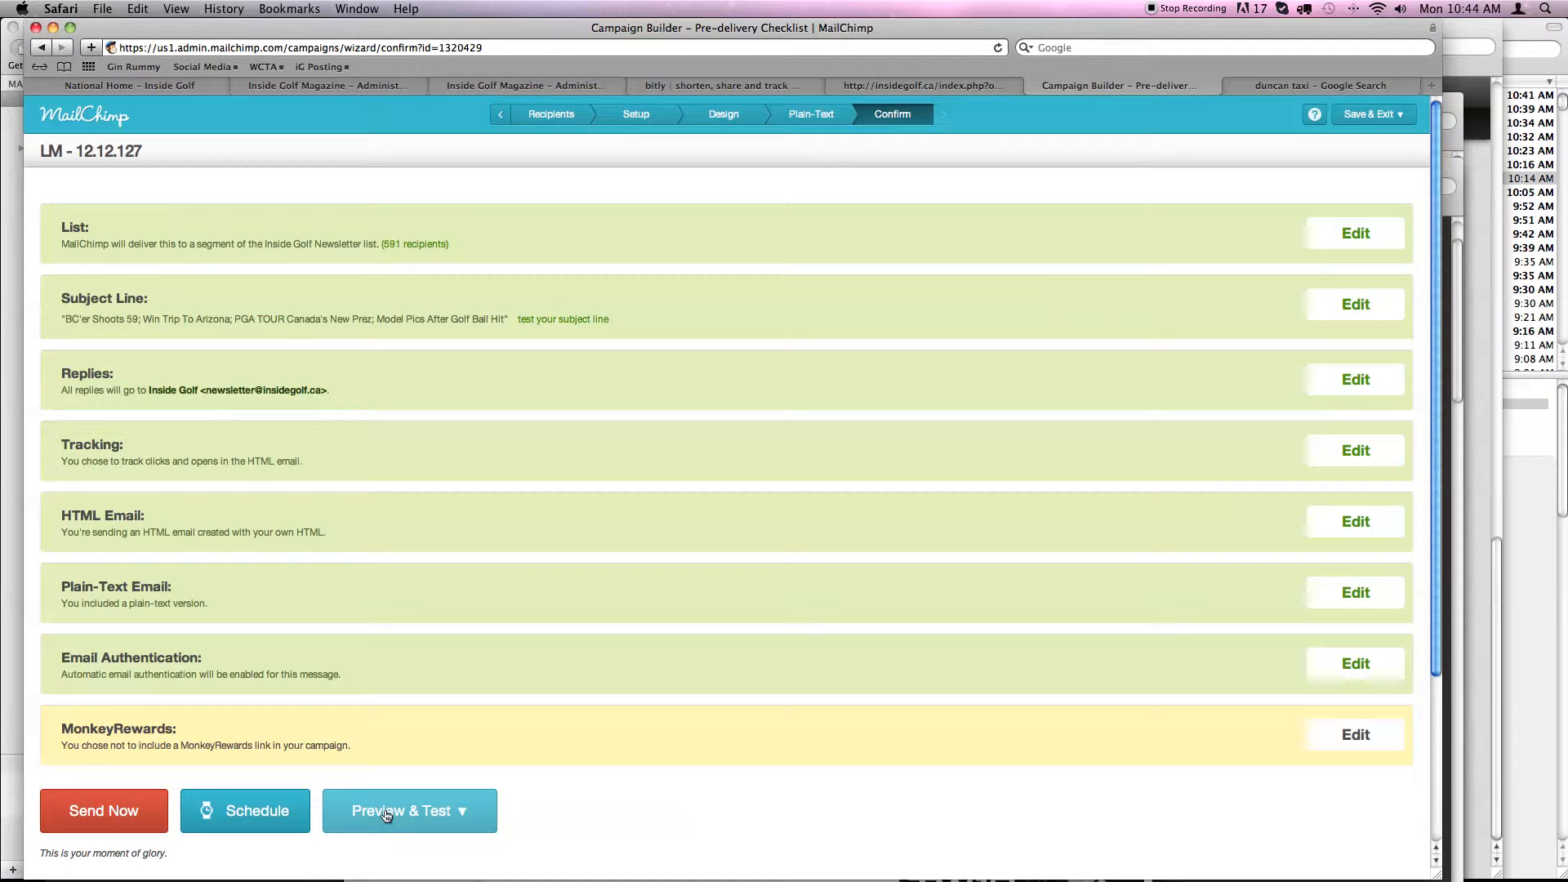
Preview the campaign's HTML email, check it down to the footer and close the preview.
click(436, 818)
click(417, 846)
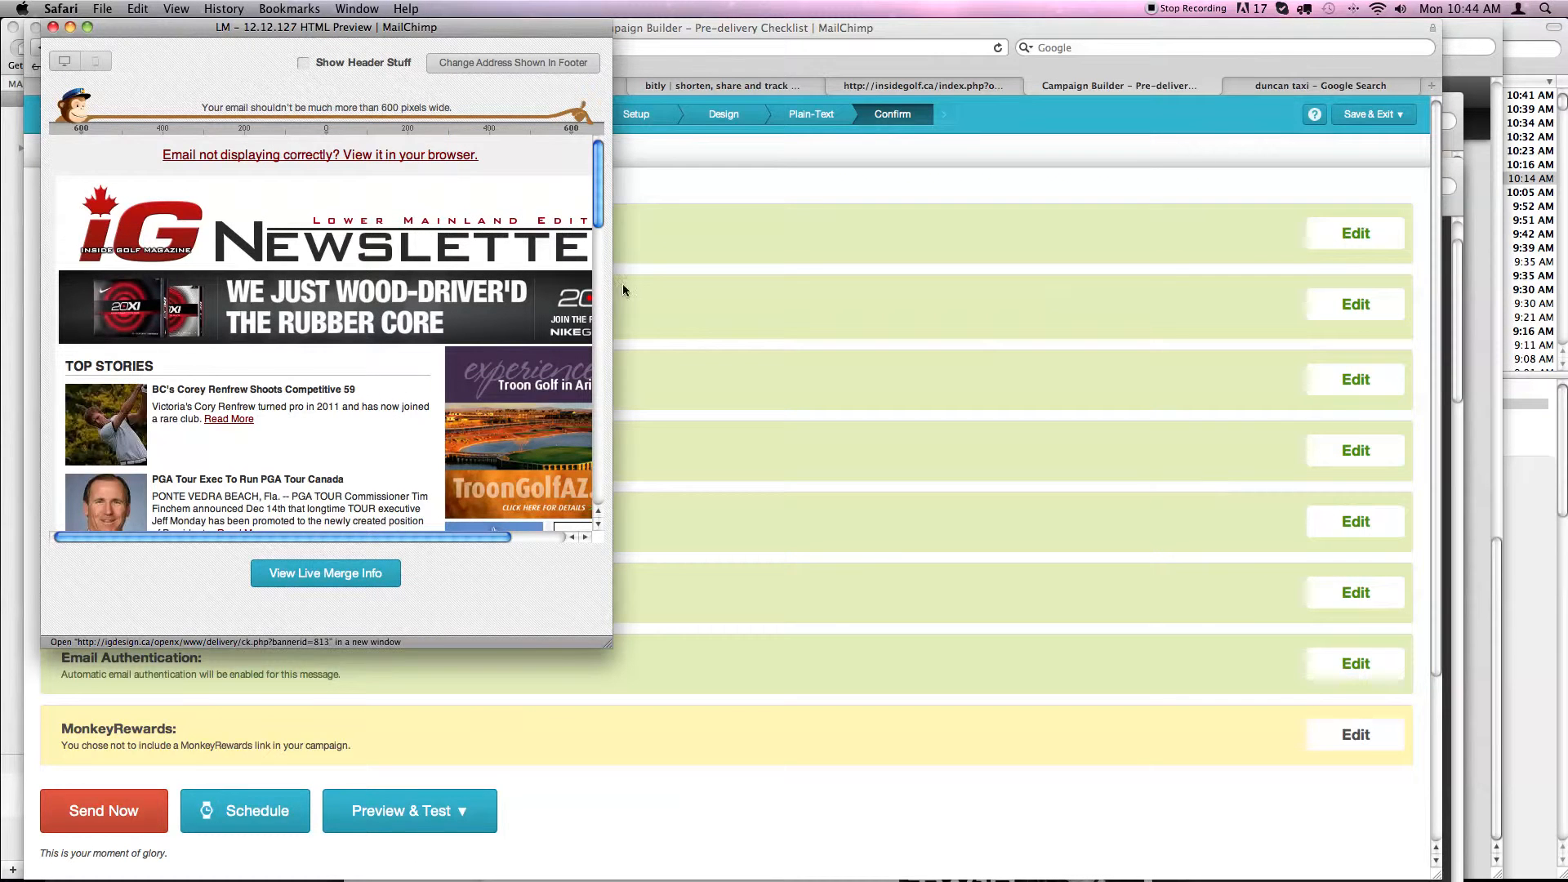
drag(594, 212, 564, 485)
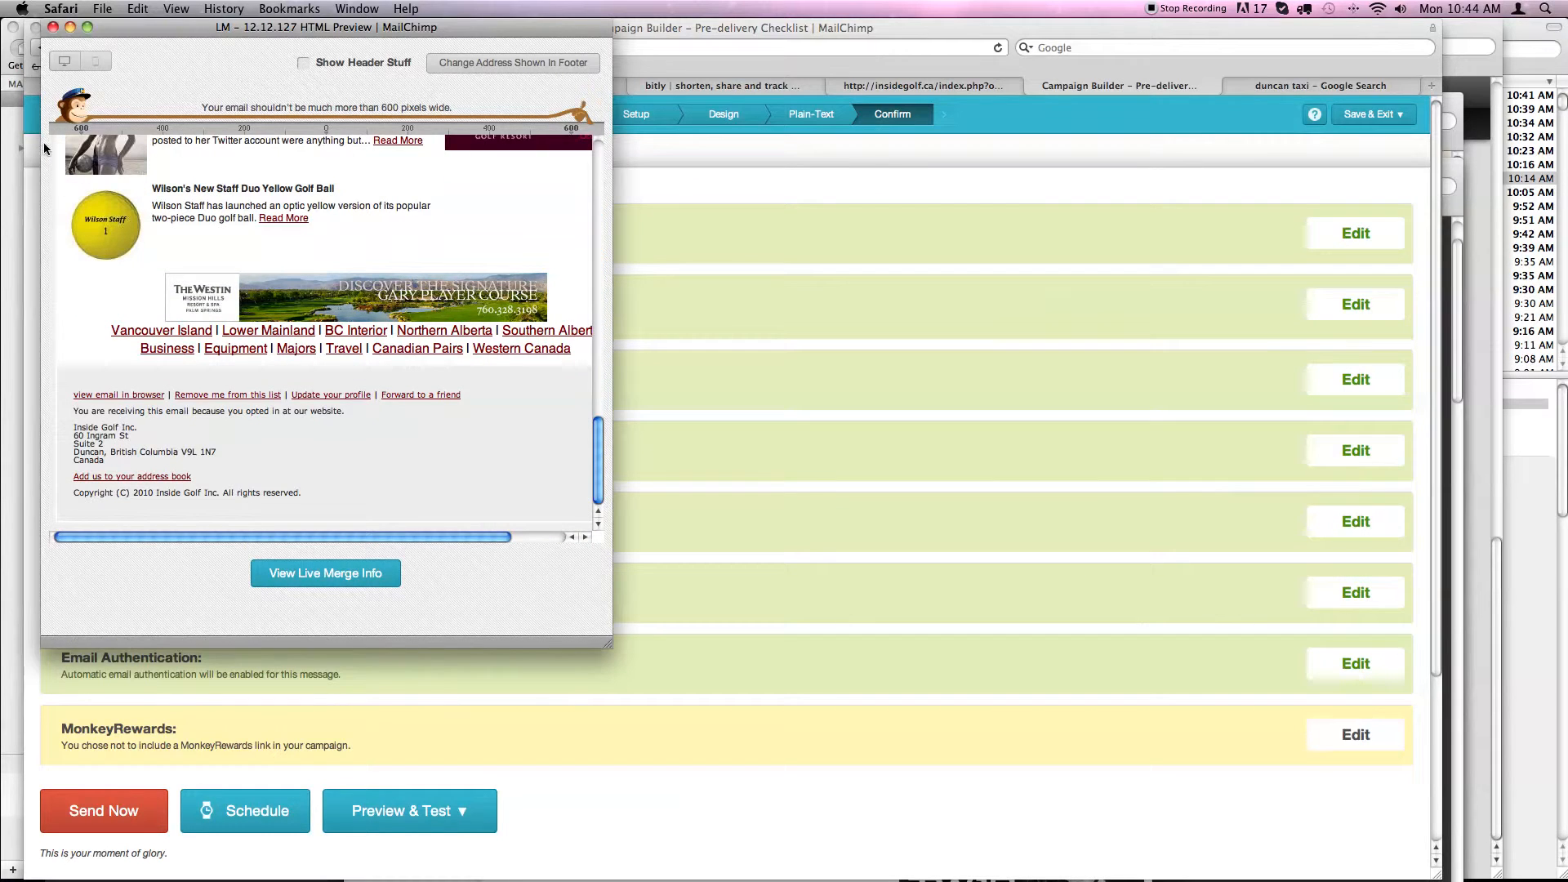
click(53, 27)
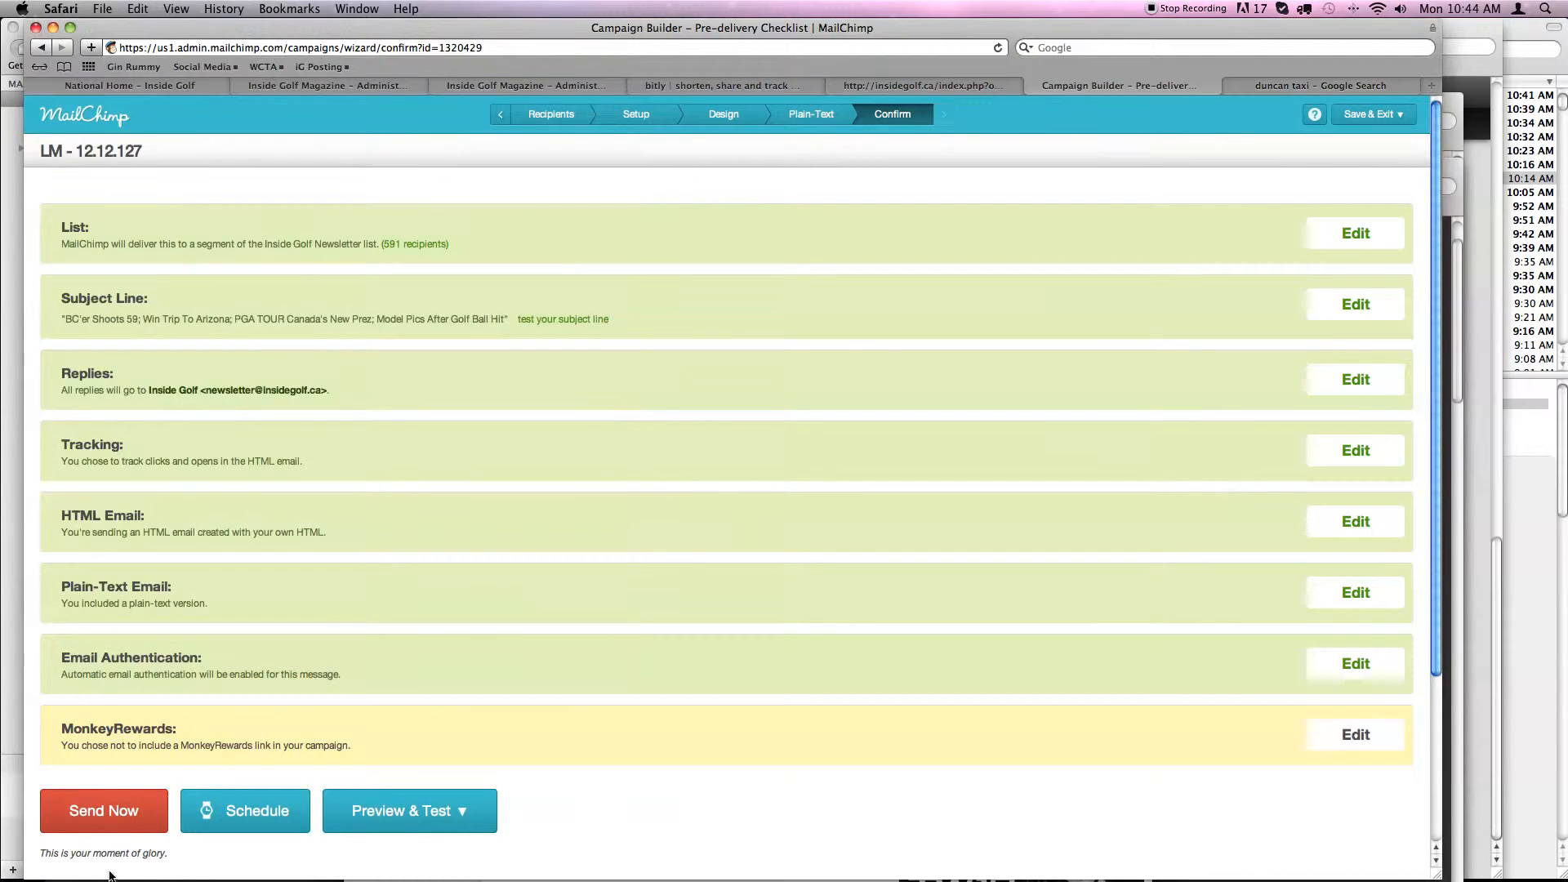
Send the Lower Mainland campaign to its subscribers and go to the campaigns dashboard.
click(101, 813)
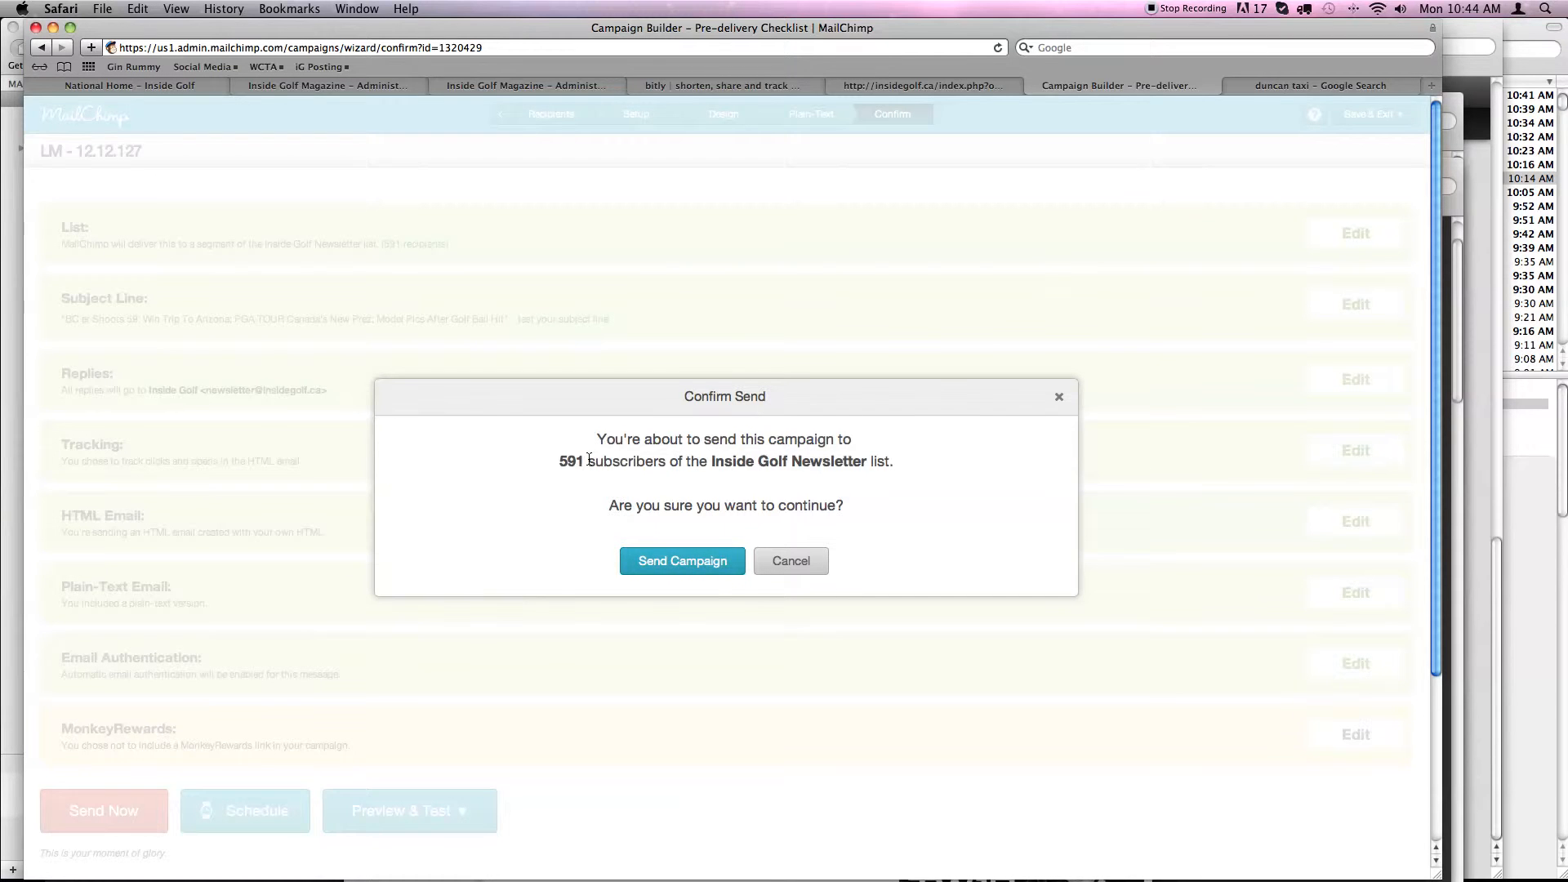
click(686, 561)
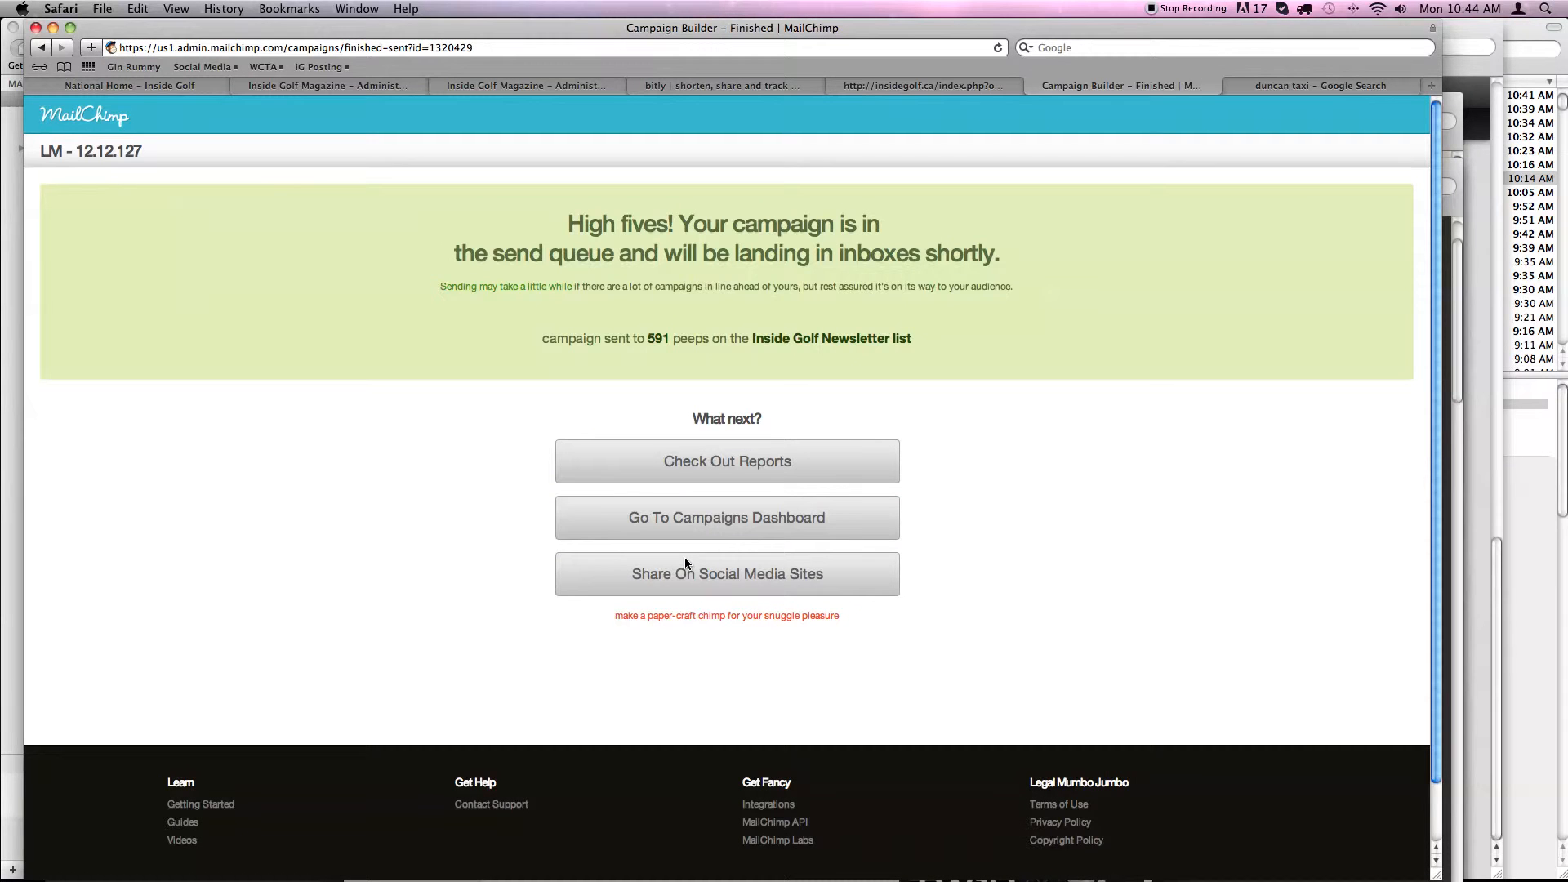
click(738, 517)
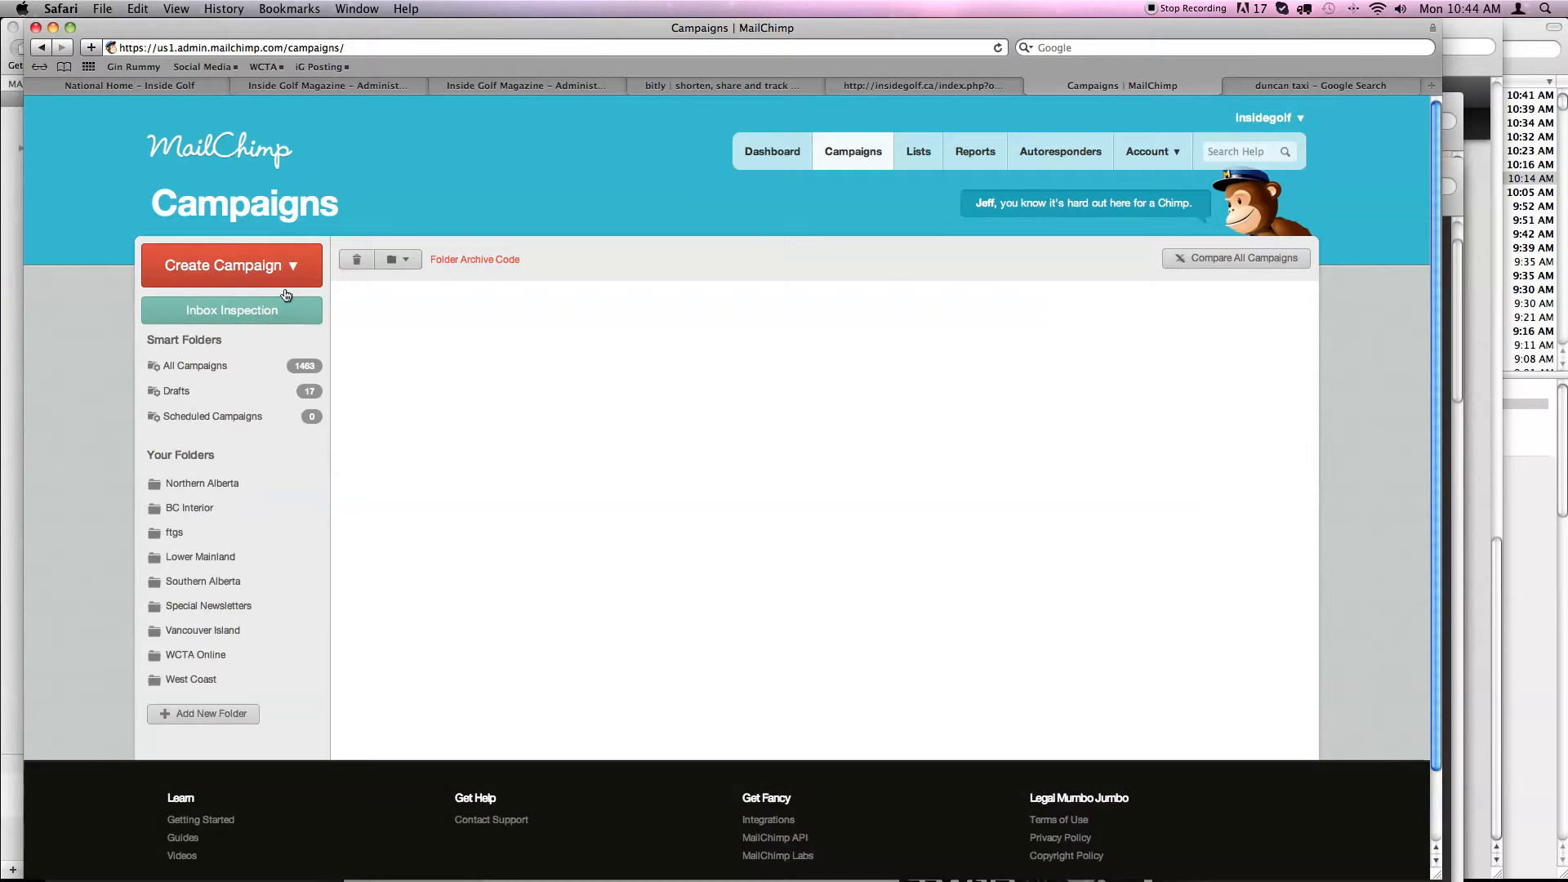
Create a regular campaign addressed to the Inside Golf Newsletter segment where Group: Version is one of BC Interior.
click(245, 267)
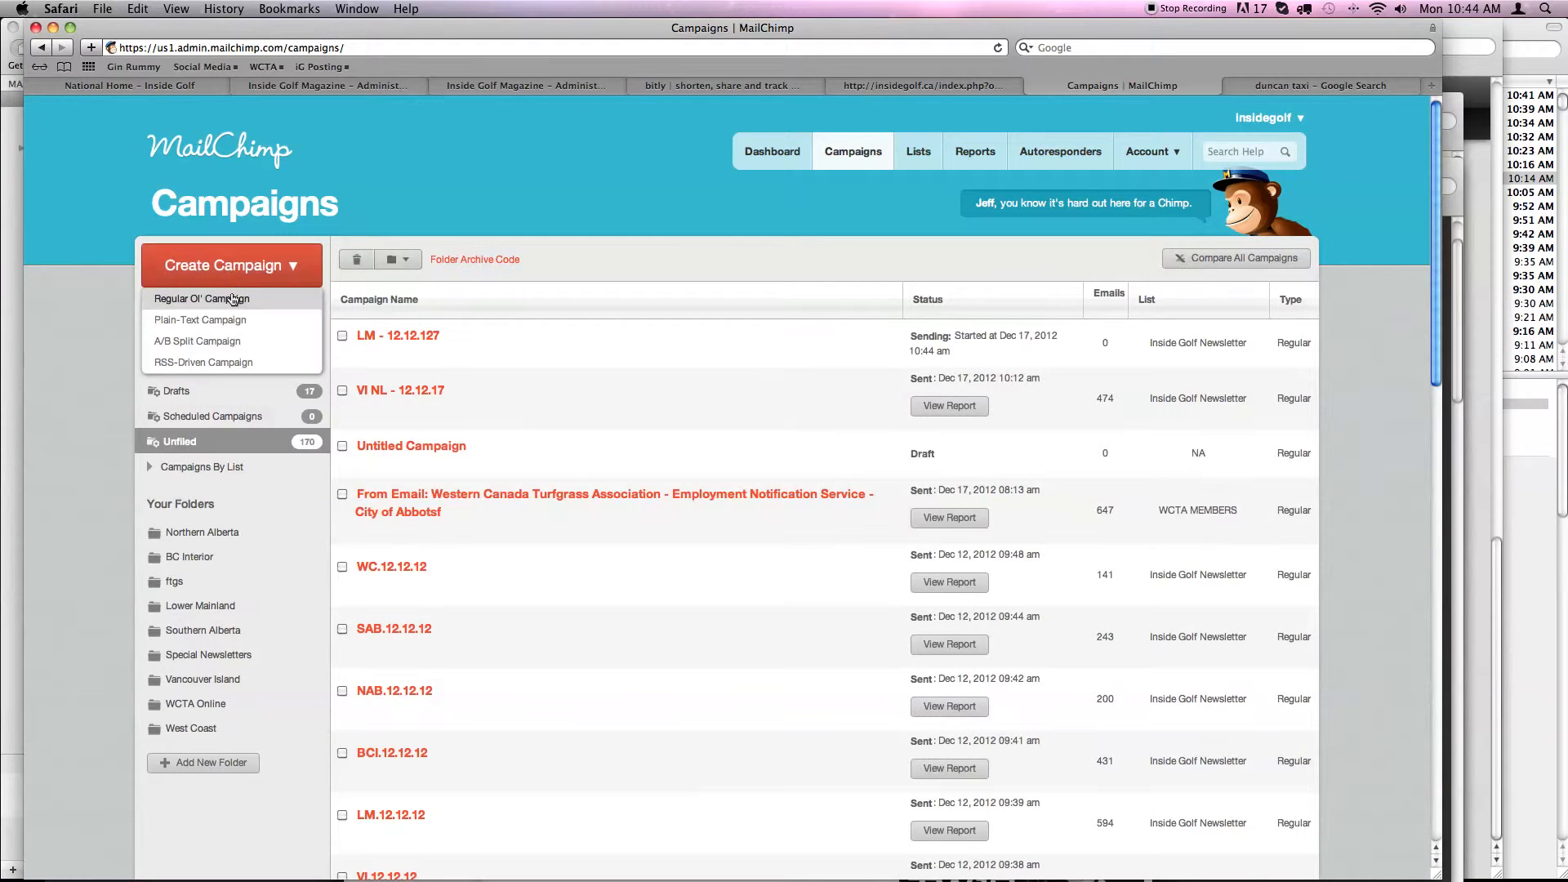
click(232, 297)
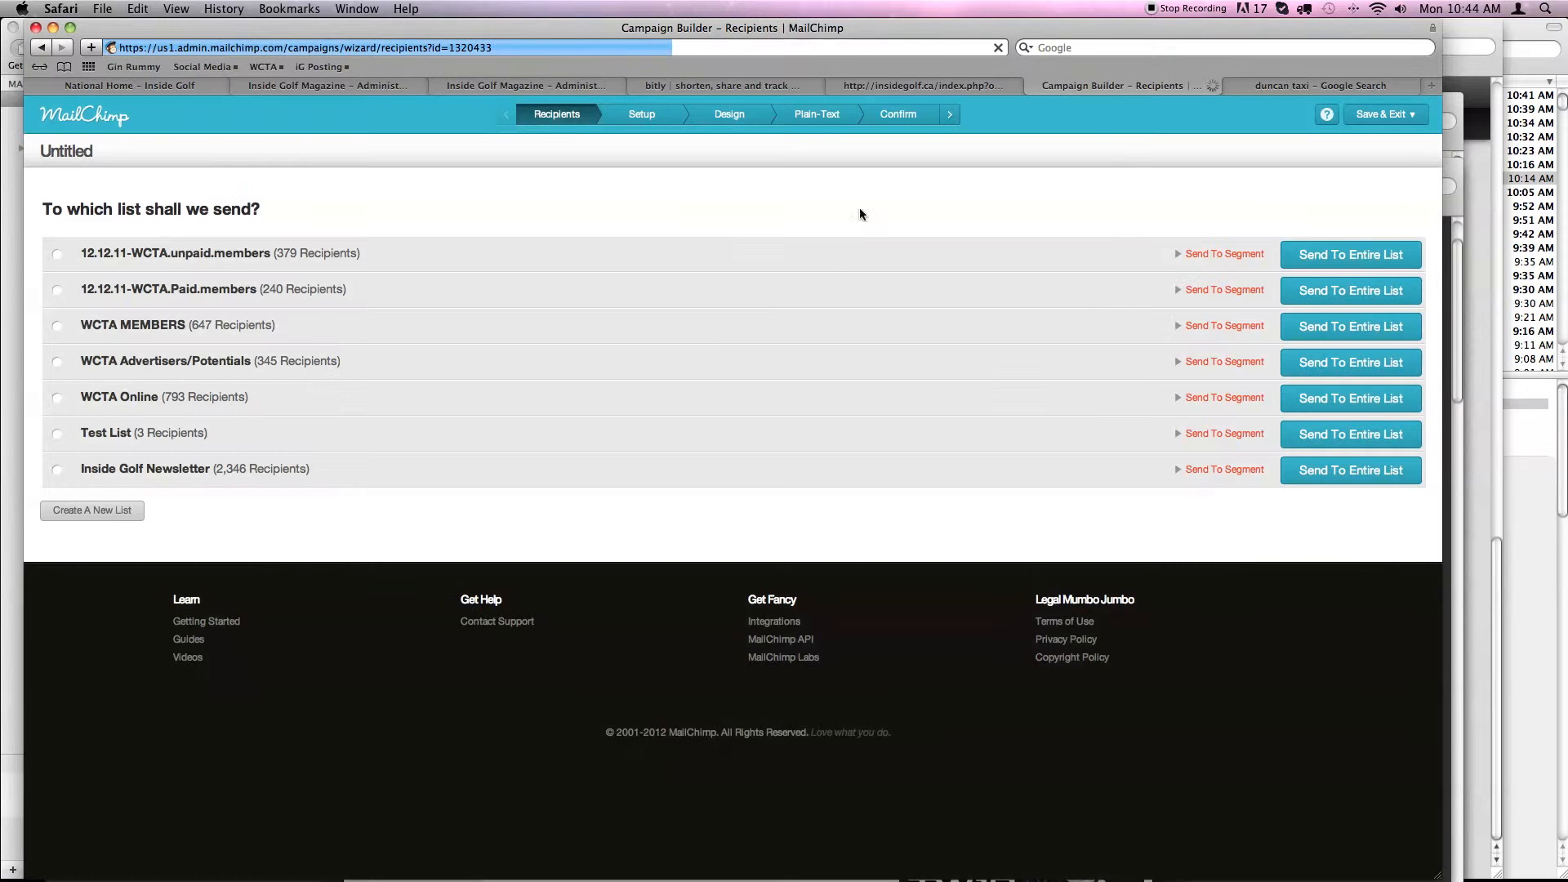
click(1224, 469)
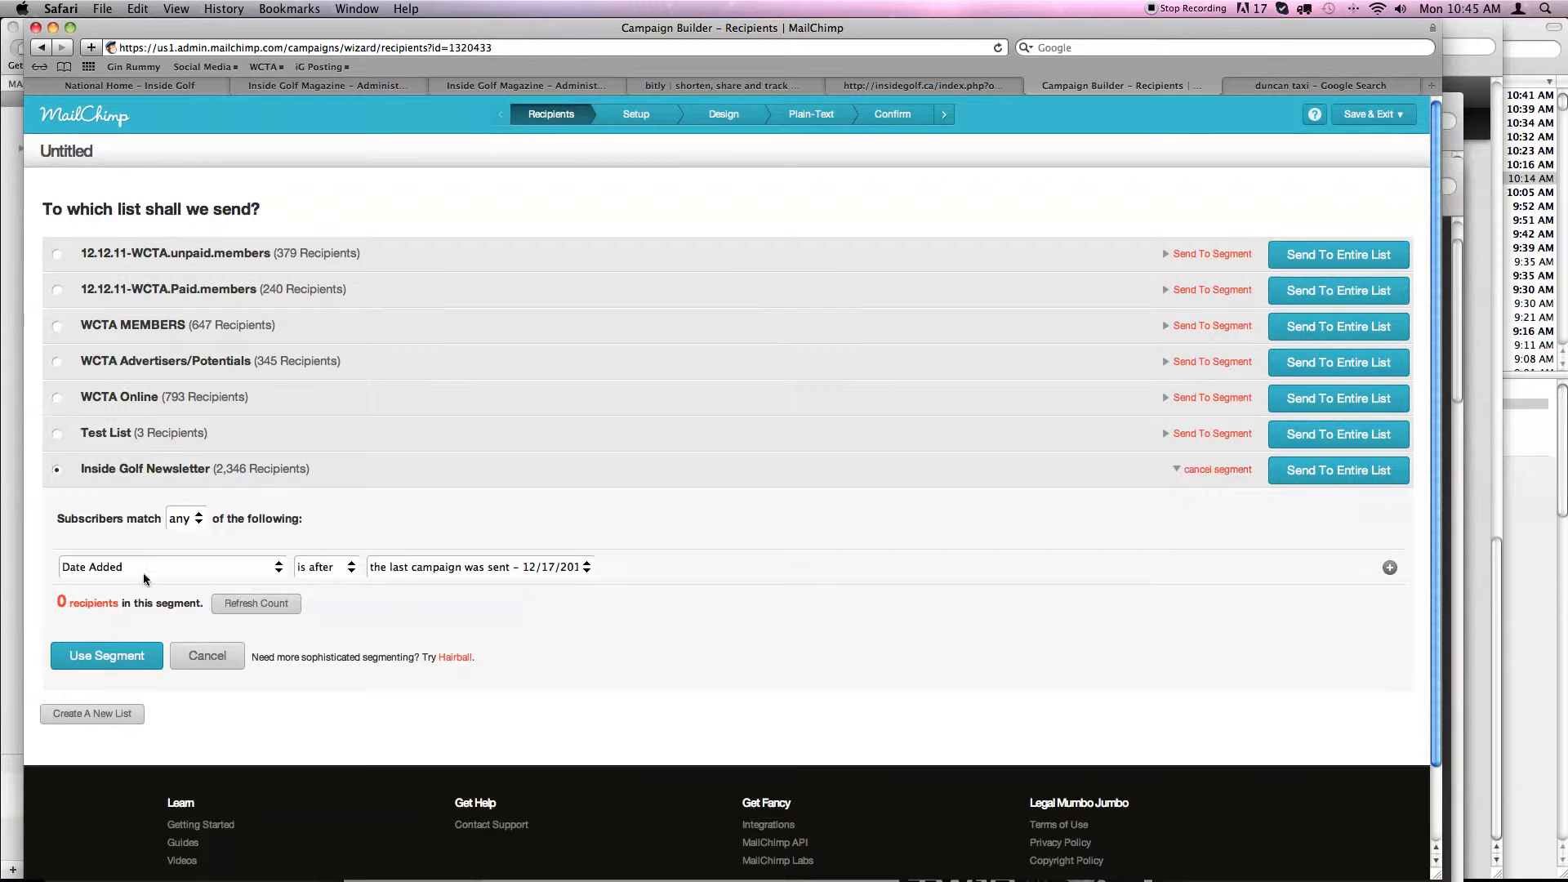
click(231, 567)
click(209, 656)
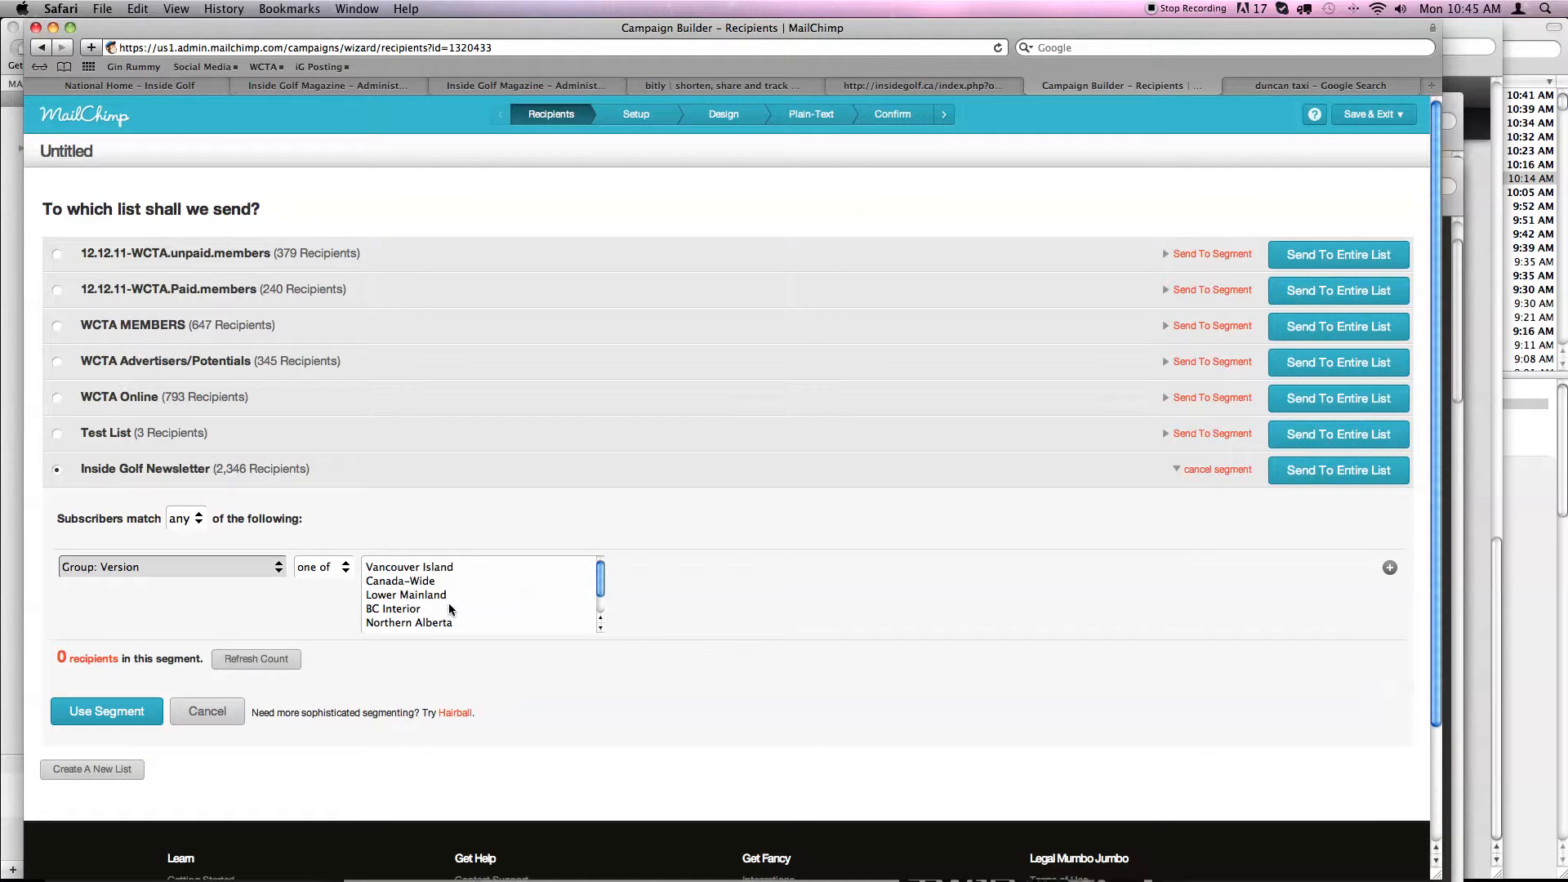
click(450, 609)
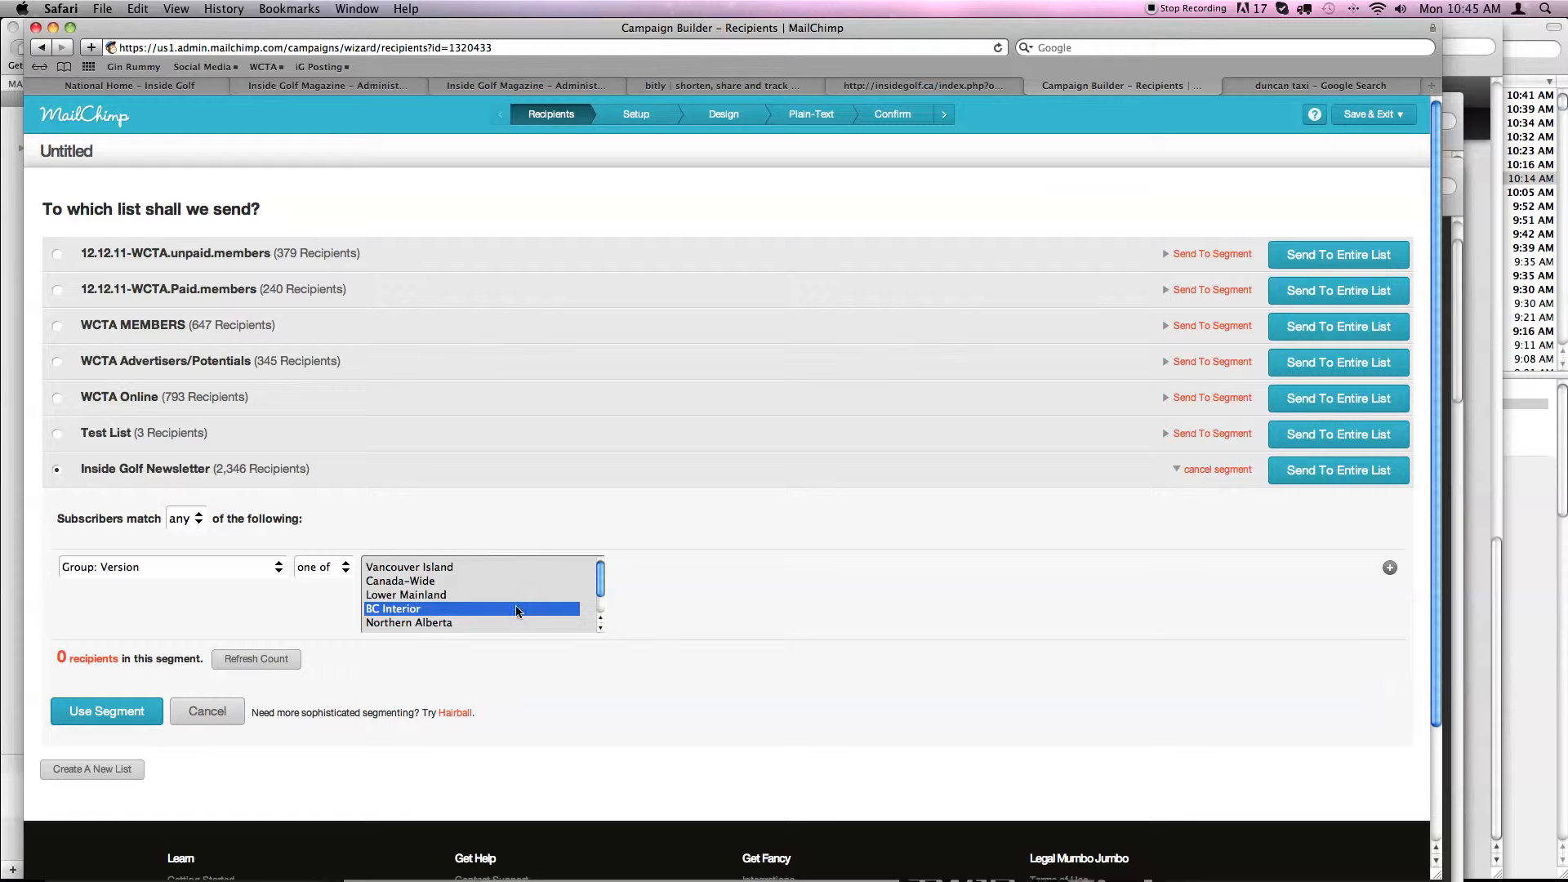
click(114, 711)
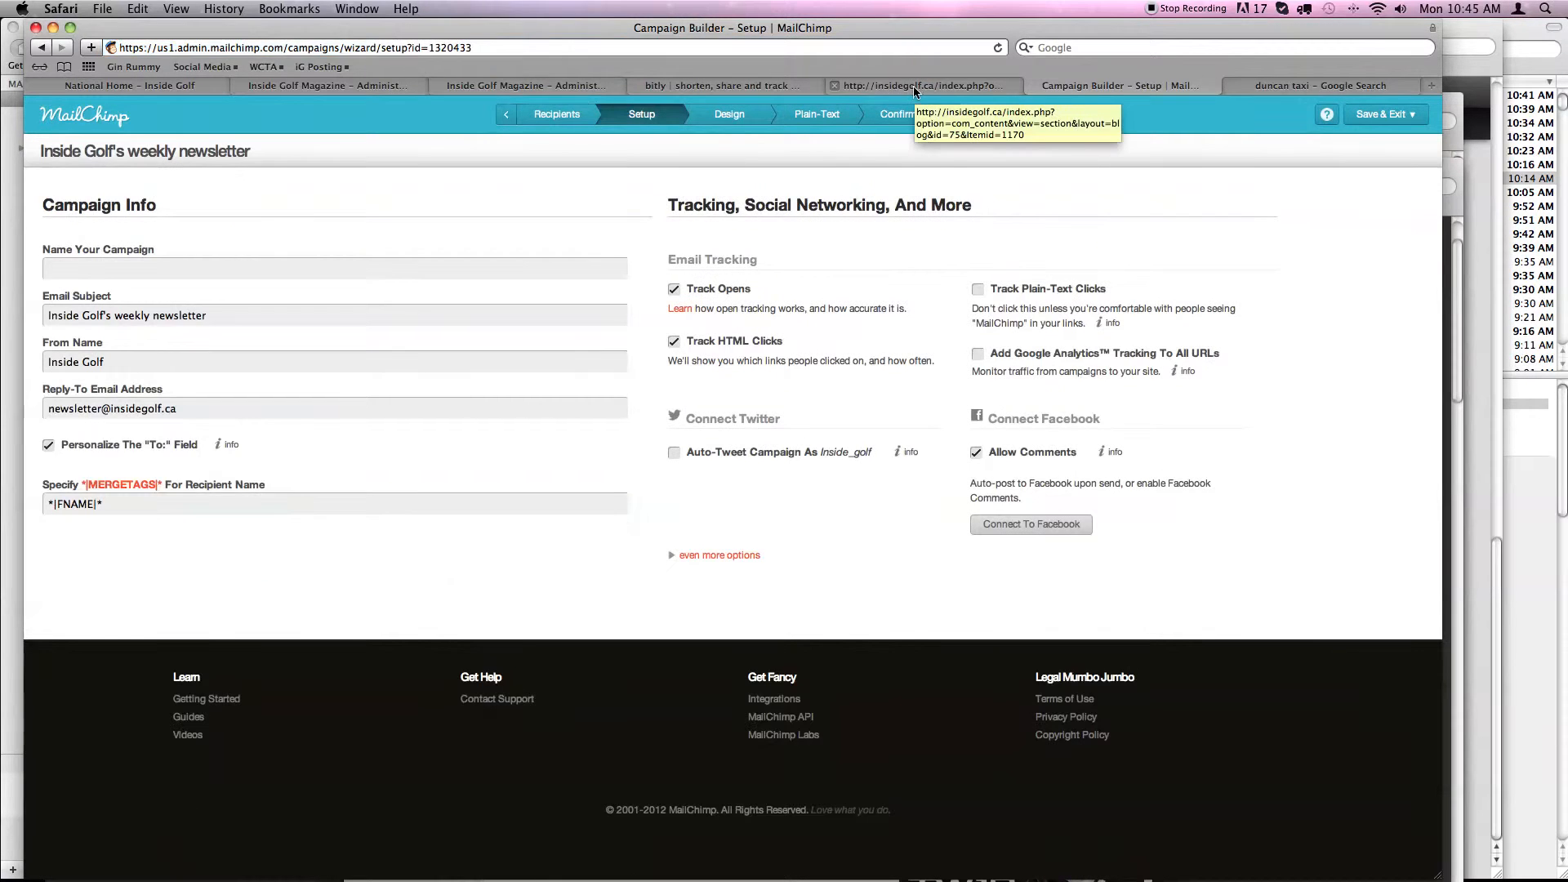
Name the campaign "BCI - 12.12.17" and switch to Mail to copy the newsletter email's subject line.
click(241, 275)
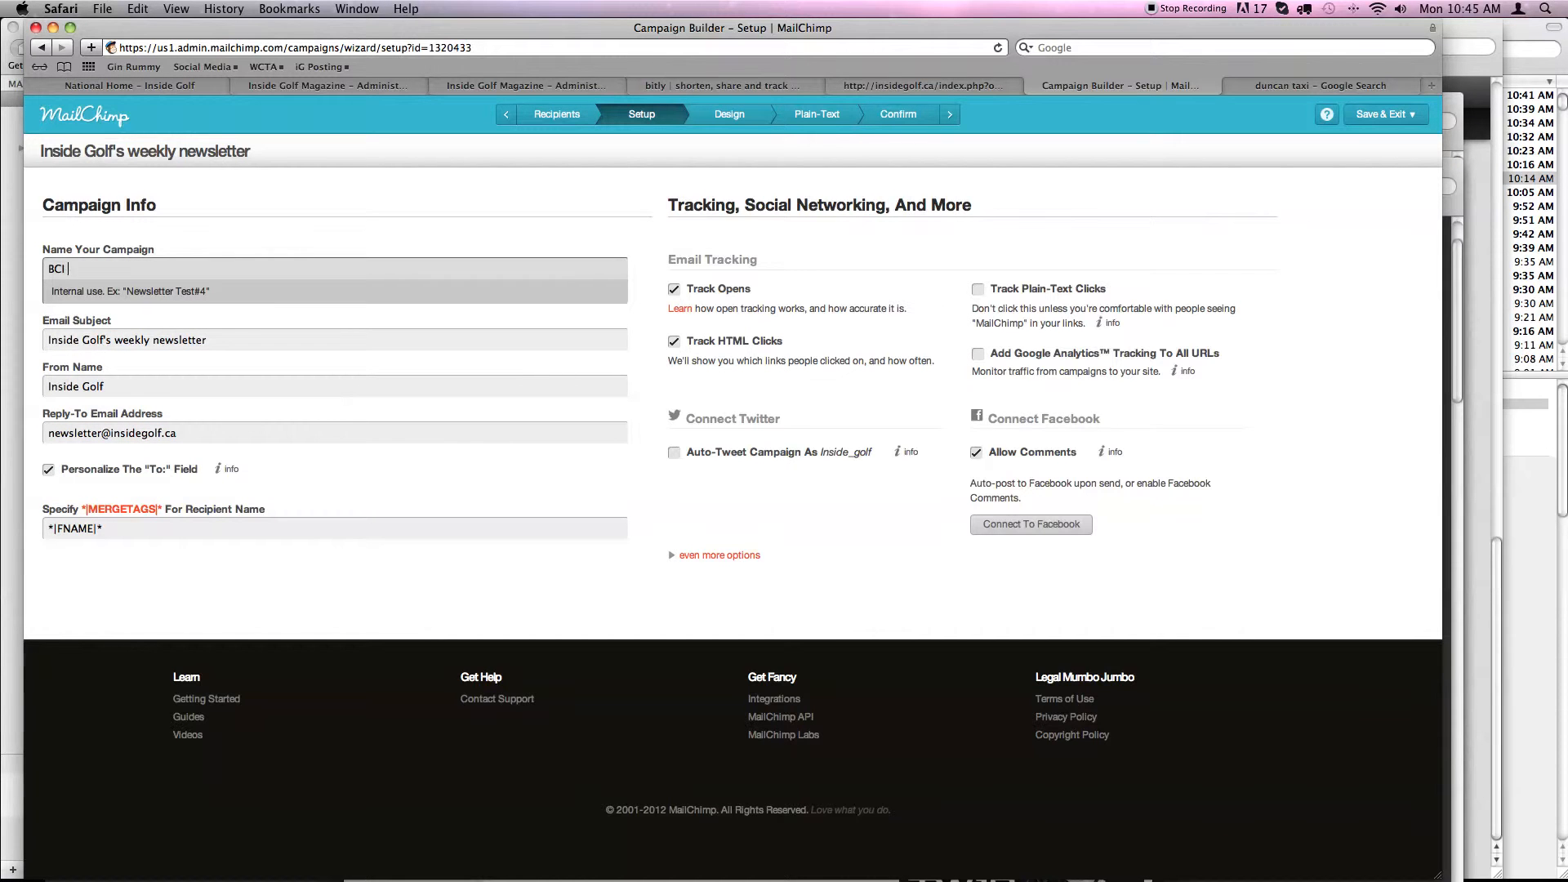
text(BCI – 12.1`2.17)
click(459, 850)
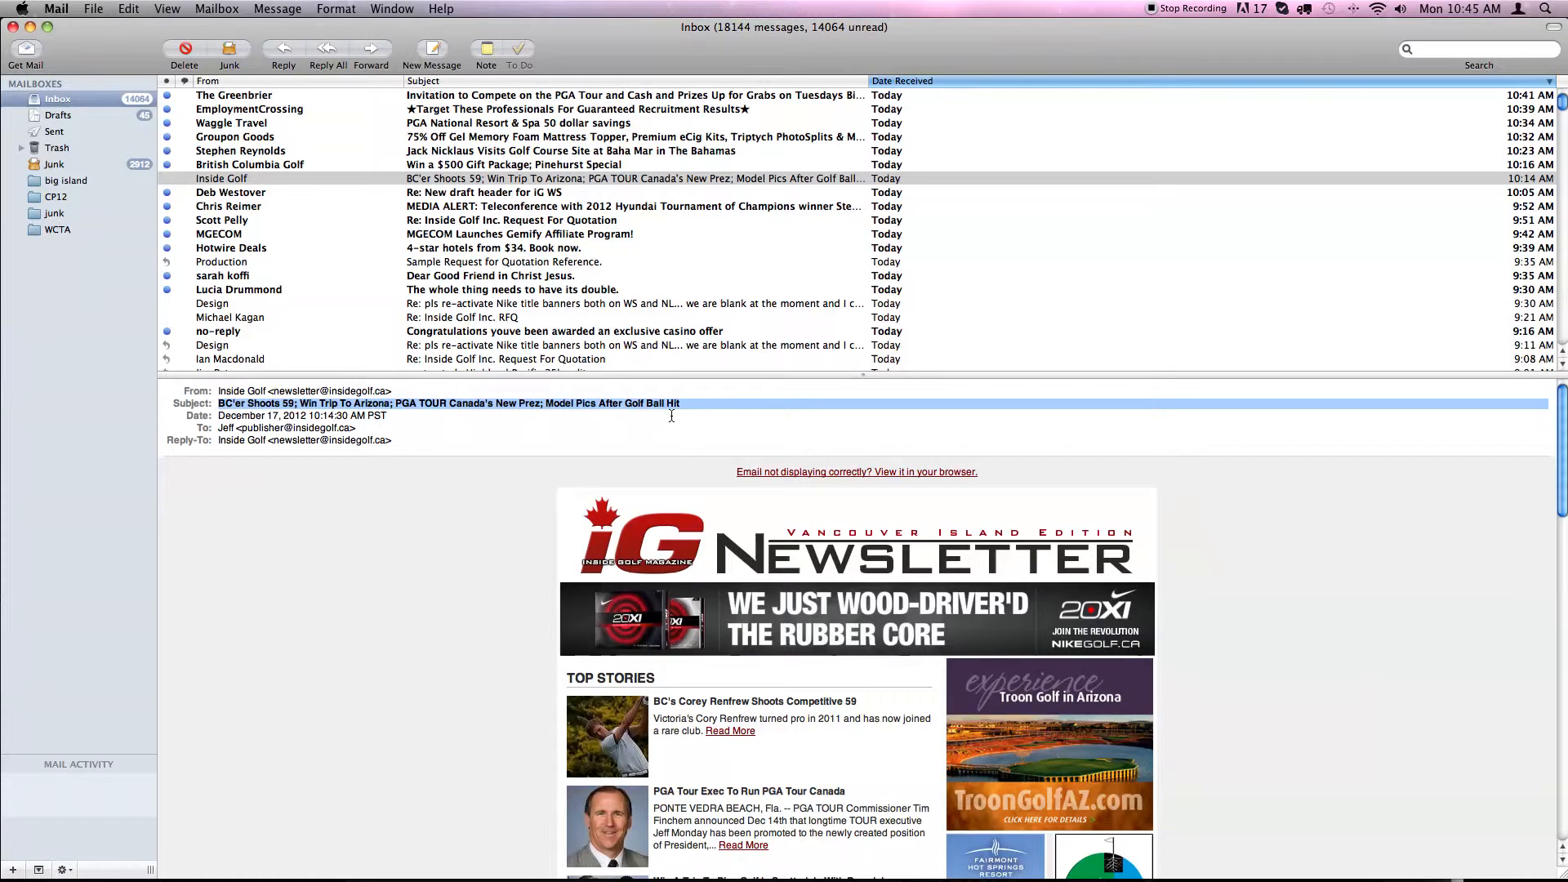
Back in Safari, replace the email subject with the newsletter's subject line and enable Google Analytics tracking for all URLs.
mouse_move(615, 874)
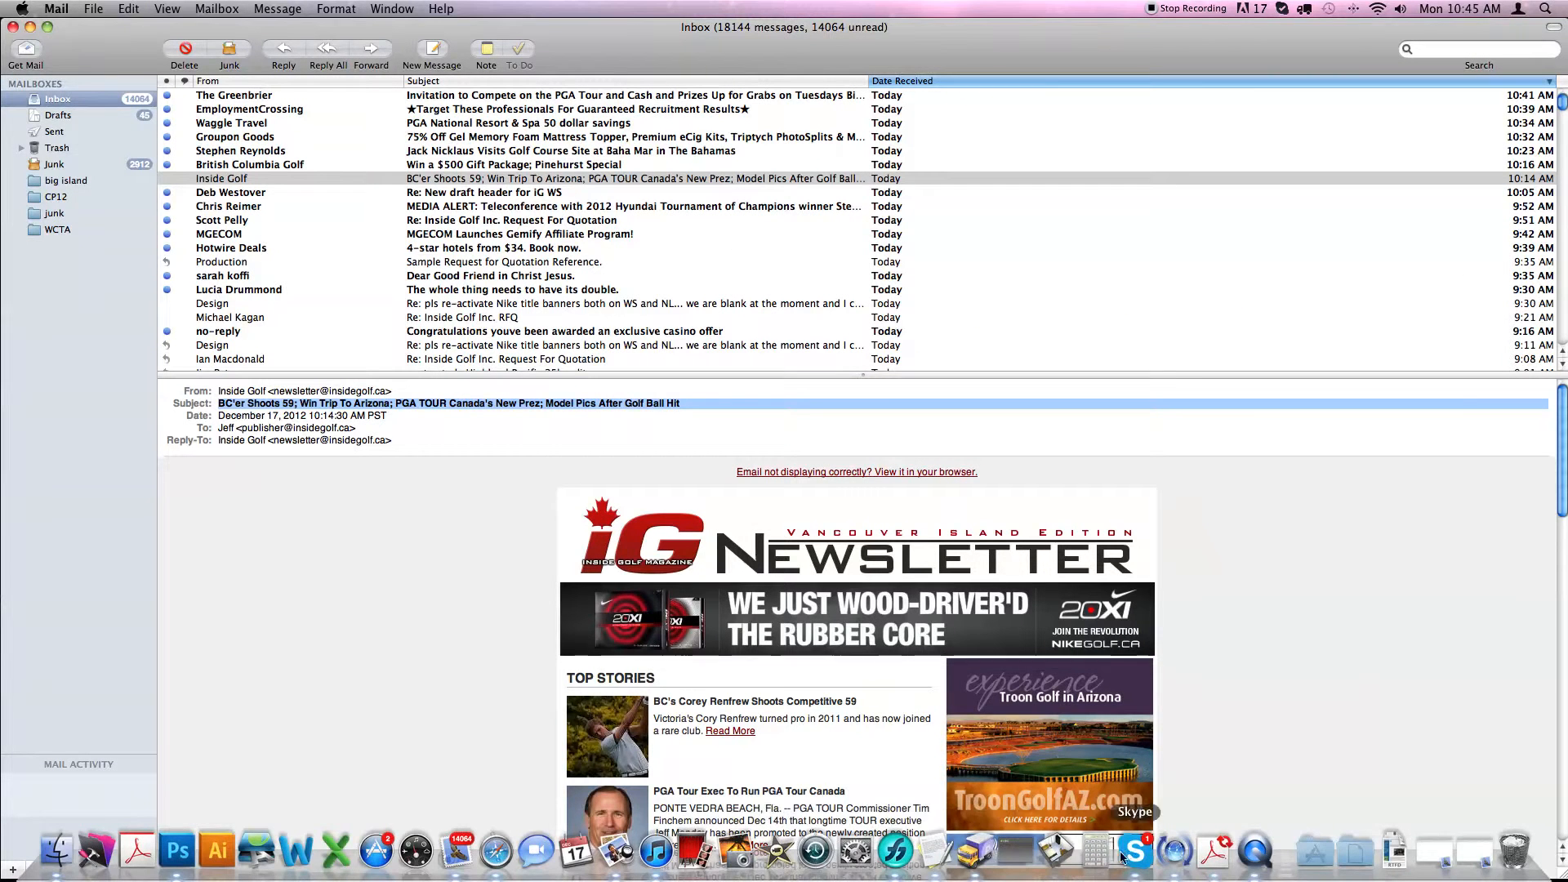
click(495, 850)
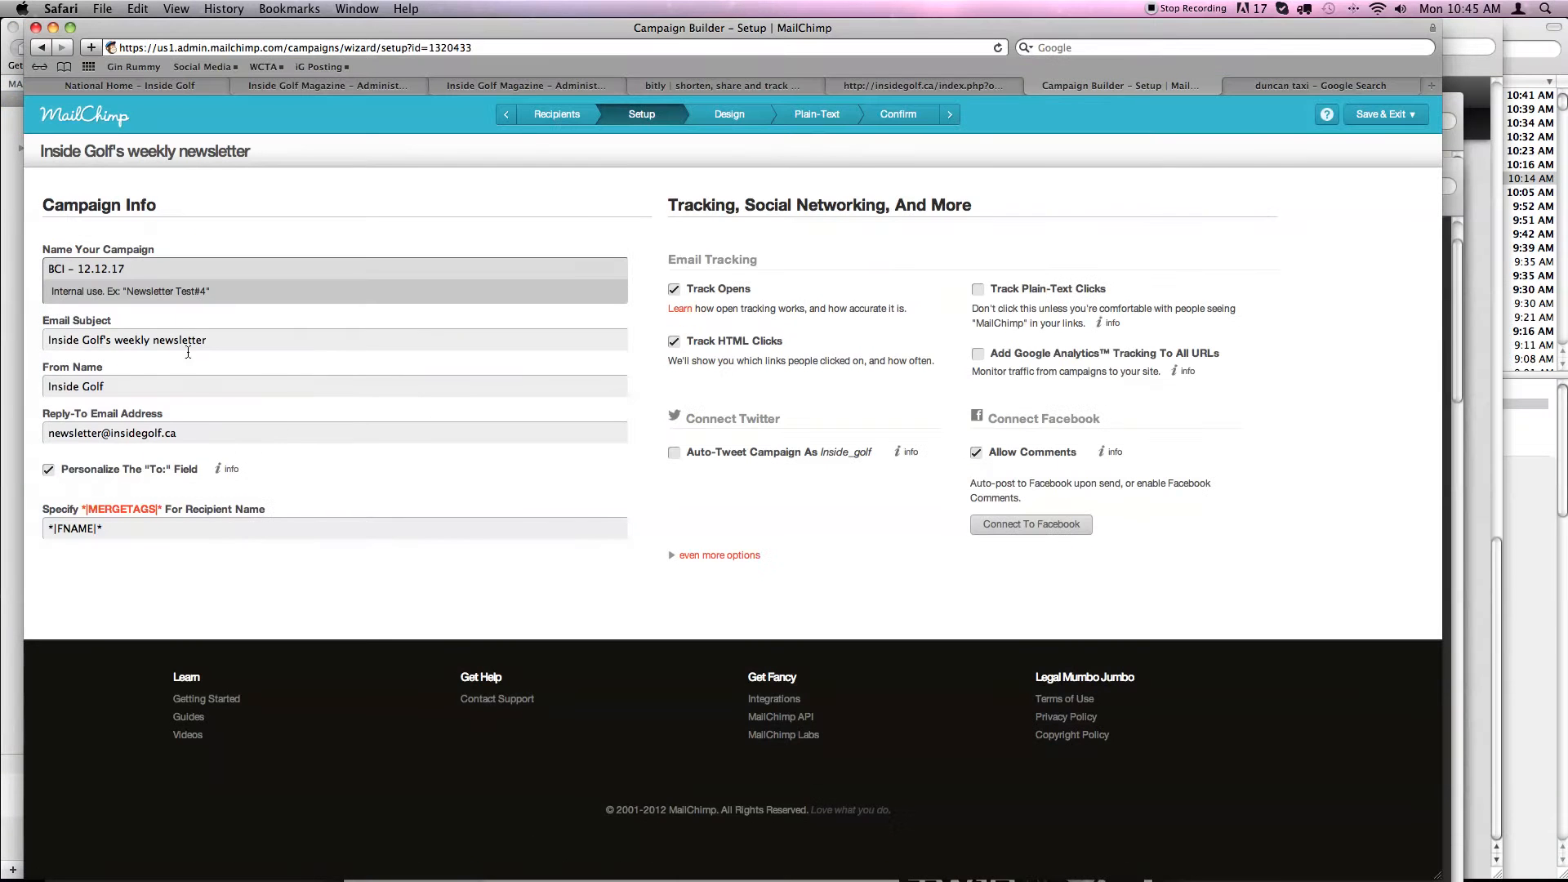
click(193, 341)
key(super+a)
text(BC'er Shoots 59; Win Trip To Arizona; PGA TOUR Canada's New Prez; Model Pics After Golf Ball Hit)
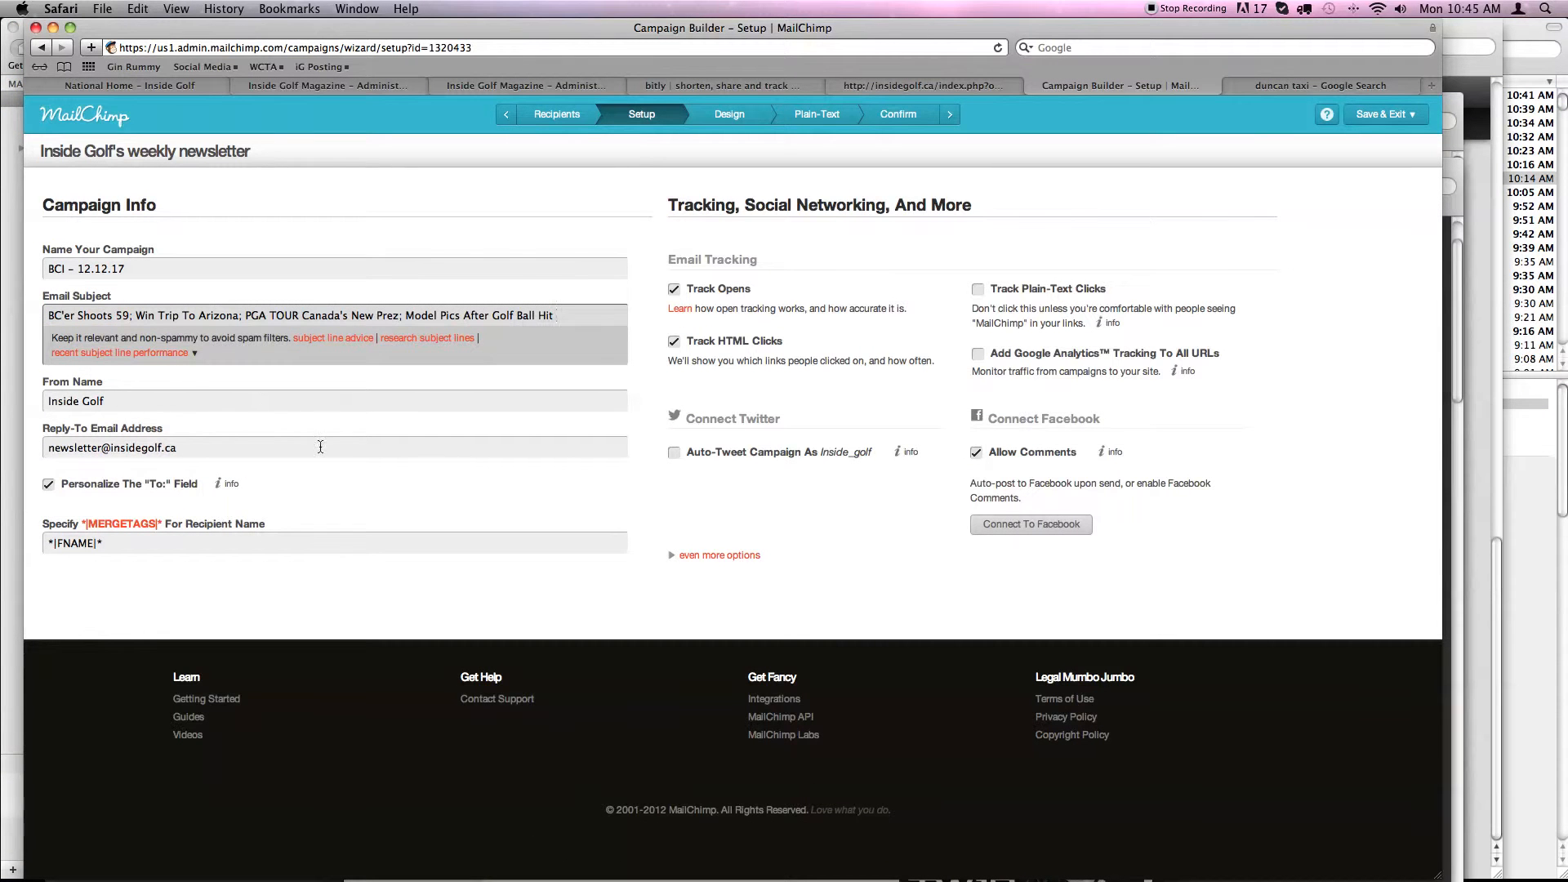
click(991, 354)
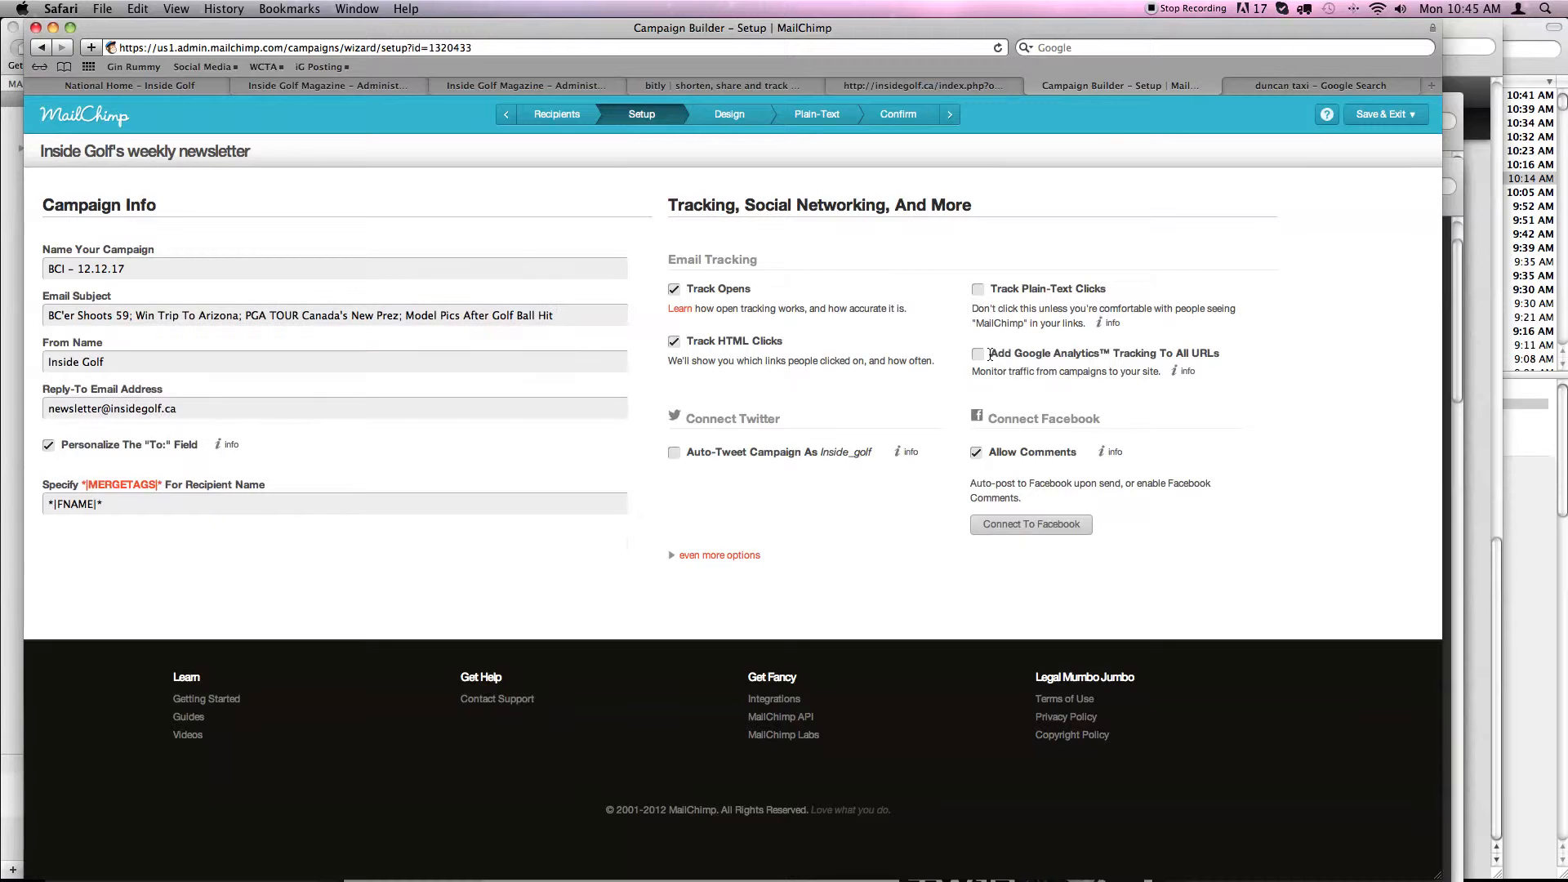
click(979, 356)
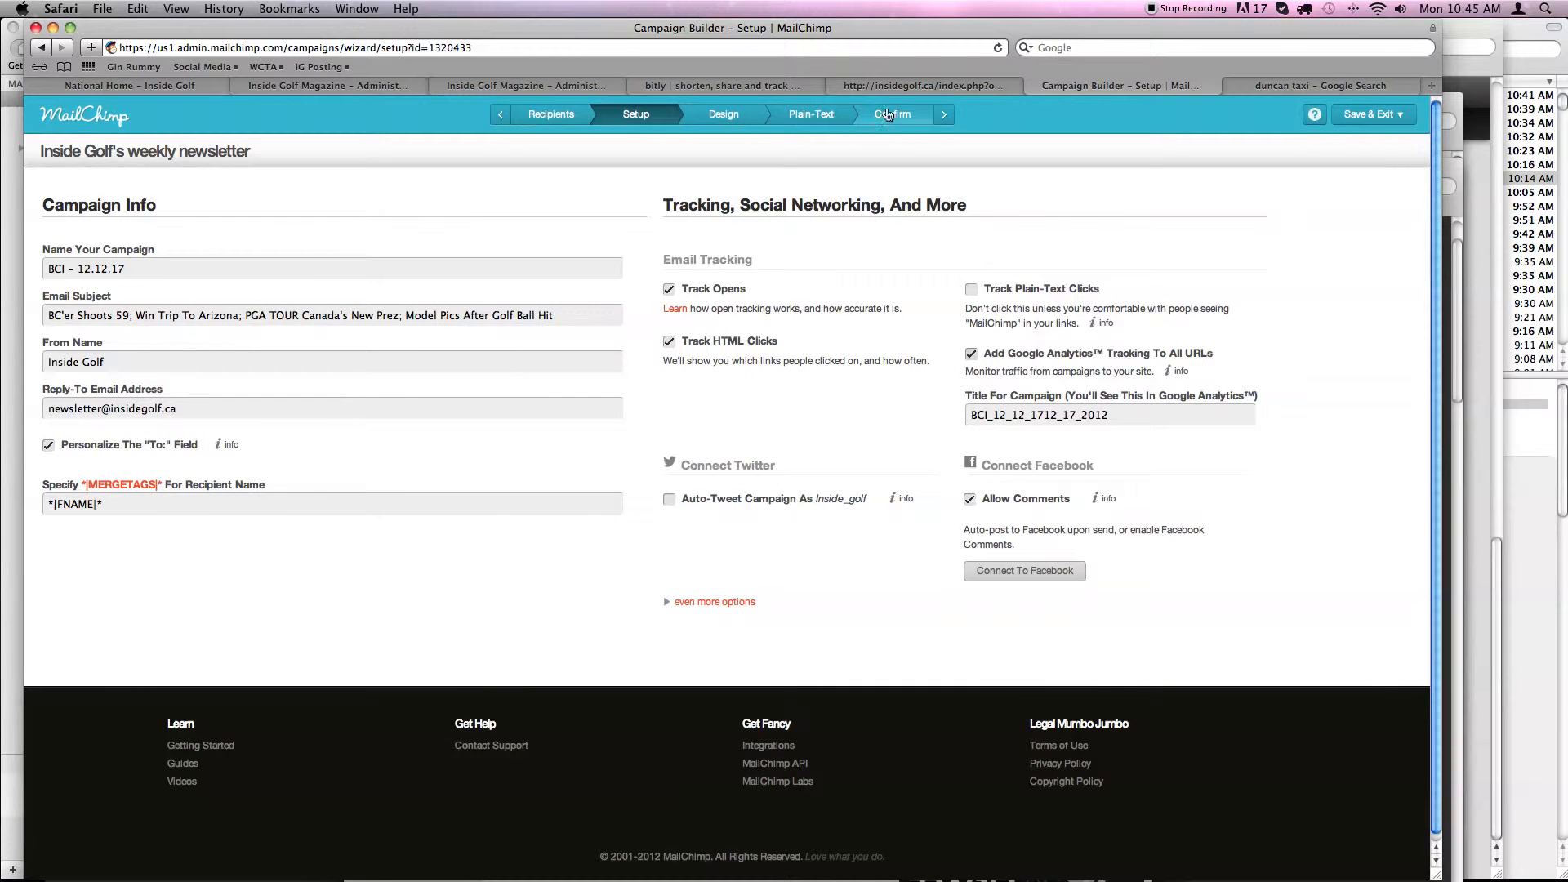
Go to the BCI campaign's design stage and choose to import its content from a URL.
click(728, 116)
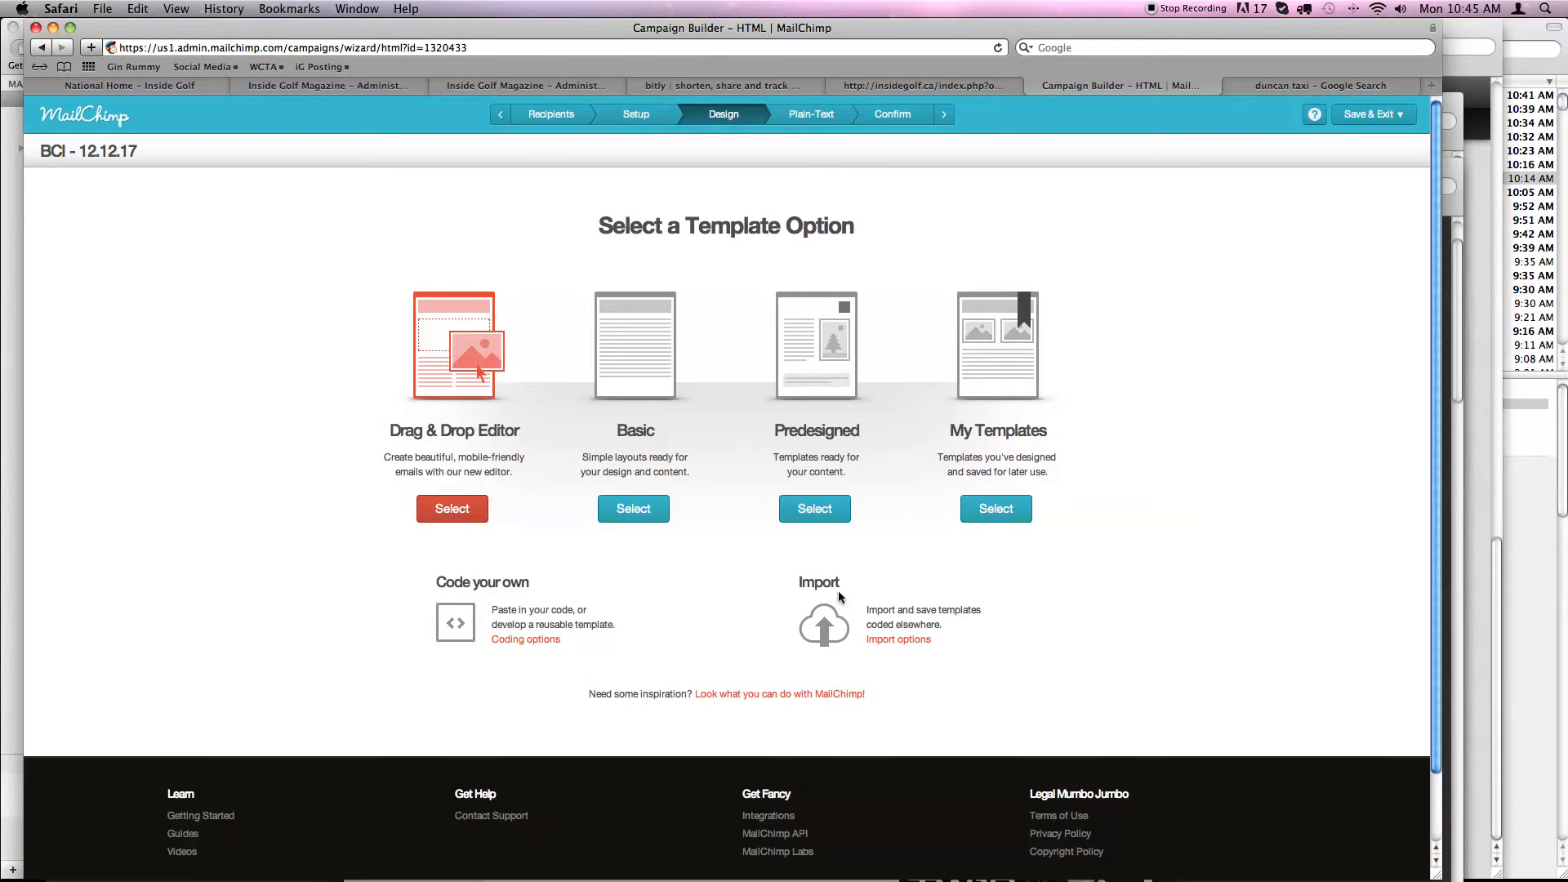
click(885, 641)
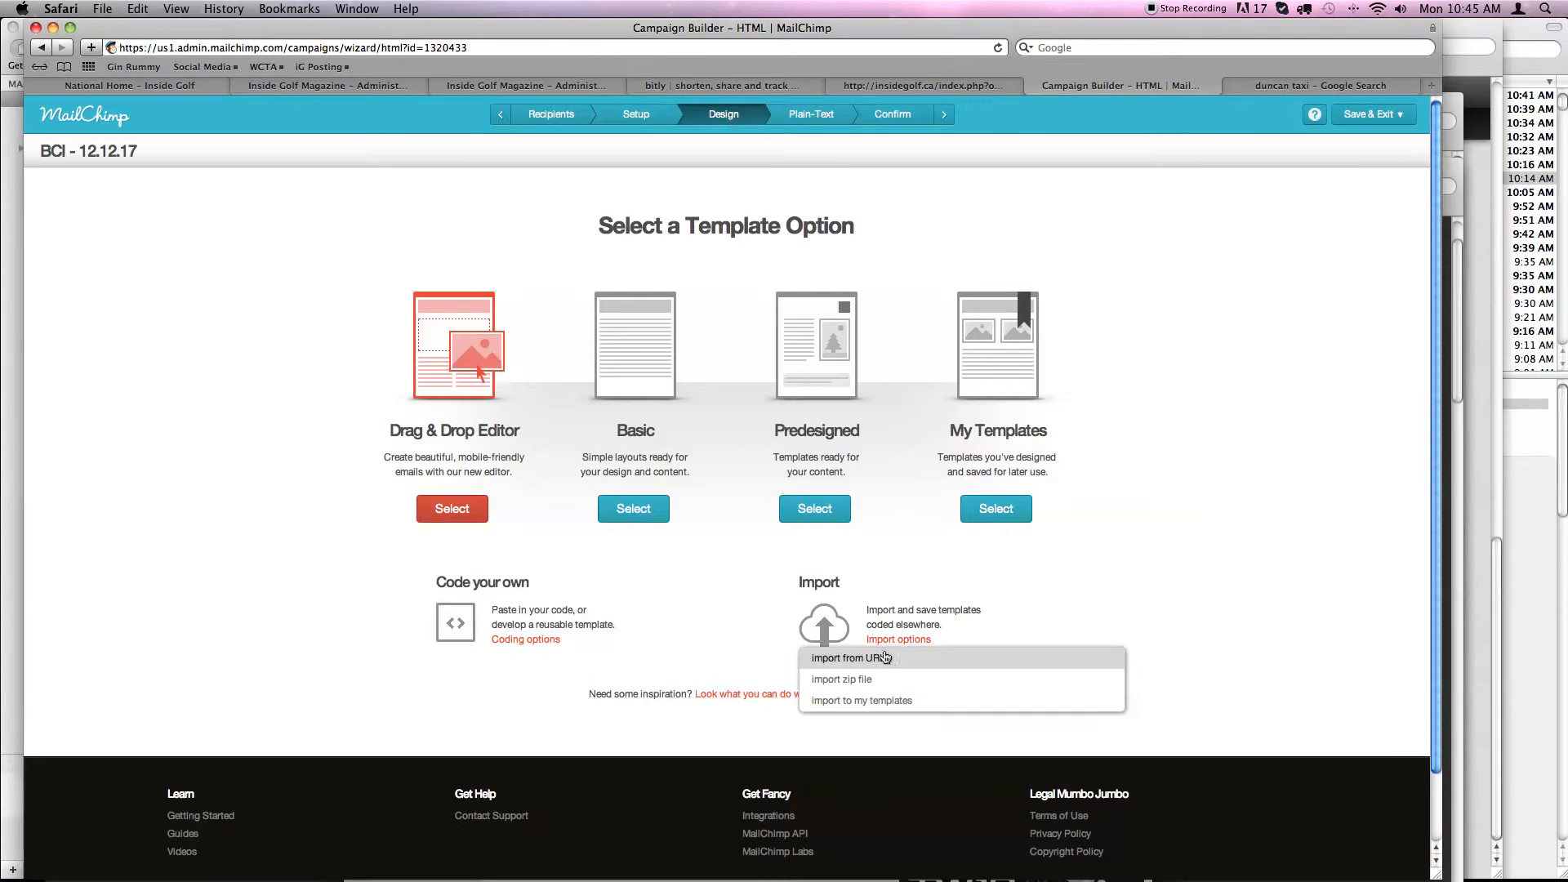
click(879, 660)
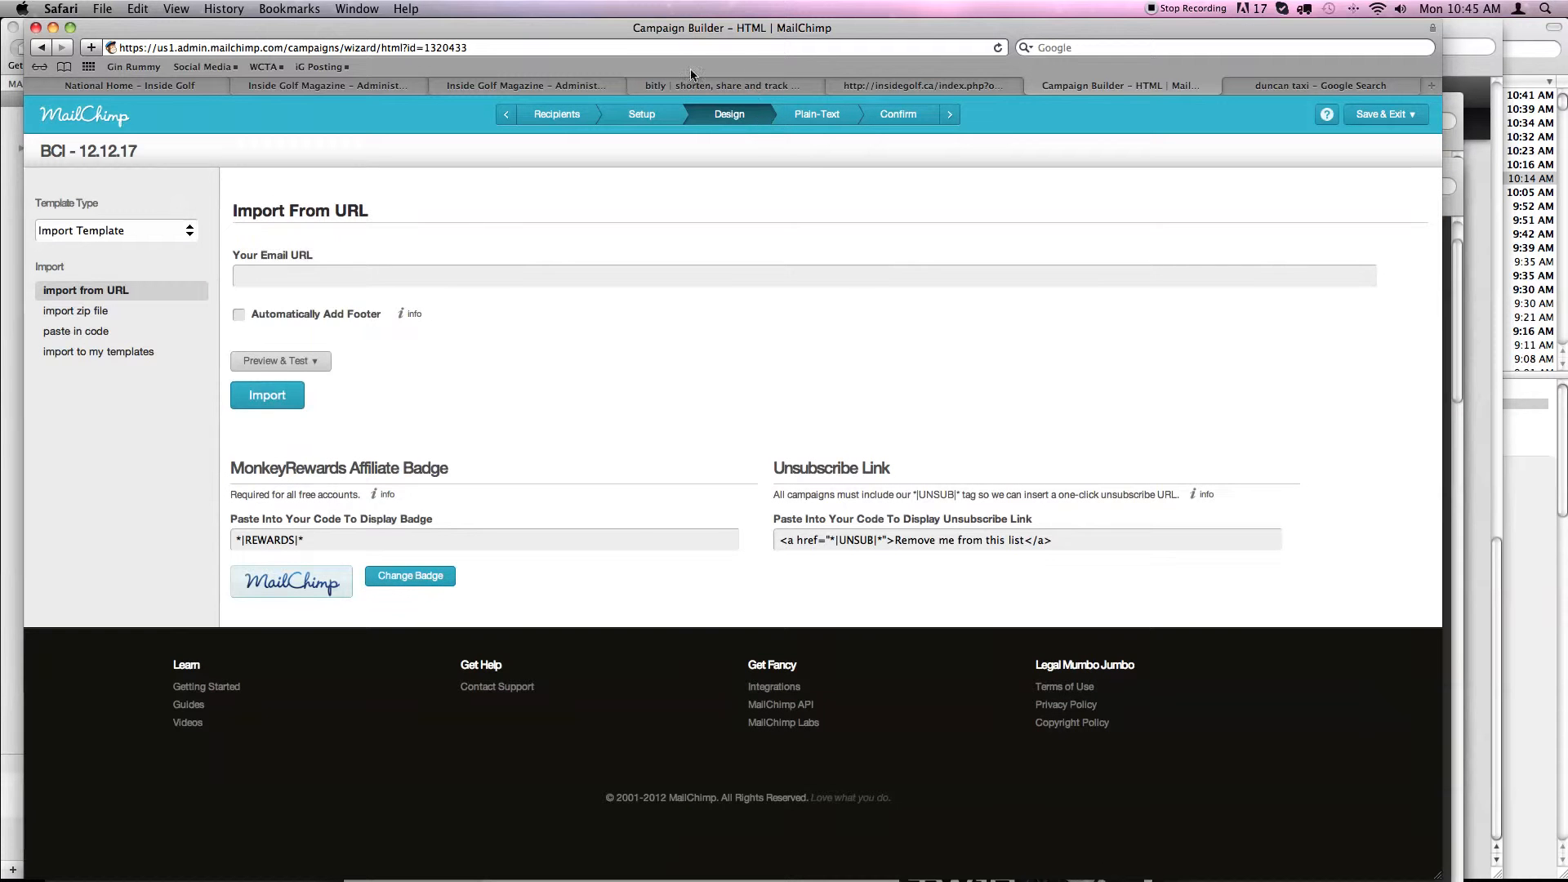
From the Lower Mainland newsletter page, open the BC Interior edition and copy its web address.
click(884, 86)
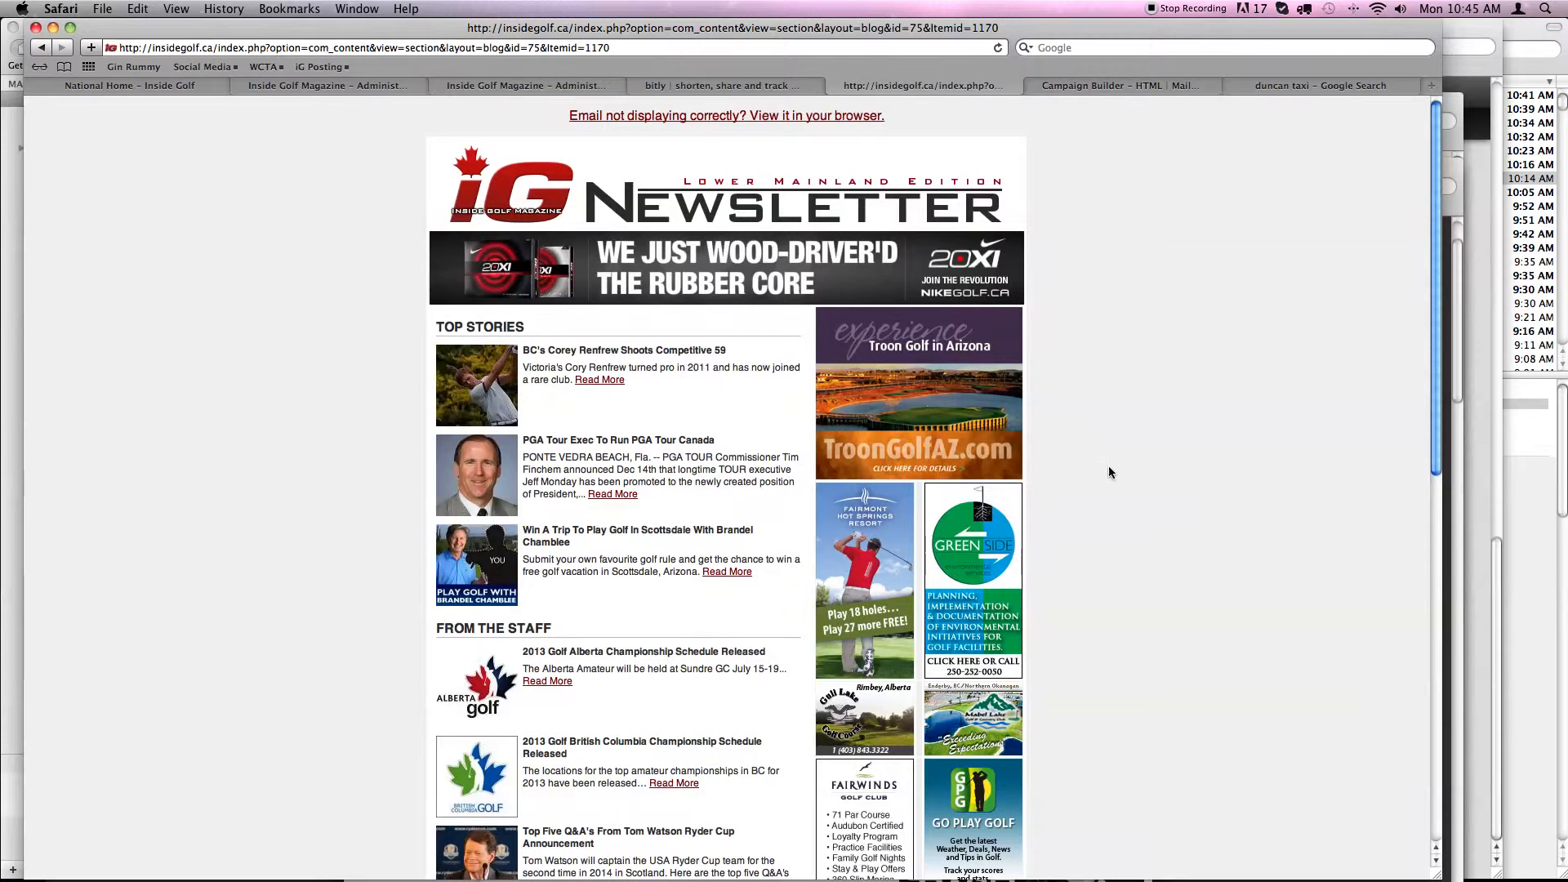
drag(1436, 464, 1380, 797)
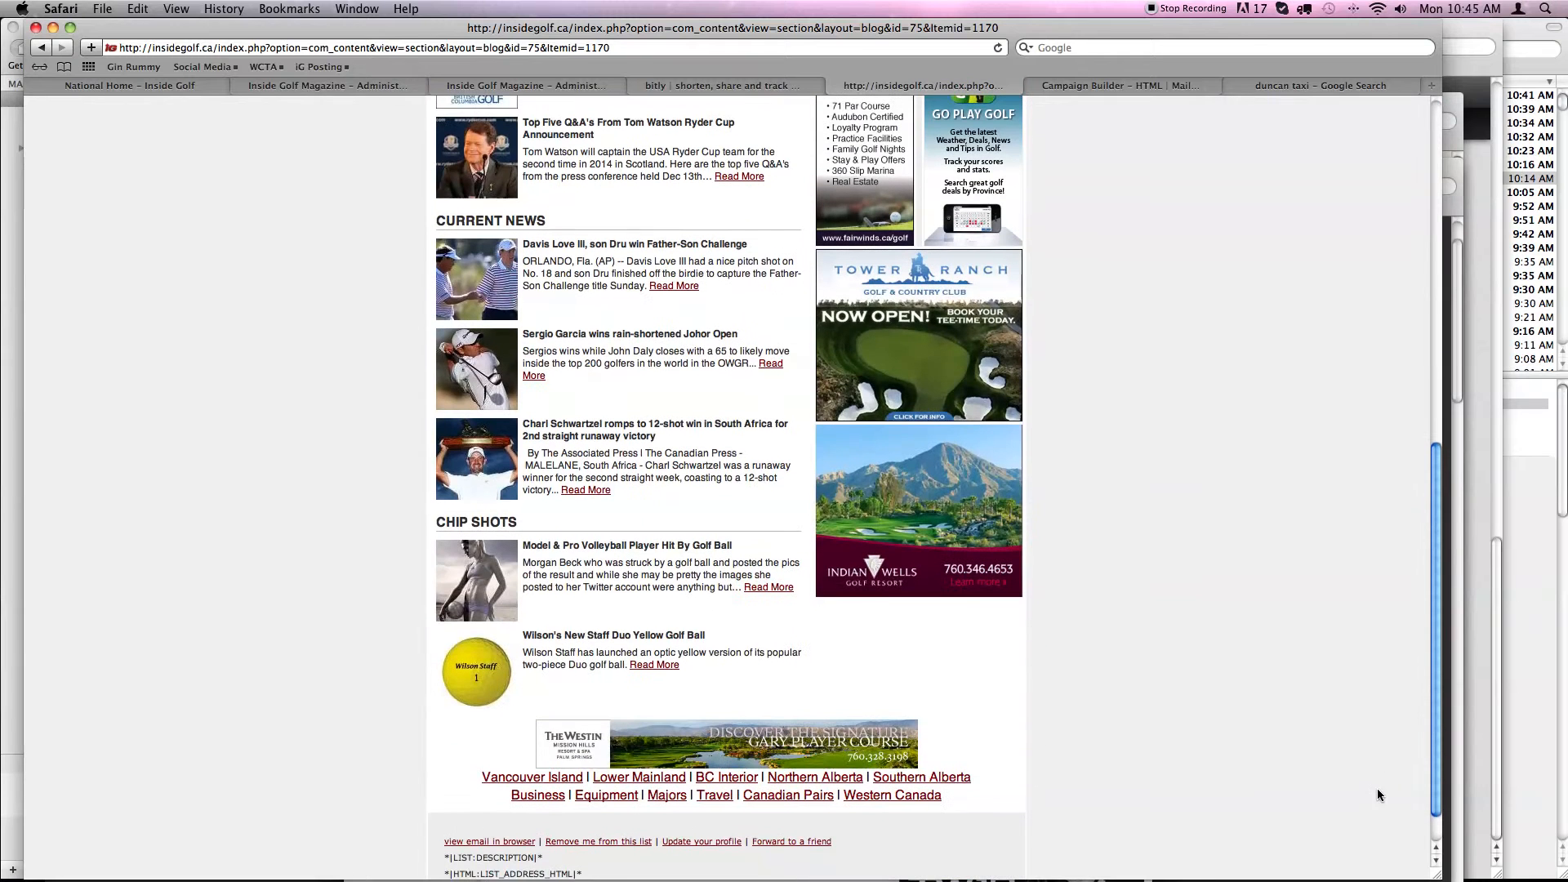
click(727, 778)
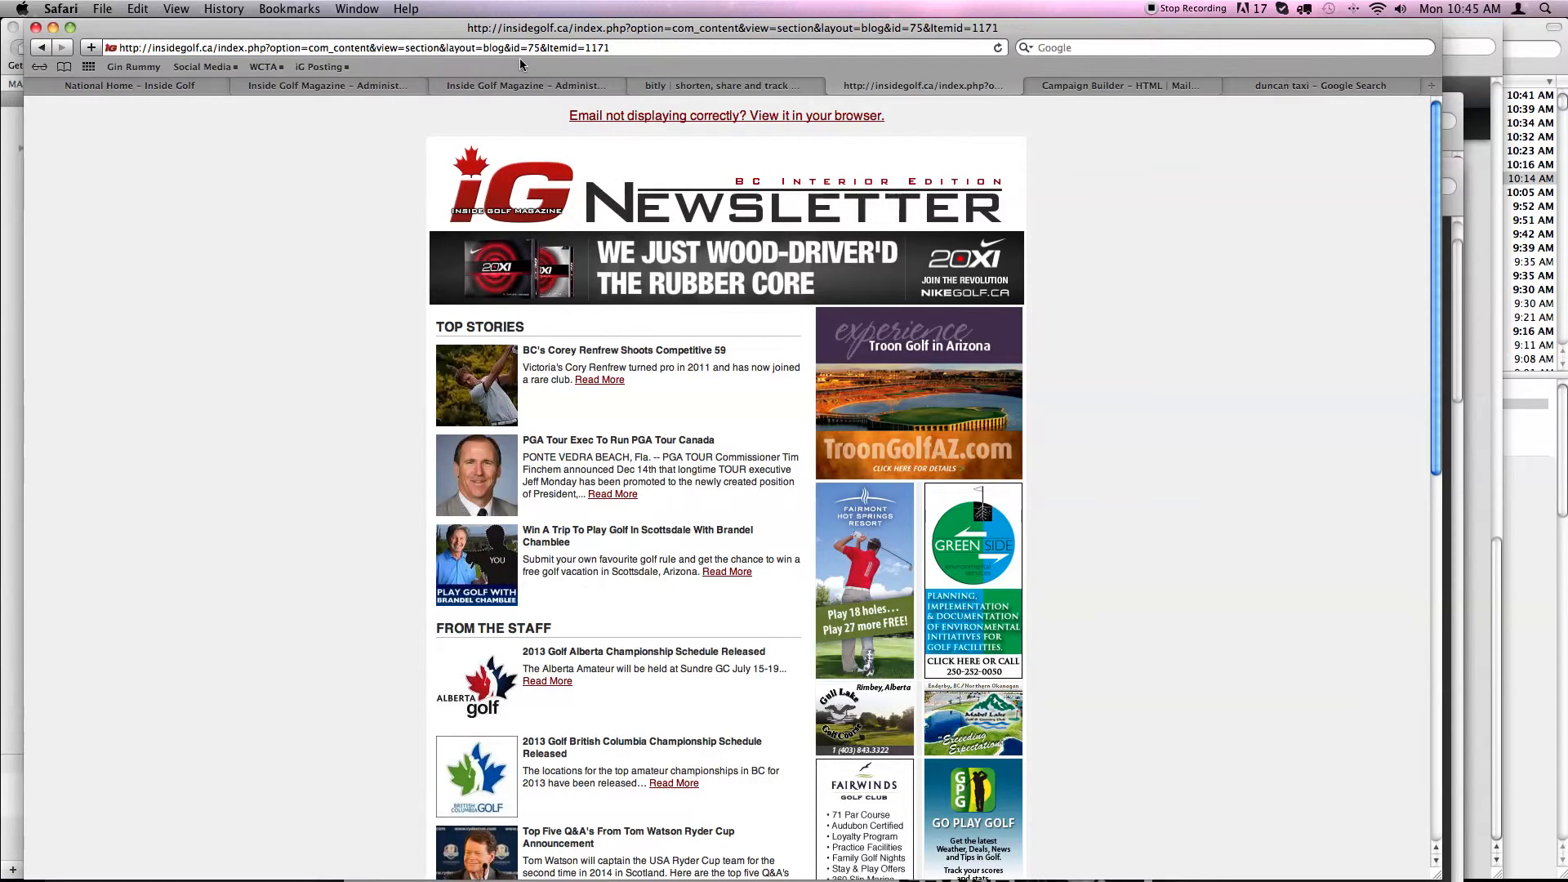
click(623, 51)
key(super+c)
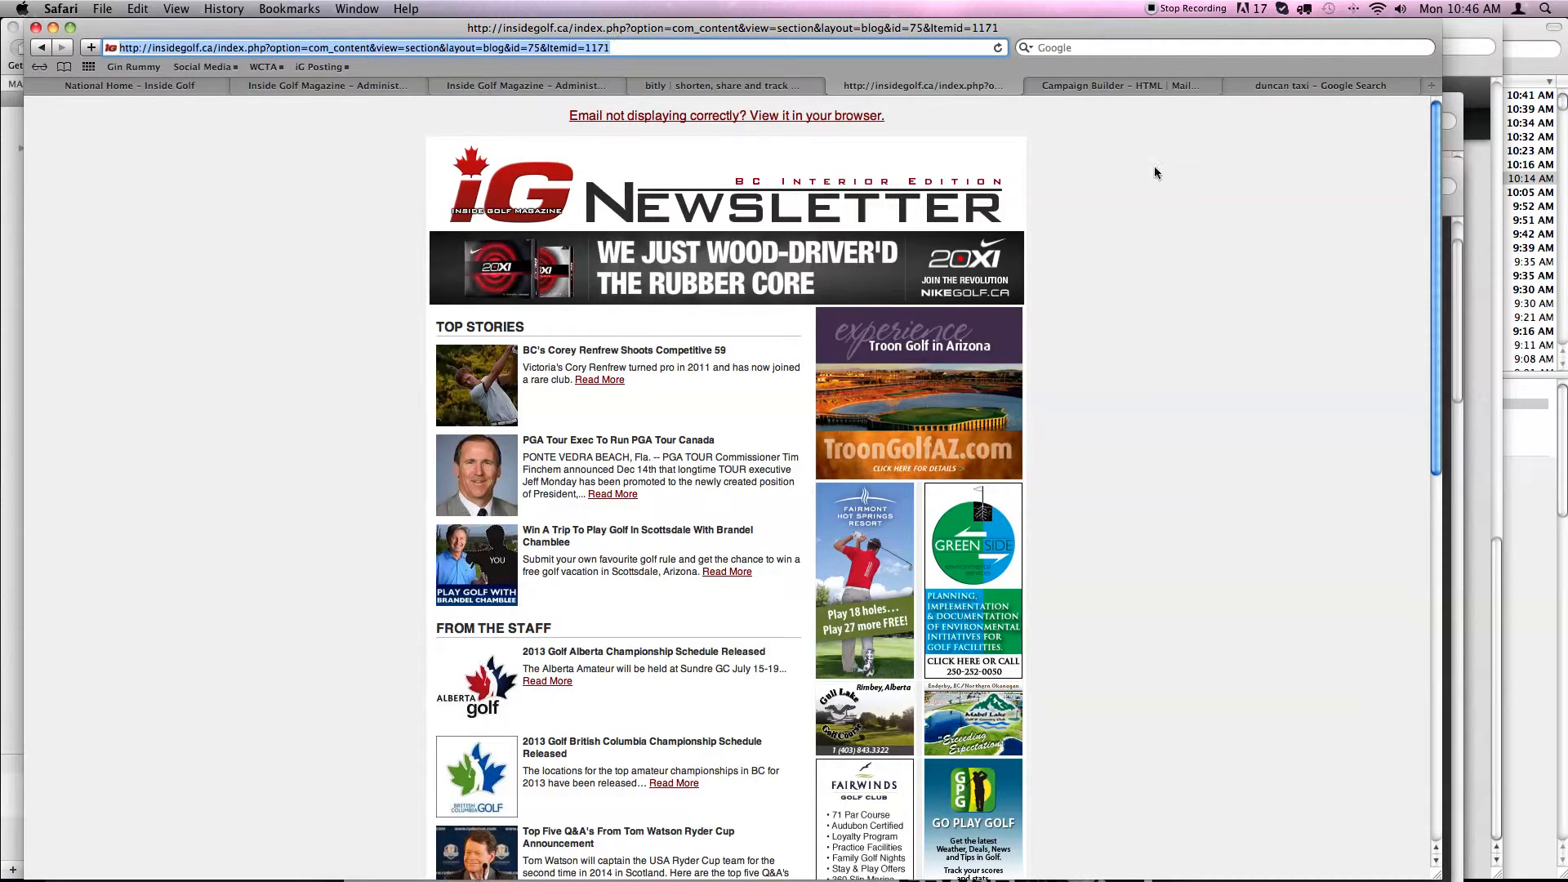
Back in the campaign builder, recheck the recipient segment and import the BC Interior page from the copied URL ending in Itemid=1171.
click(1144, 86)
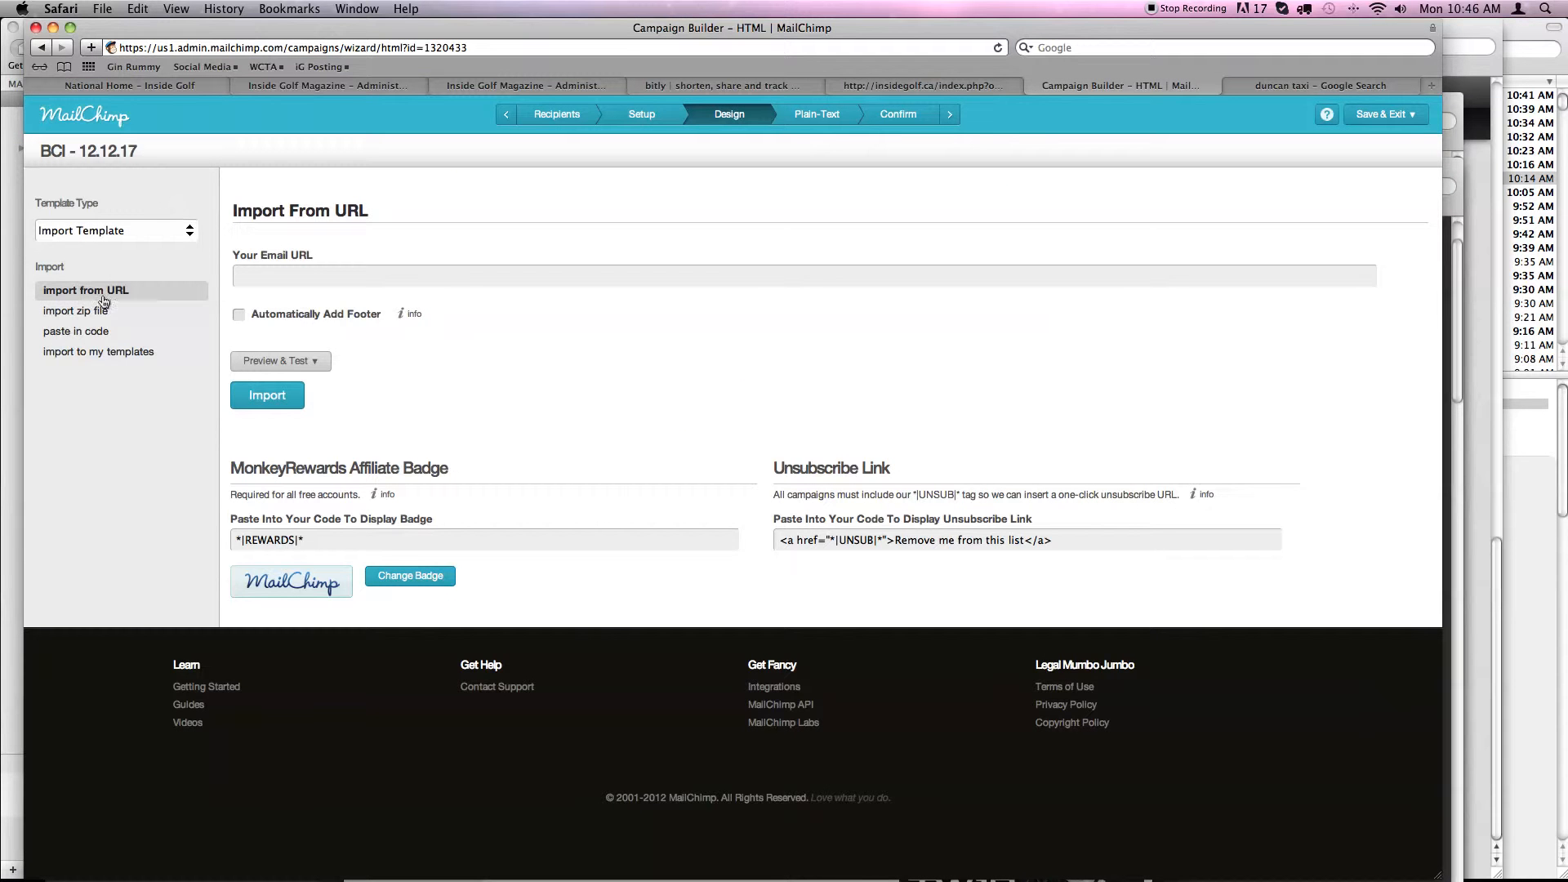
click(566, 115)
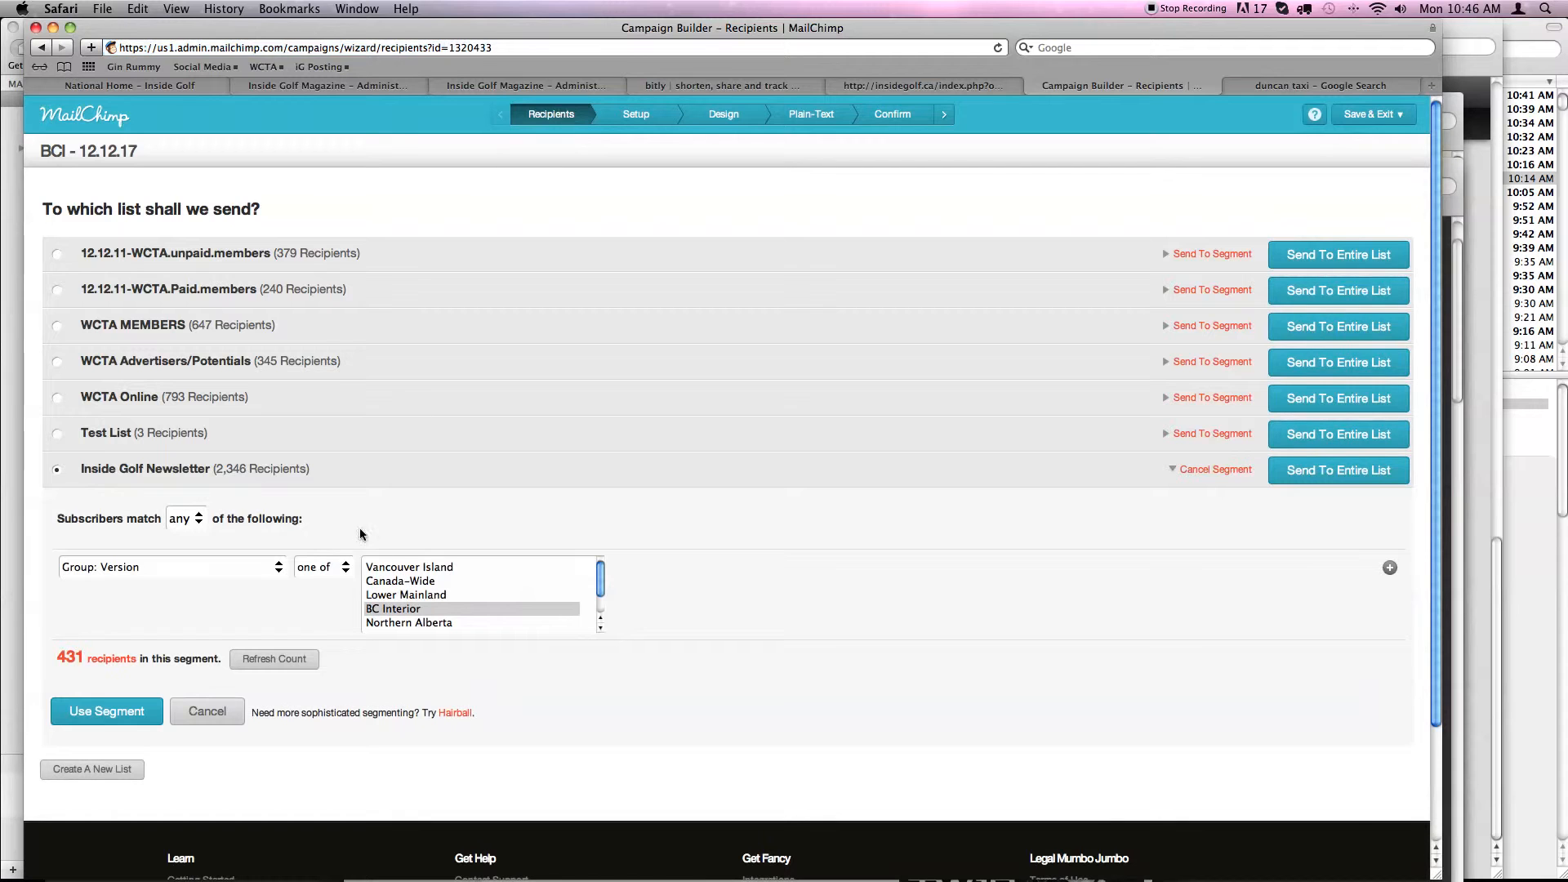
click(736, 118)
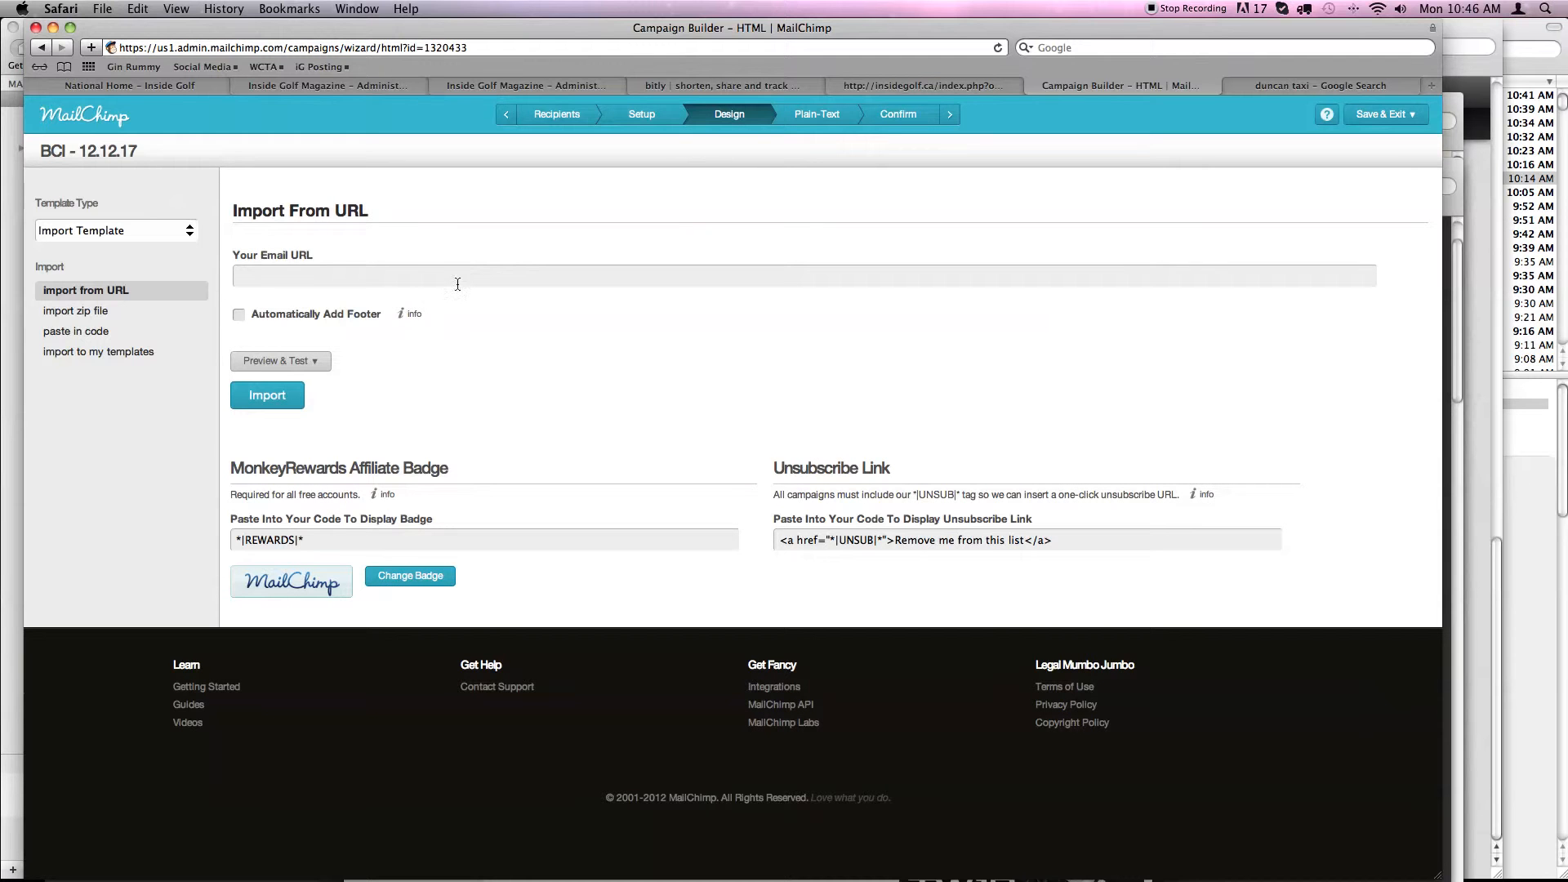
click(426, 279)
key(super+v)
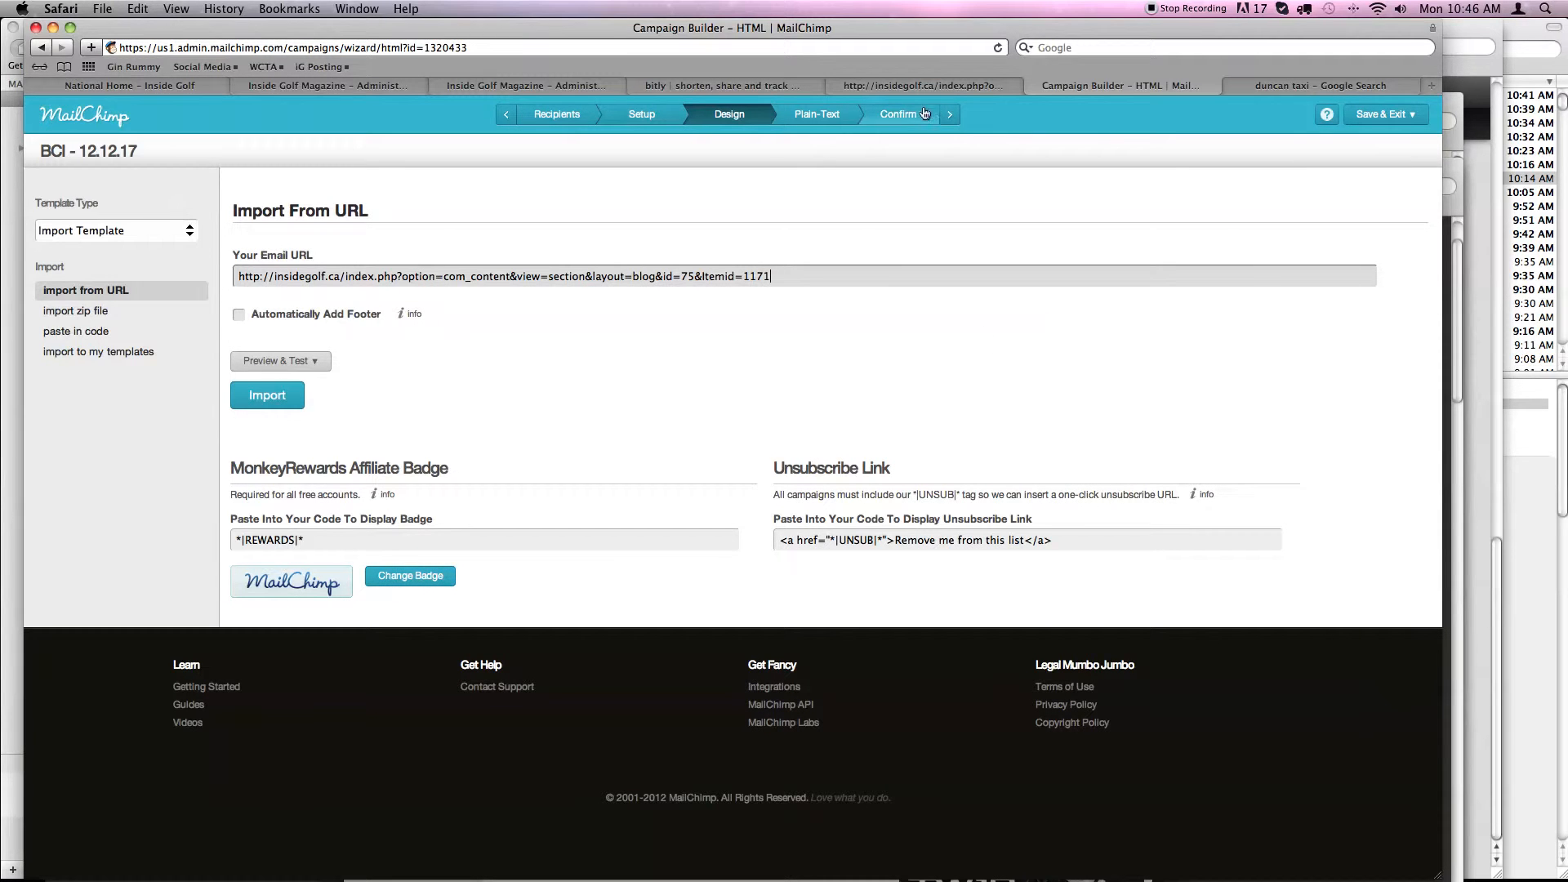
click(829, 116)
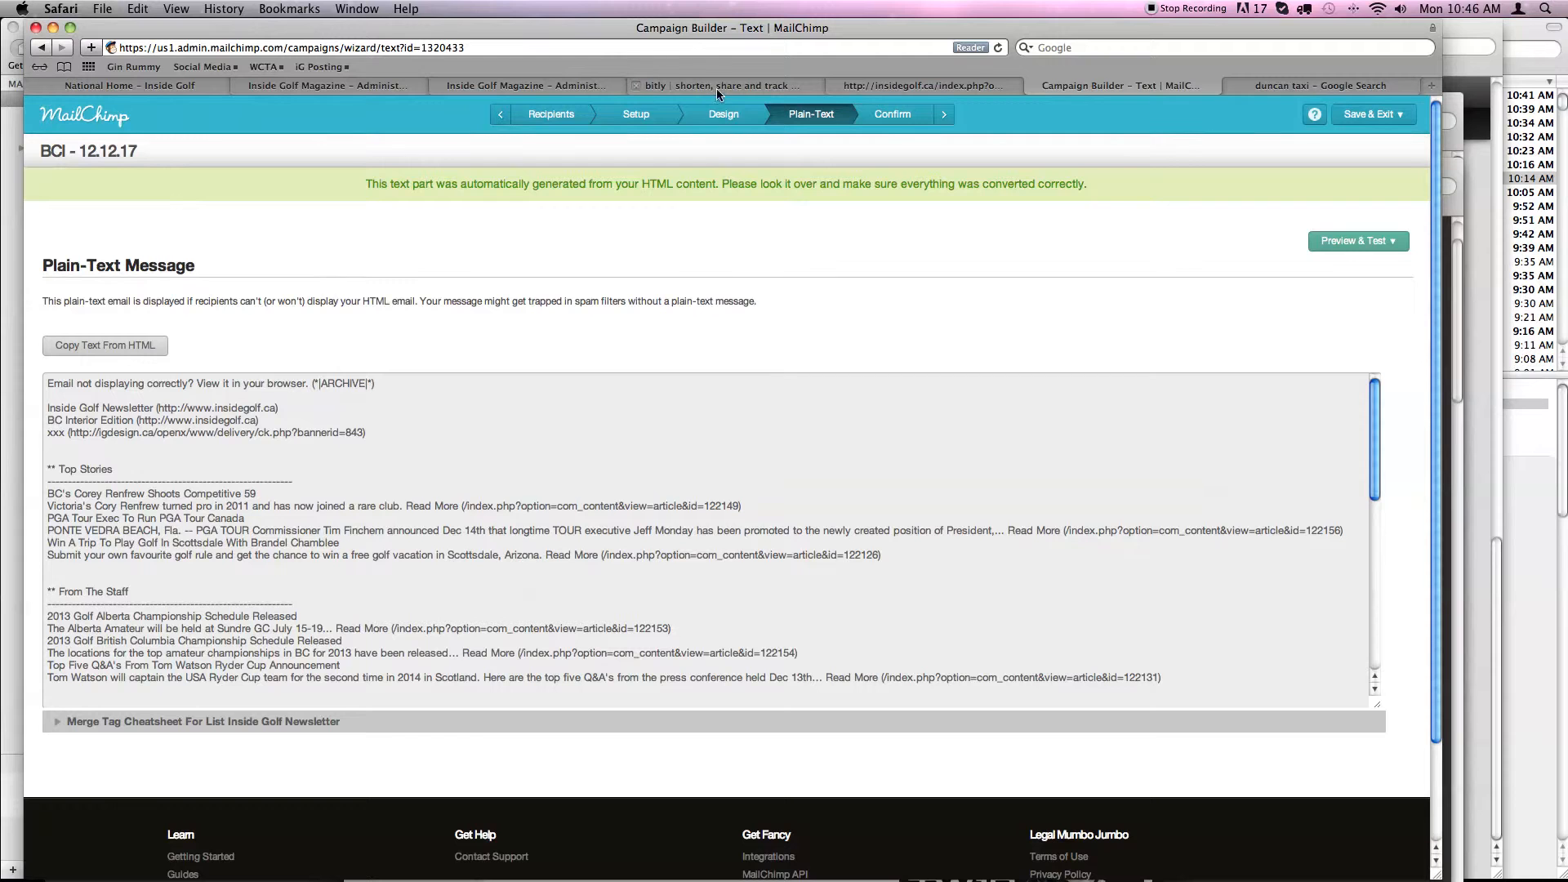
click(723, 114)
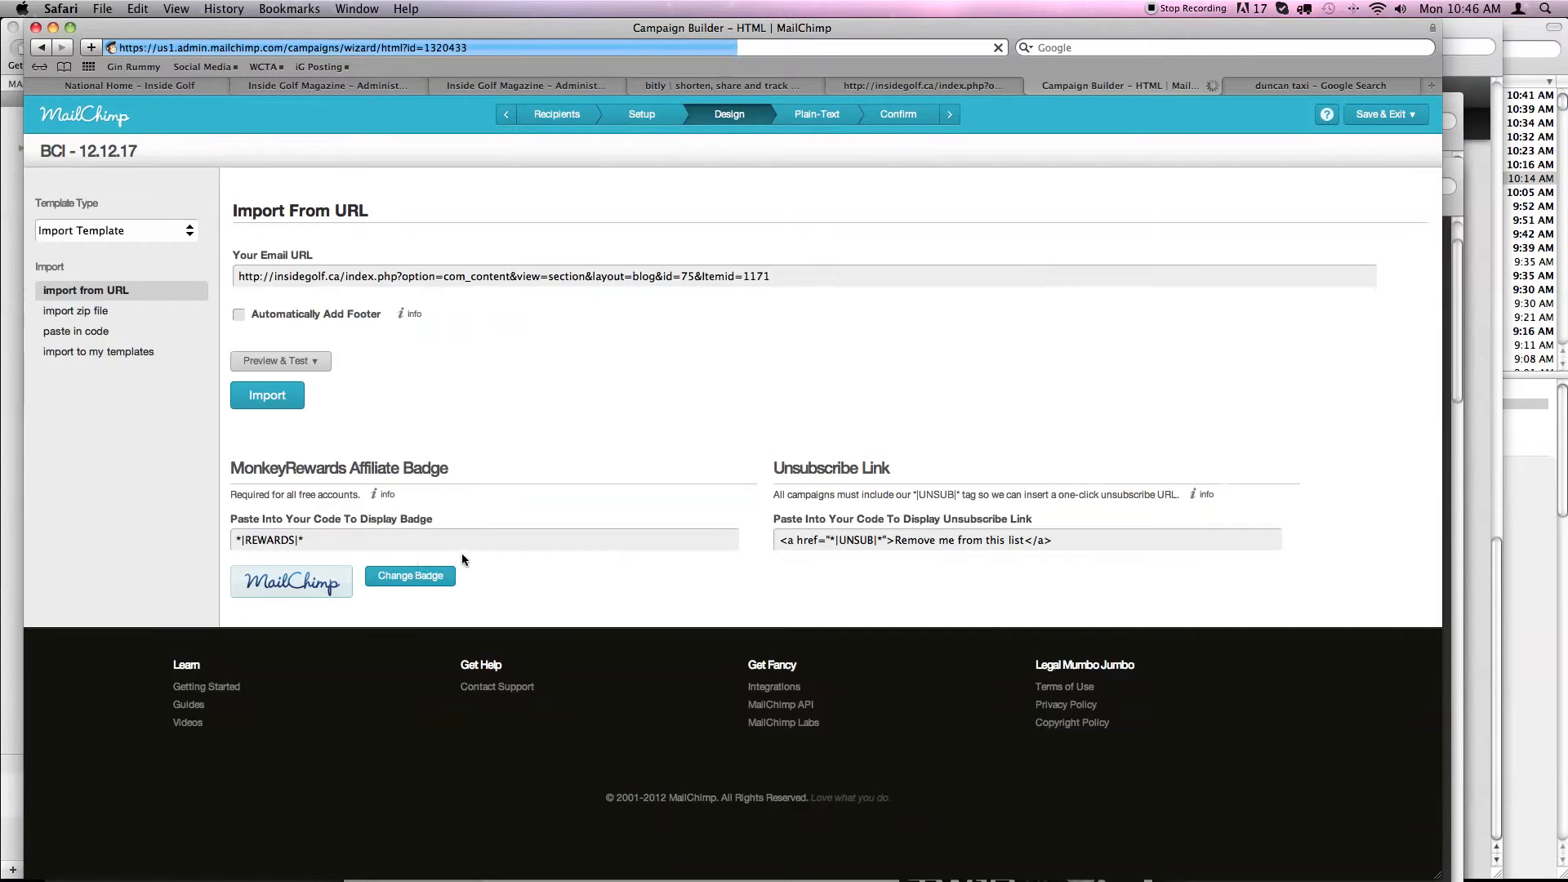
click(267, 395)
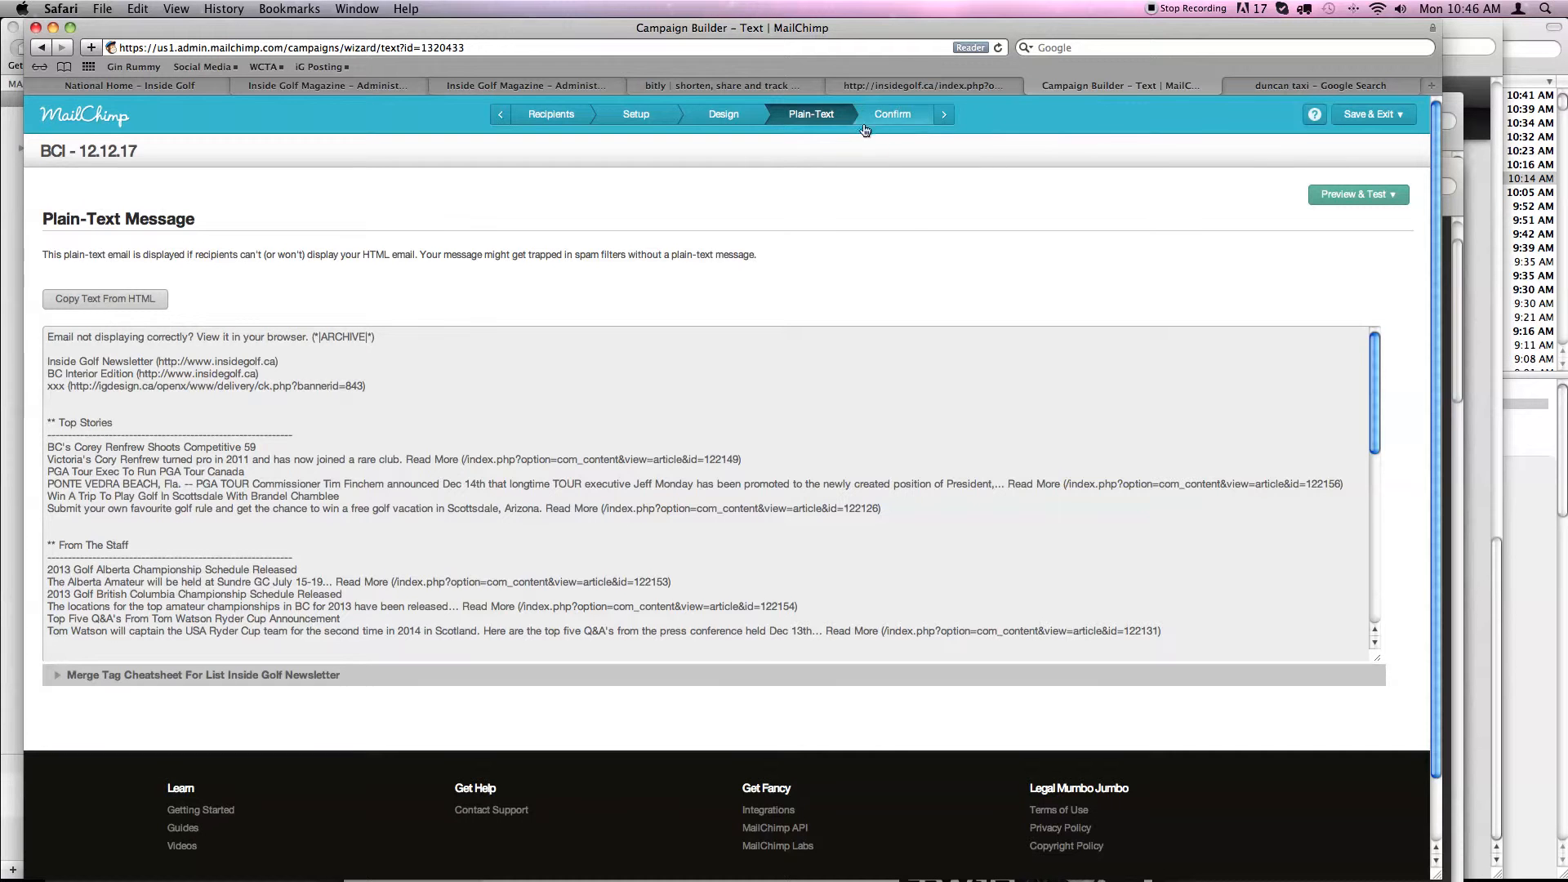
Go to the campaign's confirmation checklist and look through the newsletter in a popup preview.
click(897, 116)
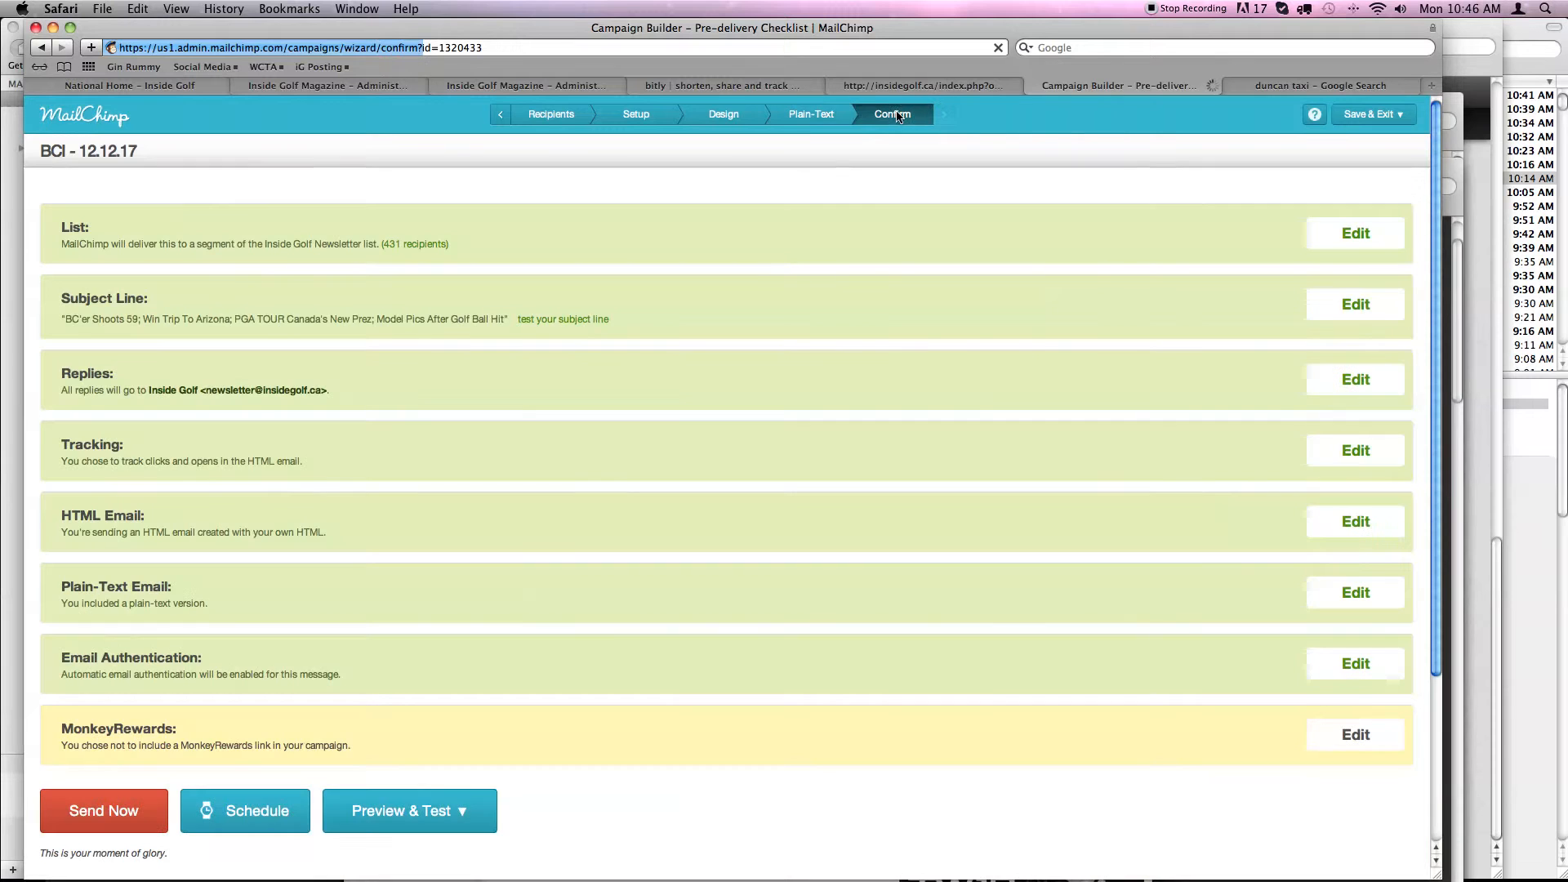
click(441, 817)
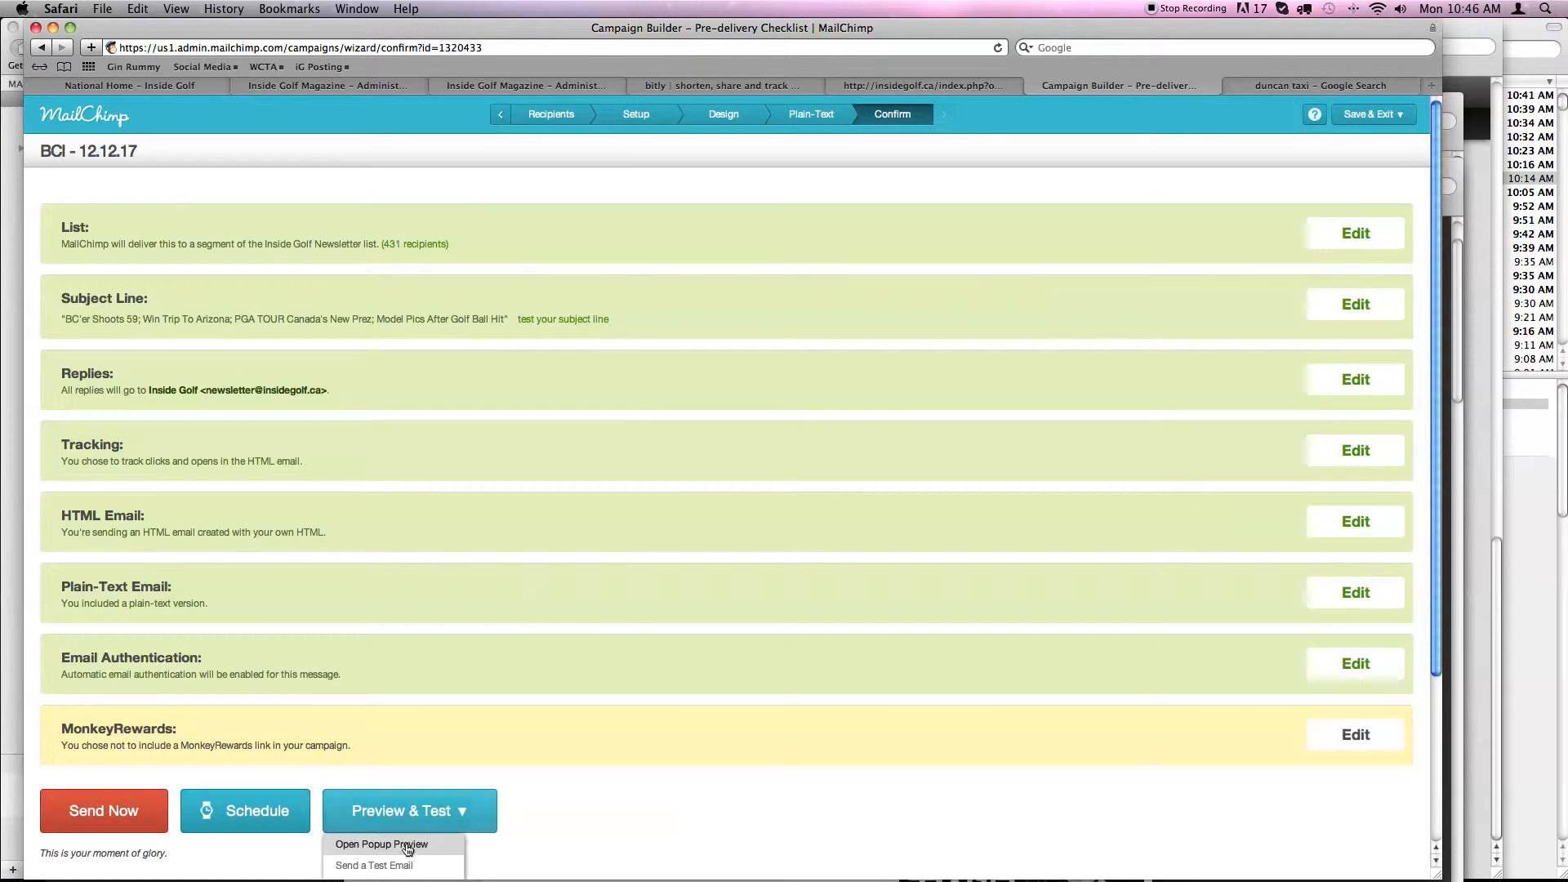
click(400, 843)
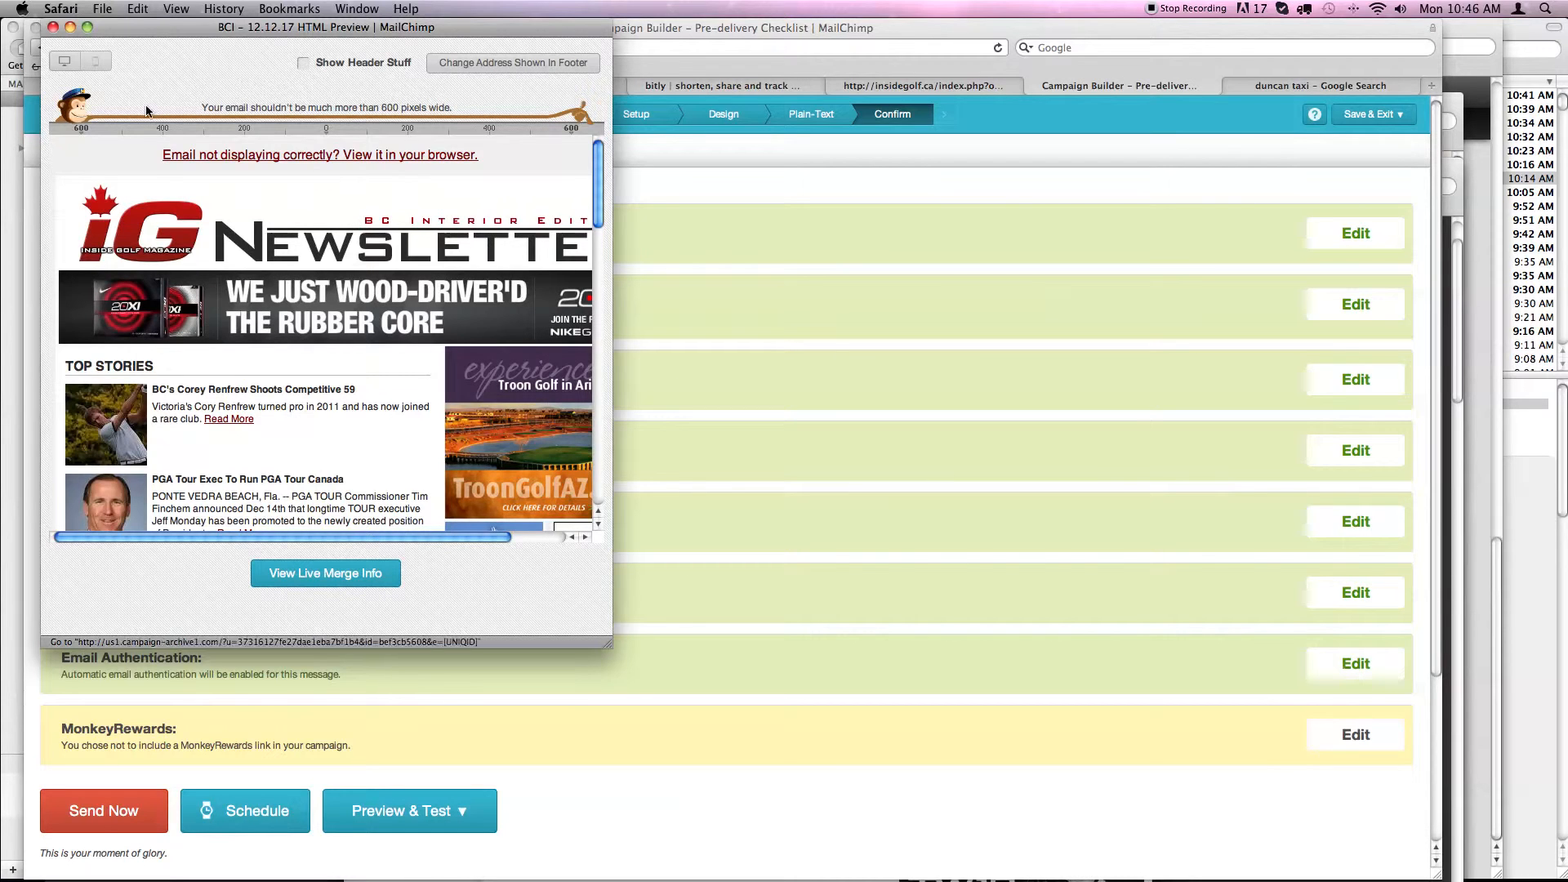
scroll(593, 327, down, 15)
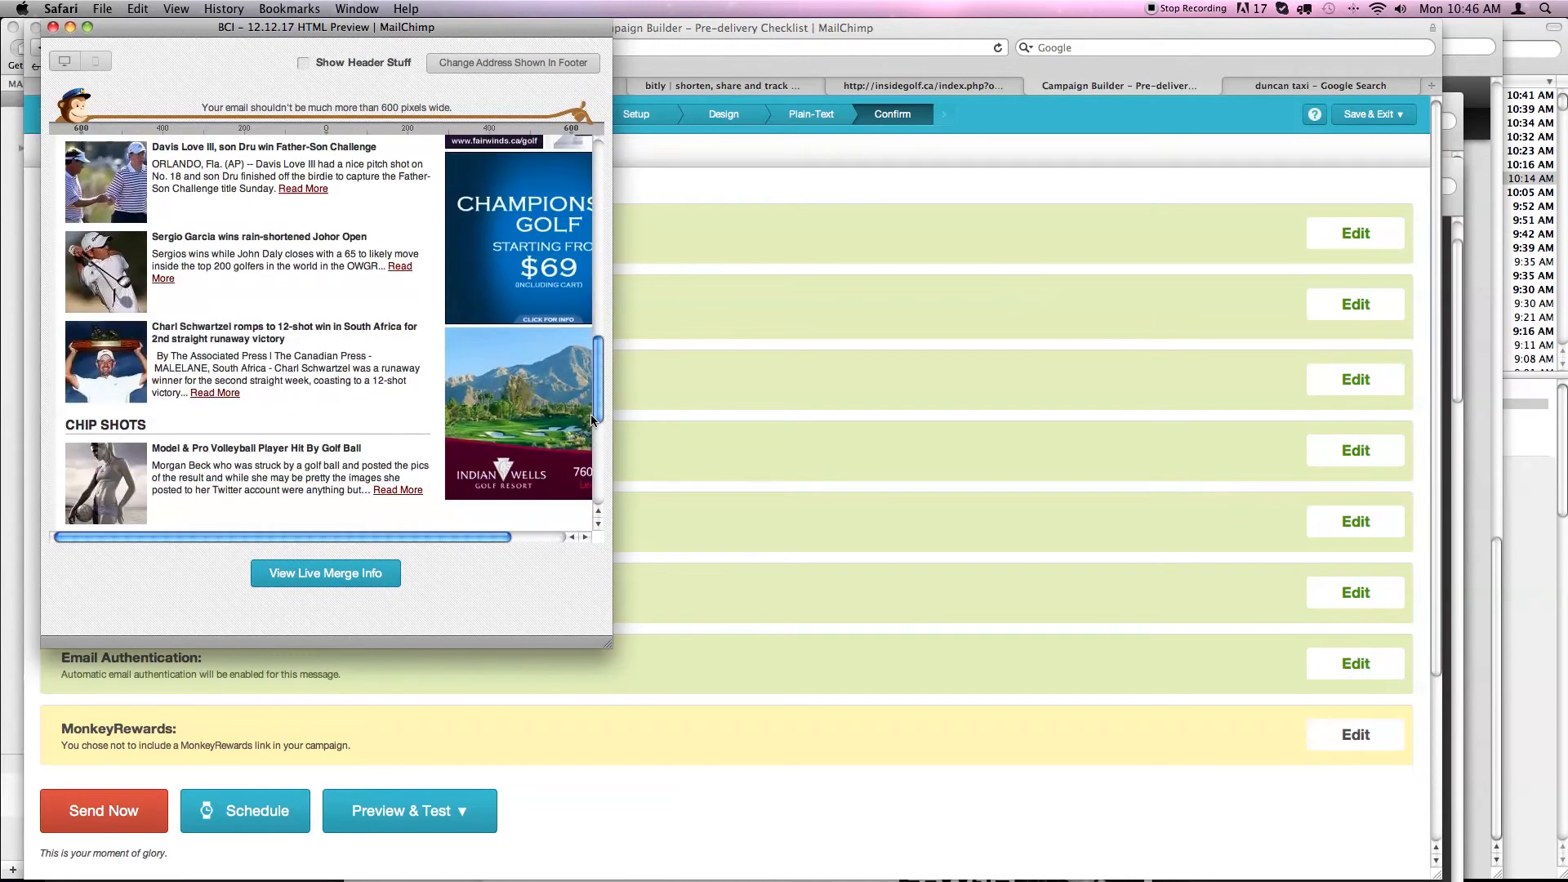
click(52, 27)
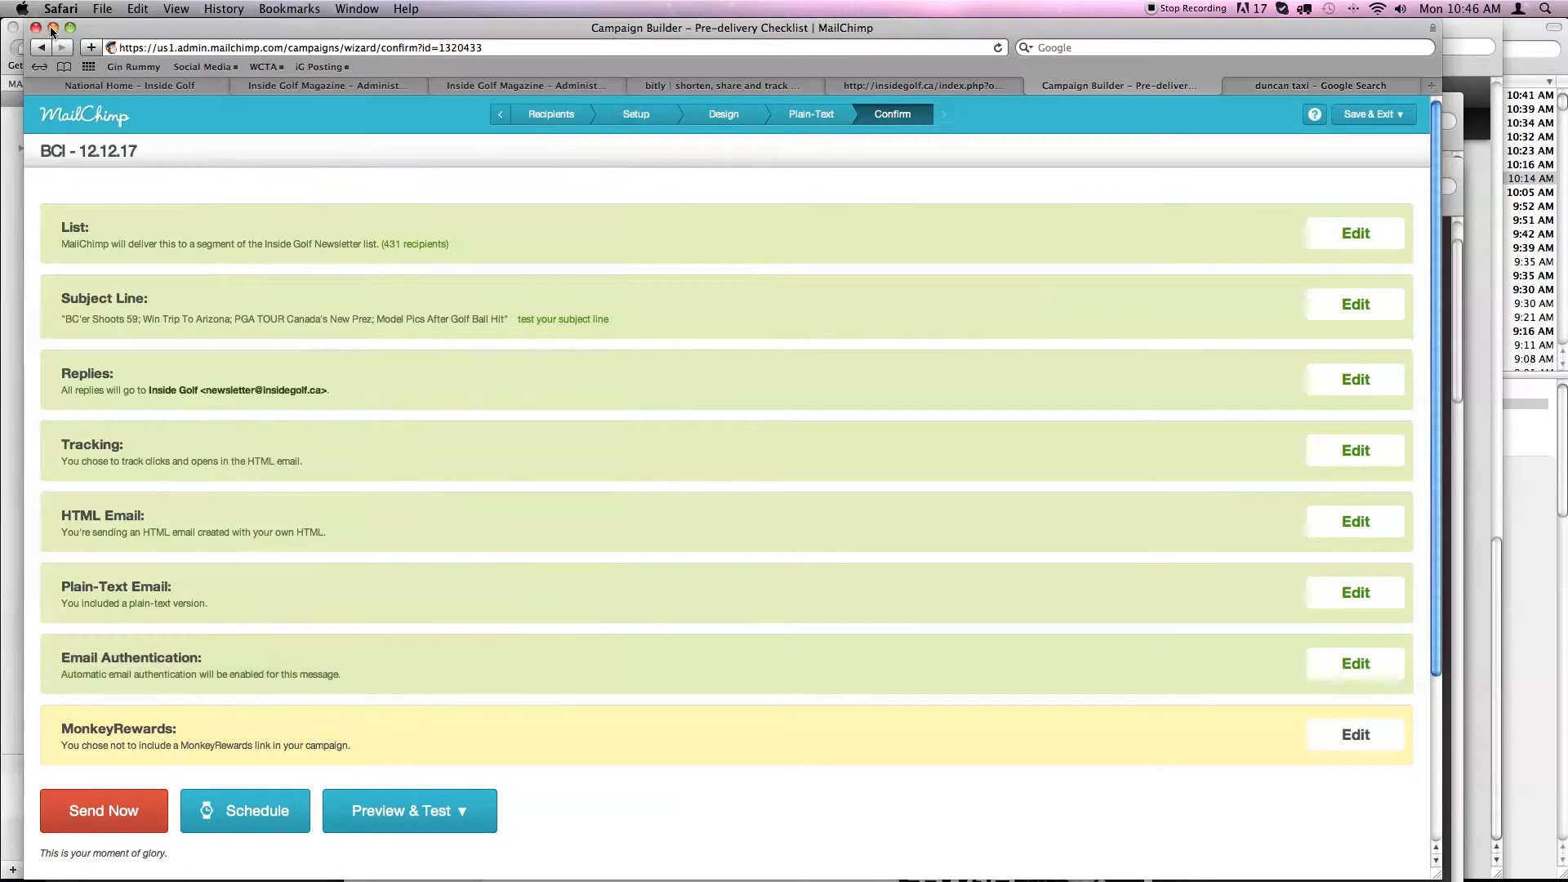
Send the BC Interior campaign to its subscribers and return to the campaigns dashboard.
click(93, 817)
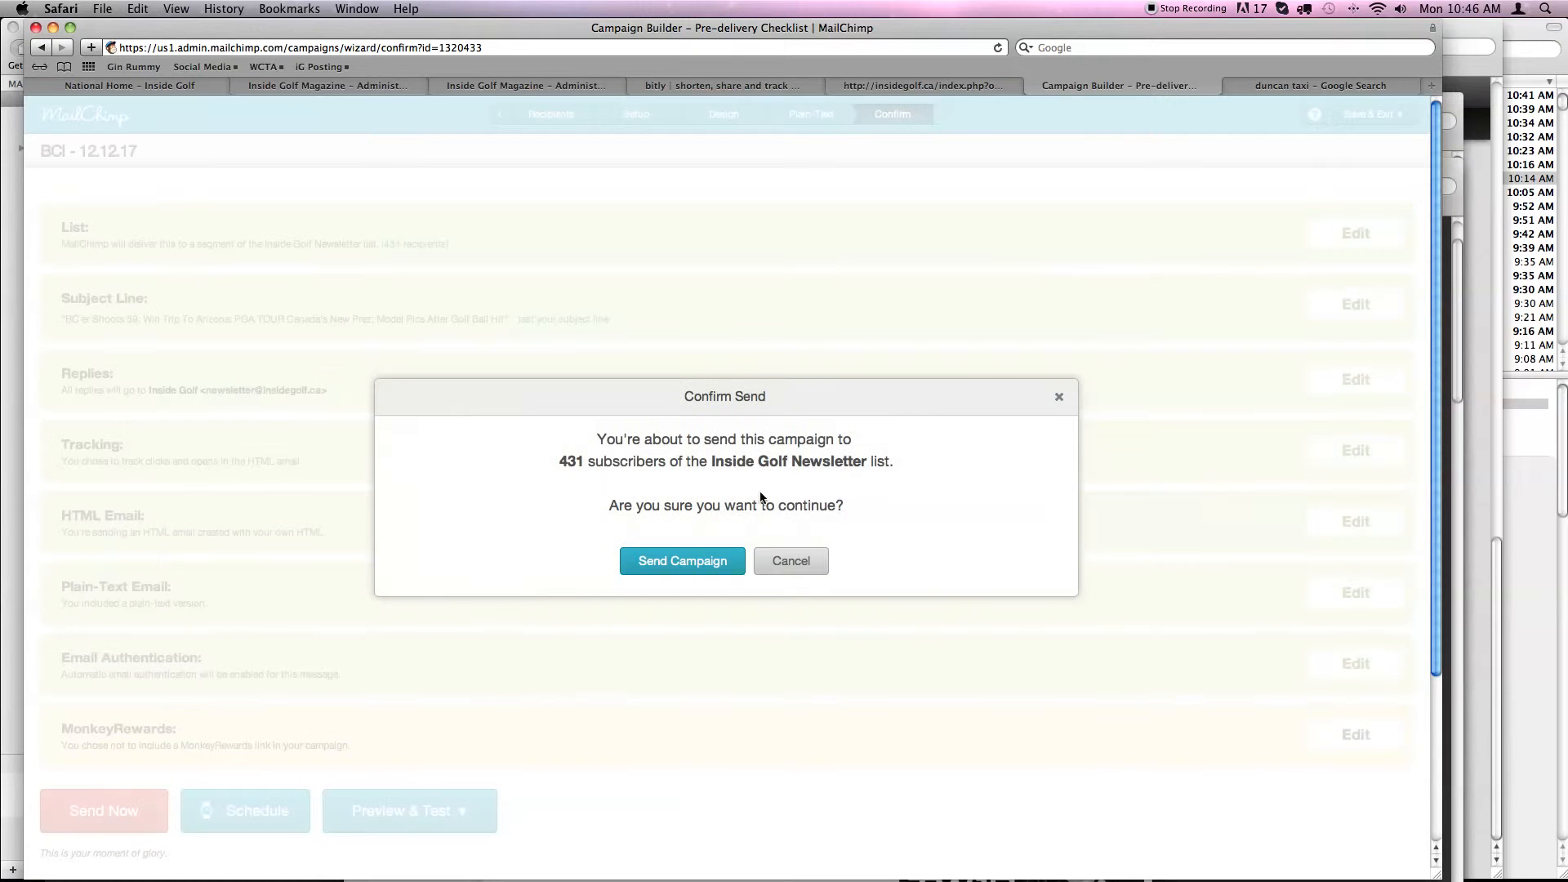
click(690, 564)
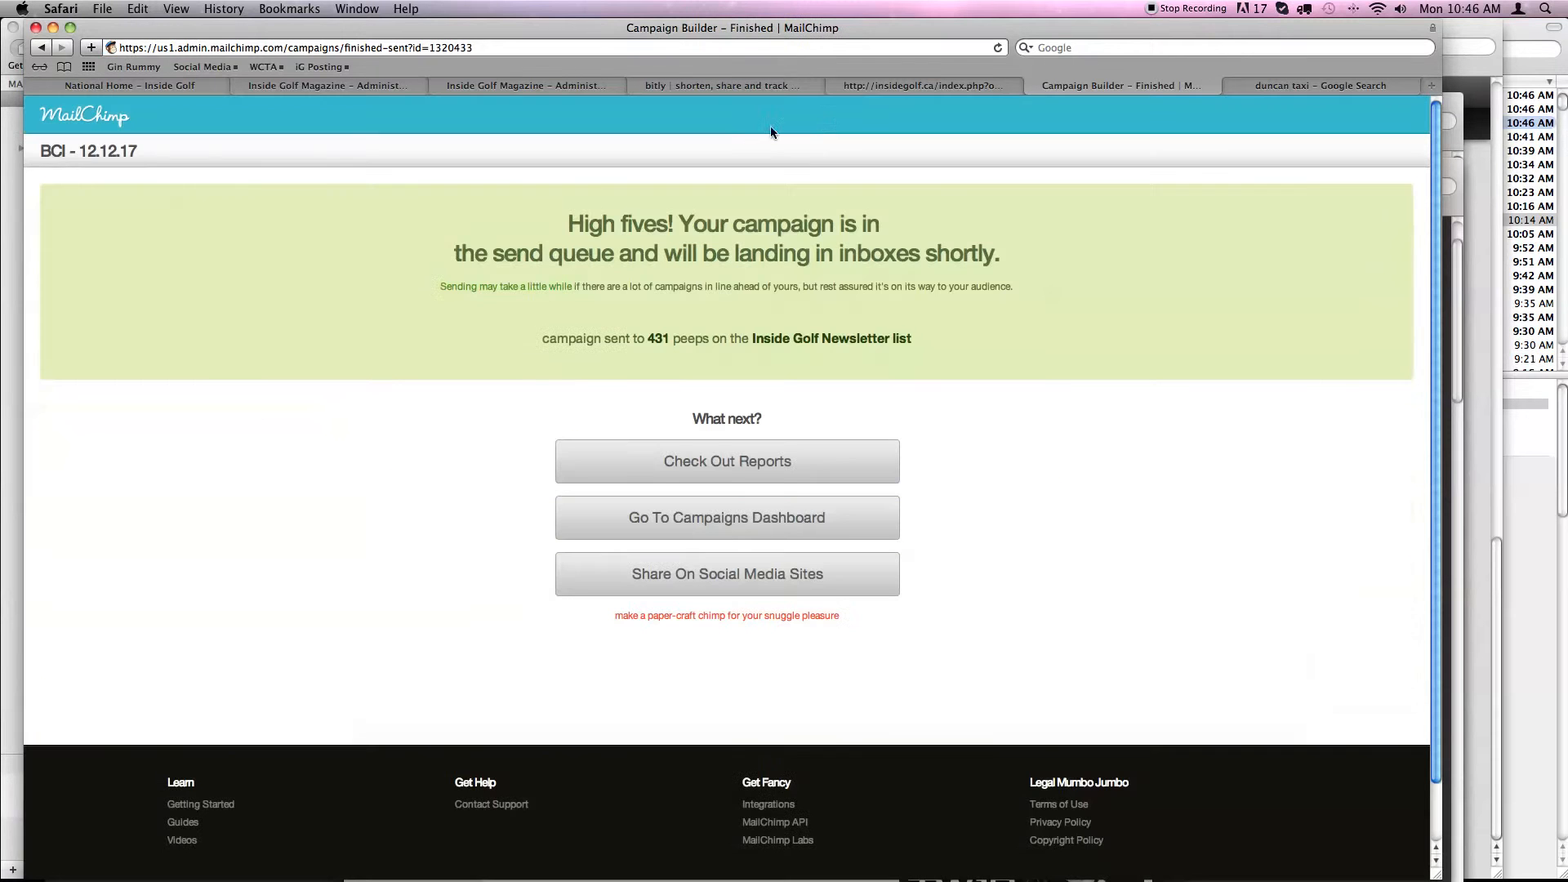
click(686, 515)
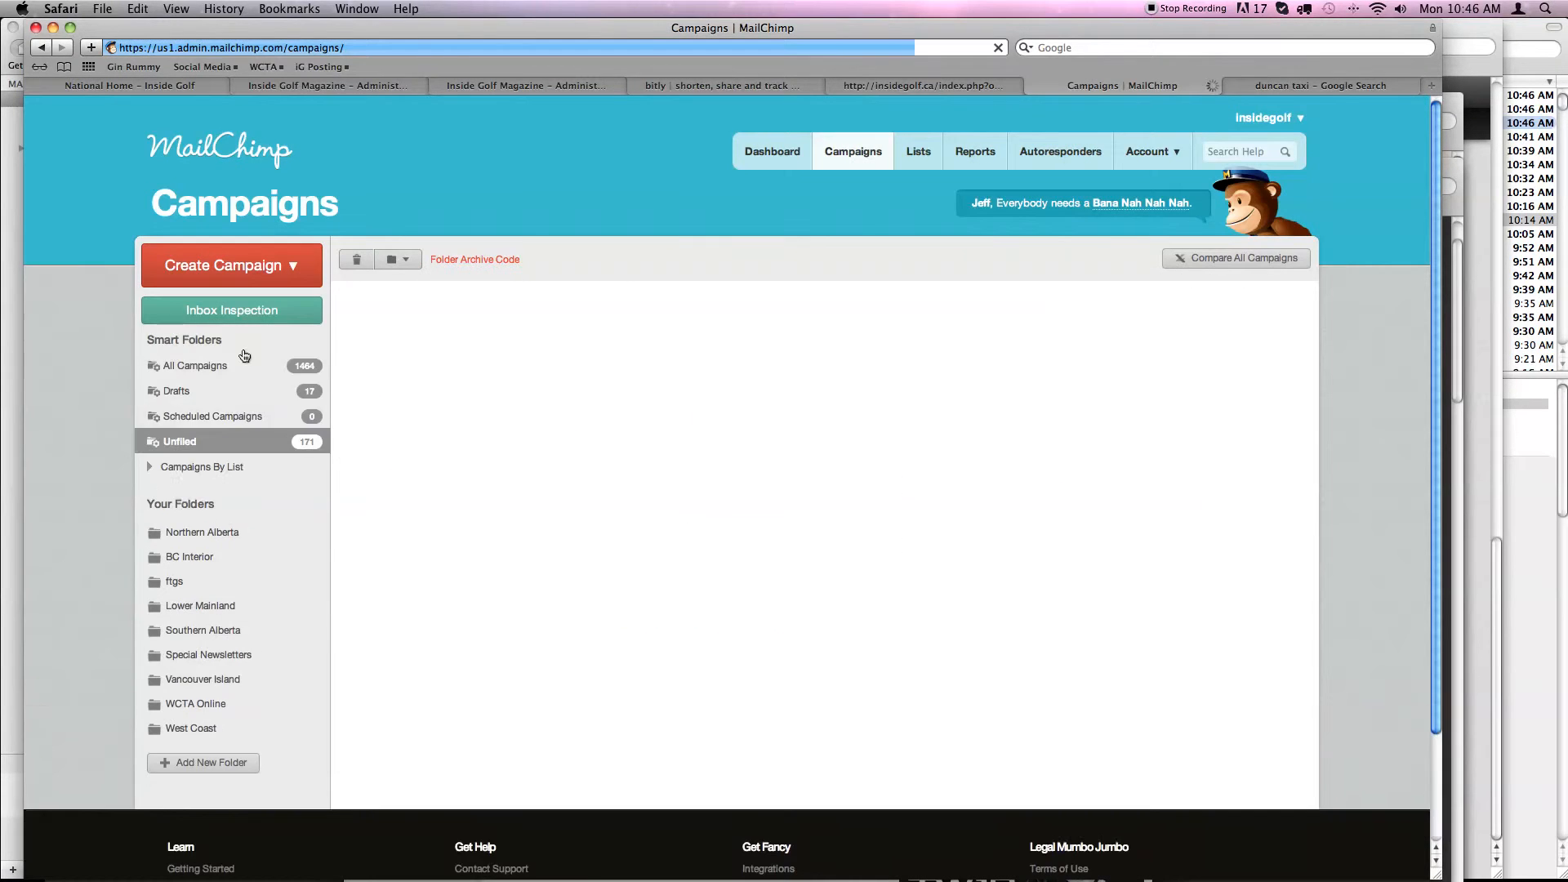
Create a regular campaign for the Inside Golf Newsletter segment where Group: Version is one of Northern Alberta or Central Alberta.
click(202, 267)
click(204, 299)
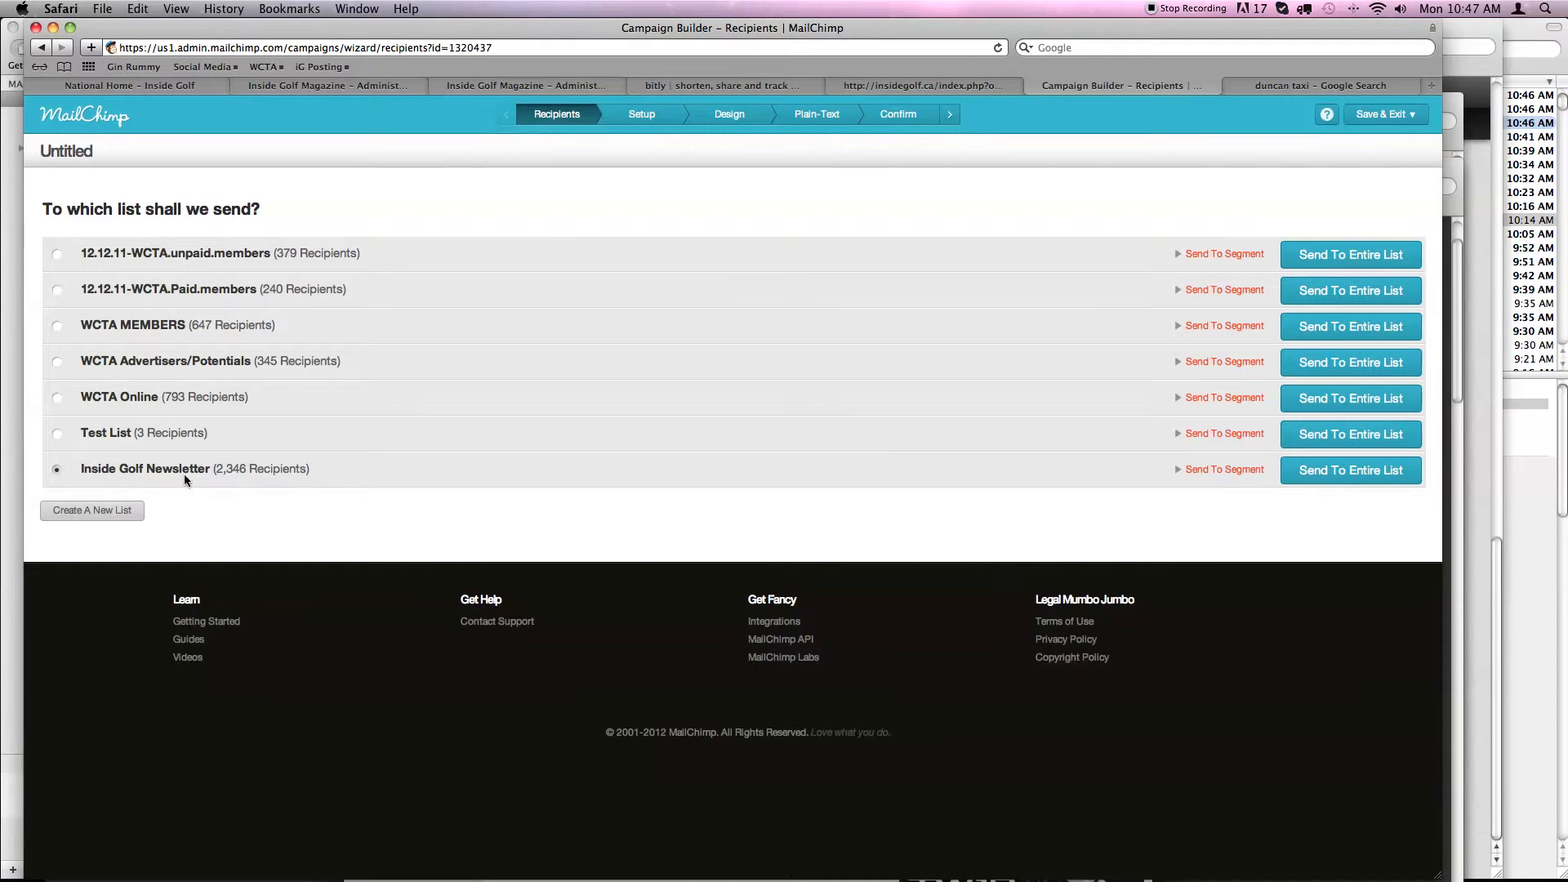
click(1224, 470)
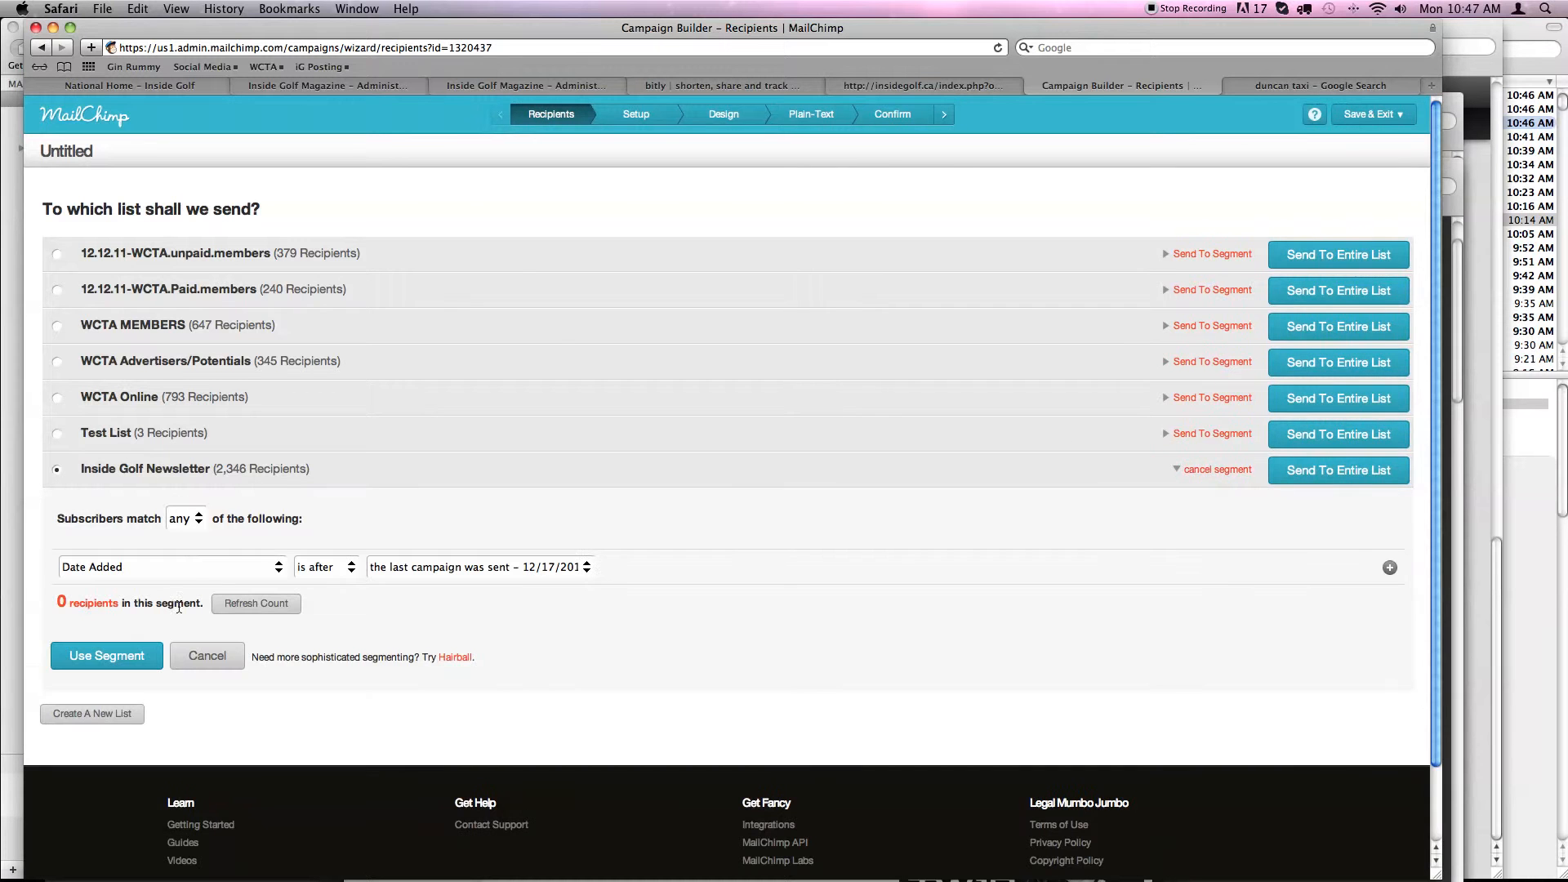
click(278, 567)
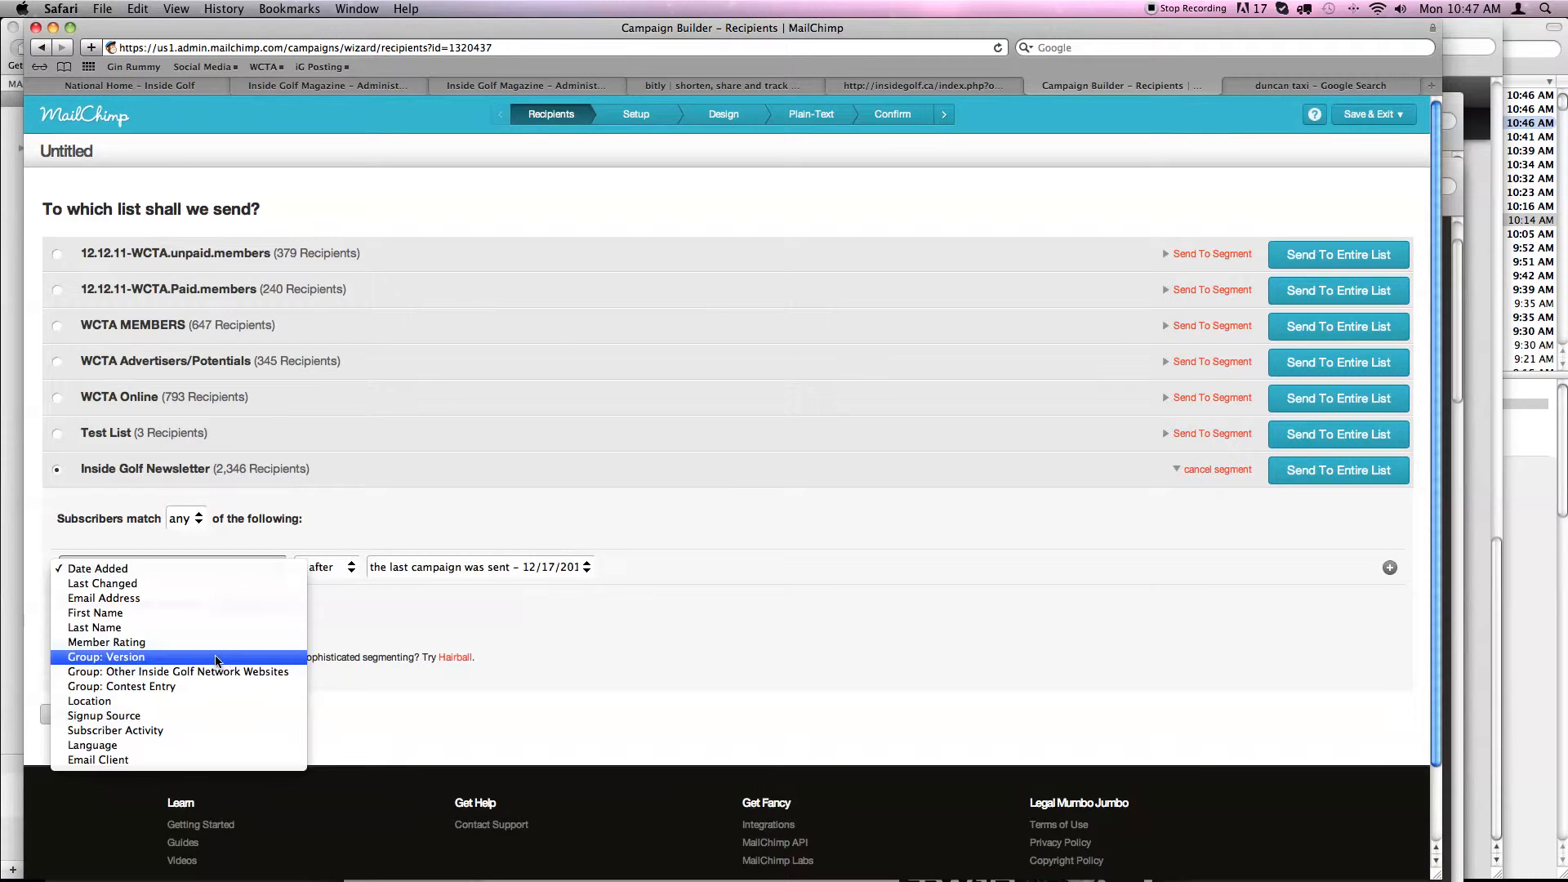
click(164, 651)
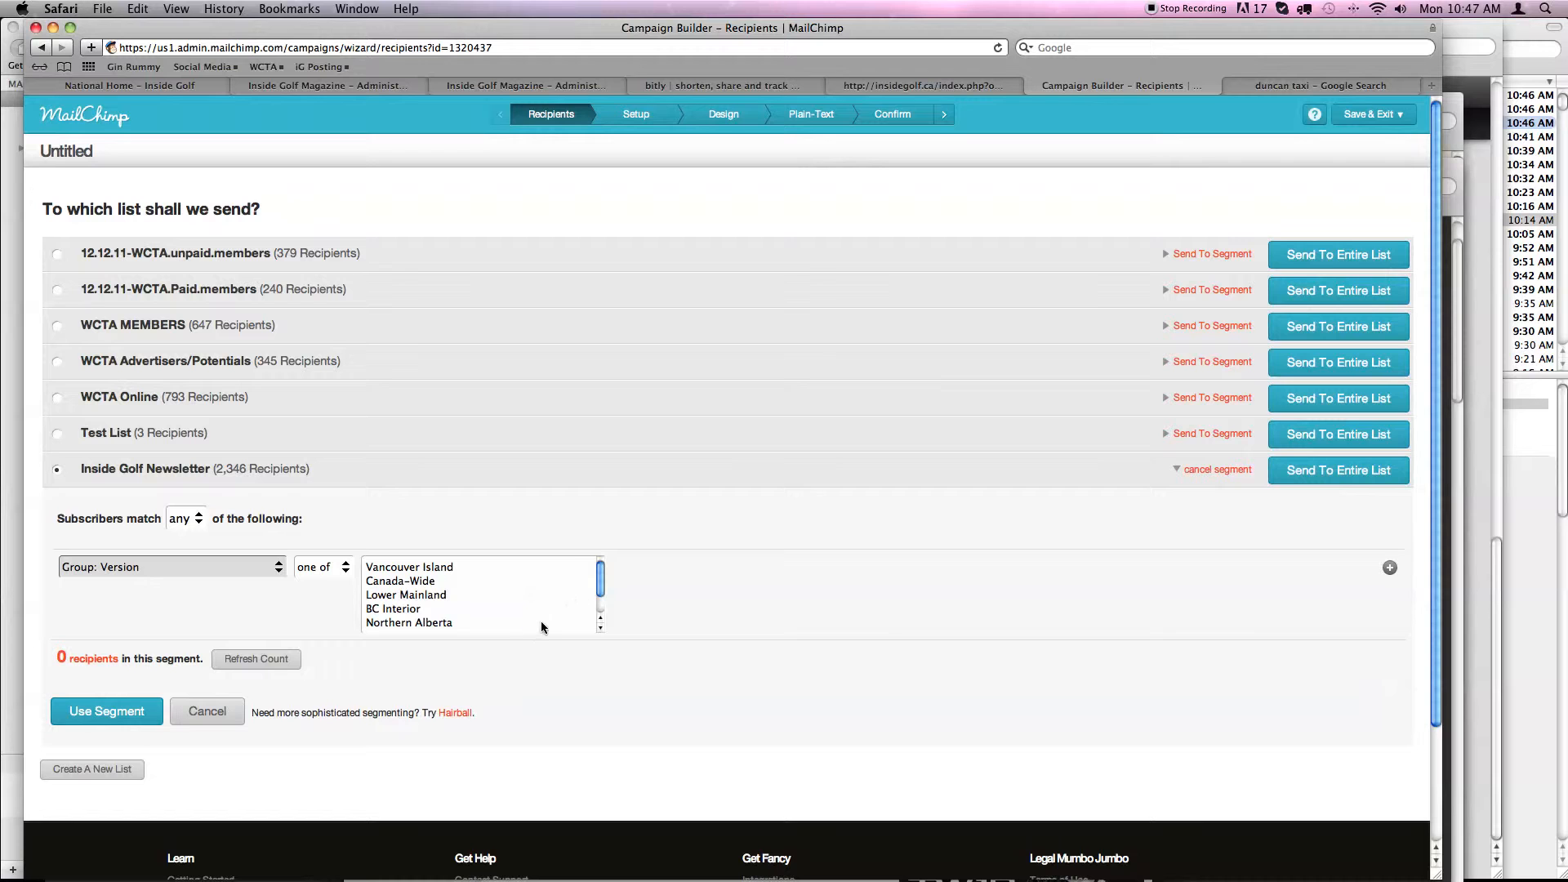
click(561, 622)
click(600, 628)
click(600, 628)
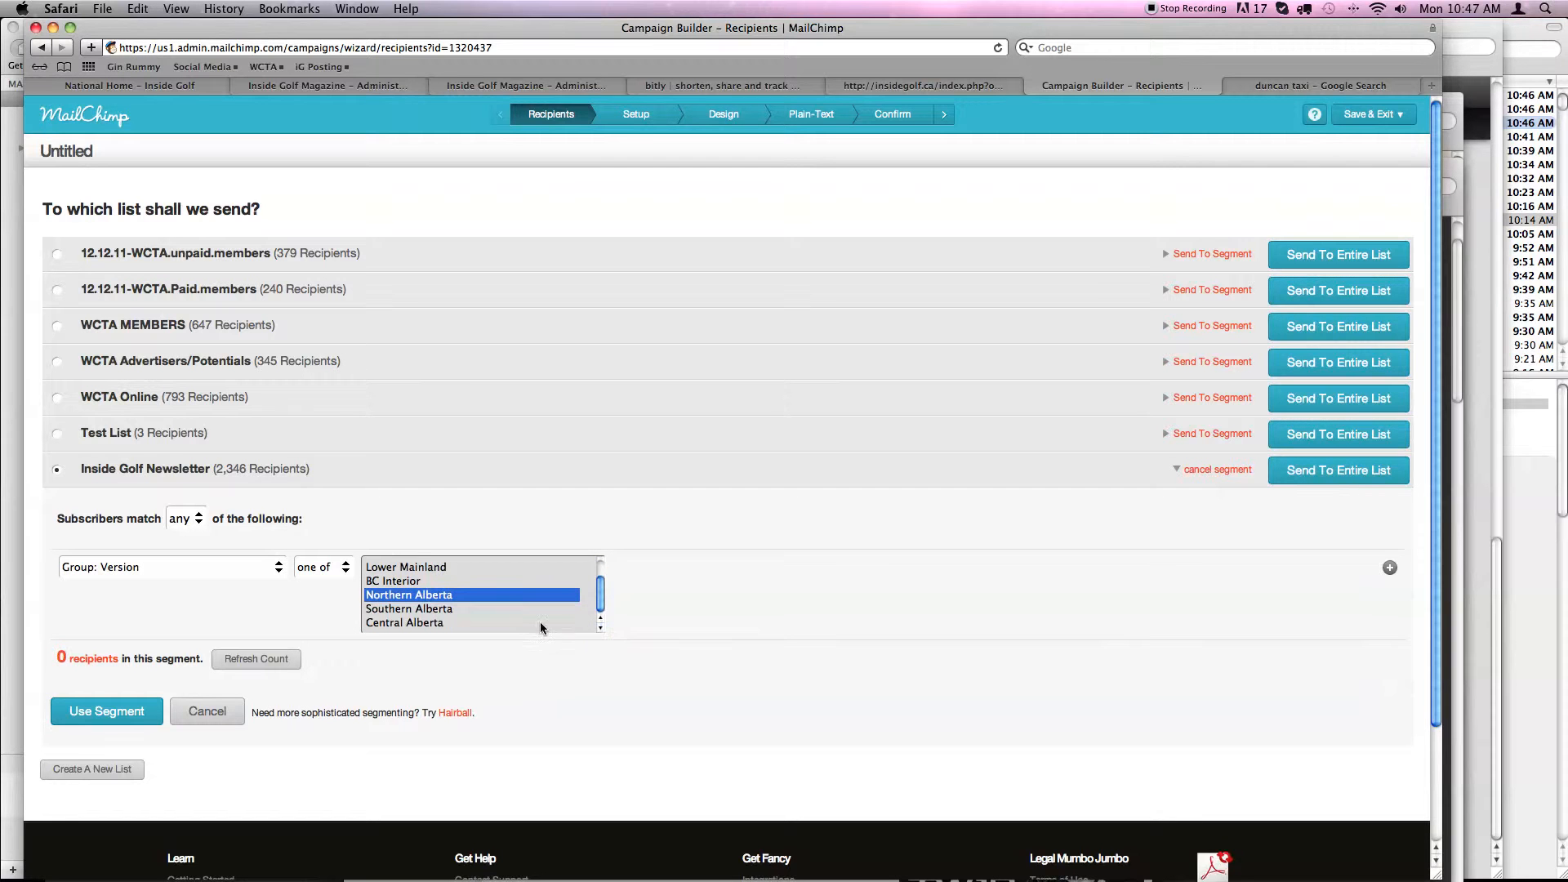
super+click(469, 622)
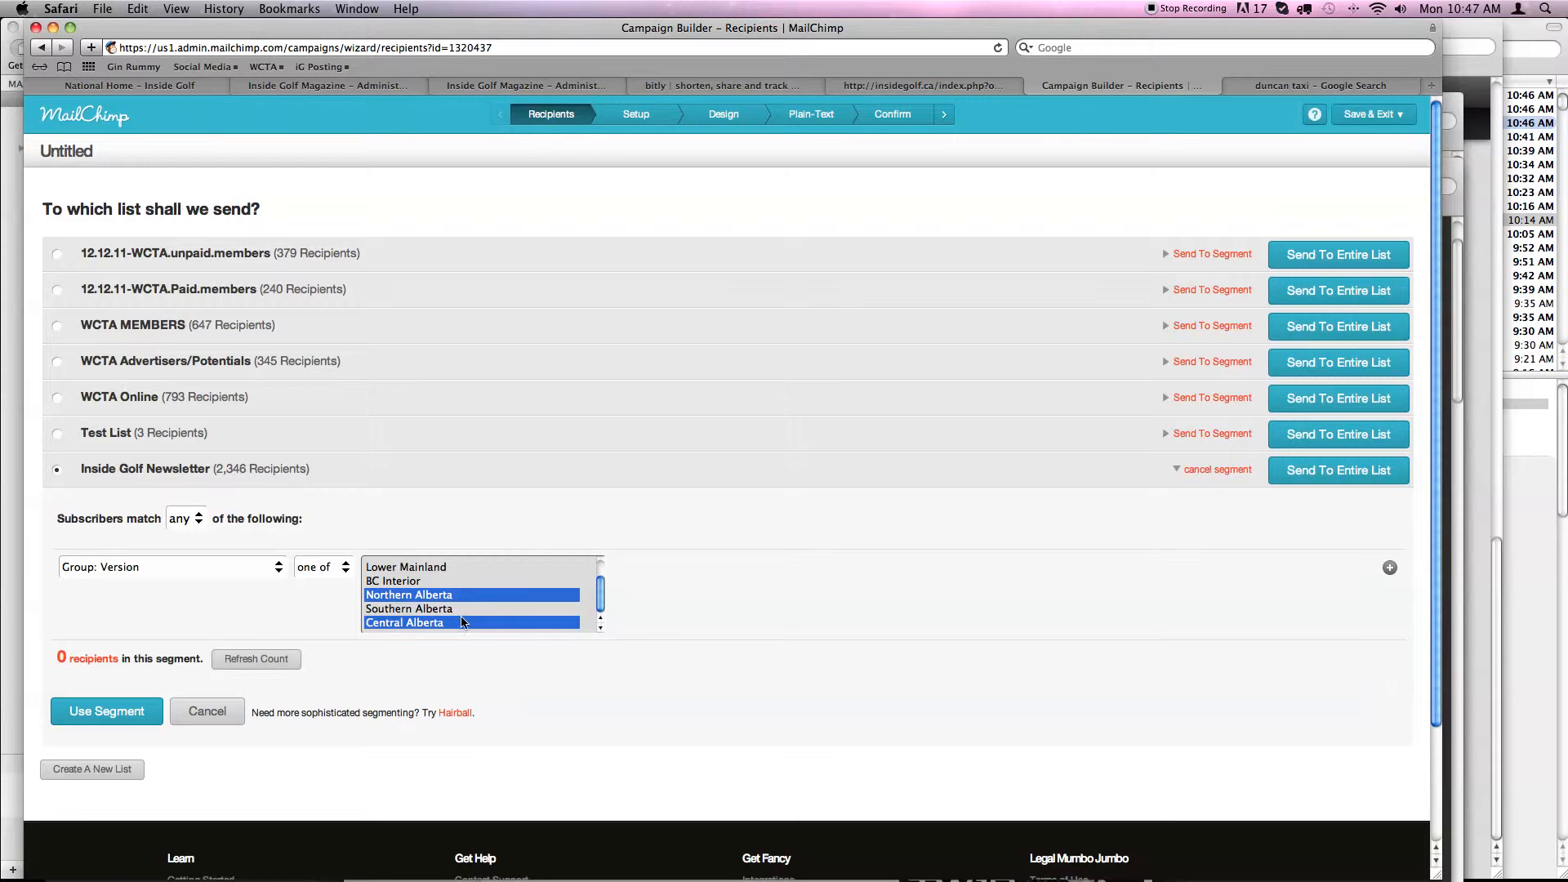
click(112, 711)
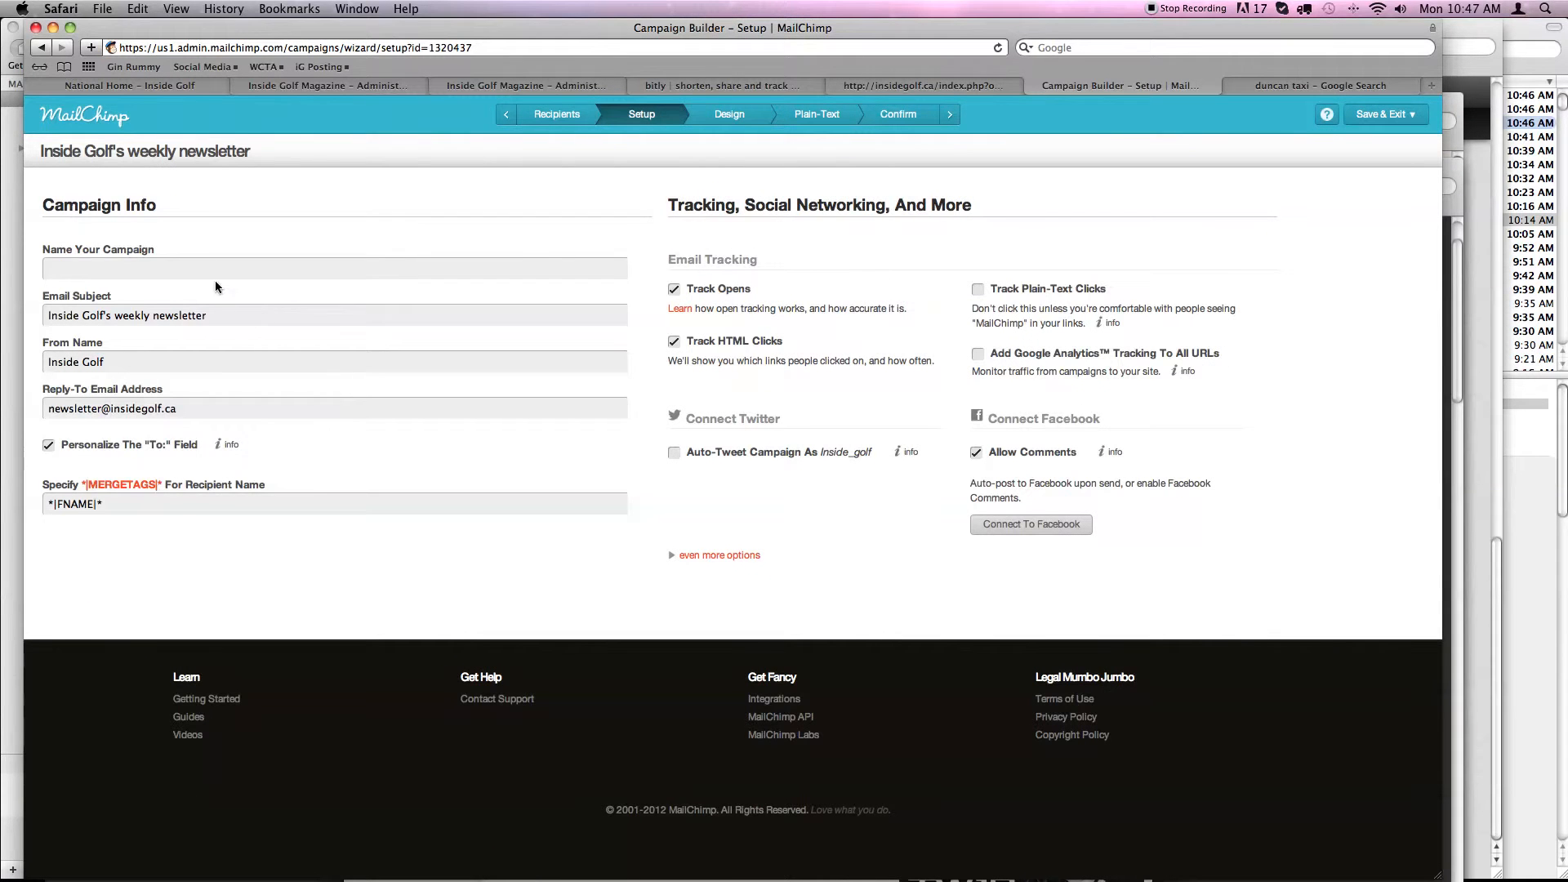
Name the campaign "NAB - 12.12.17" and add Google Analytics tracking to all URLs.
click(208, 268)
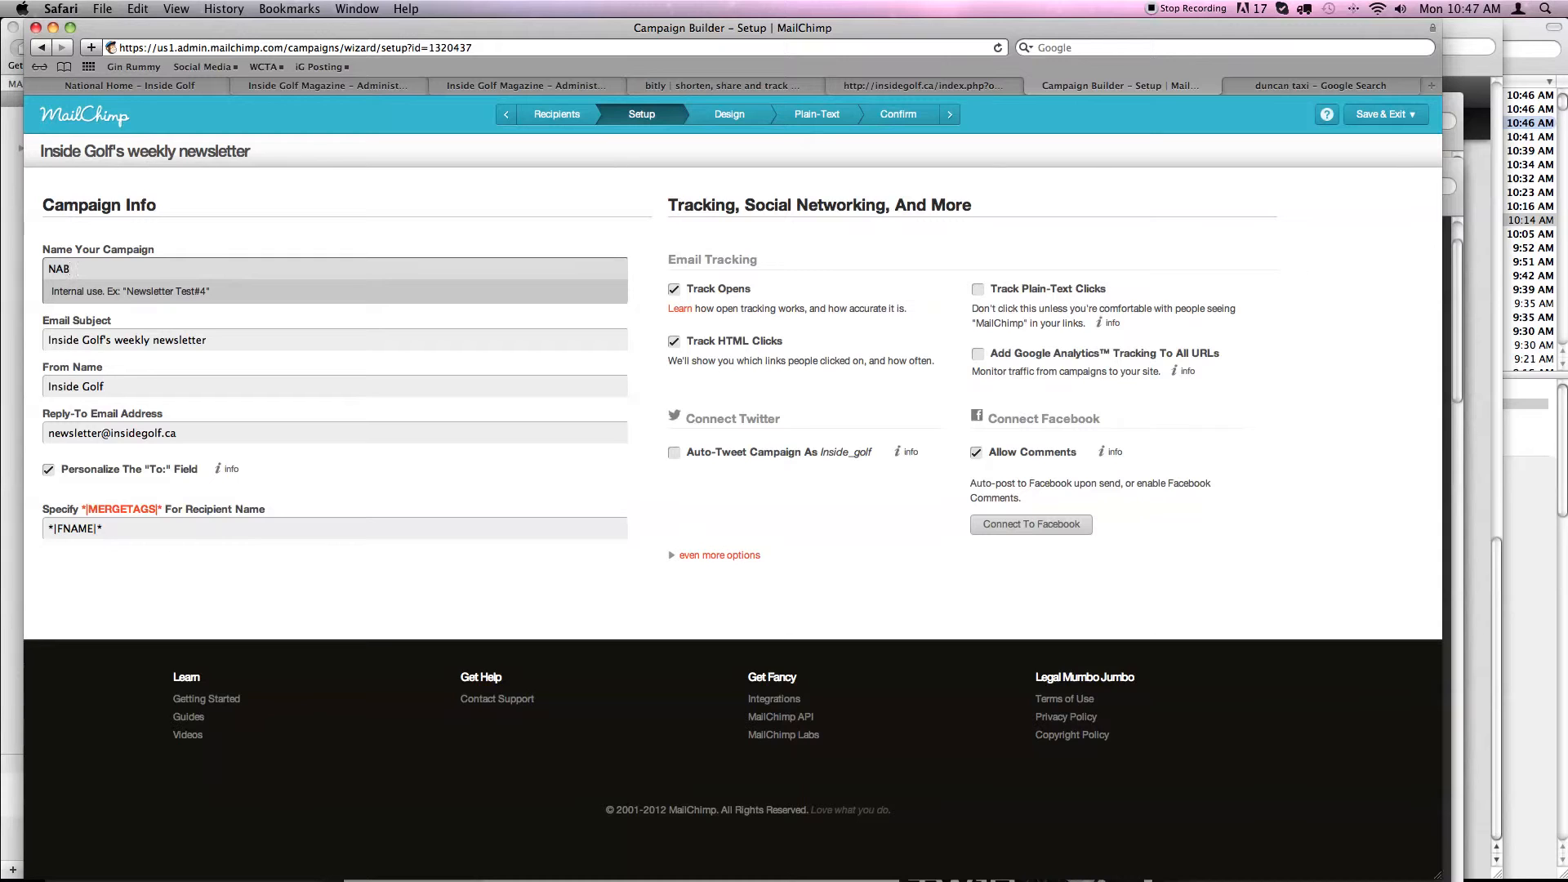
text(NAB – 12.12.17)
click(979, 354)
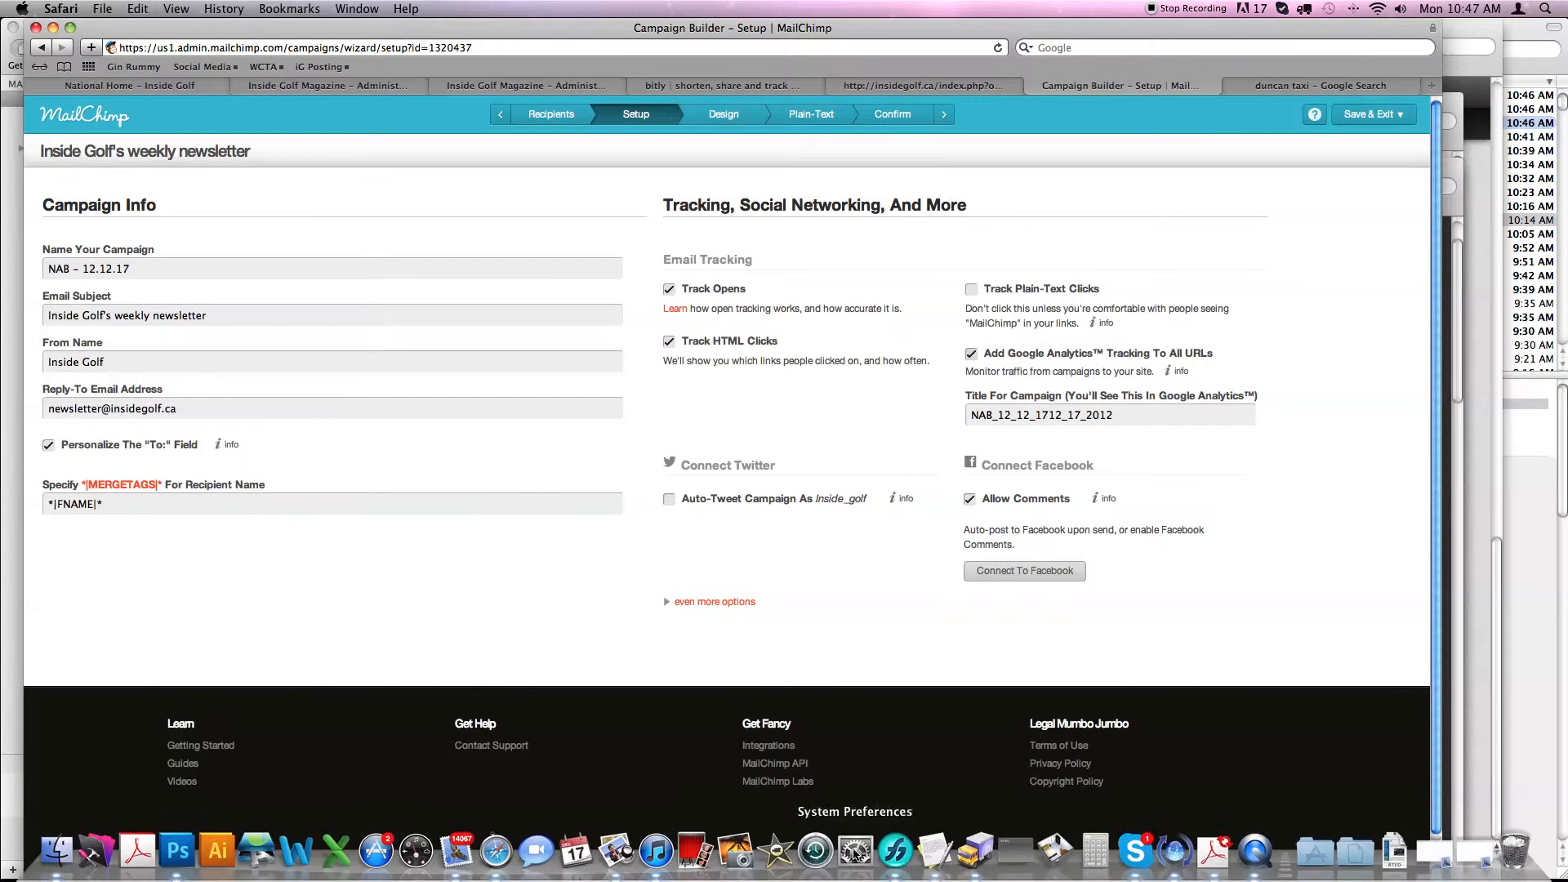
Replace the email subject with the one in Mail, "BC'er Shoots 59; Win Trip To Arizona; PGA TOUR Canada's New Prez; Model Pics After Golf Ball Hit".
click(460, 853)
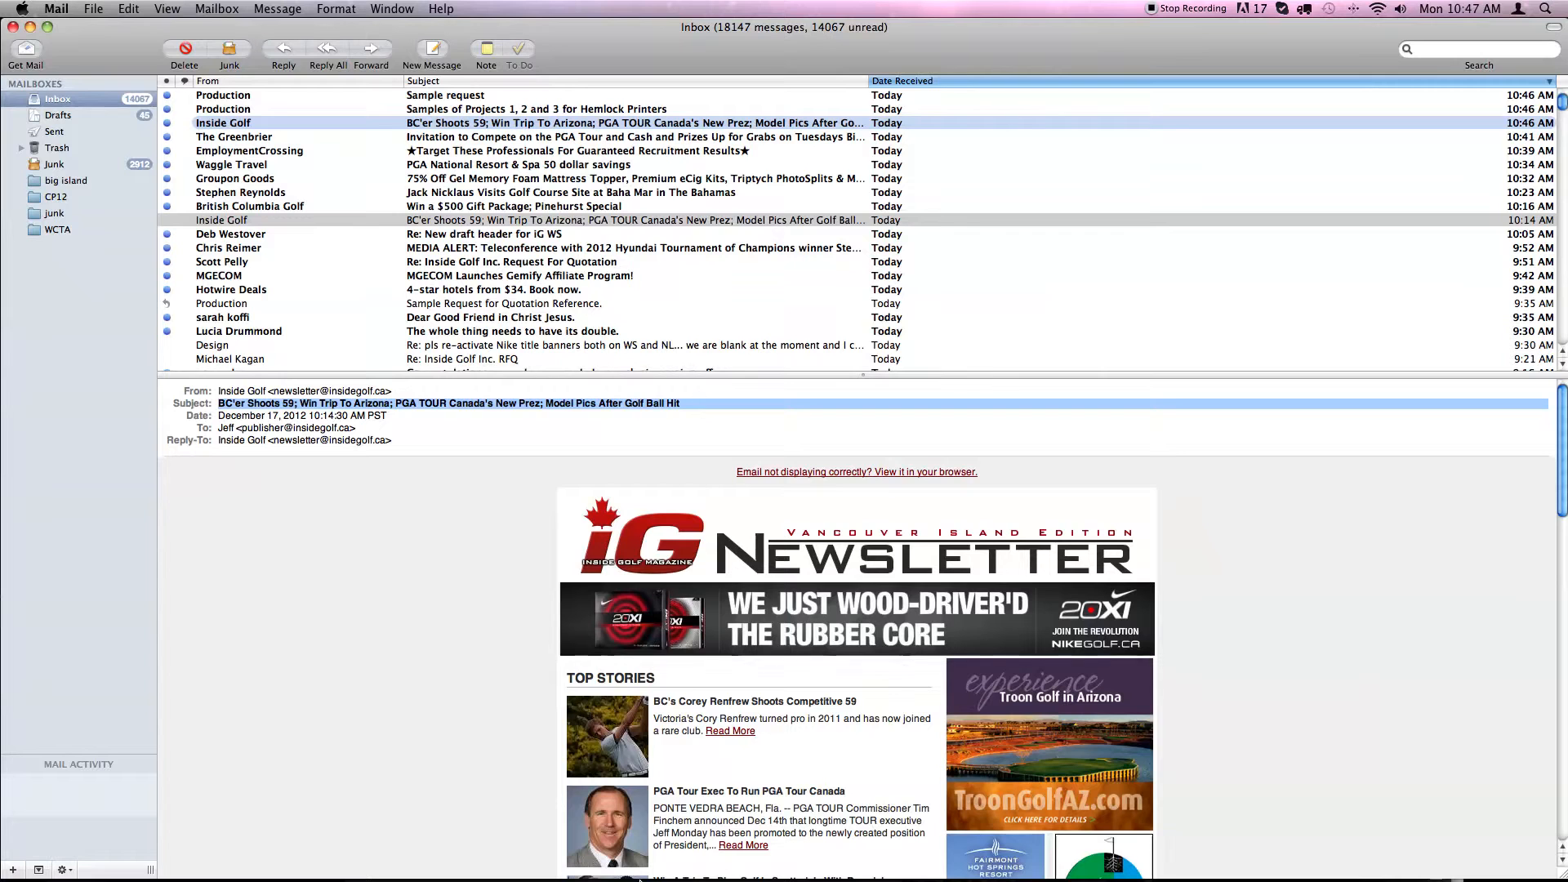
click(482, 864)
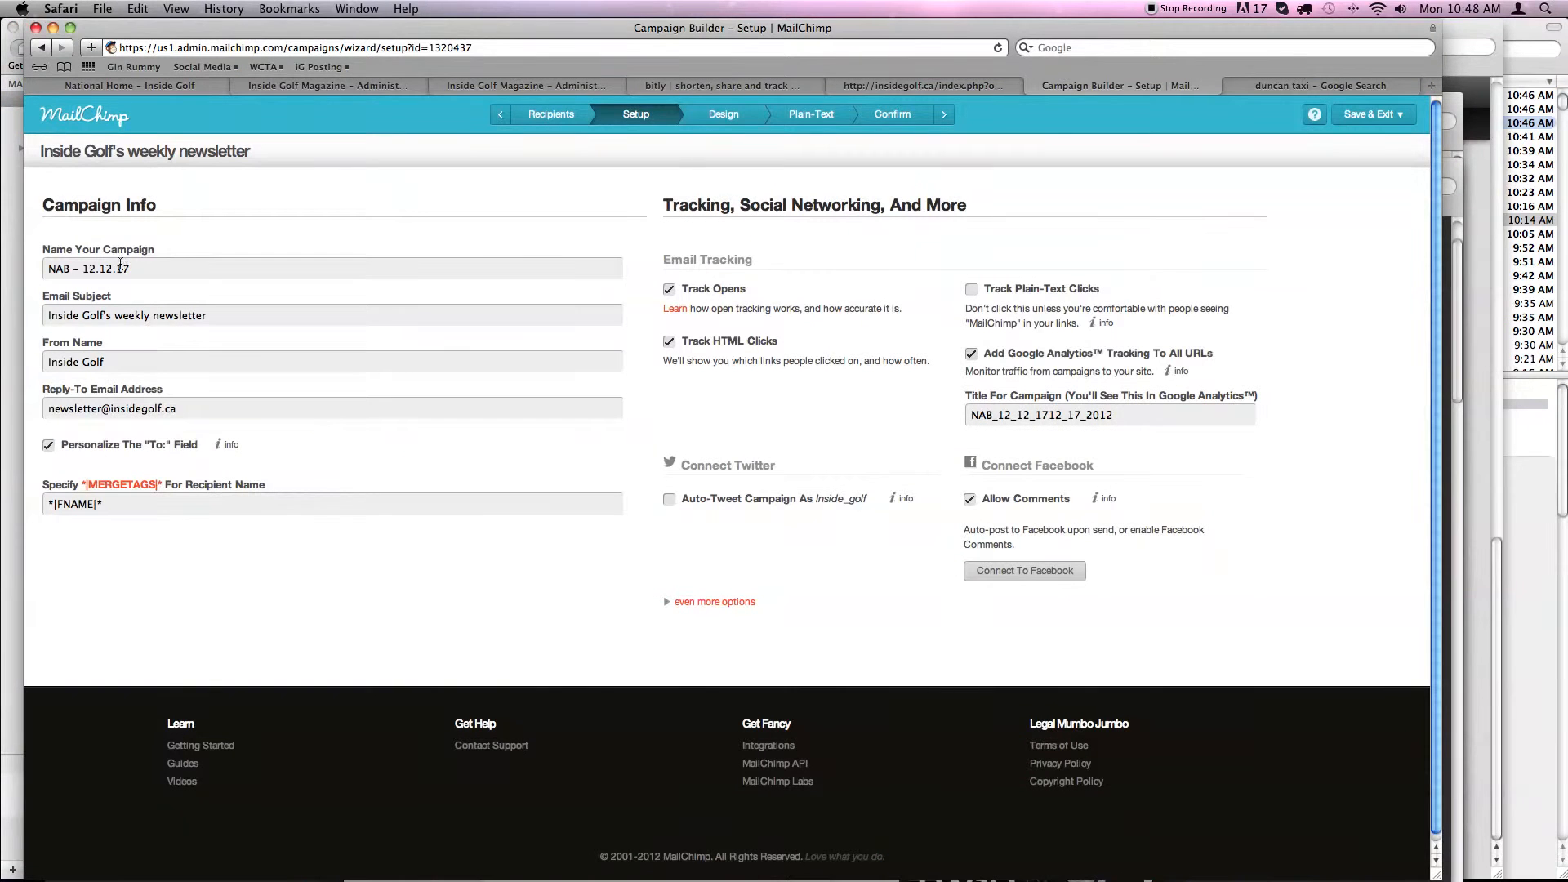
triple_click(209, 315)
text(BC'er Shoots 59; Win Trip To Arizona; PGA TOUR Canada's New Prez; Model Pics After Golf Ball Hit)
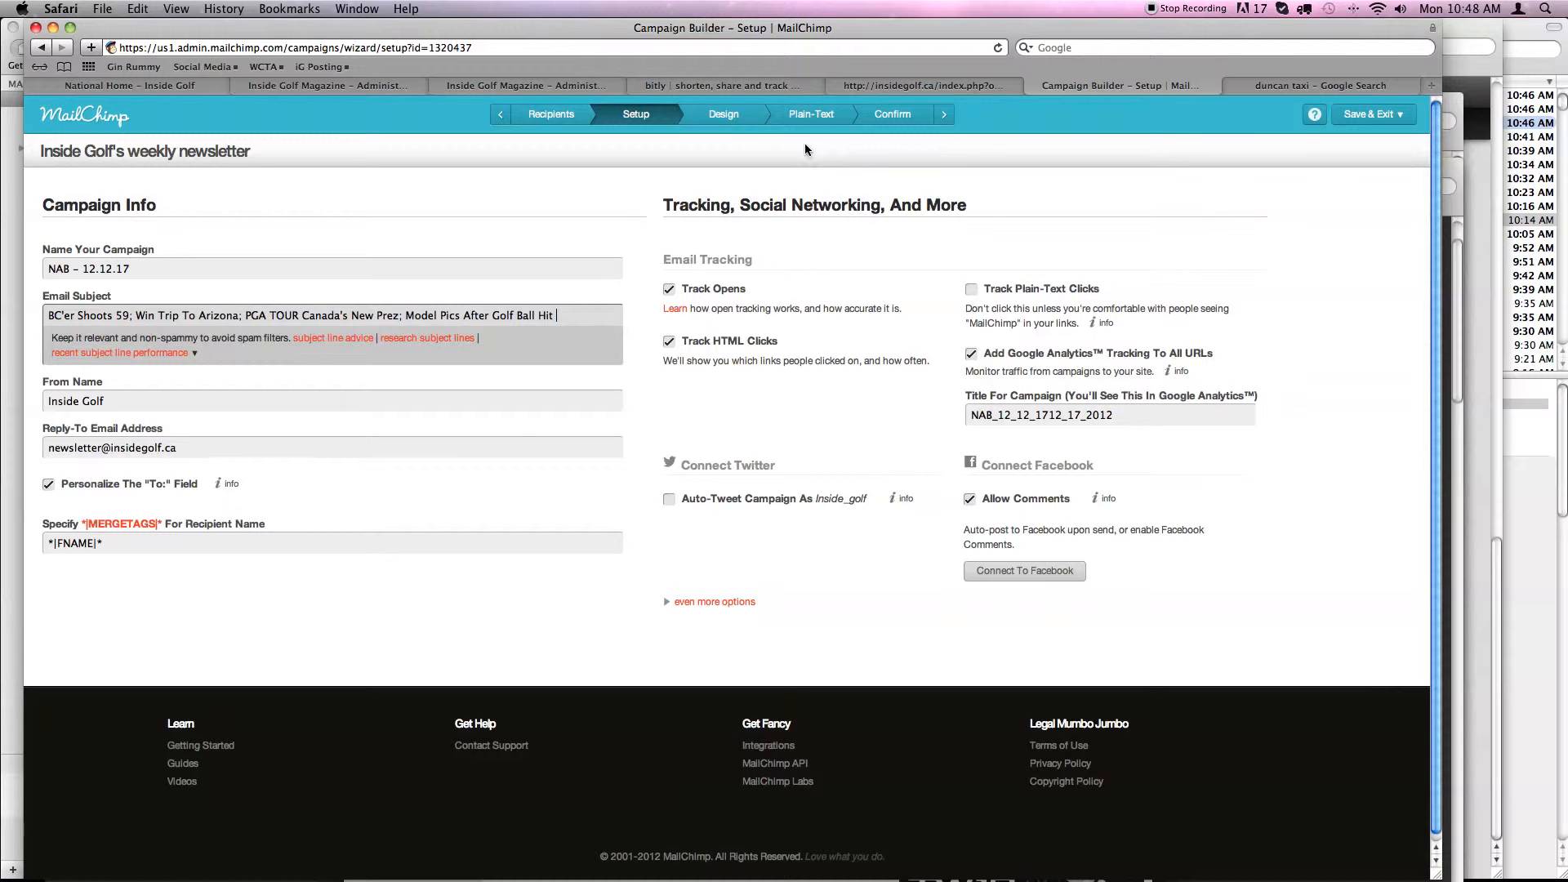
click(724, 114)
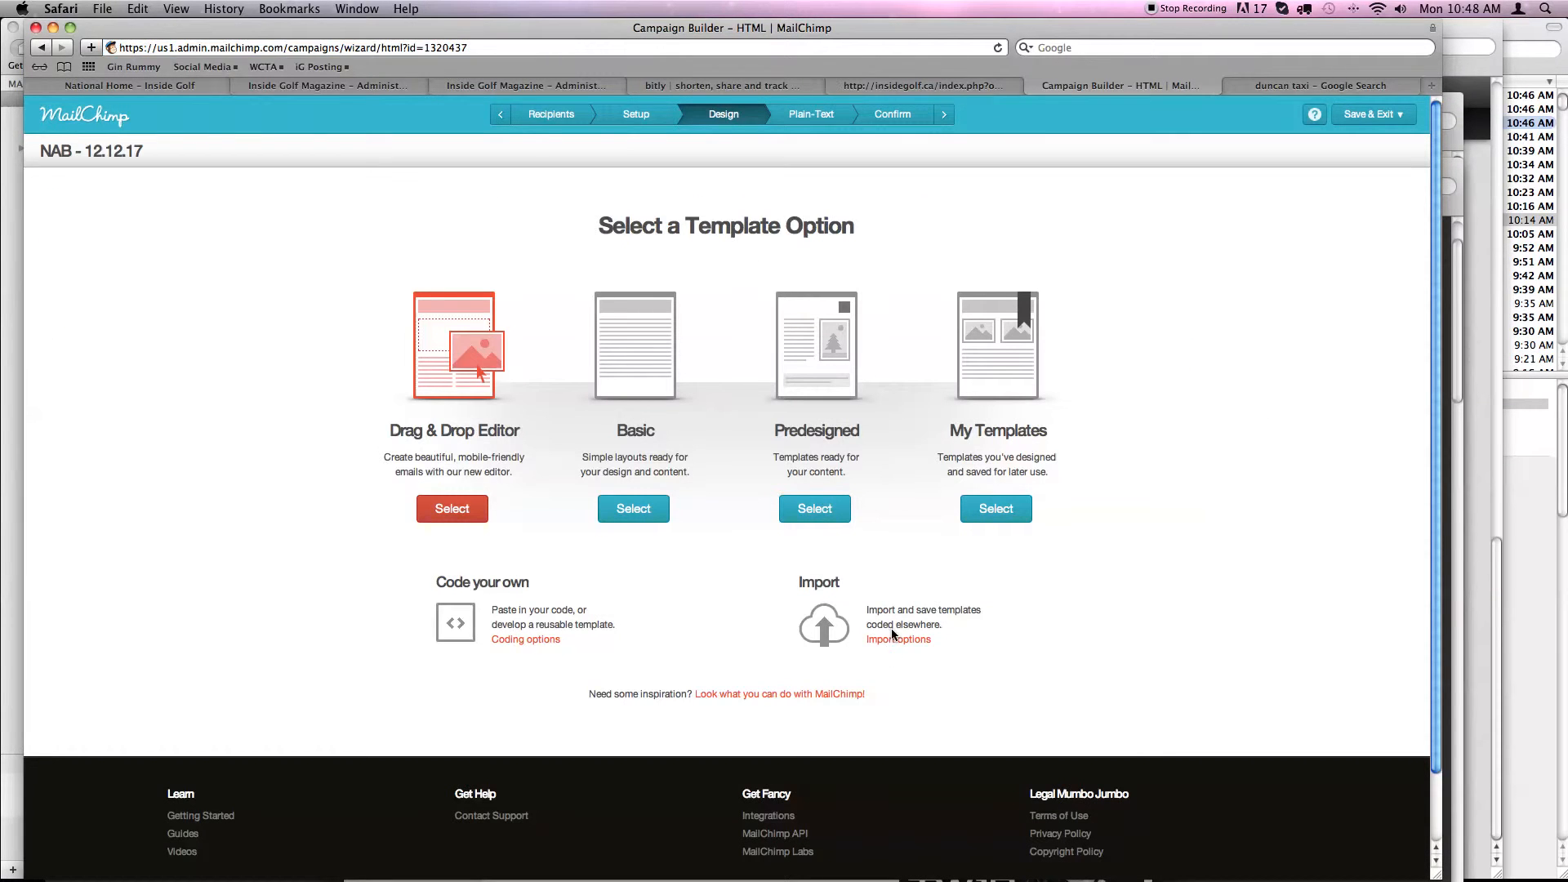
Import the Northern Alberta edition's web page from its URL as the campaign design and advance to the pre-delivery checklist.
click(886, 637)
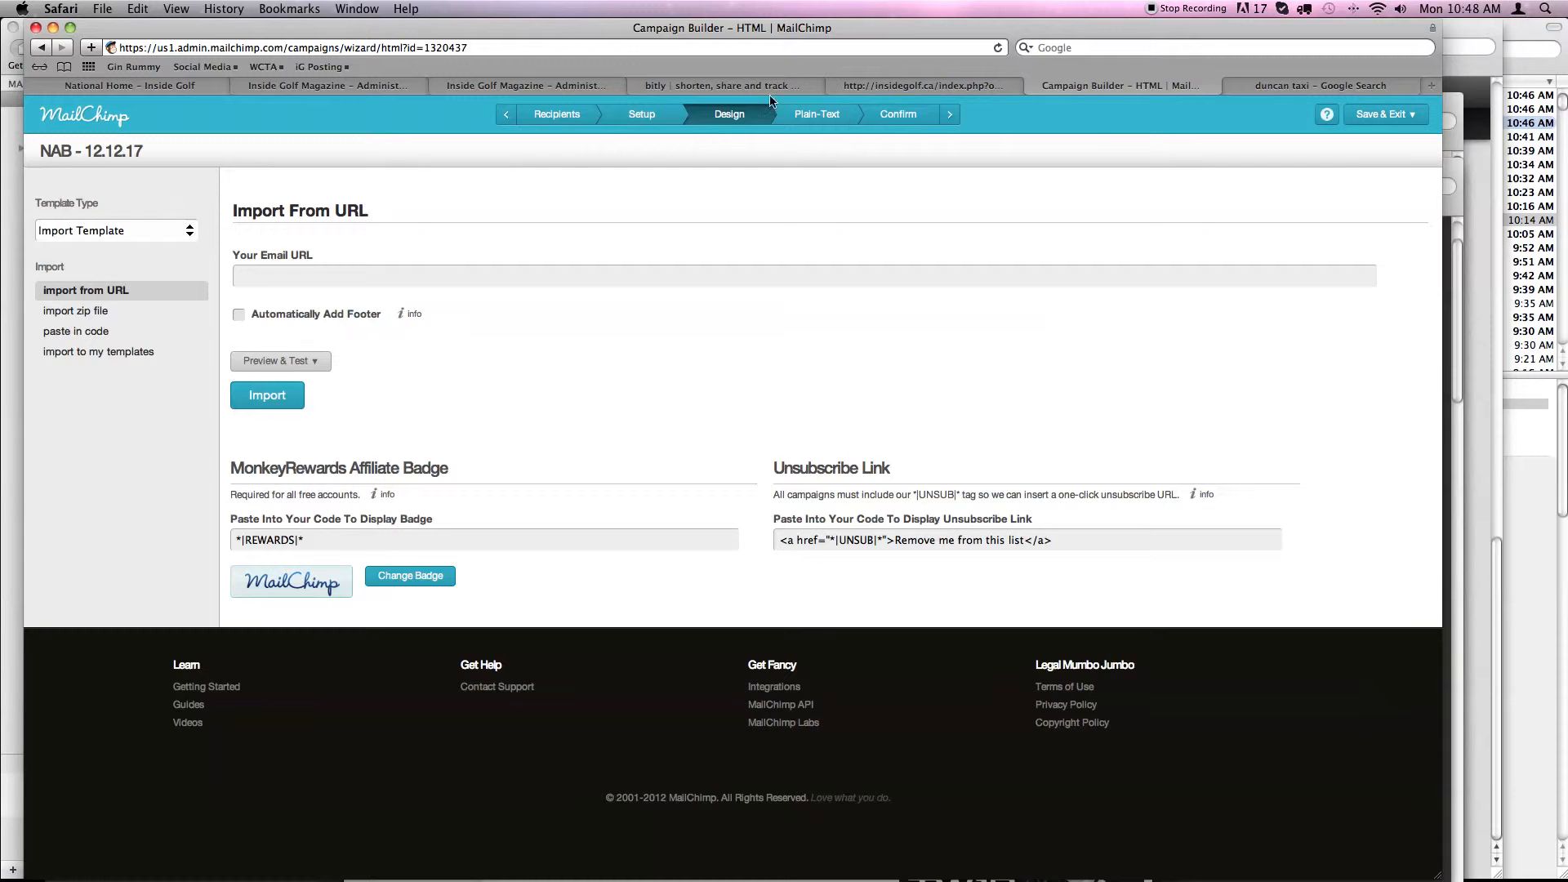
click(916, 86)
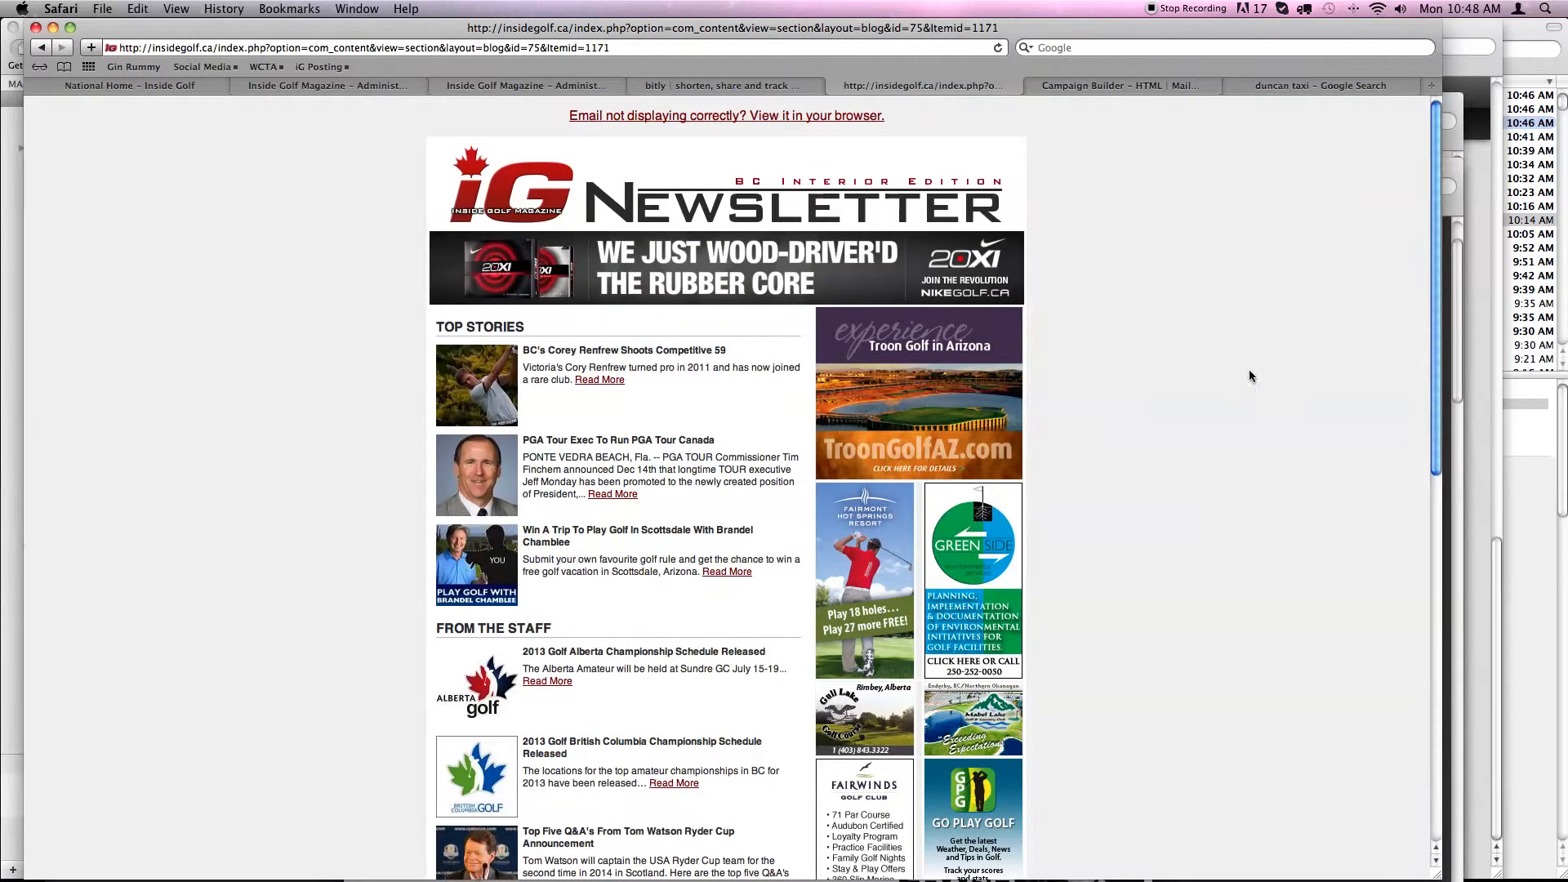
drag(1433, 460, 1382, 807)
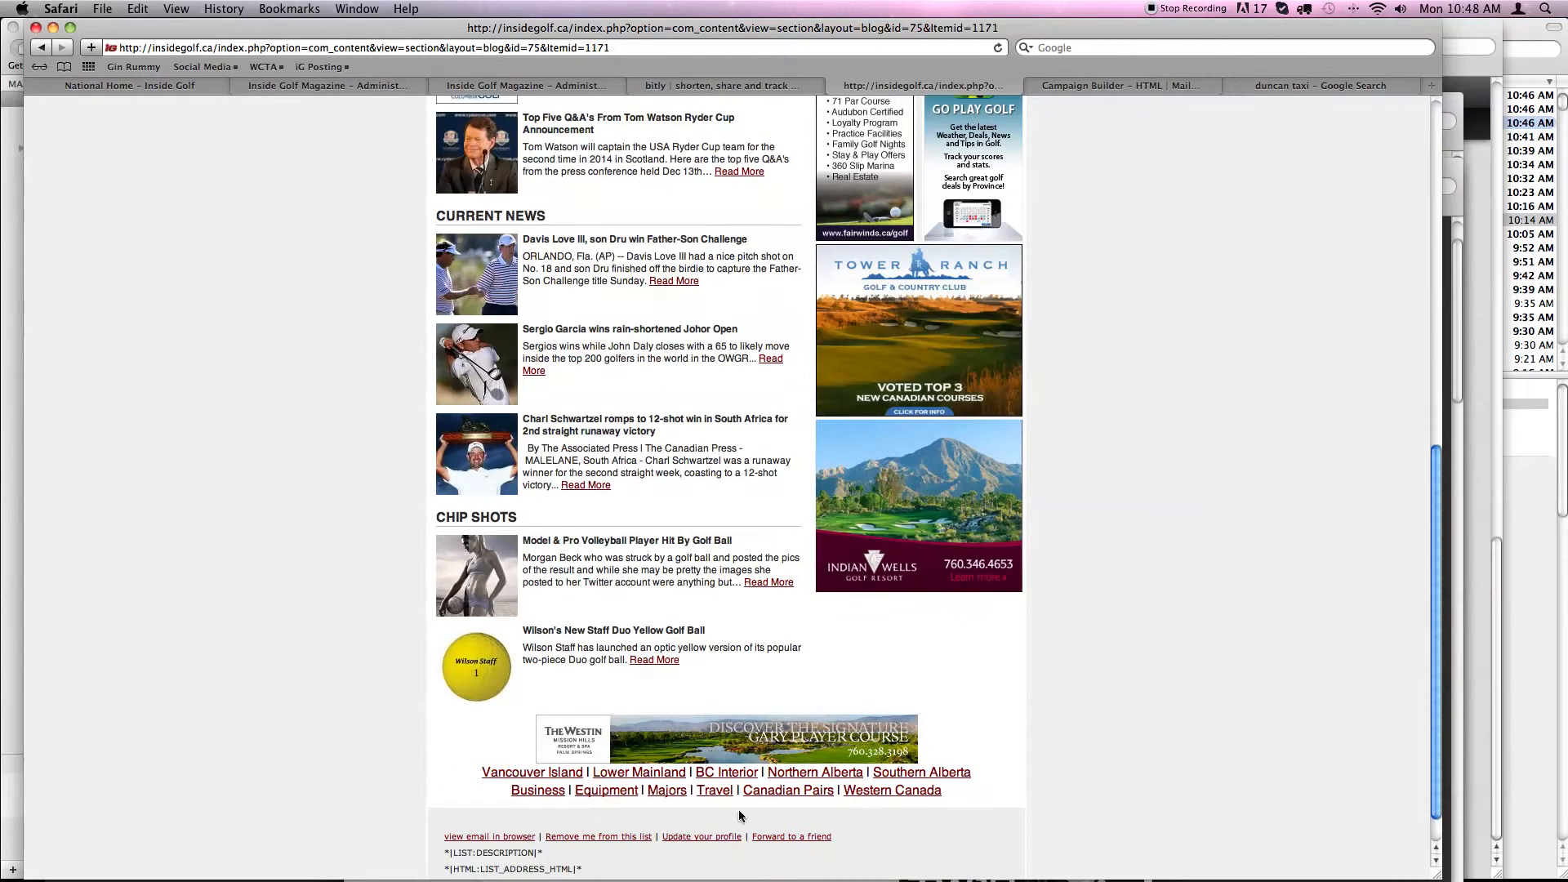
click(806, 774)
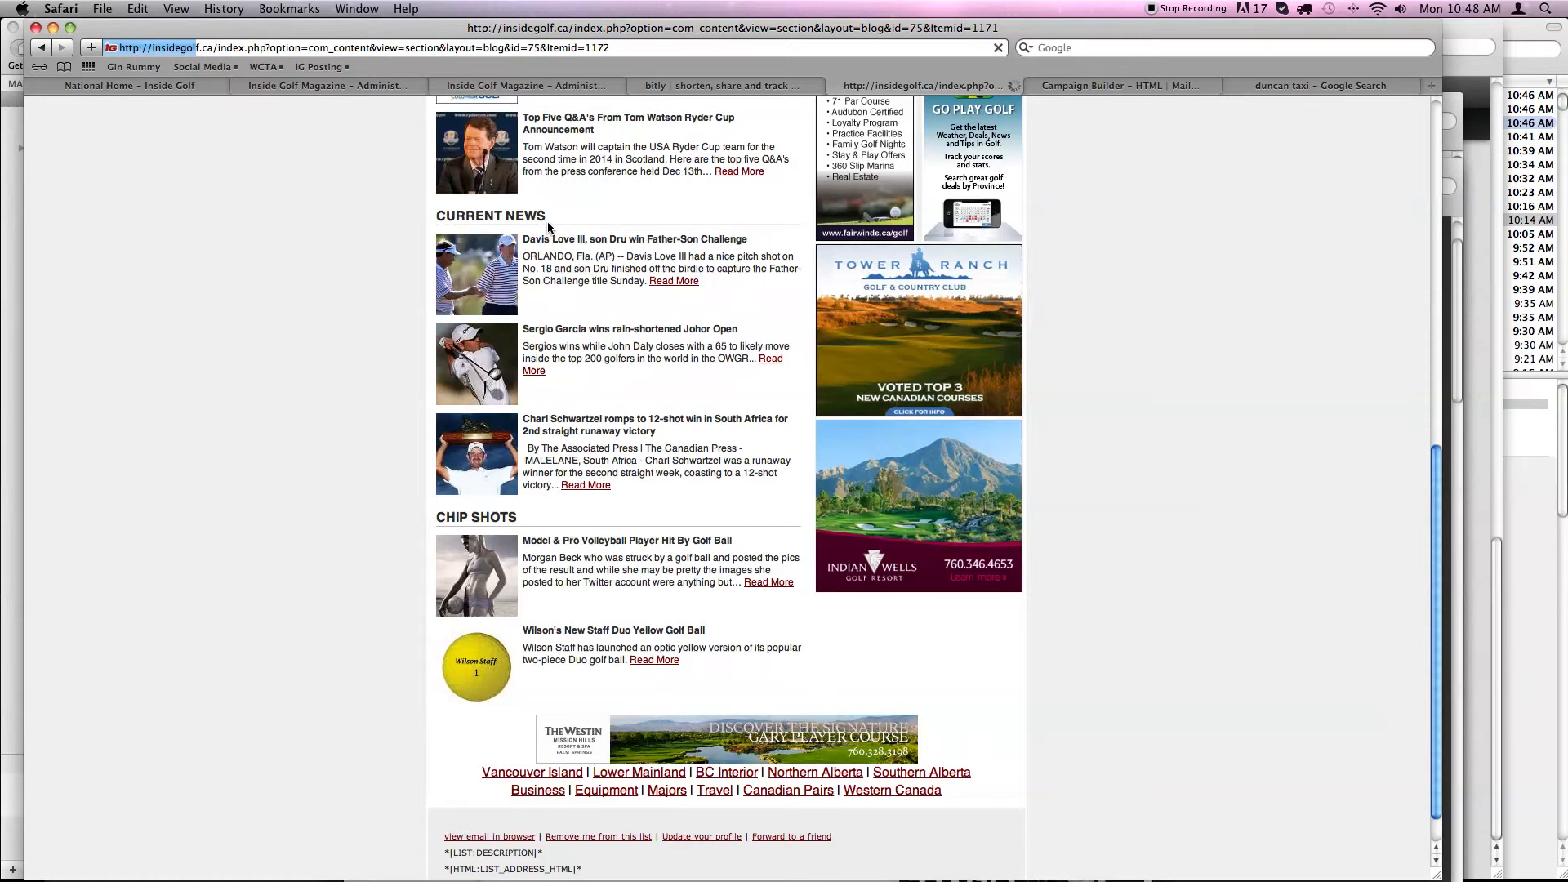
click(616, 49)
key(super+c)
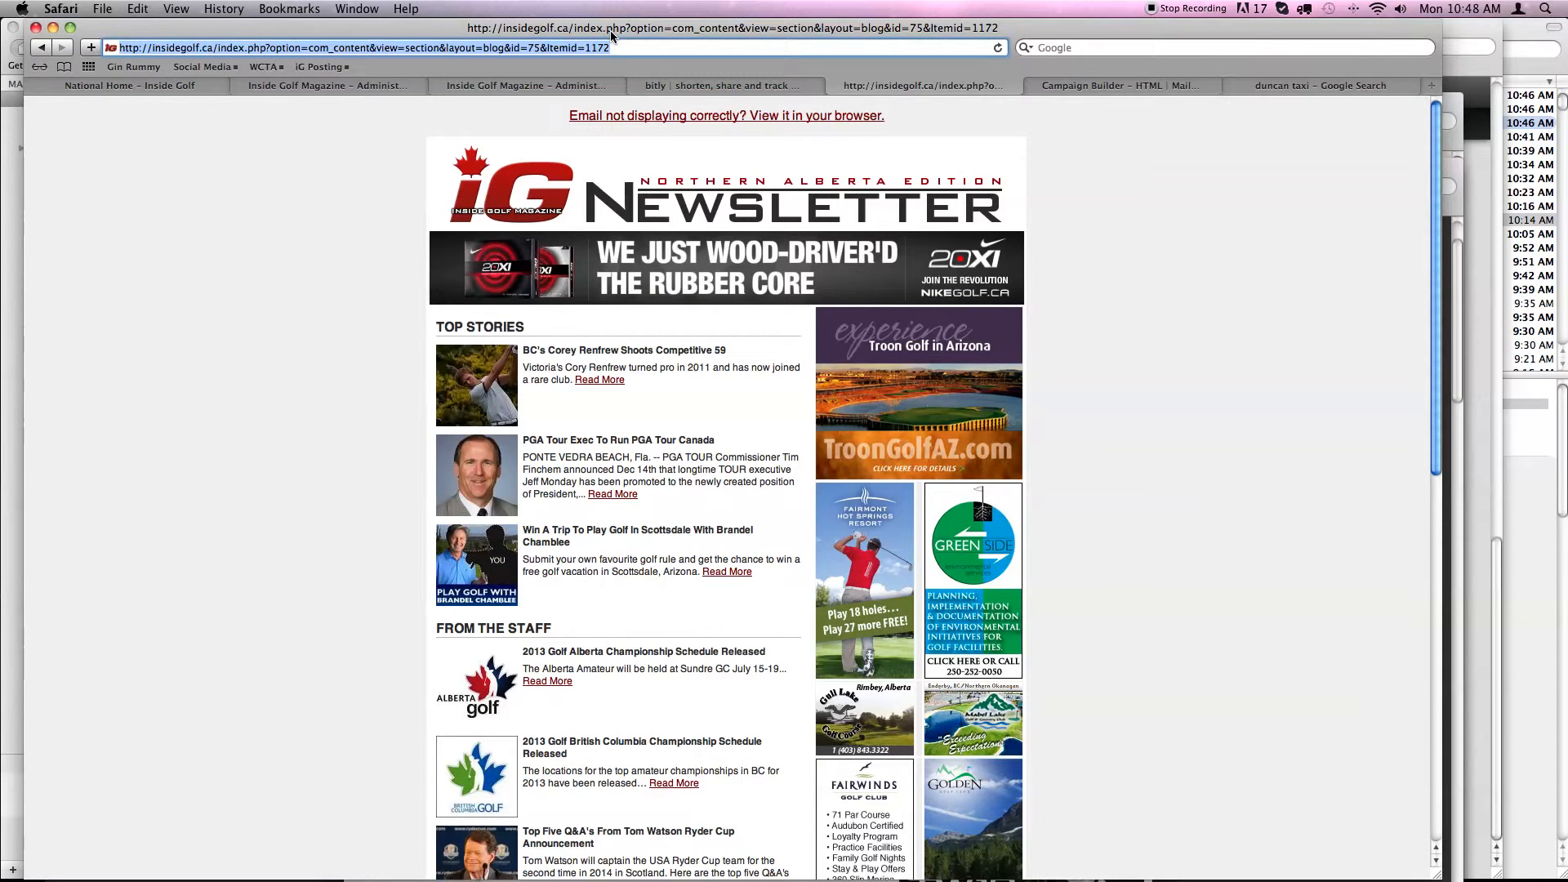
click(1090, 86)
click(354, 276)
key(super+v)
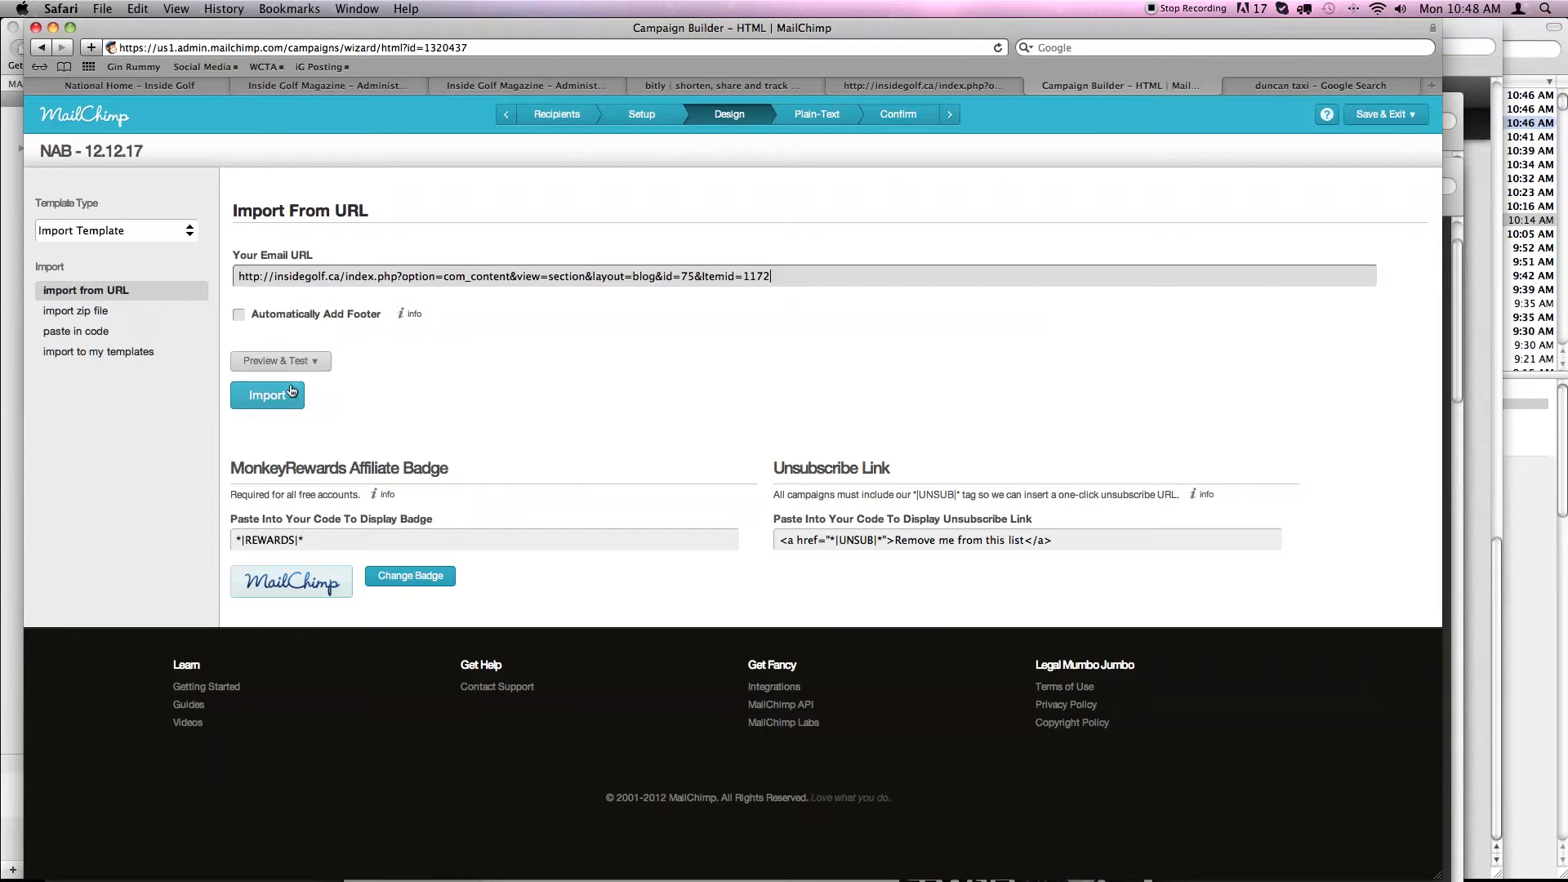
click(266, 398)
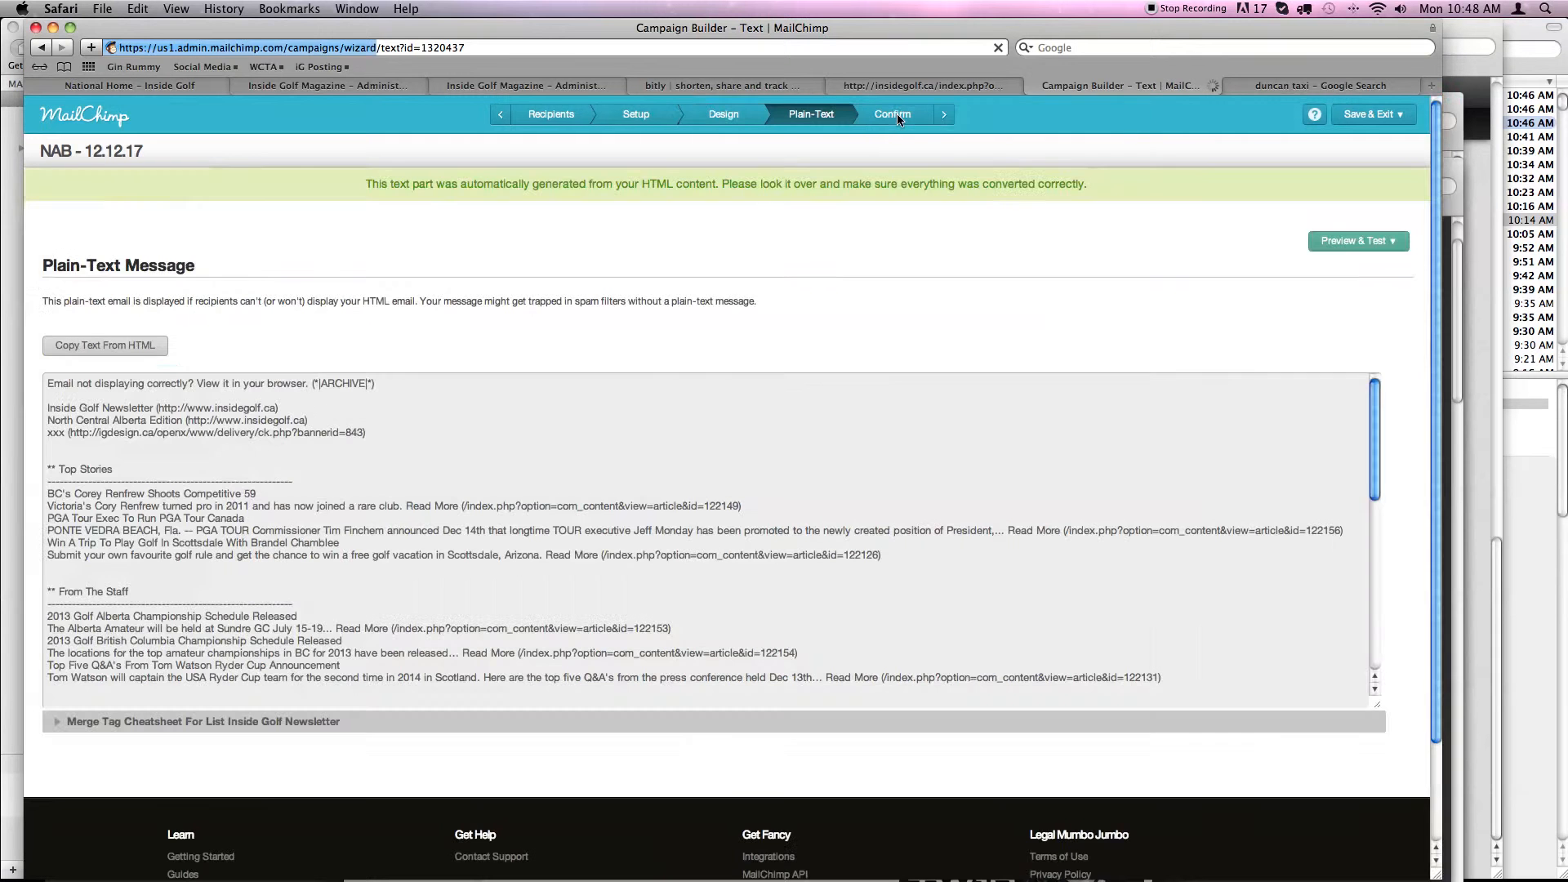
click(897, 114)
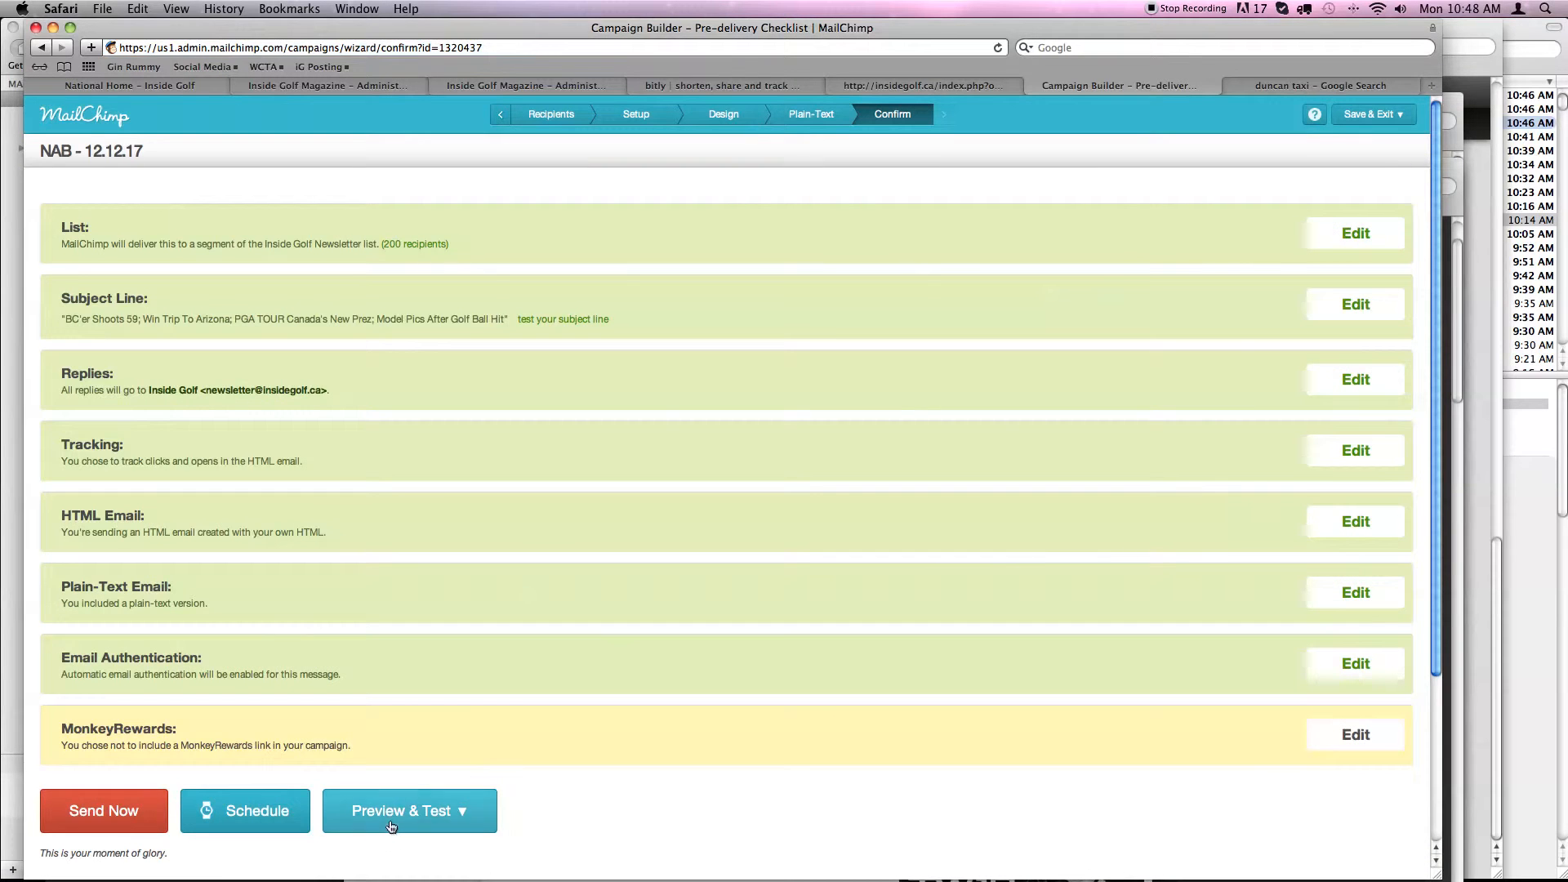
Check the Northern Alberta email from header to footer in the popup preview.
click(391, 827)
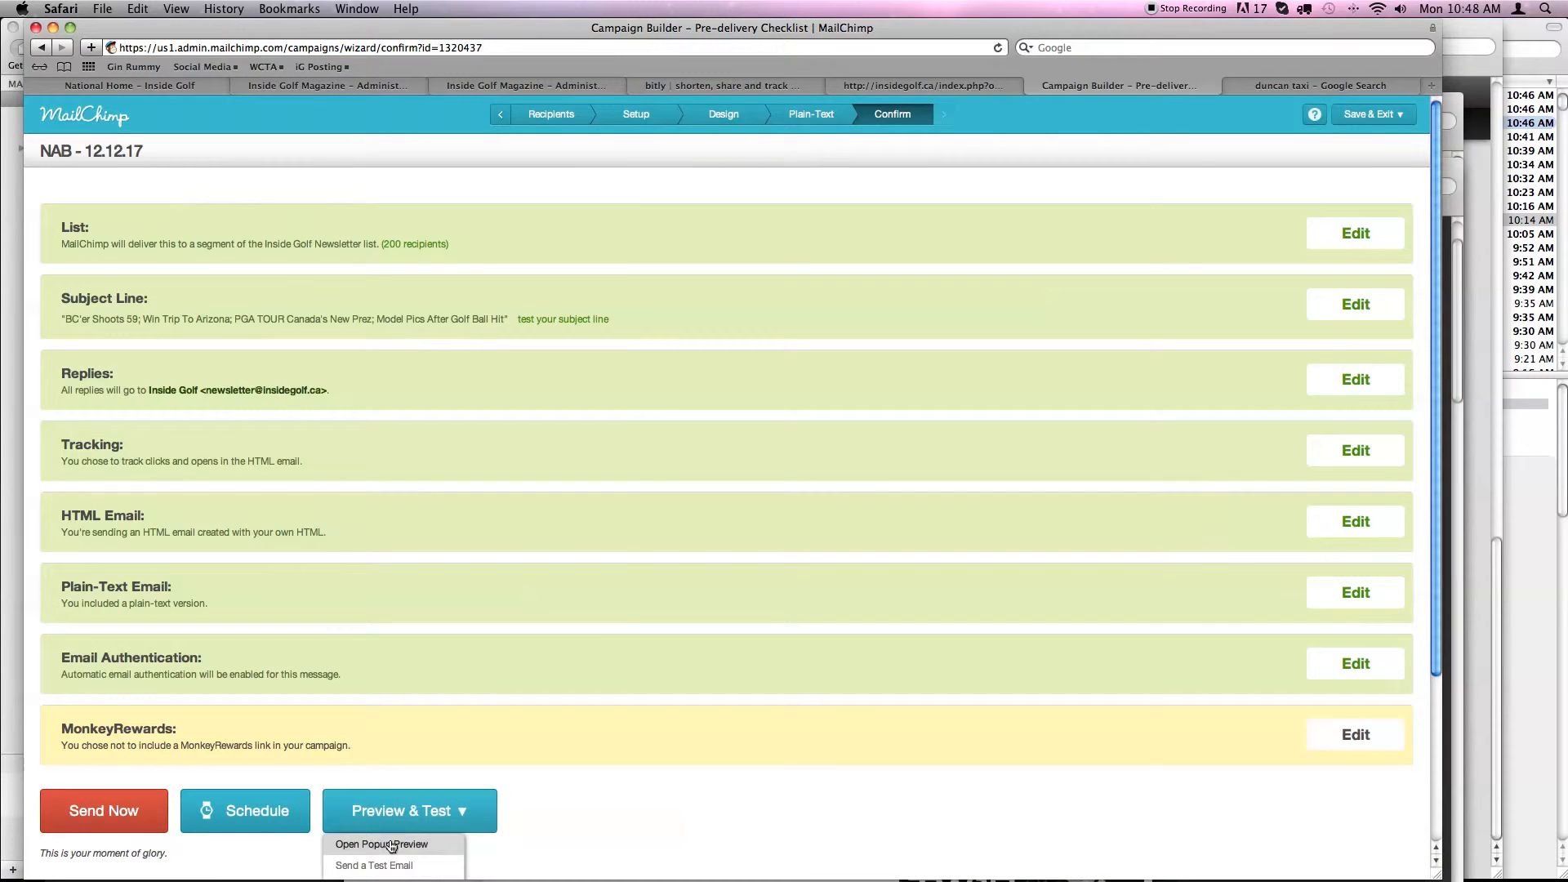
click(390, 840)
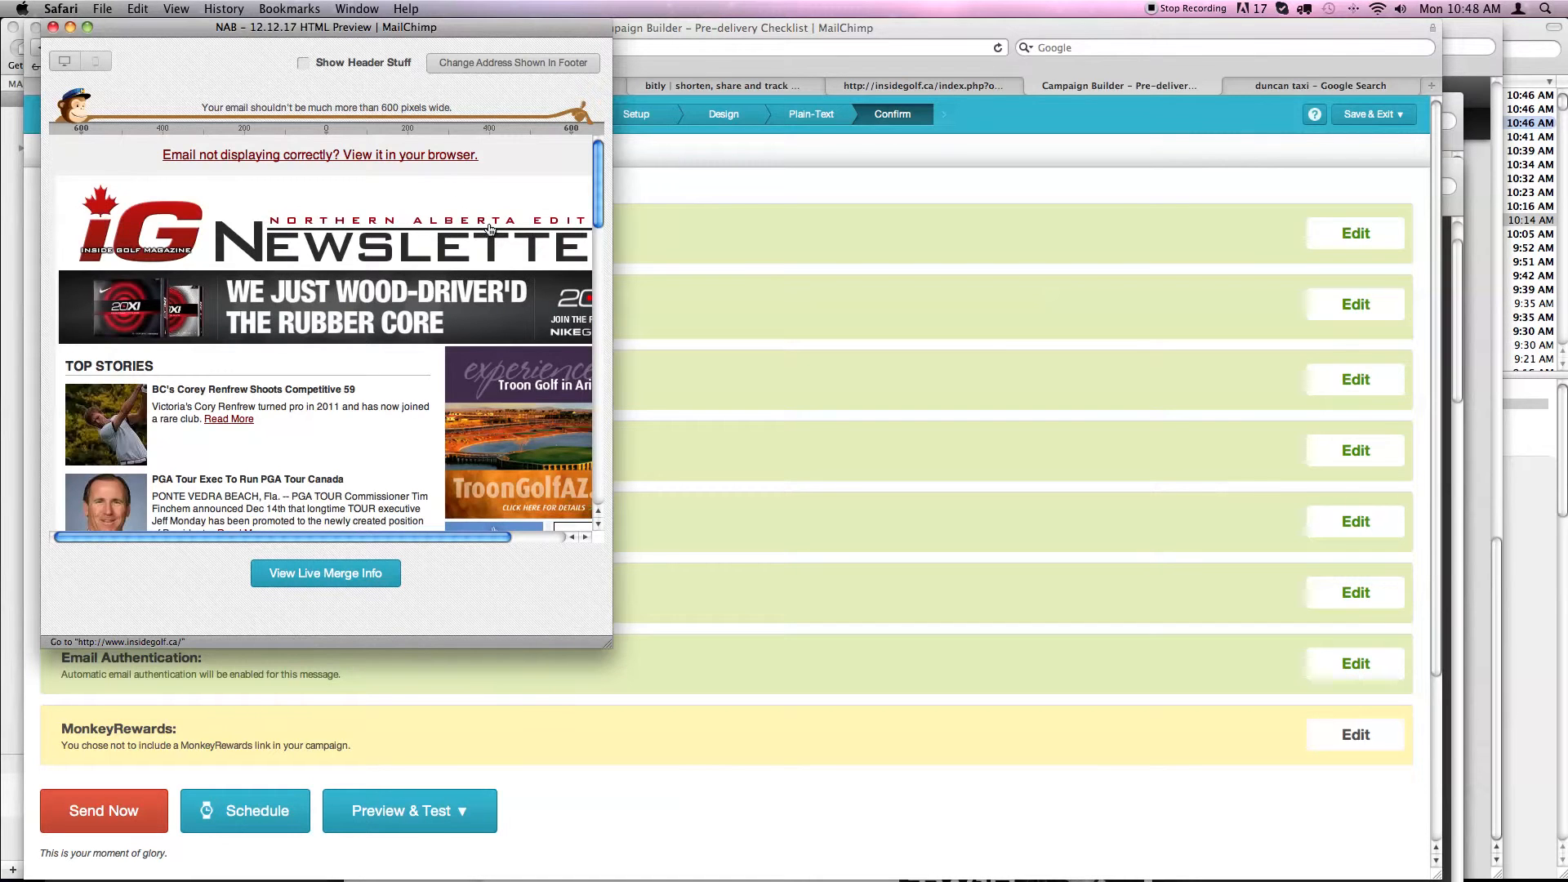
drag(599, 198, 561, 490)
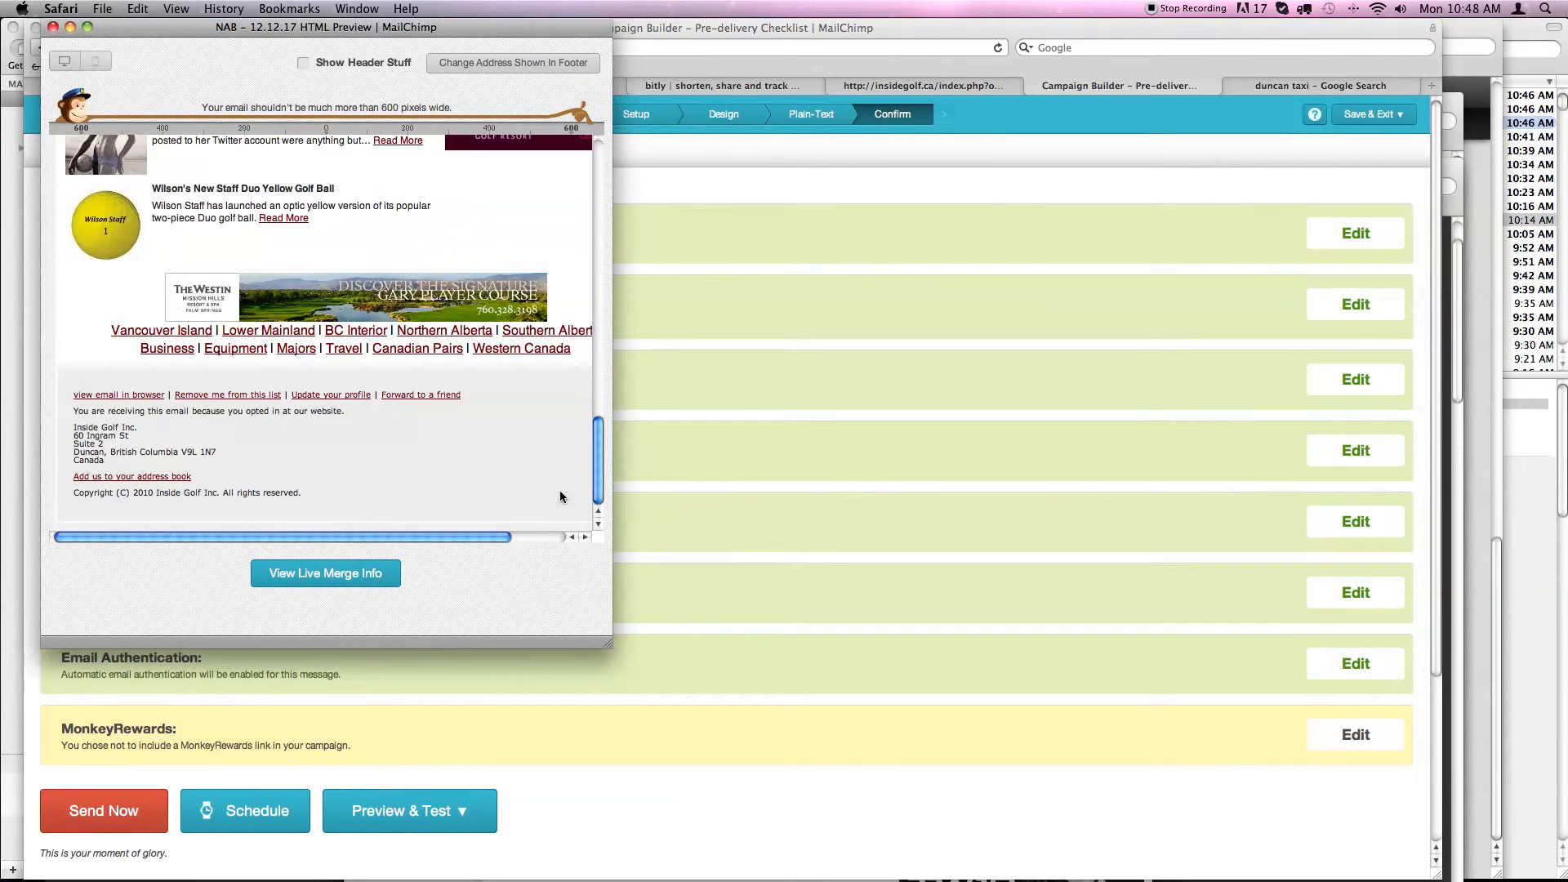
click(53, 27)
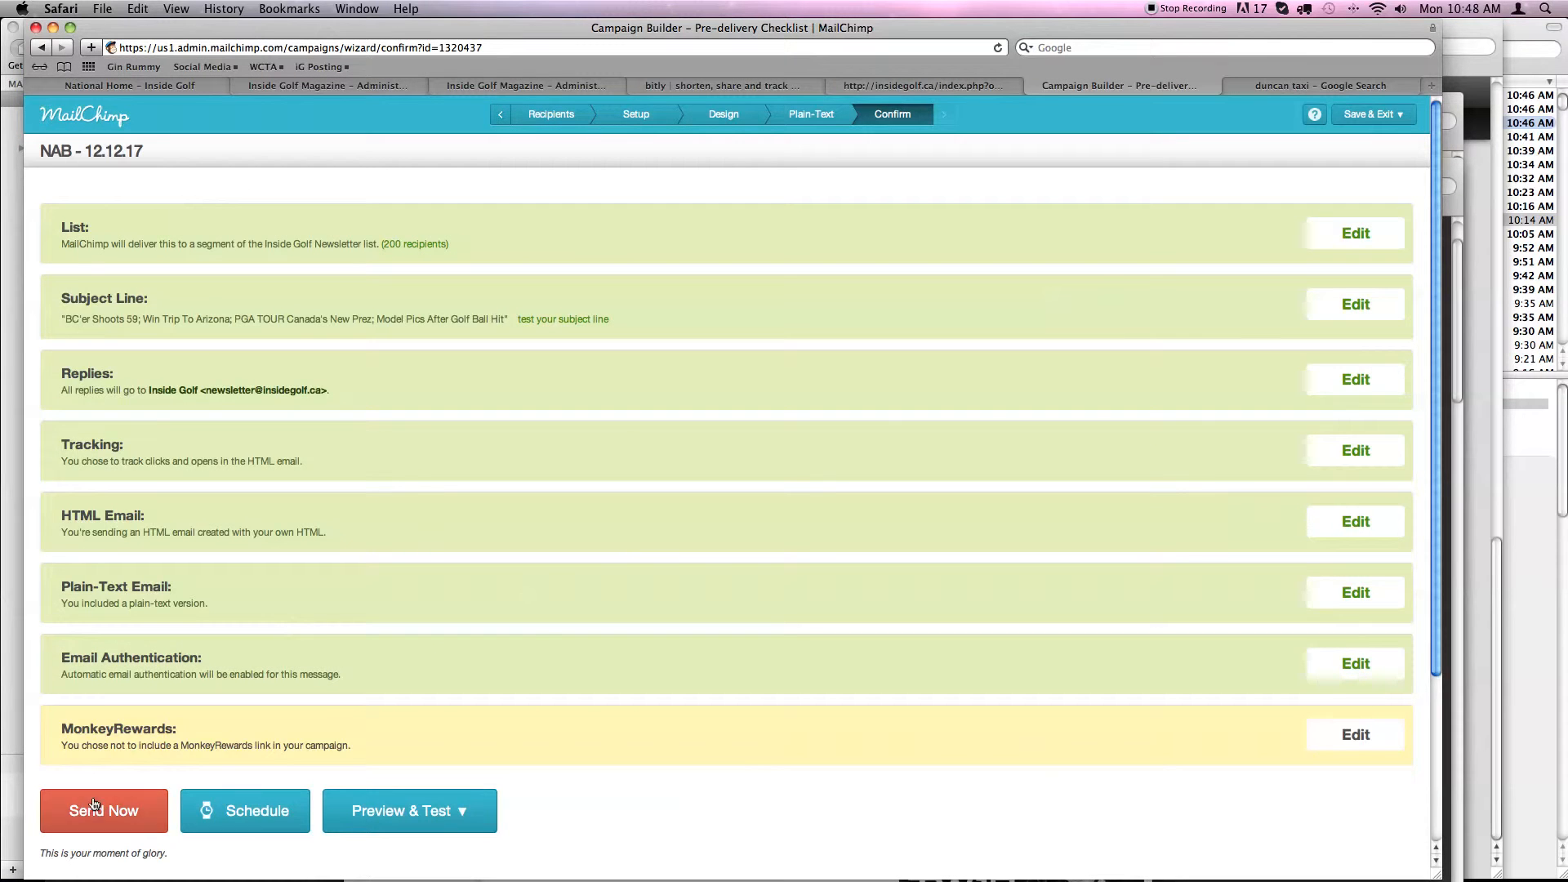
Send the Northern Alberta campaign to its subscribers and return to the campaigns dashboard.
click(102, 800)
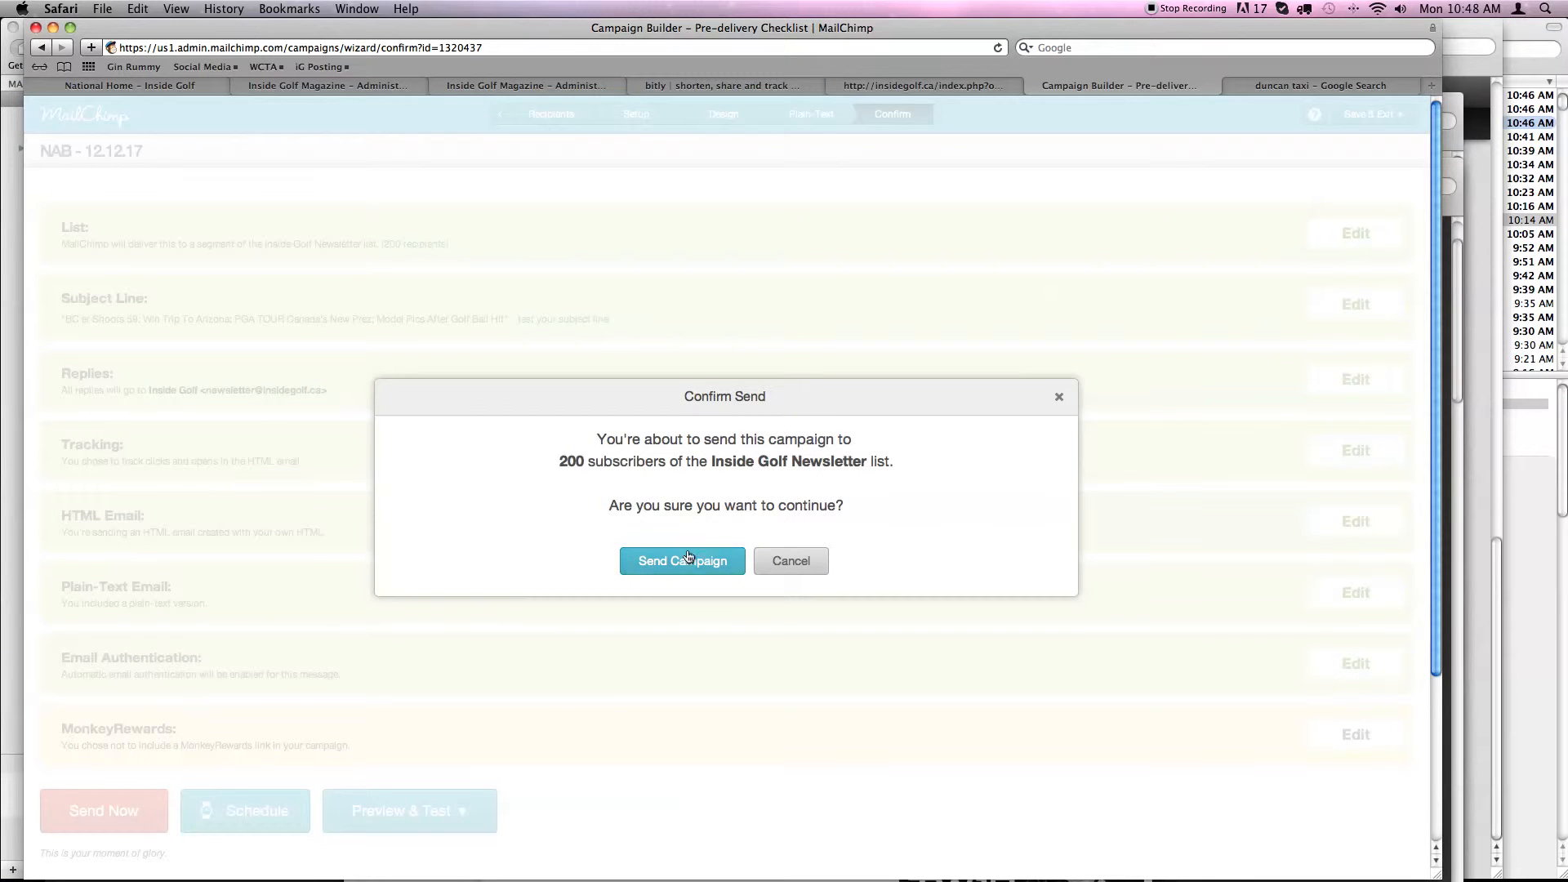
click(690, 563)
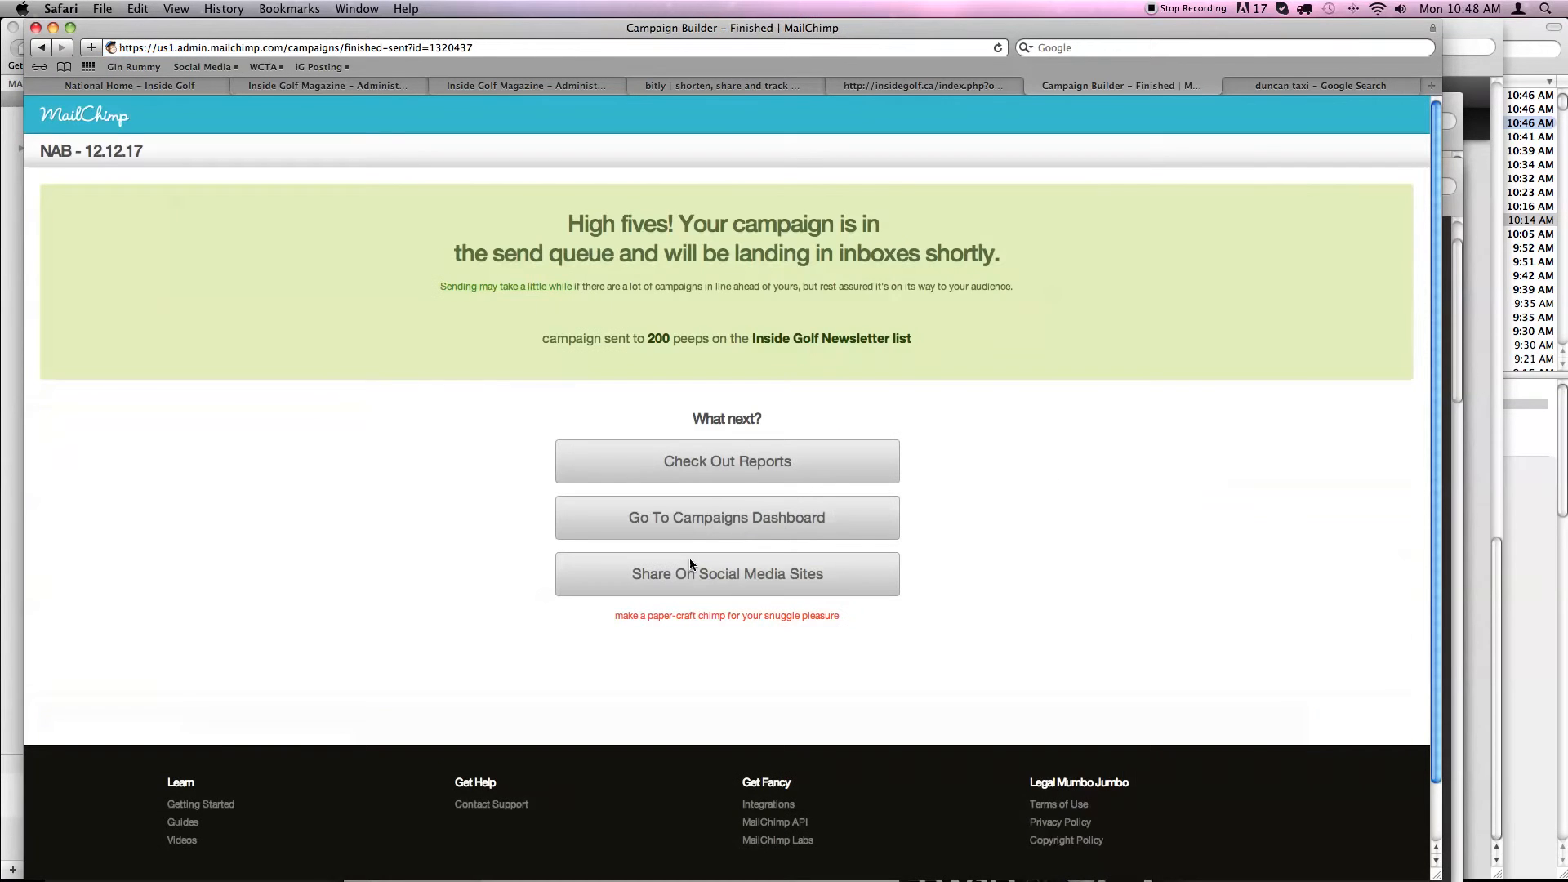
click(689, 521)
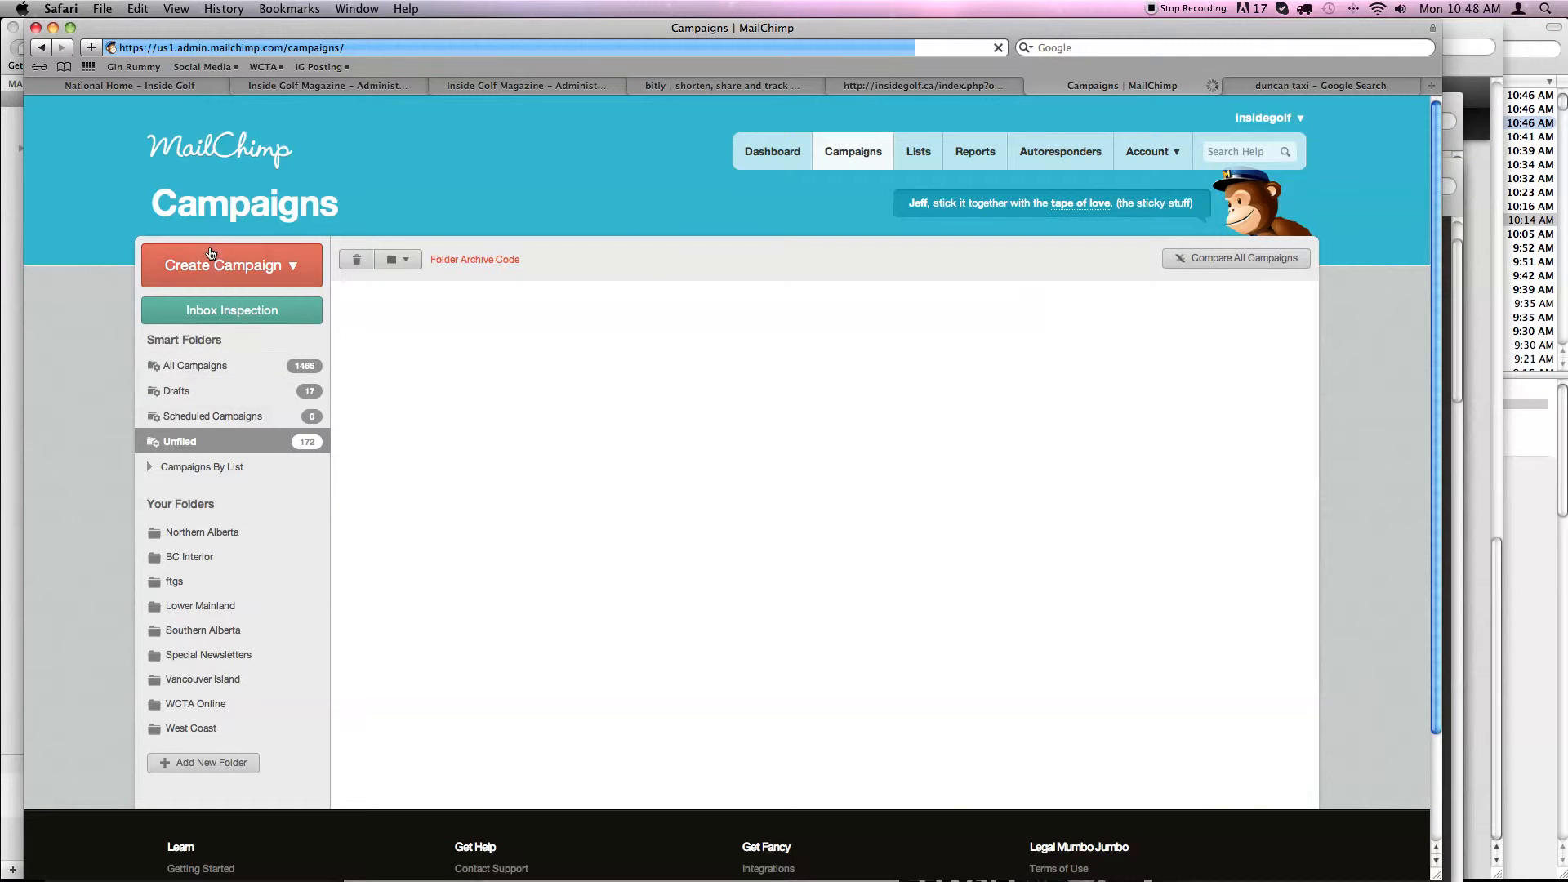
Create a regular campaign for the Inside Golf Newsletter segment where Group: Version is one of Southern Alberta.
click(211, 263)
click(209, 295)
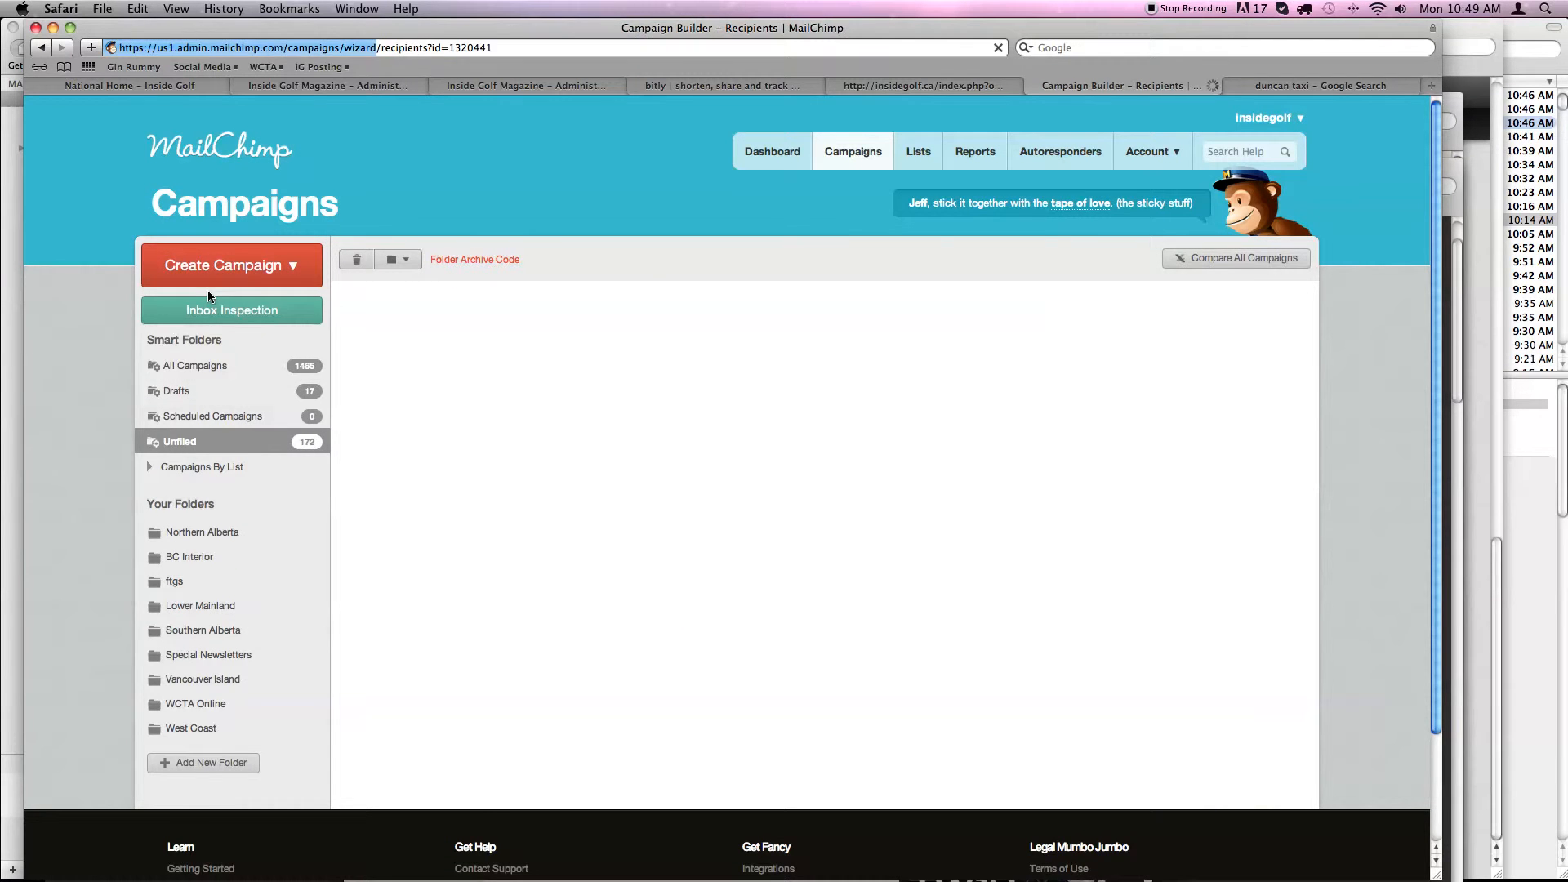
click(168, 469)
click(1225, 470)
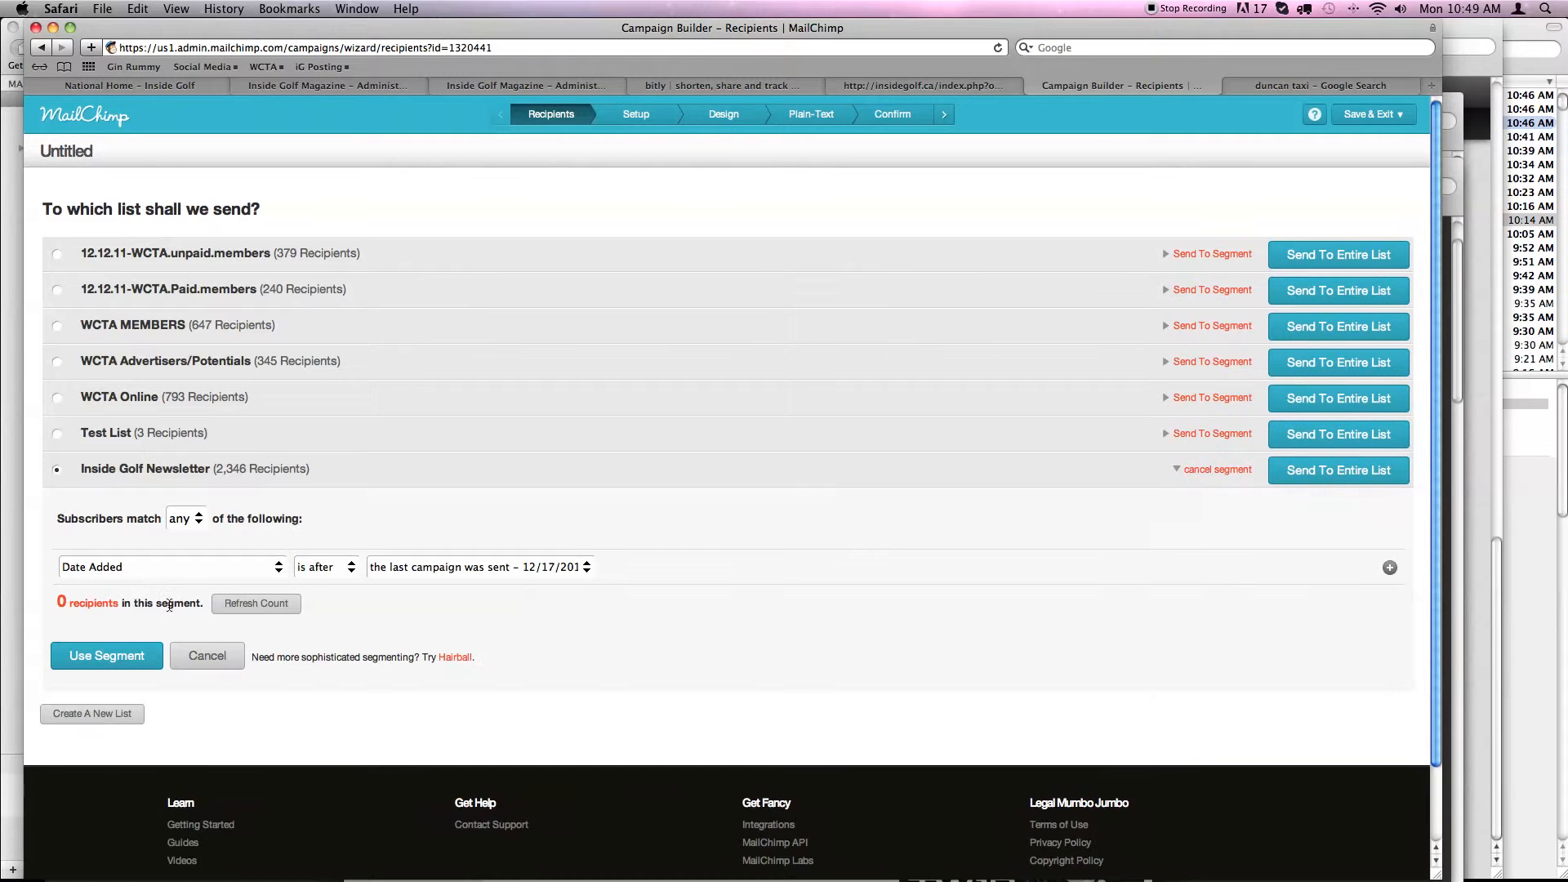
click(277, 566)
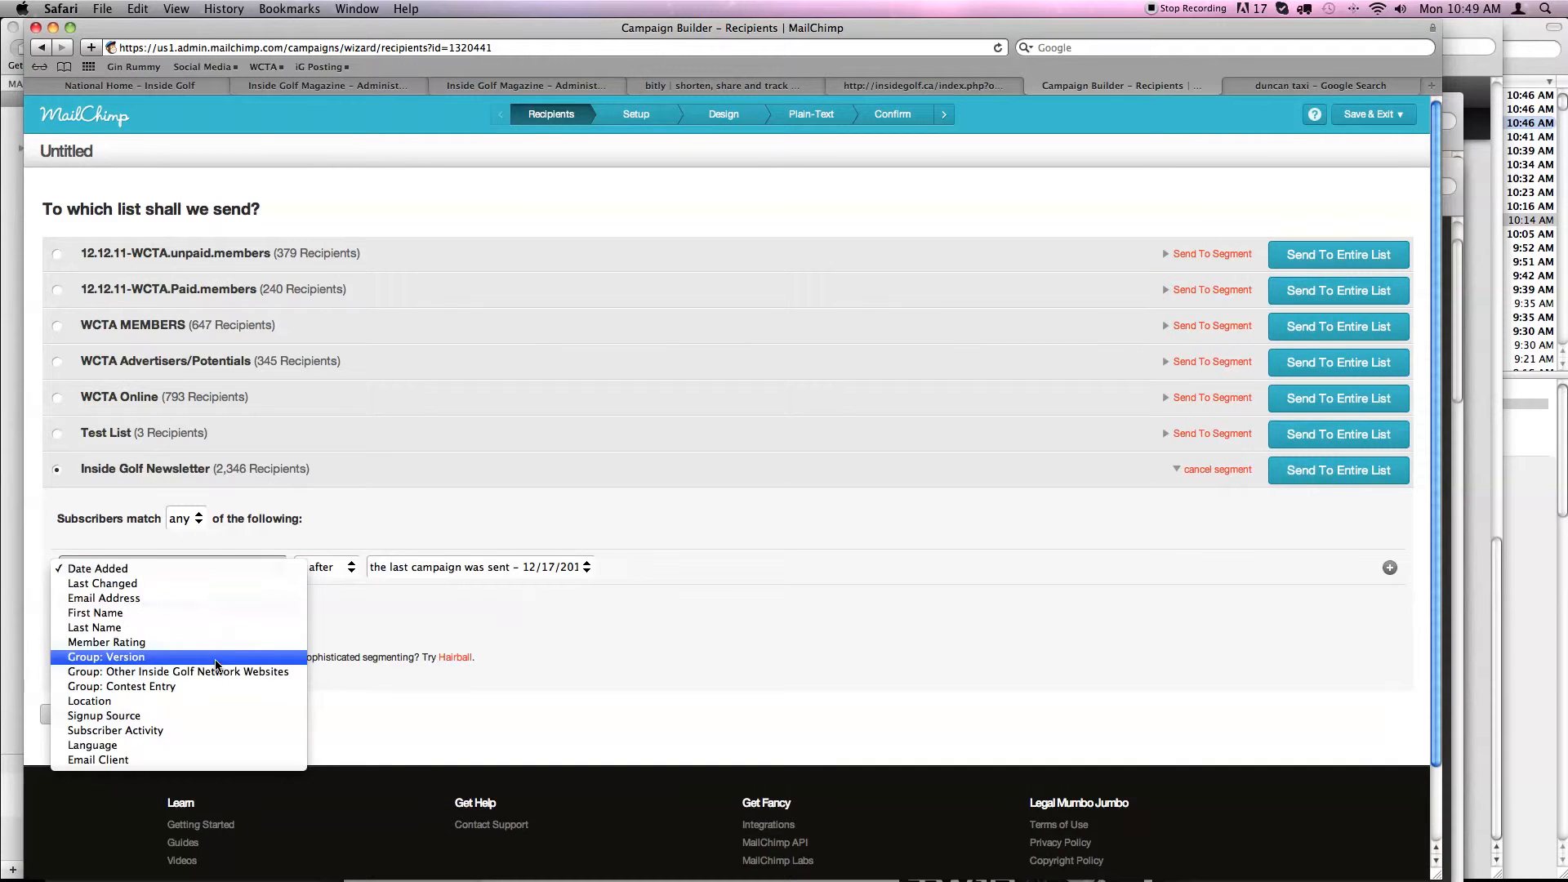
click(273, 663)
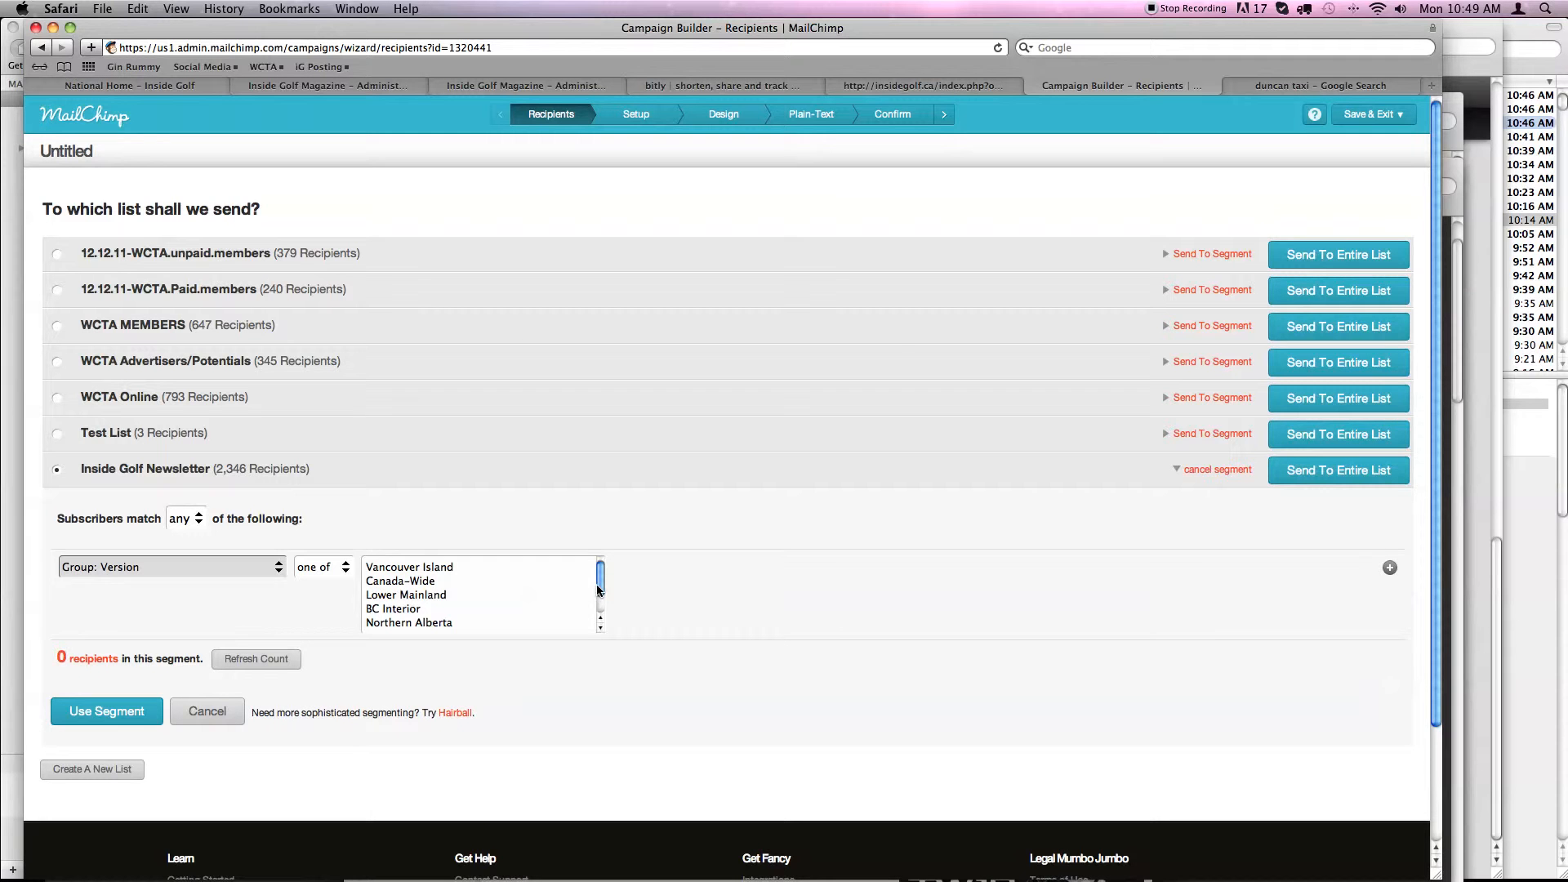
drag(599, 589, 600, 604)
click(482, 609)
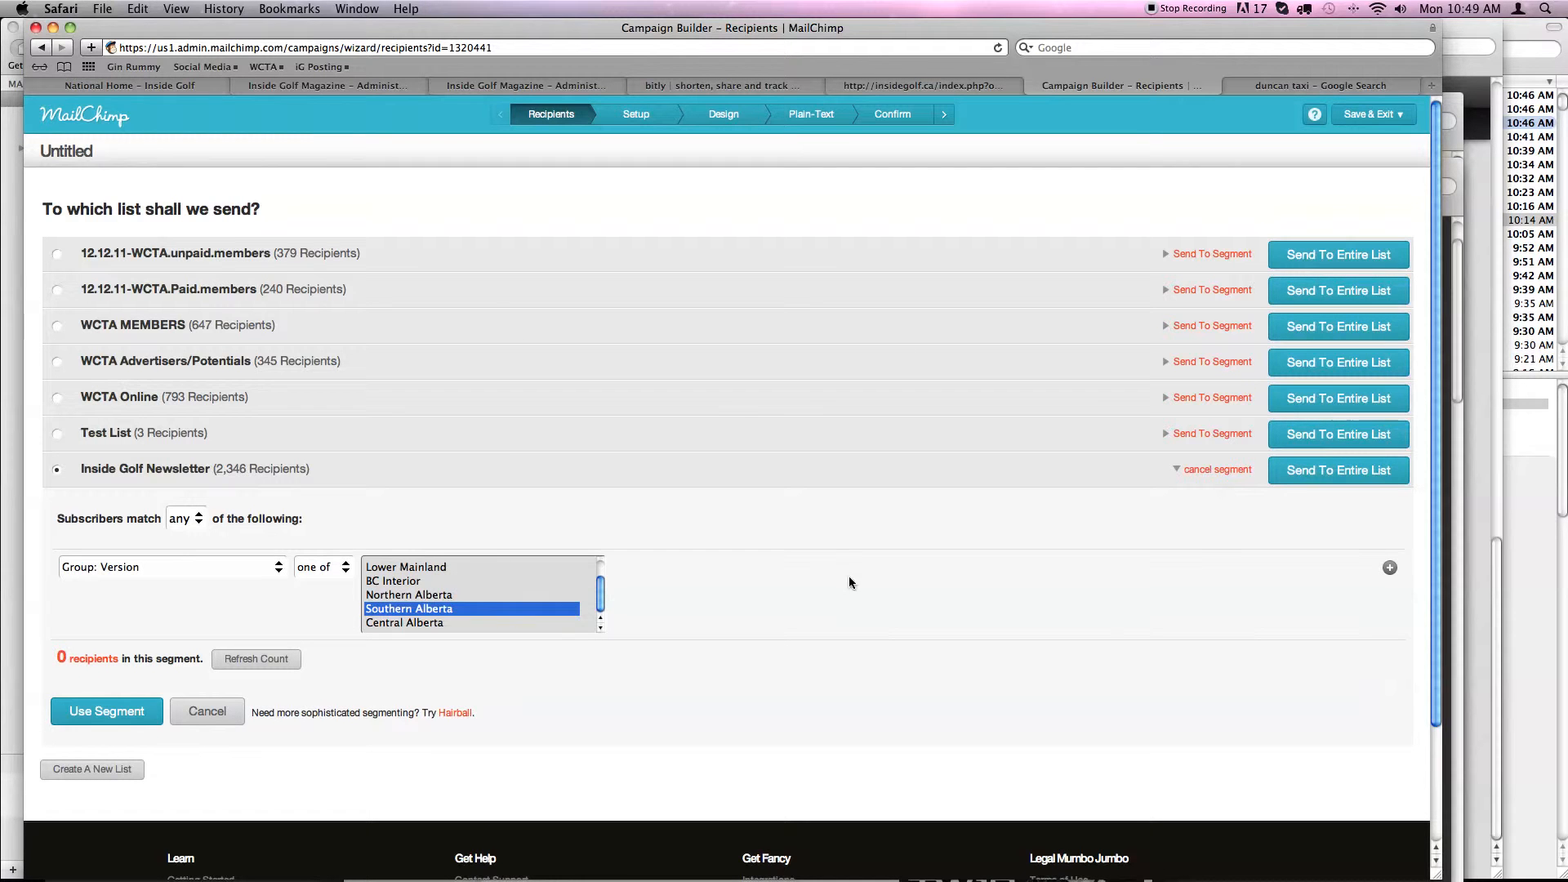
click(93, 710)
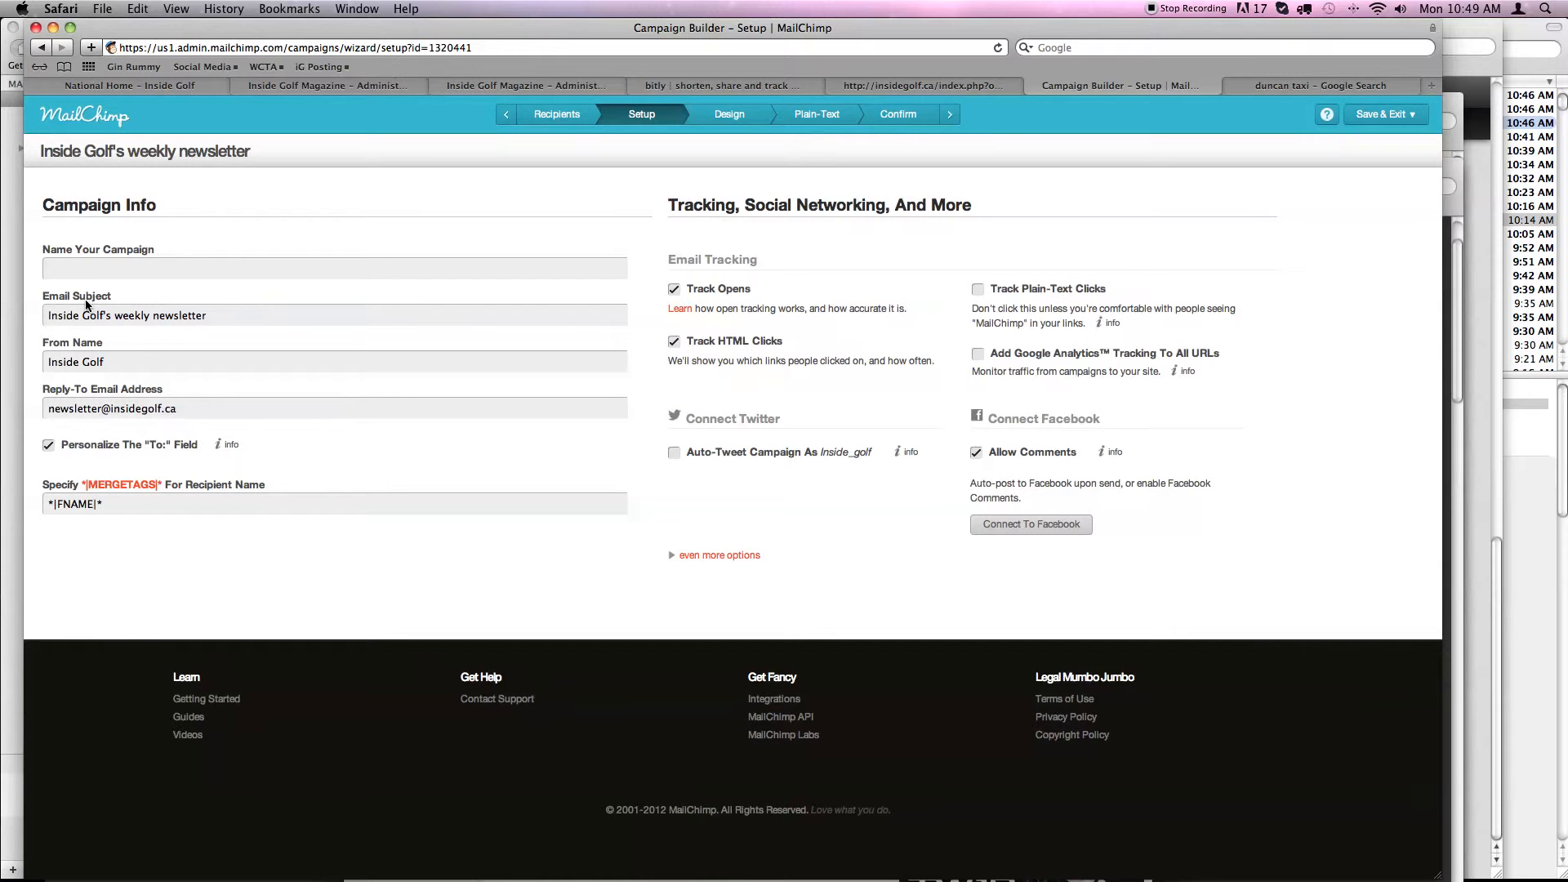
Name the campaign "SAB - 12.12.17" and enter the subject "BC'er Shoots 59; Win Trip To Arizona; PGA TOUR Canada's New Prez; Model Pics After Golf Ball Hit".
click(84, 270)
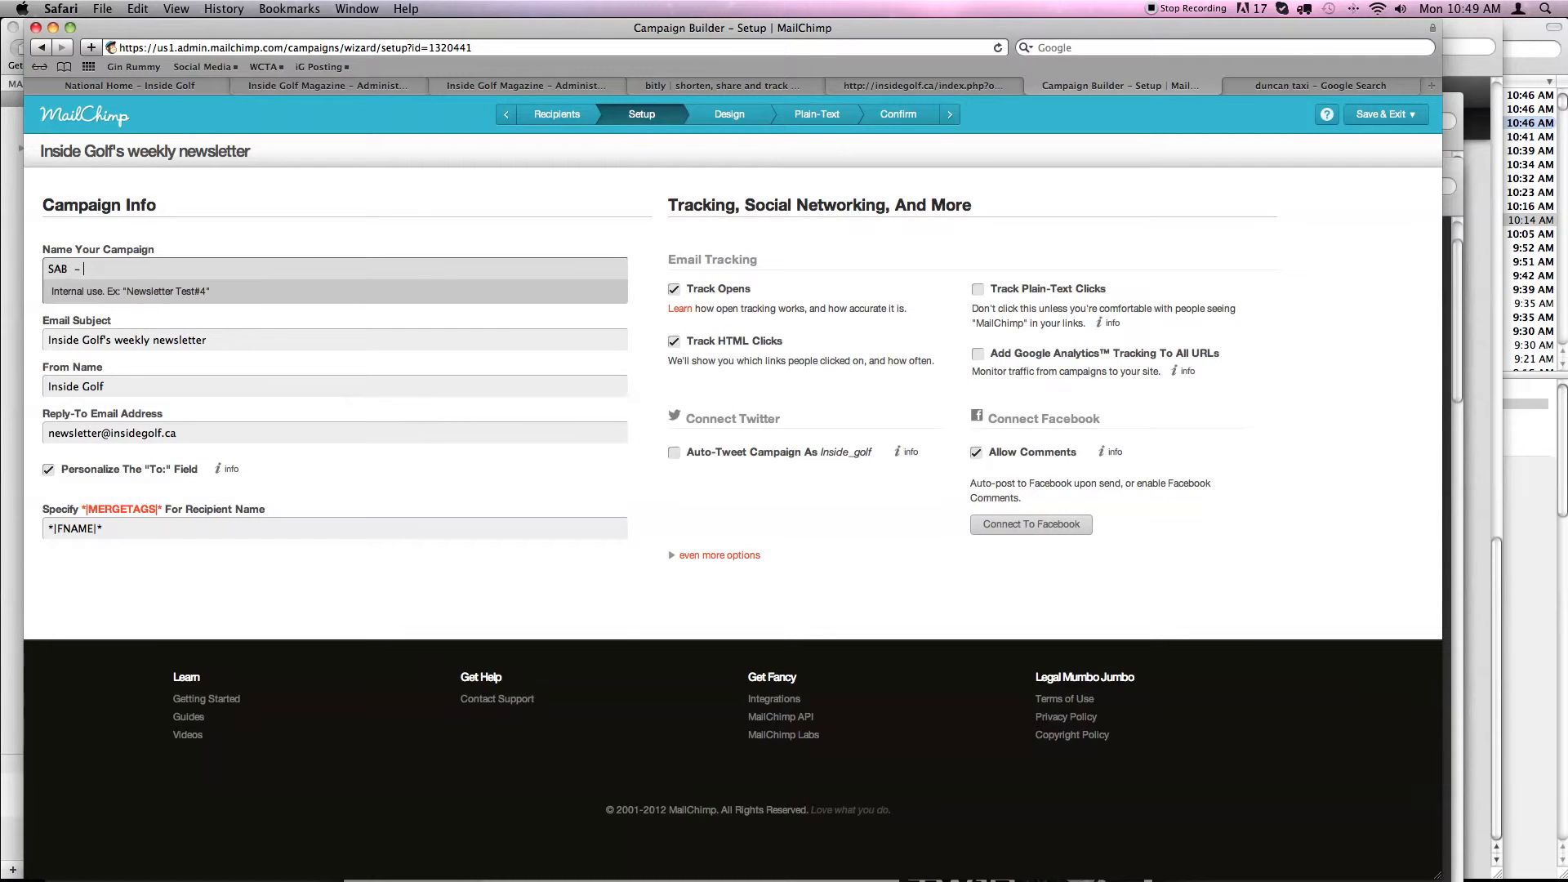
text(.12.)
mouse_move(694, 879)
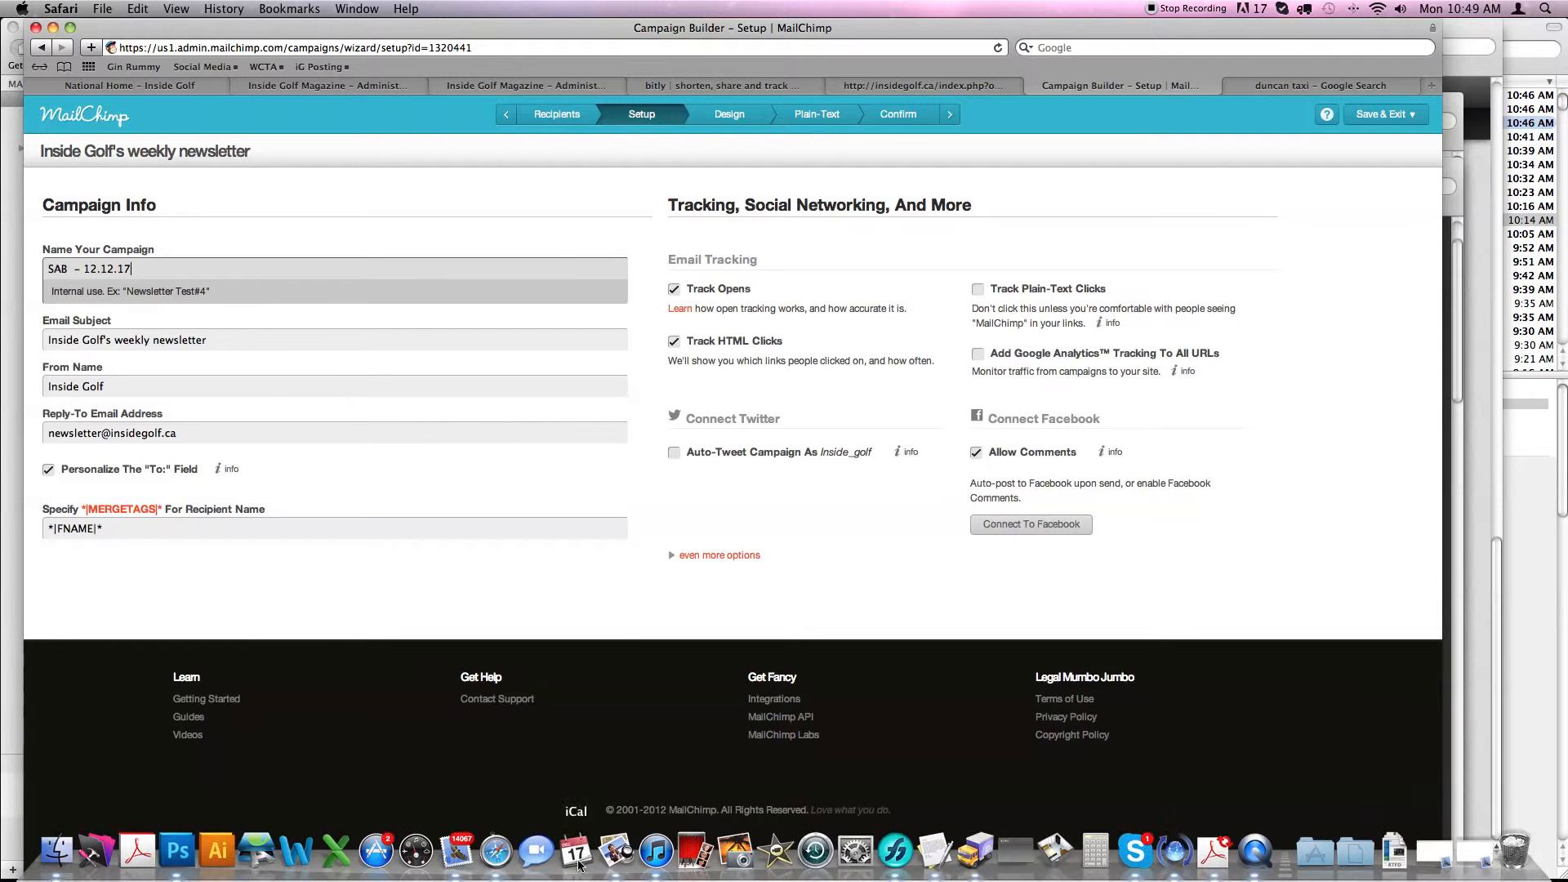
click(457, 850)
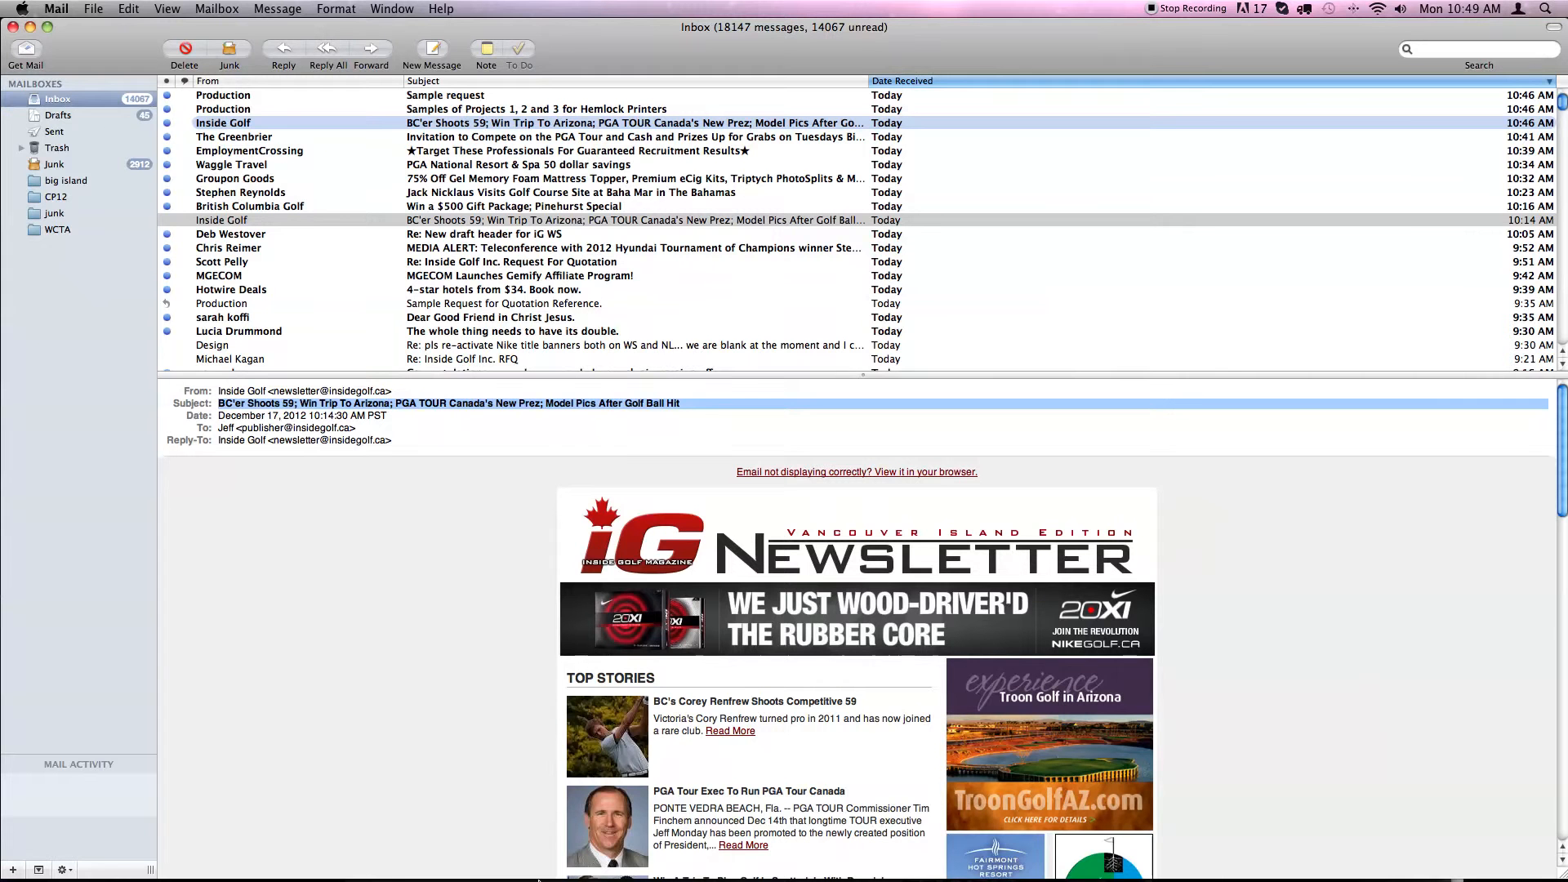
mouse_move(539, 878)
click(496, 864)
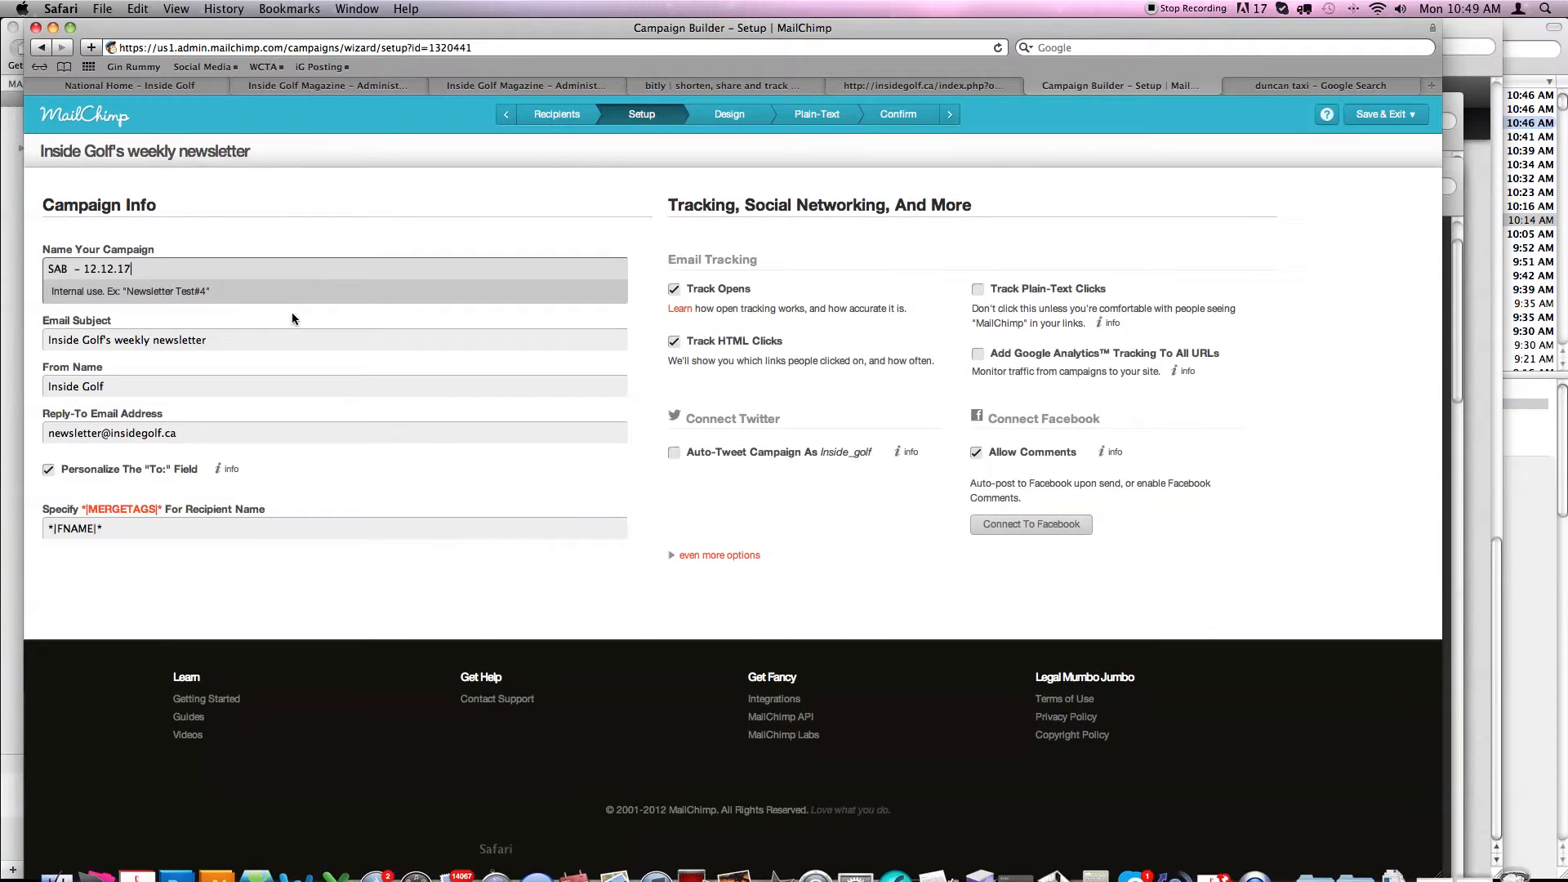
click(232, 334)
drag(231, 313, 43, 298)
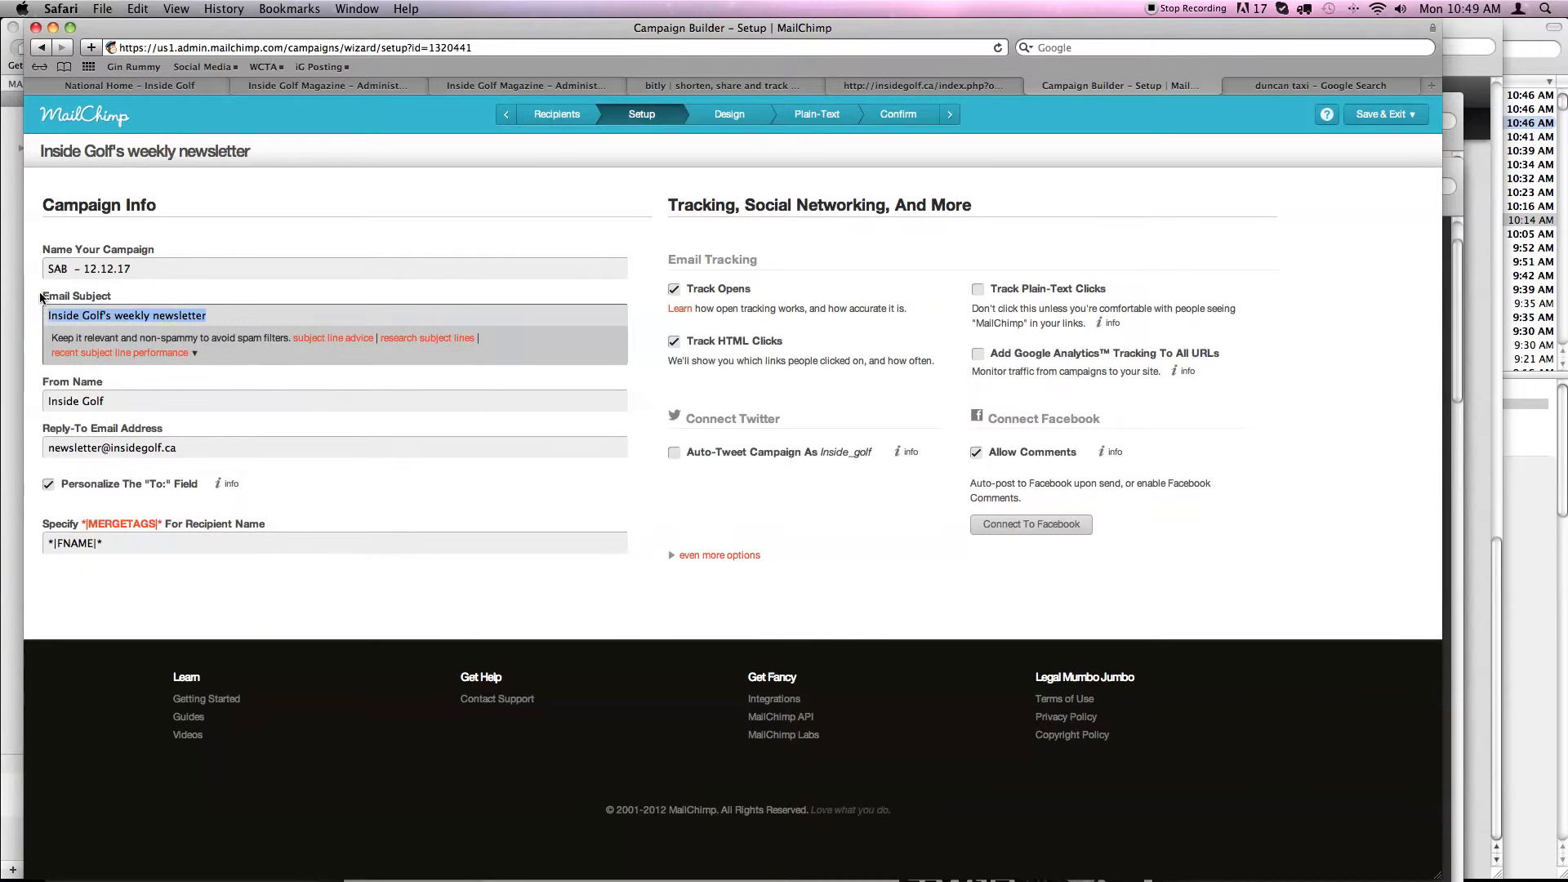
text(BC'er Shoots 59; Win Trip To Arizona; PGA TOUR Canada's New Prez; Model Pics After Golf Ball Hit)
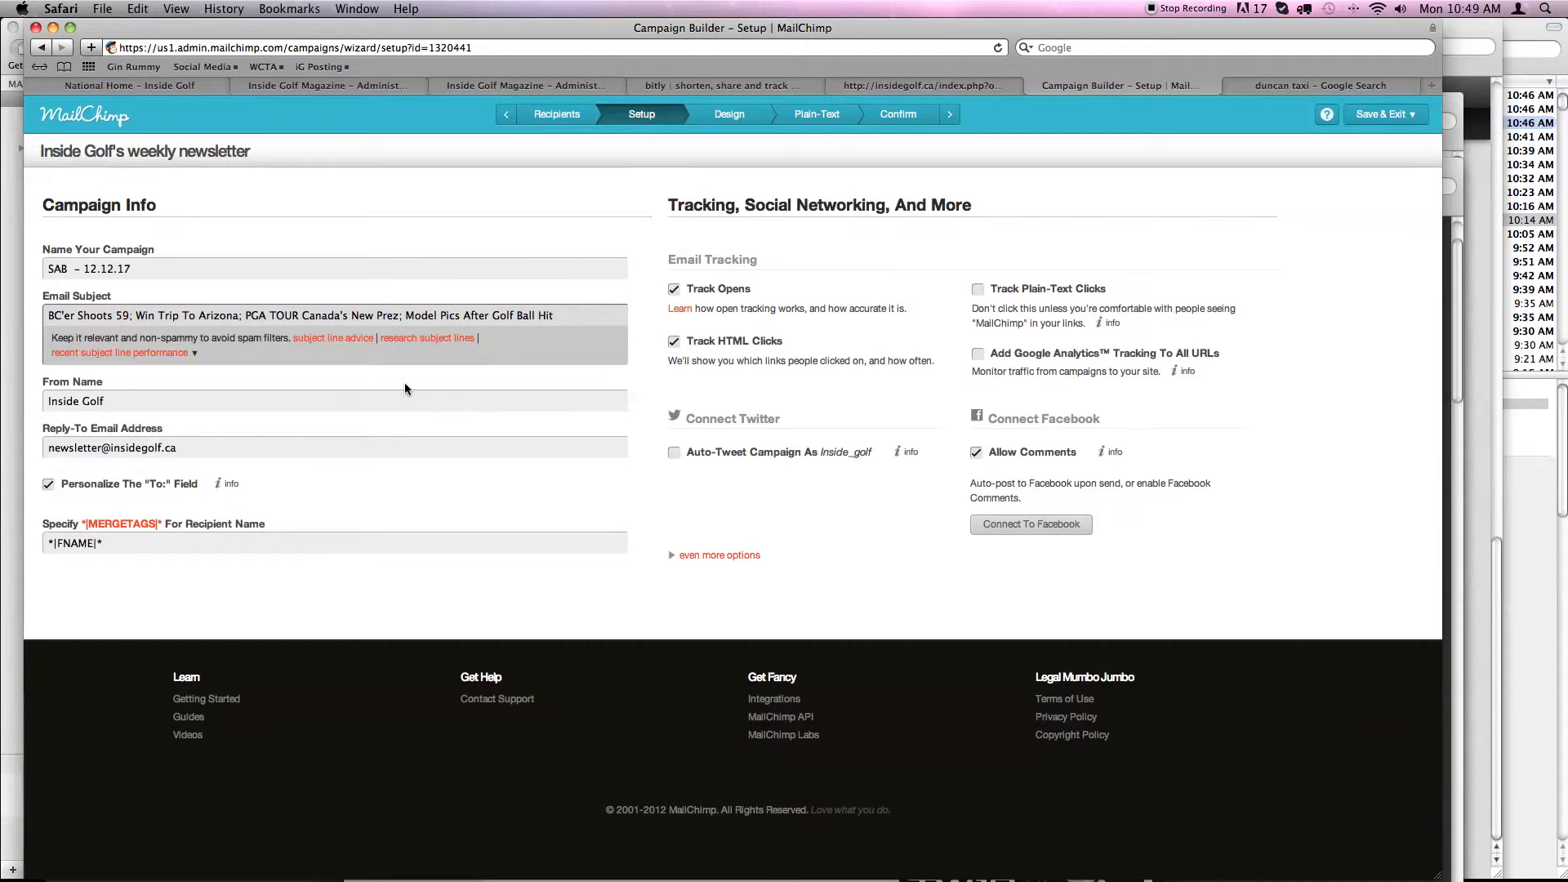
Add Google Analytics tracking to all URLs and continue to the campaign's design stage.
click(984, 353)
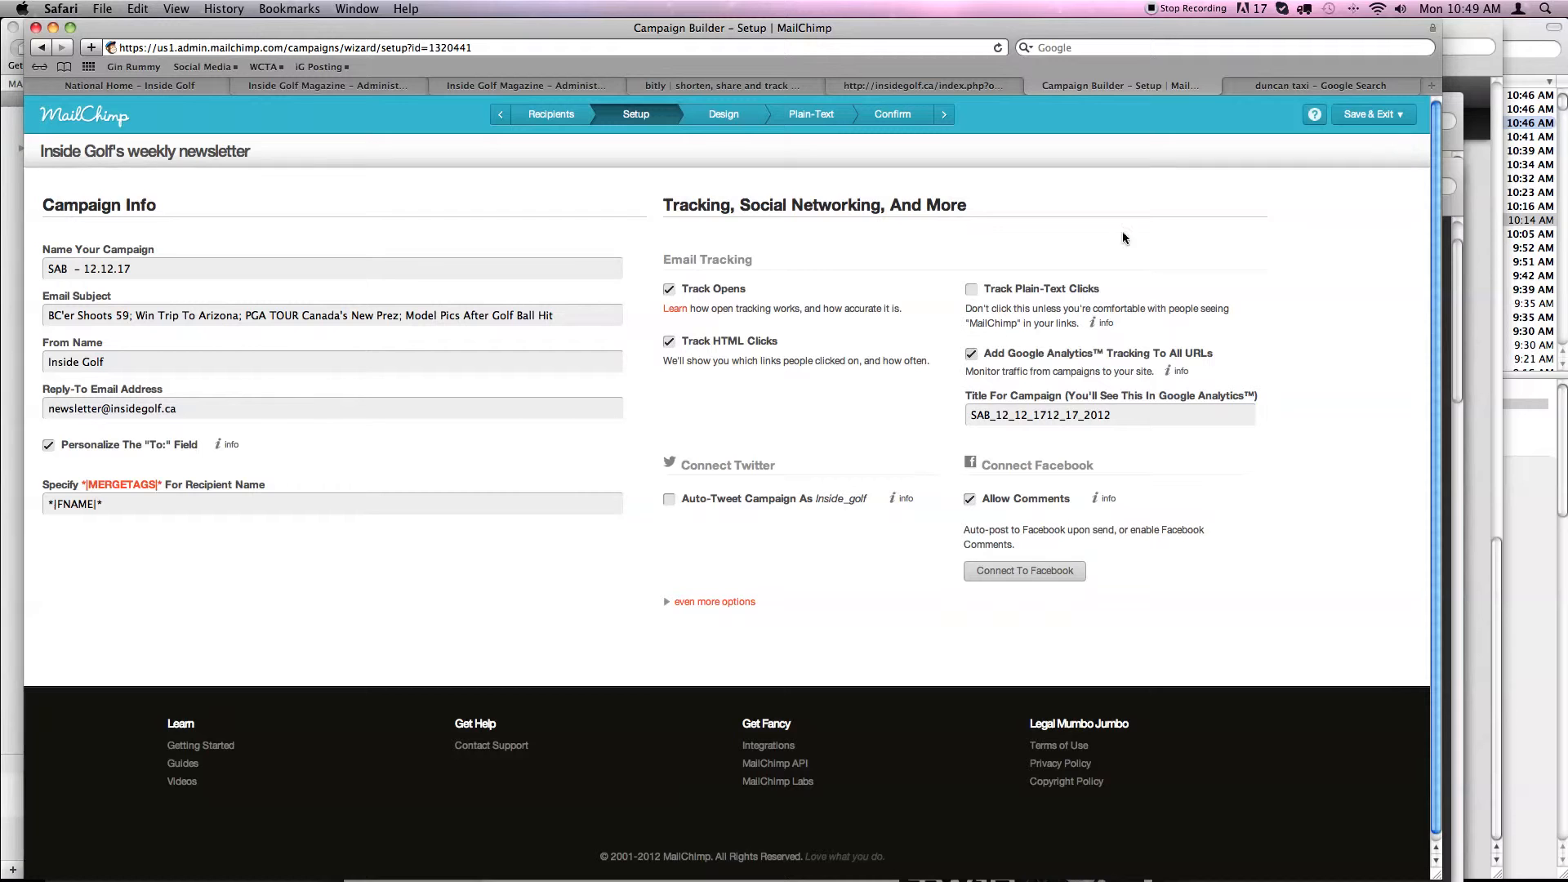
click(728, 118)
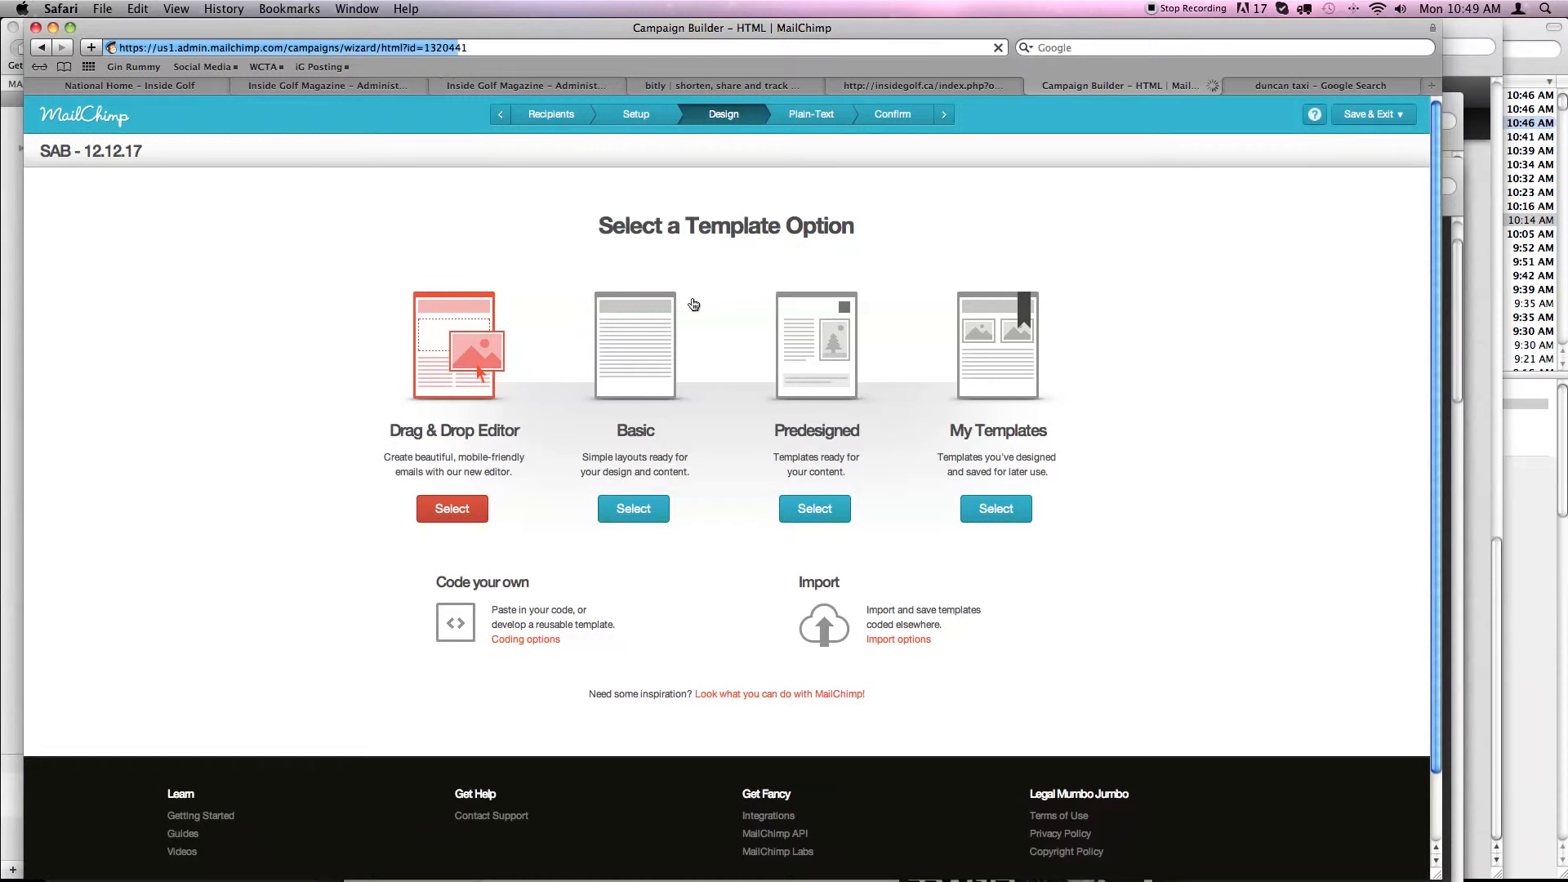
Import the Southern Alberta edition's web page from its URL as the campaign's email design.
click(864, 639)
click(880, 658)
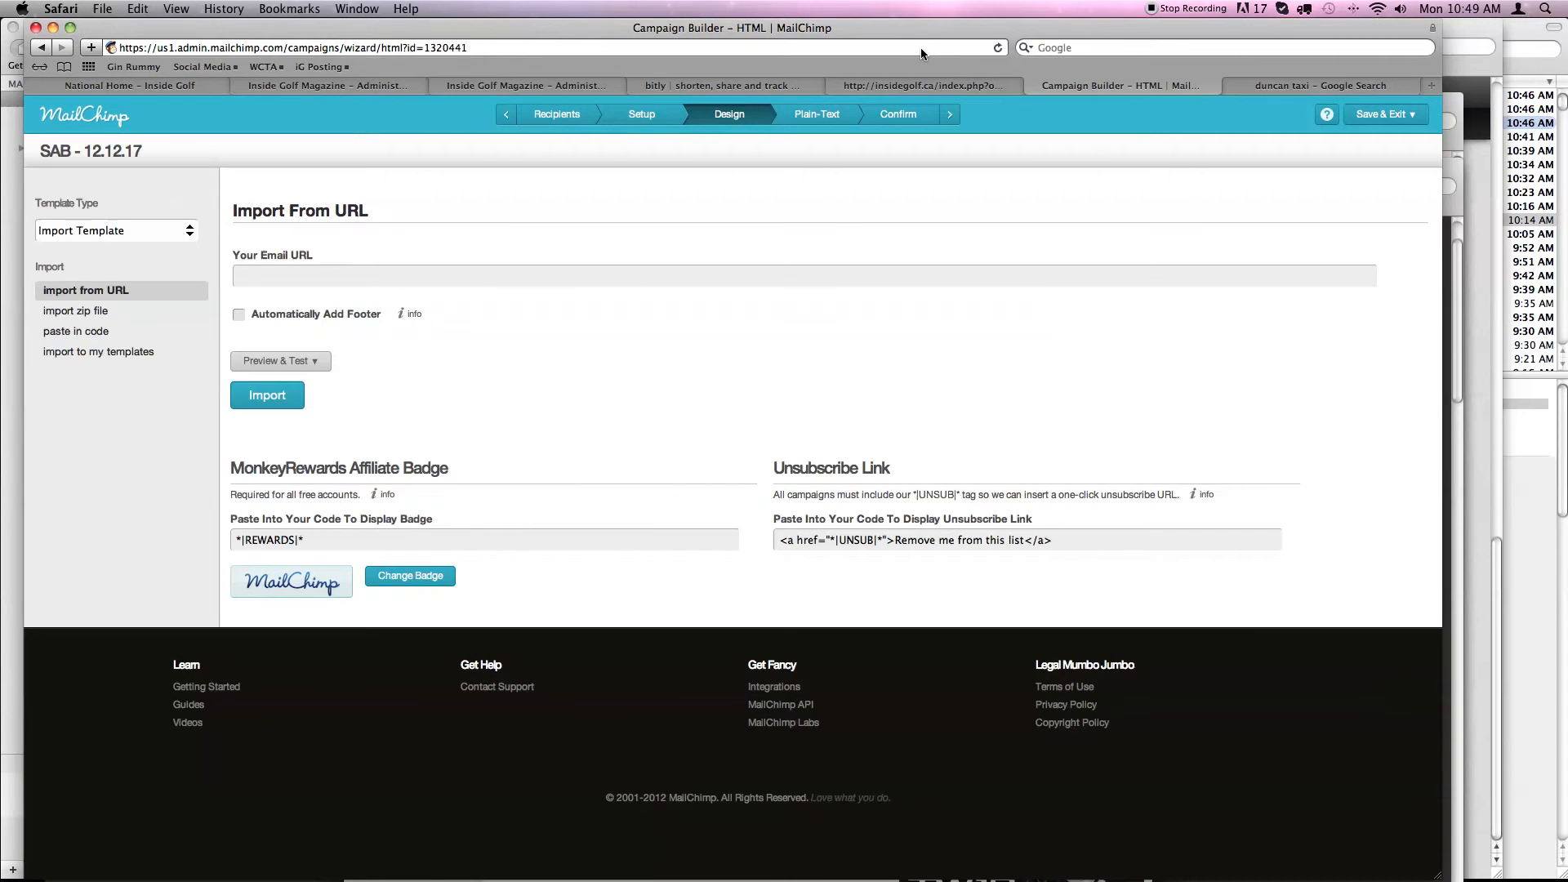
click(908, 85)
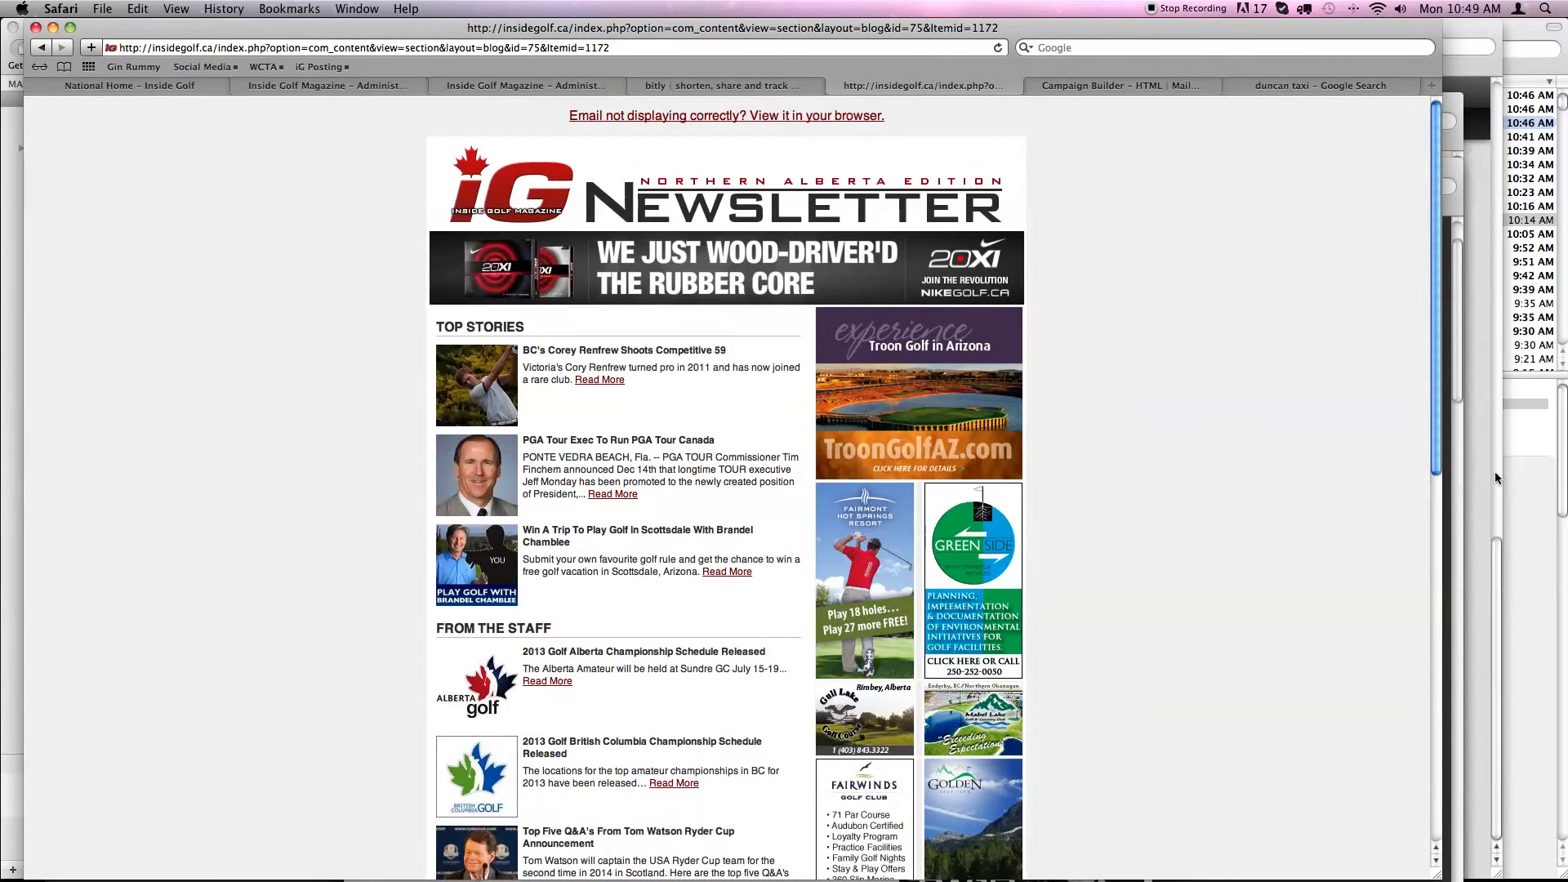
scroll(1359, 686, down, 6)
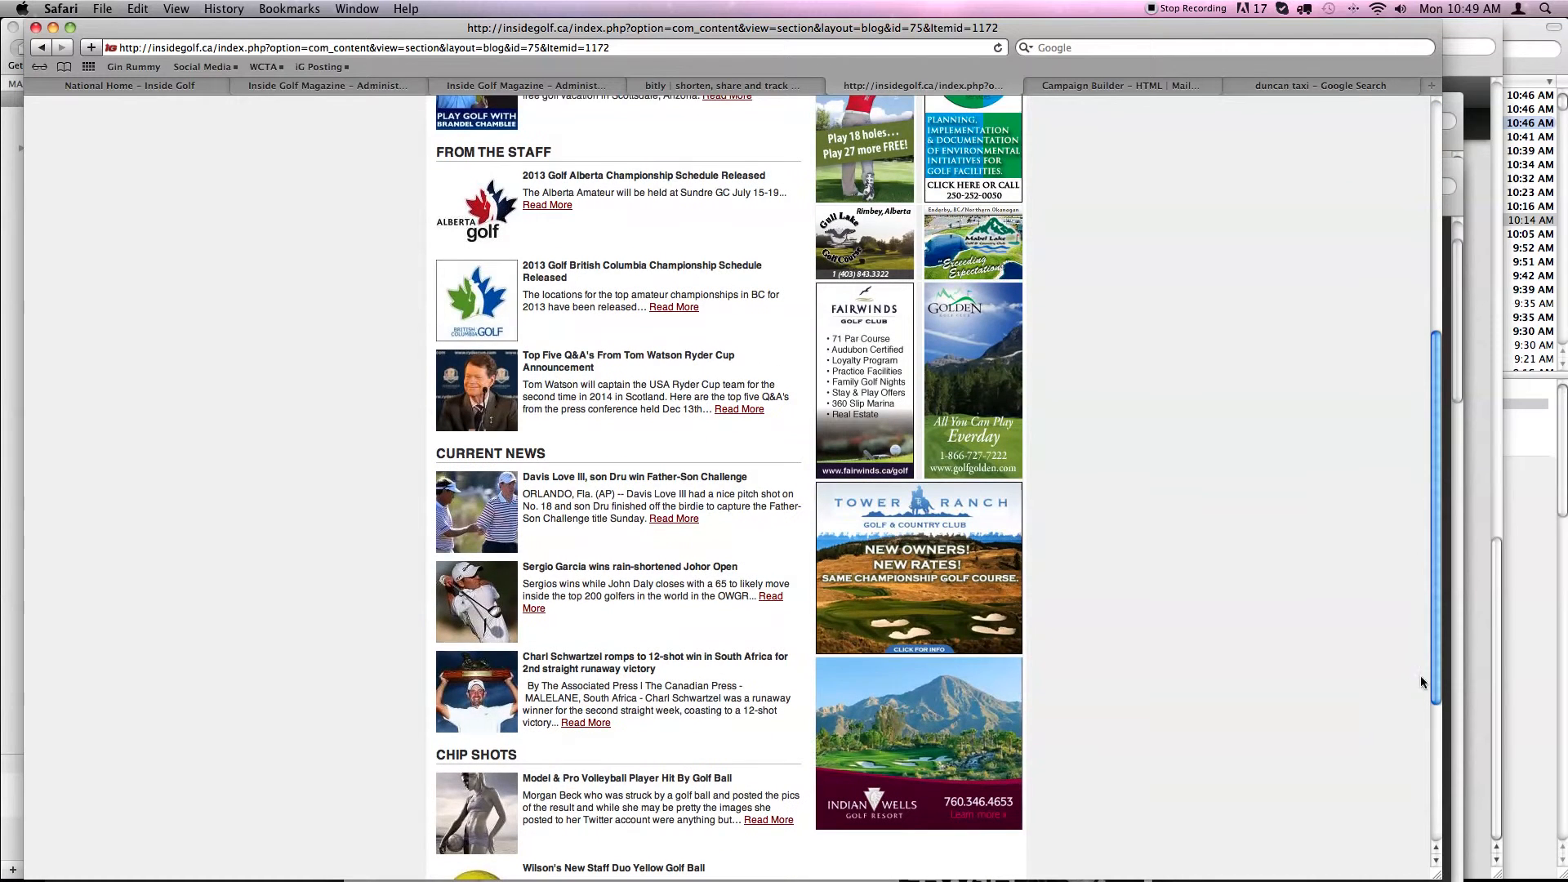
scroll(819, 827, down, 4)
click(921, 728)
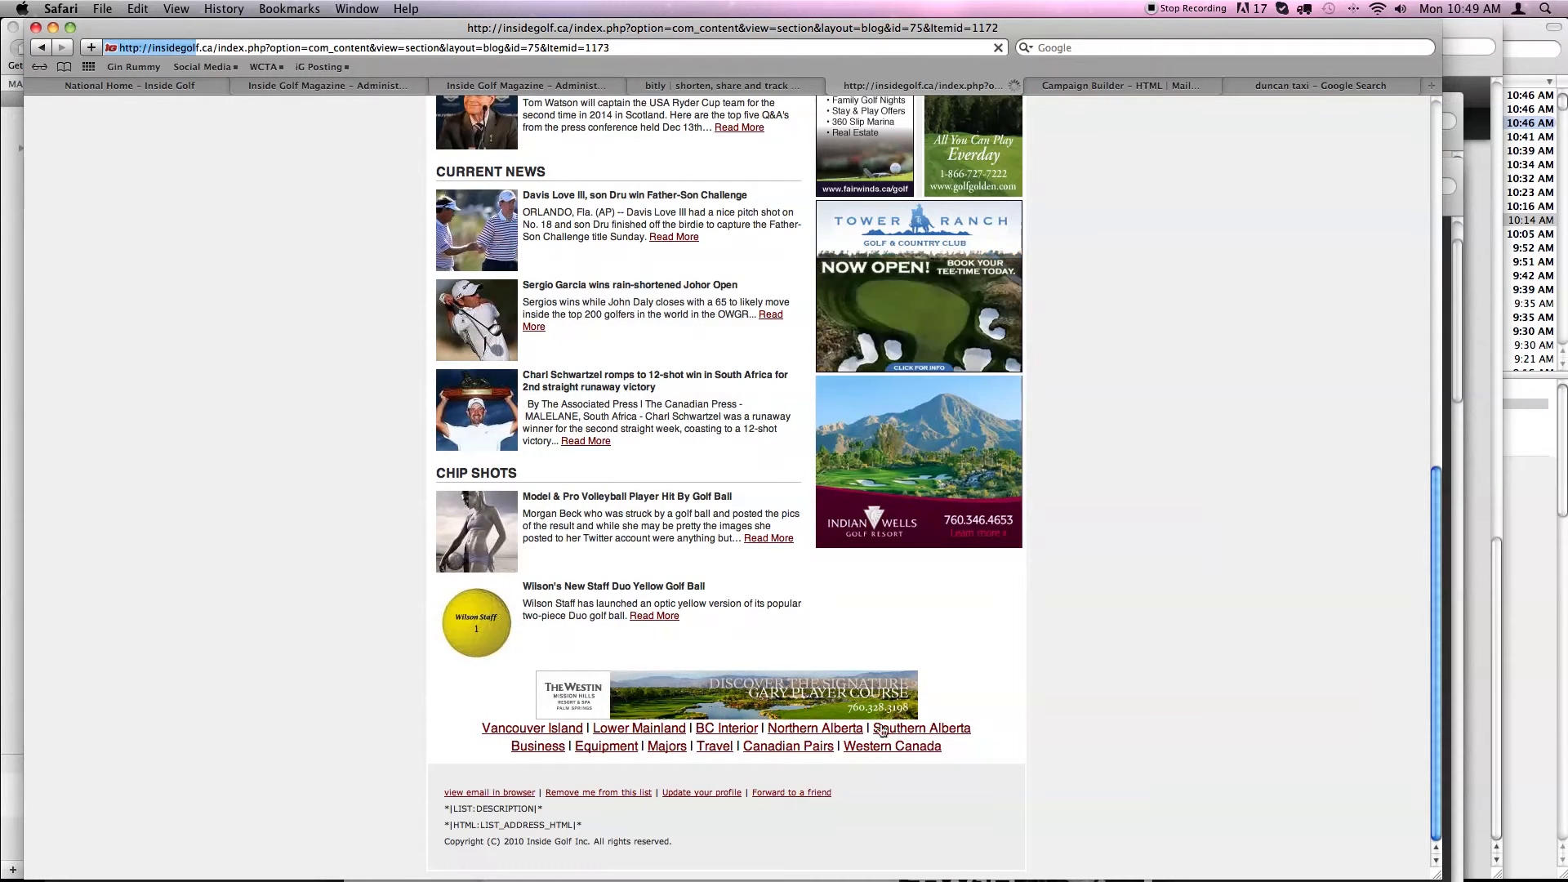
click(620, 48)
key(super+c)
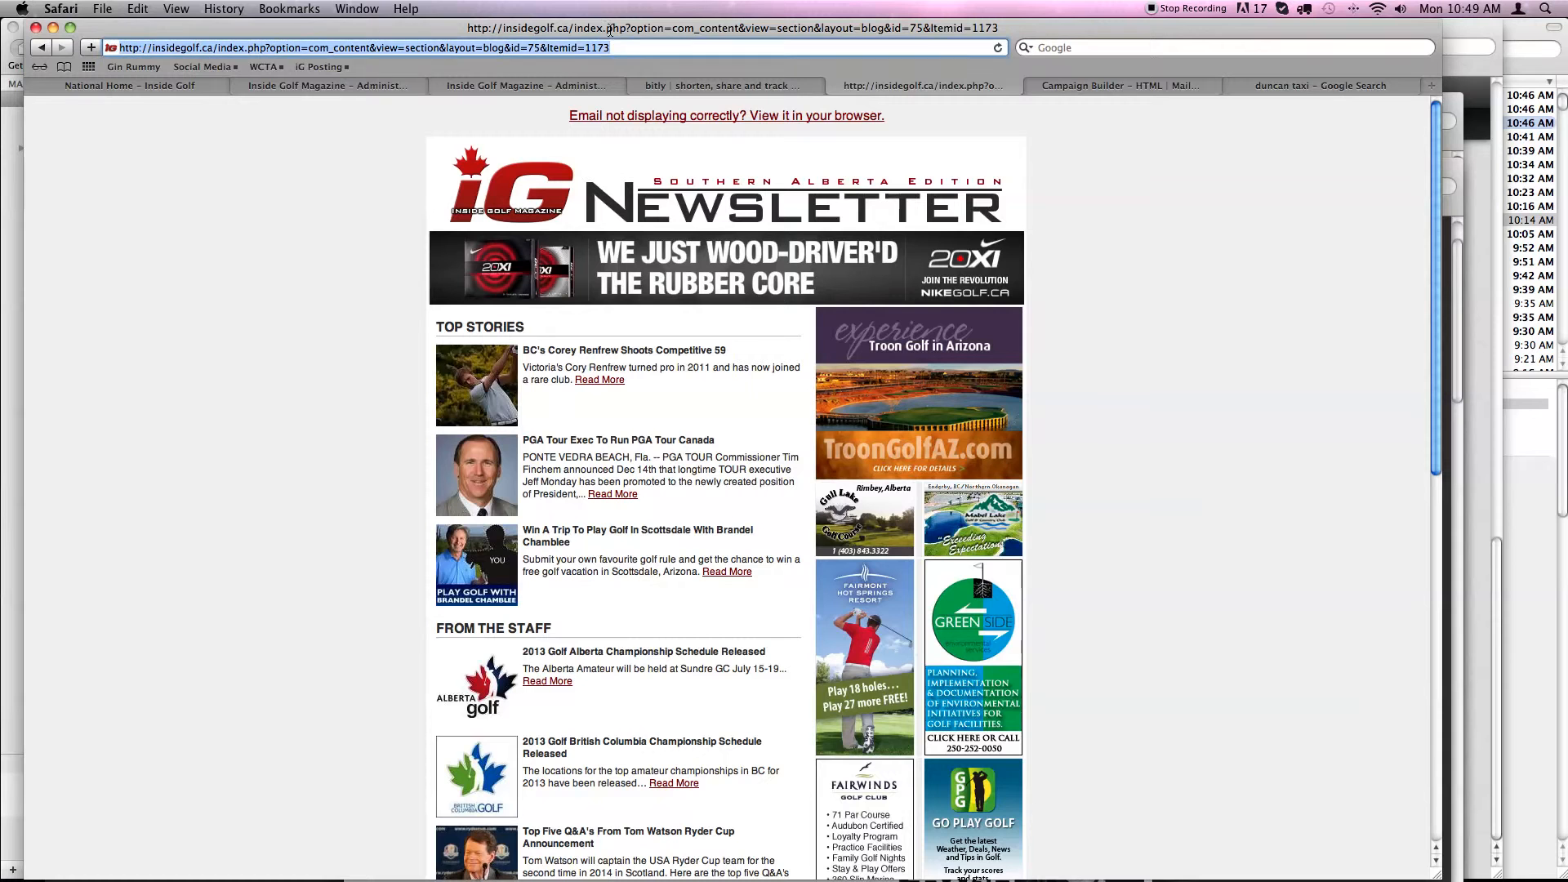
click(1149, 93)
click(389, 275)
key(super+v)
click(263, 400)
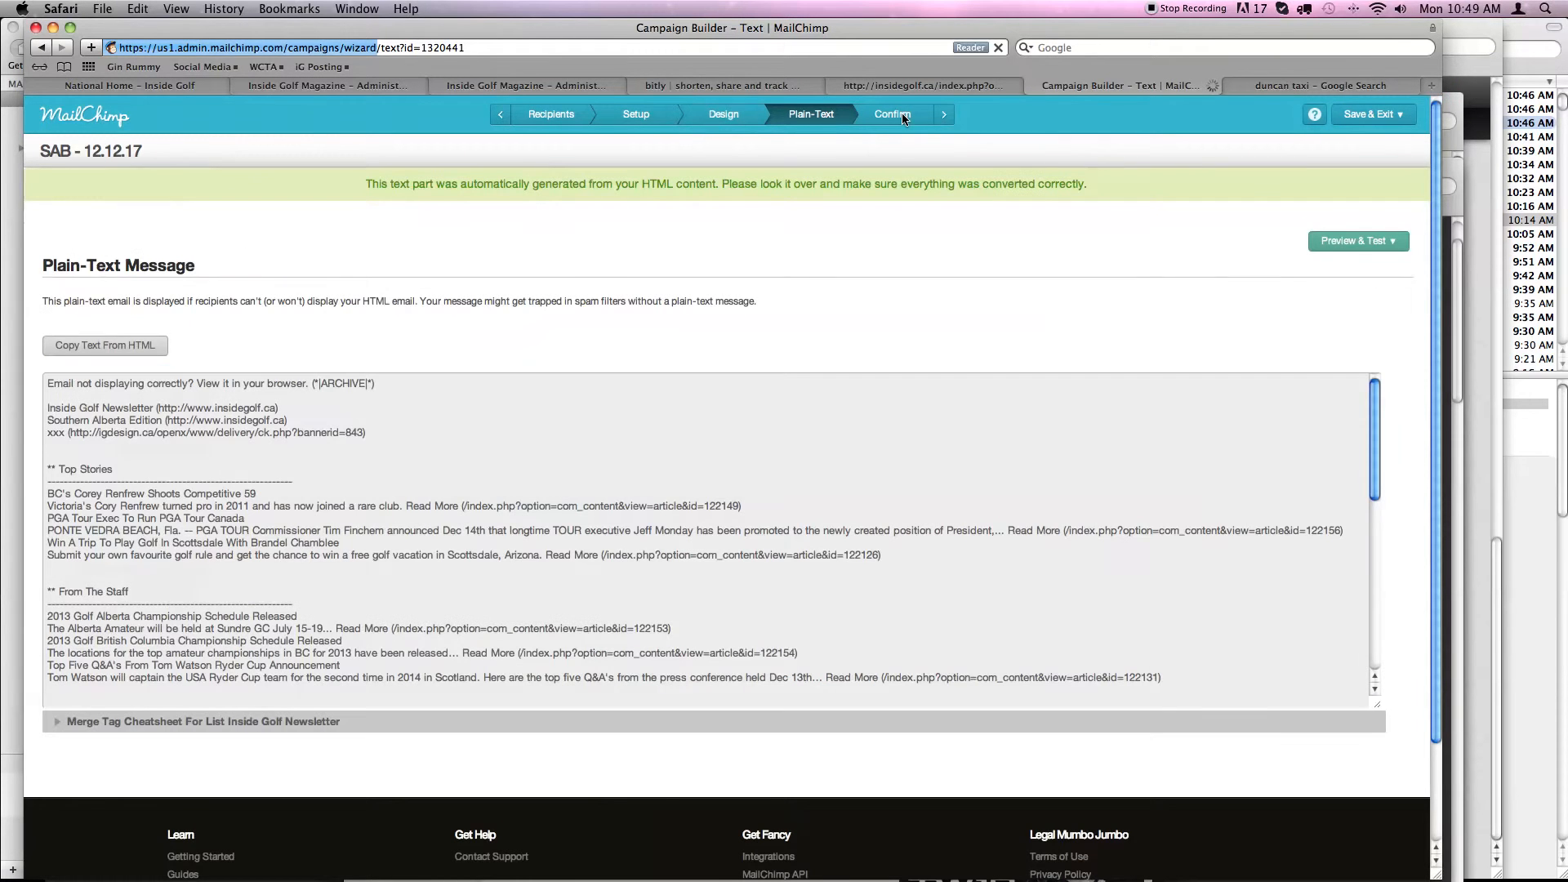
Continue to the pre-delivery checklist and review the Southern Alberta campaign's HTML preview.
click(903, 113)
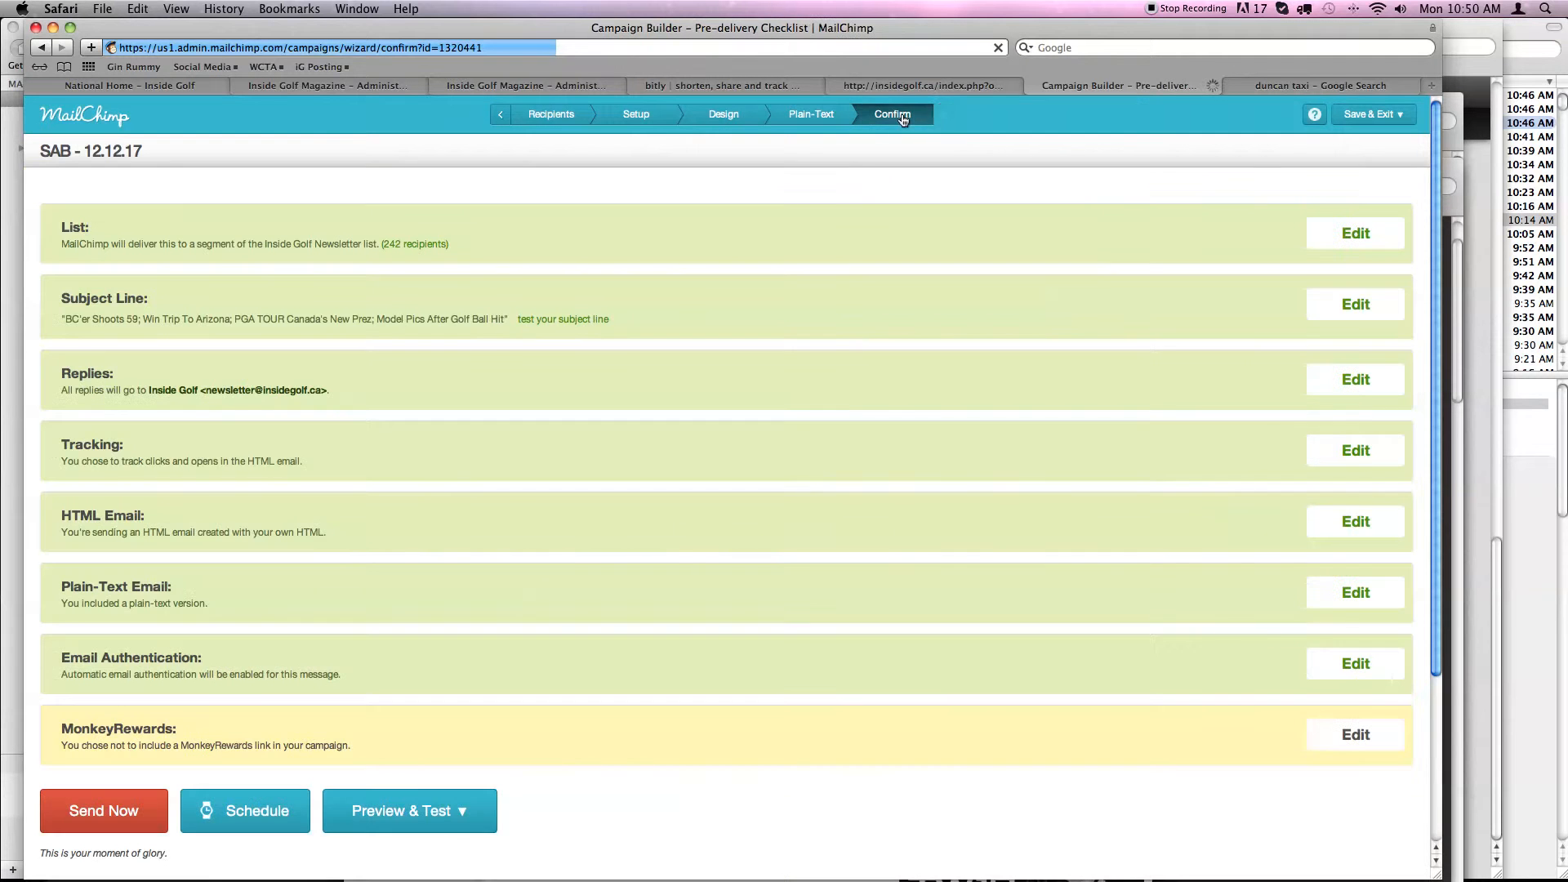
click(475, 816)
click(422, 841)
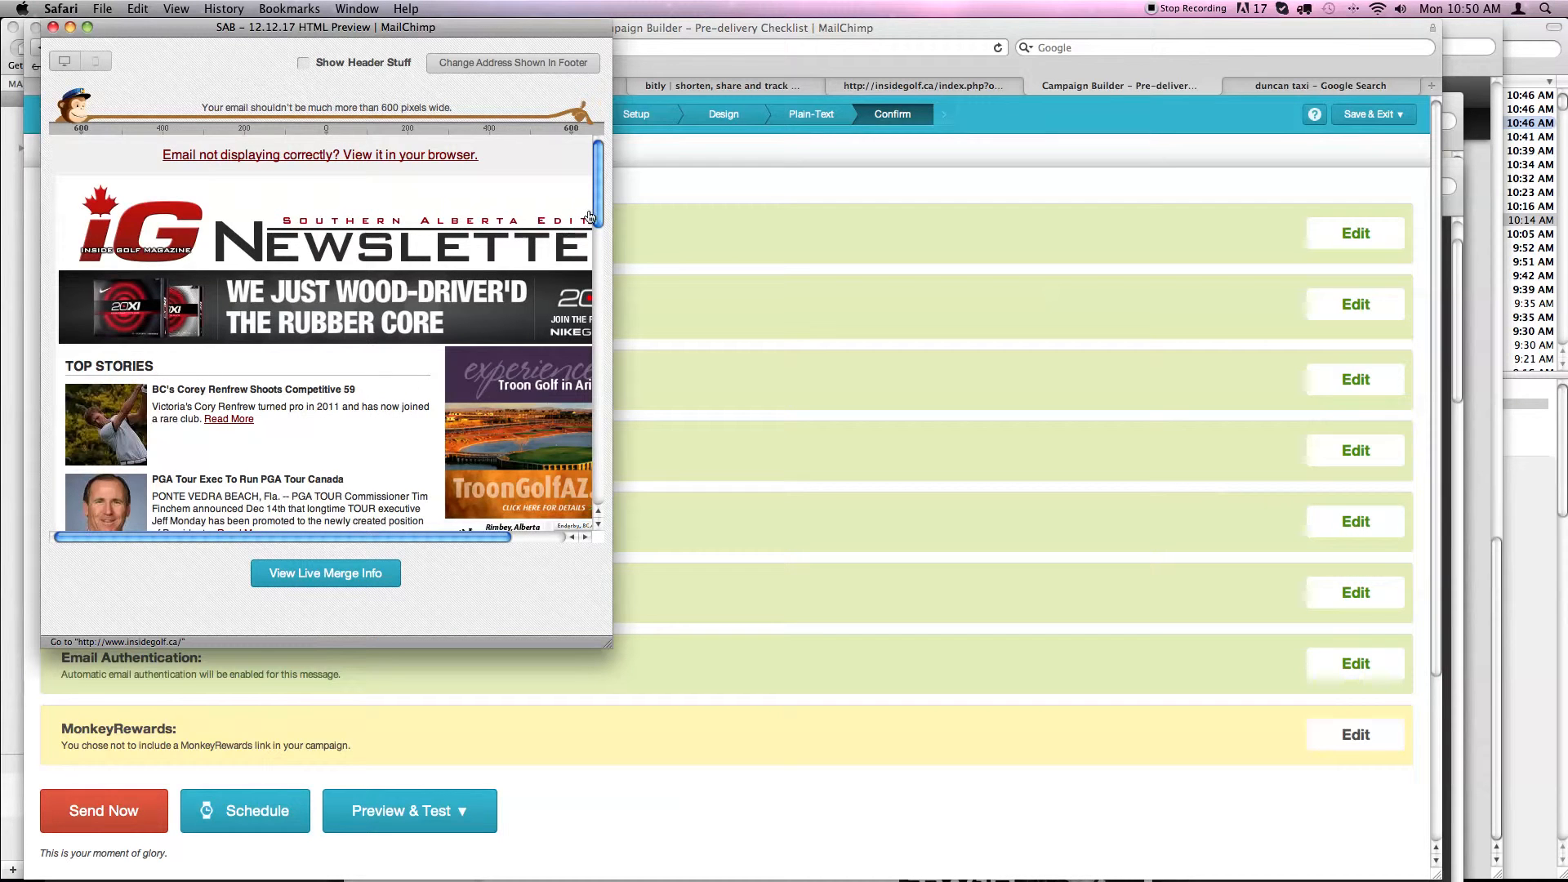
scroll(594, 243, down, 15)
scroll(318, 261, up, 2)
click(52, 27)
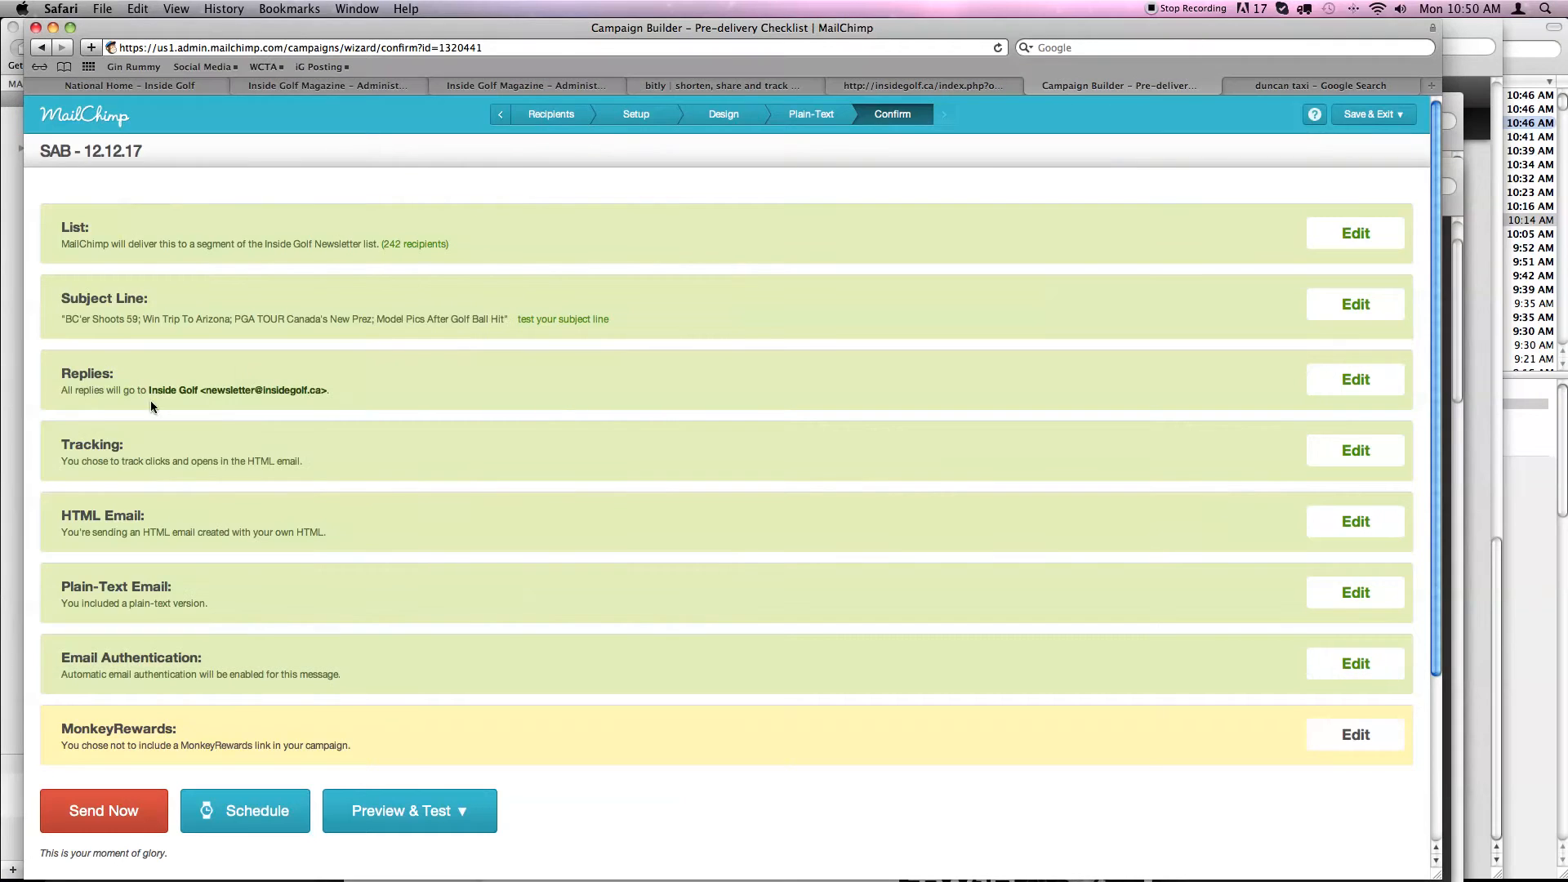
Send the Southern Alberta campaign immediately and return to the campaigns dashboard.
click(101, 815)
click(678, 561)
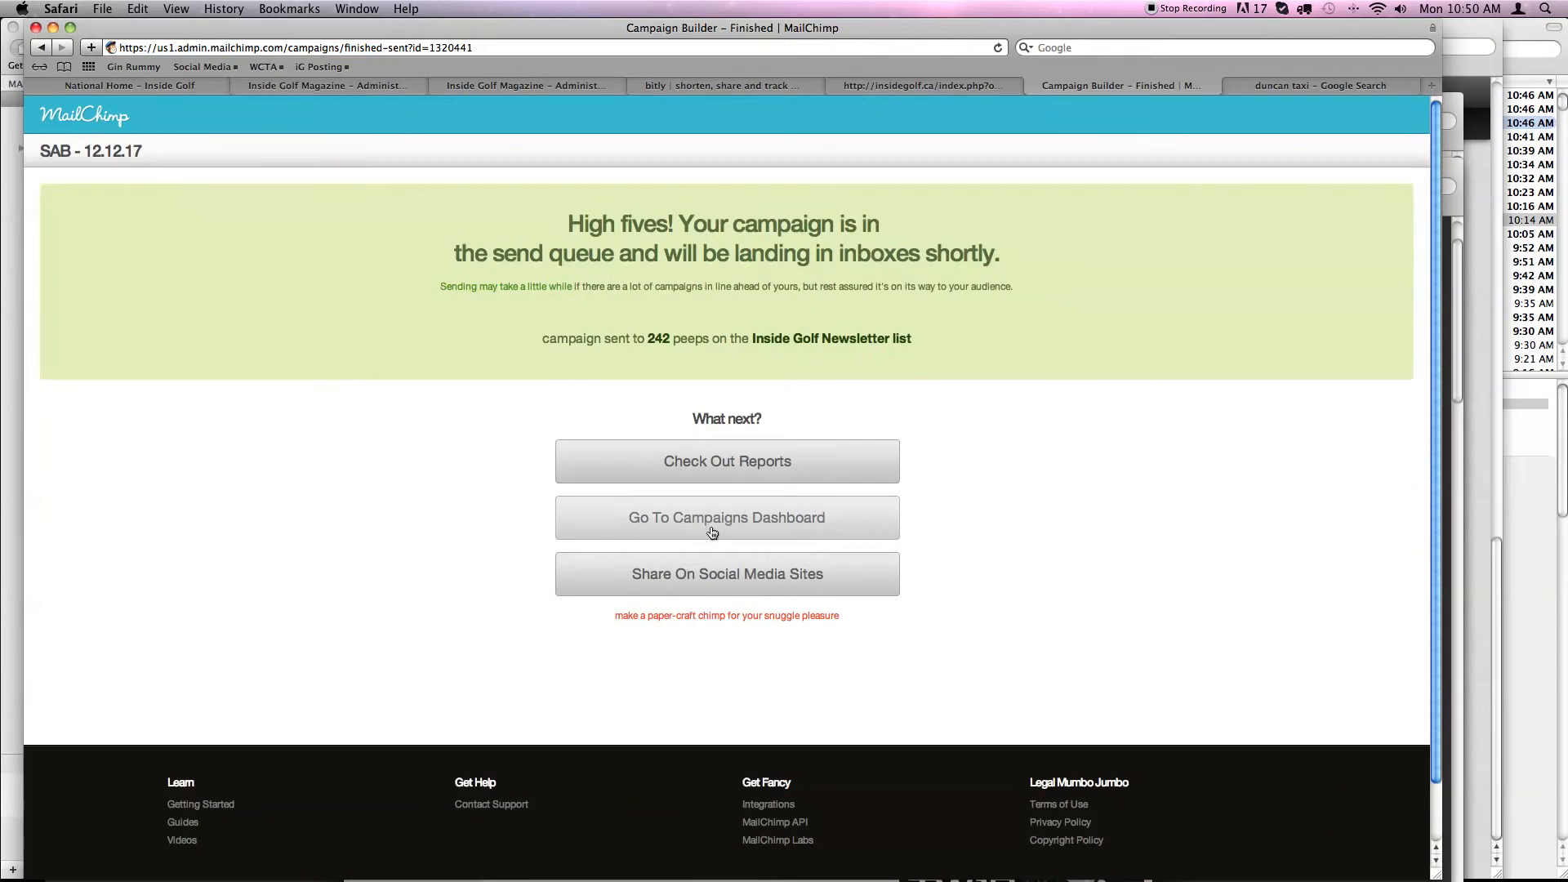
click(712, 532)
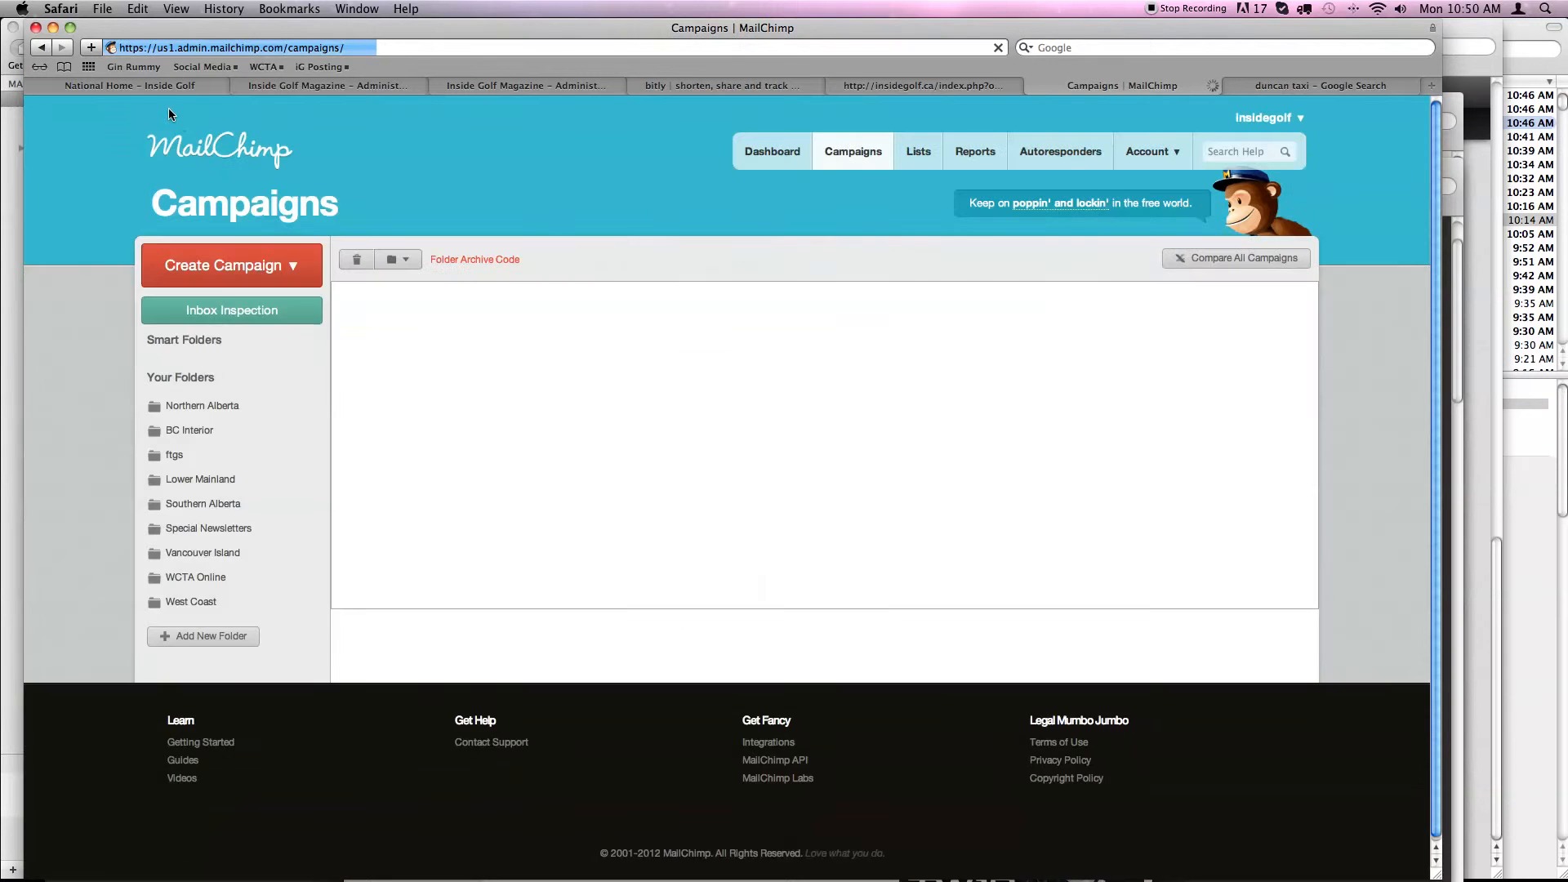
Create a regular campaign for the Inside Golf Newsletter segment where Group: Version is one of Canada-Wide.
click(230, 264)
click(229, 299)
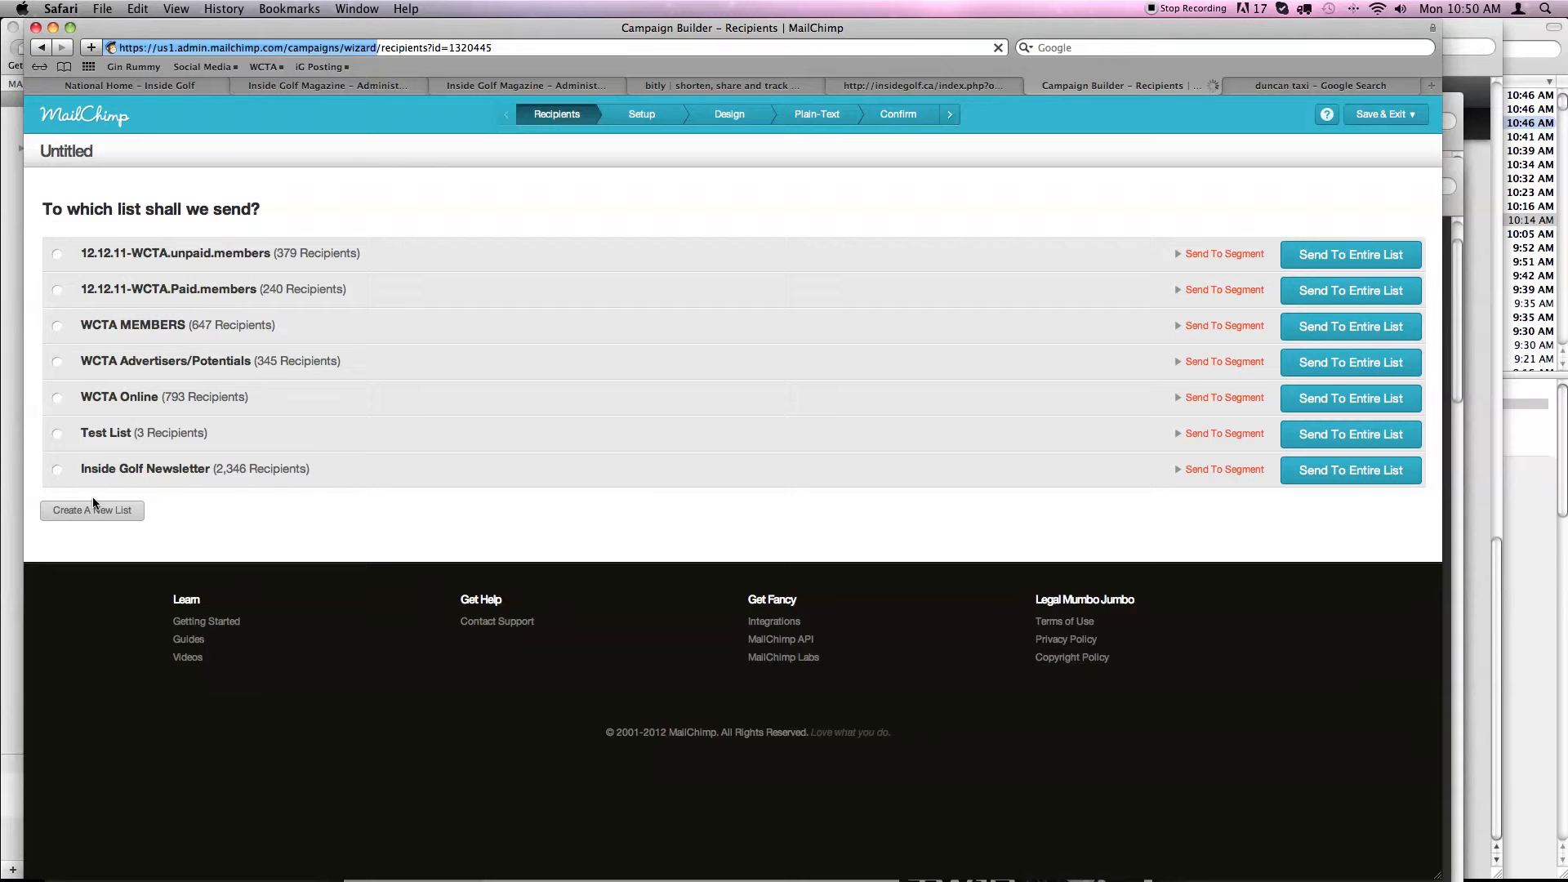
click(57, 469)
click(1237, 470)
click(273, 572)
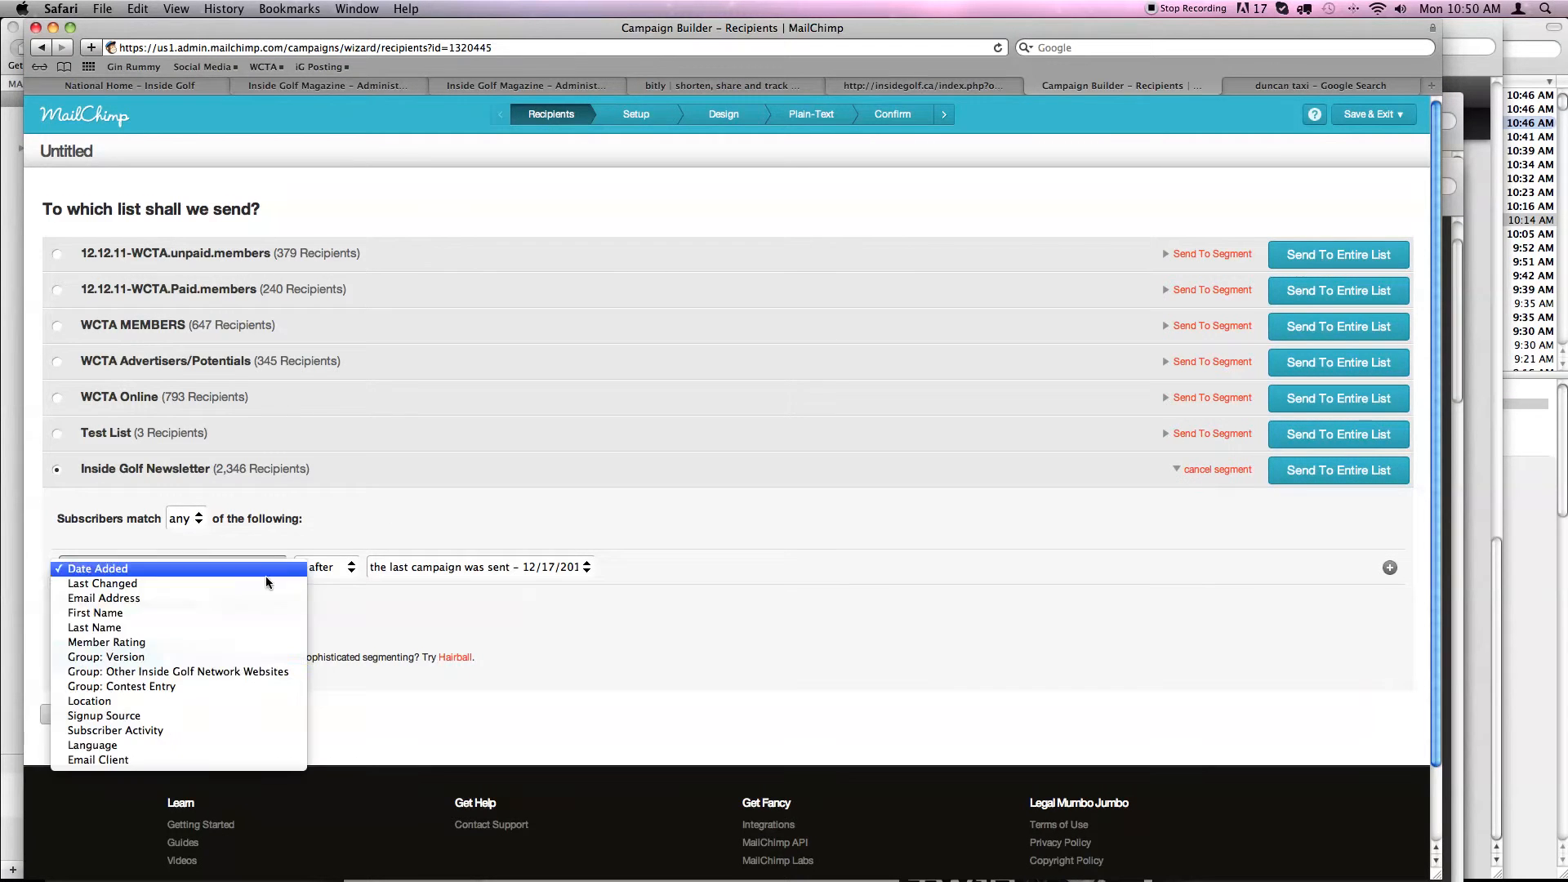
click(252, 658)
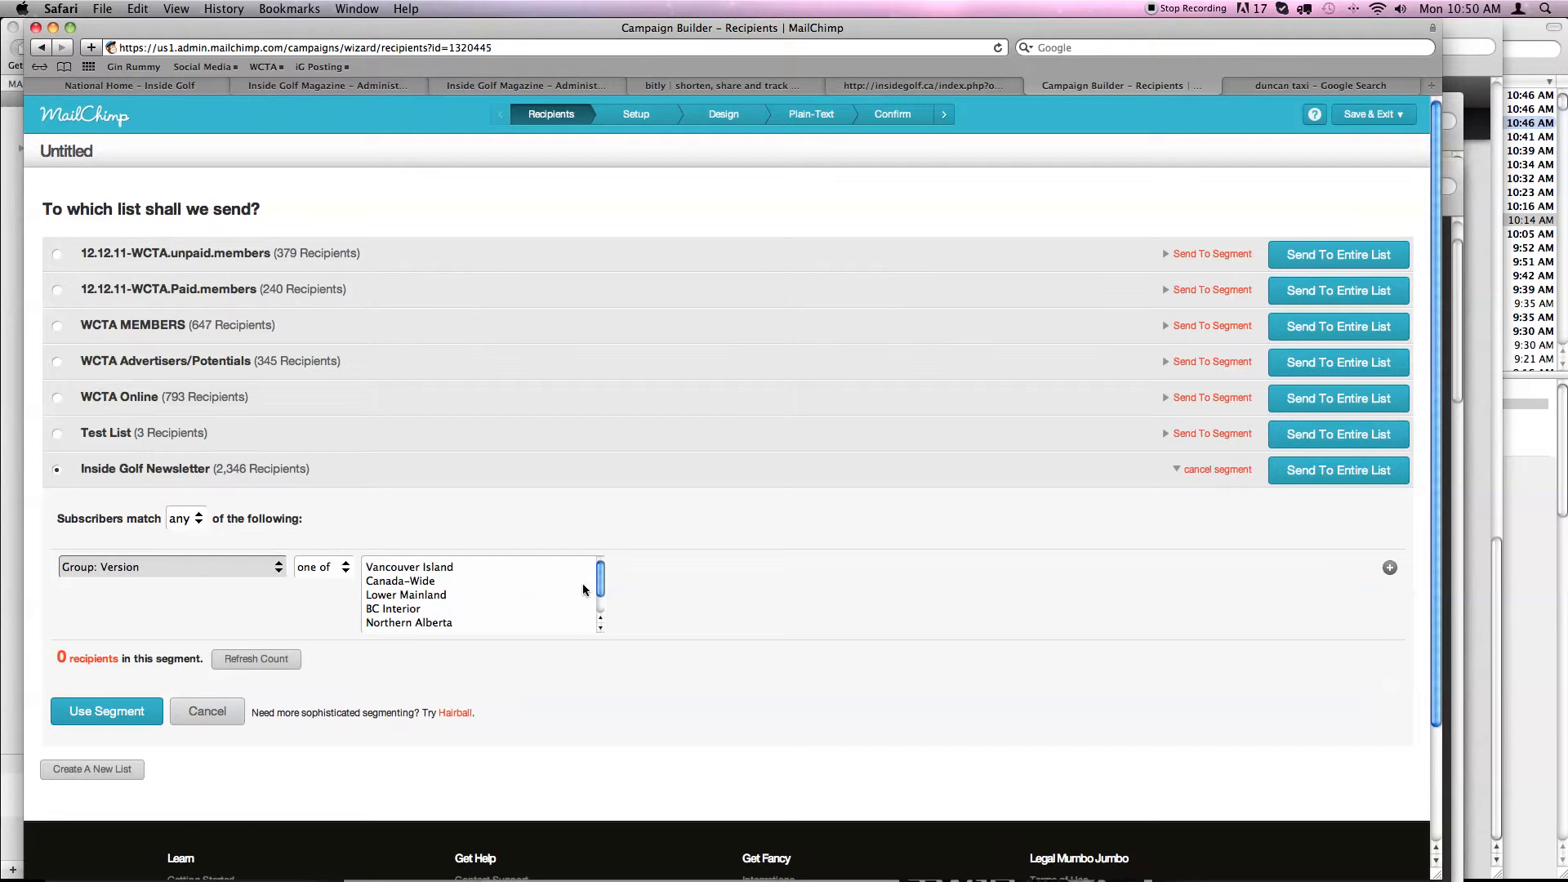
mouse_move(600, 593)
mouse_down()
mouse_move(600, 609)
mouse_move(602, 594)
mouse_up()
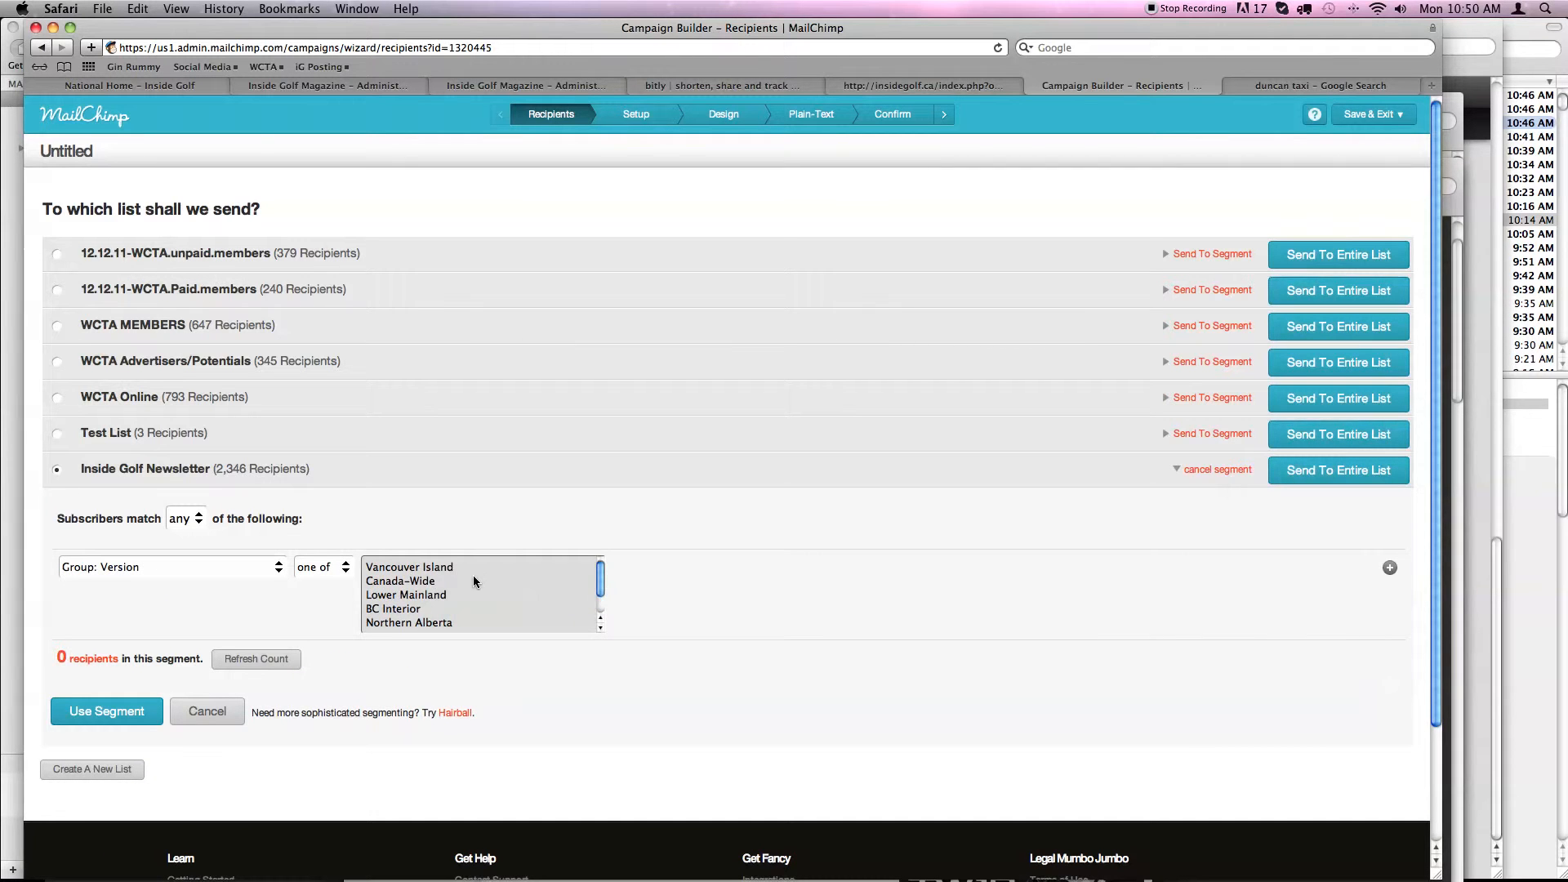
mouse_move(599, 588)
mouse_down()
mouse_move(599, 602)
mouse_move(600, 571)
mouse_up()
click(471, 584)
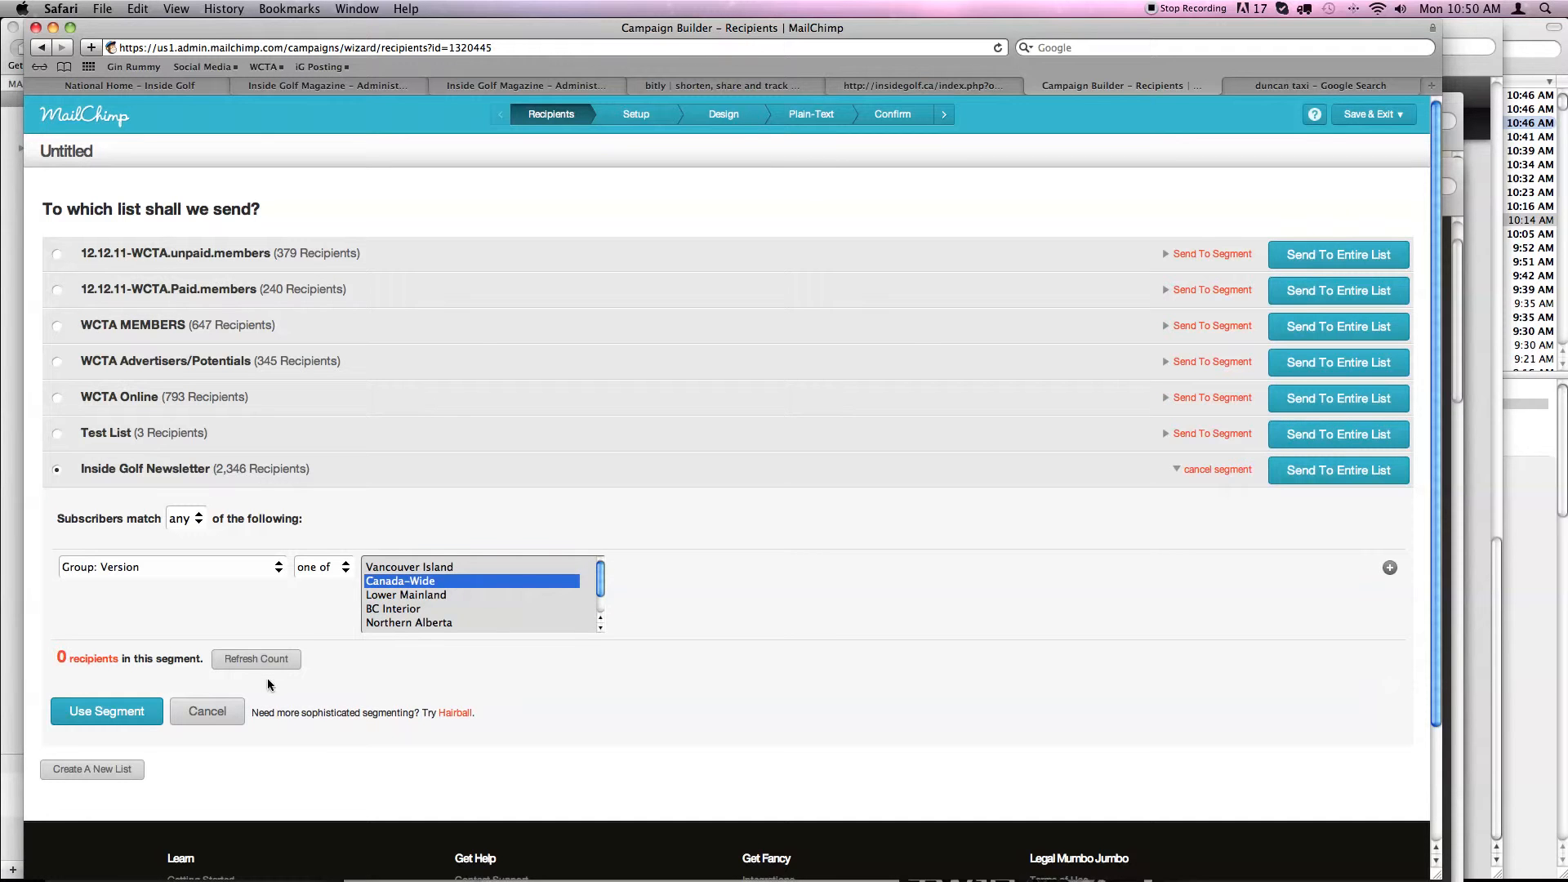
click(136, 726)
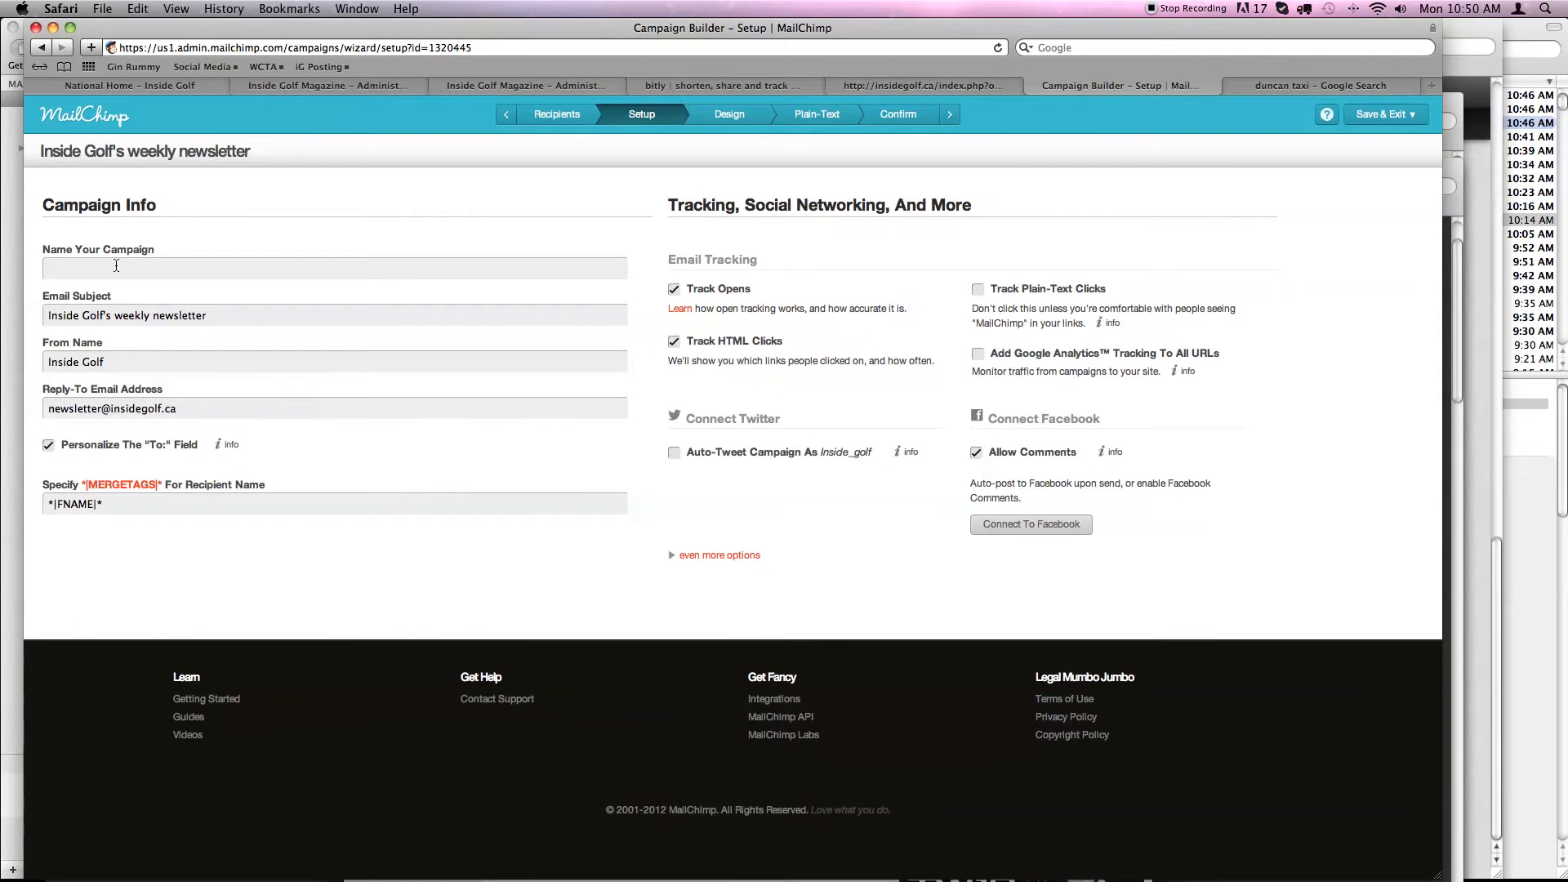
Name the campaign "WC - 12.12.17" and enter the subject "BC'er Shoots 59; Win Trip To Arizona; PGA TOUR Canada's New Prez; Model Pics After Golf Ball Hit".
click(116, 265)
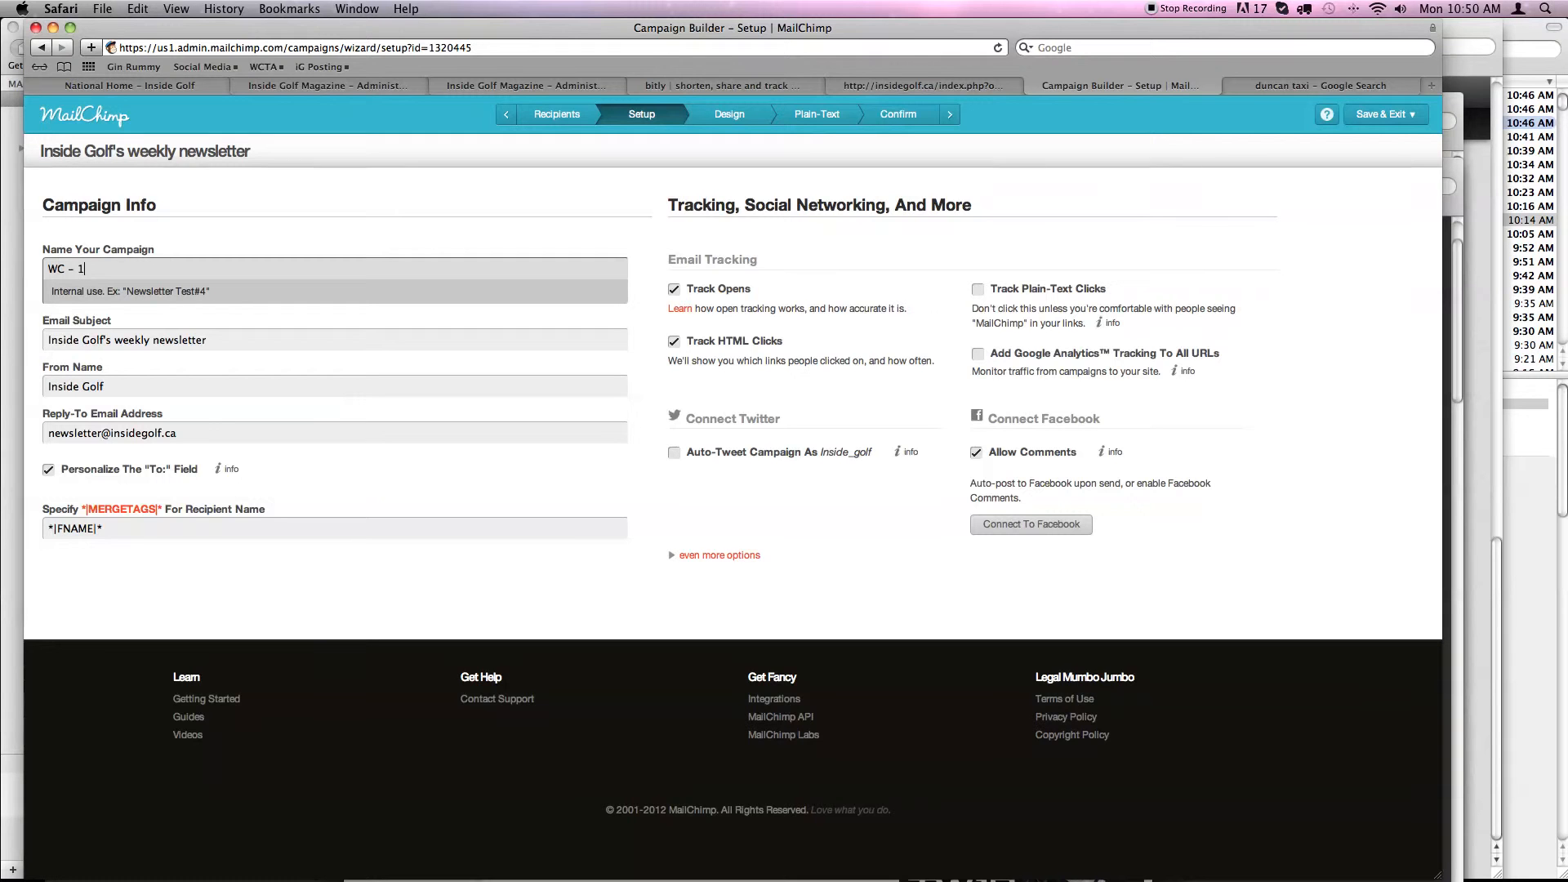
text(WC - 12.12.17)
mouse_move(773, 878)
click(456, 850)
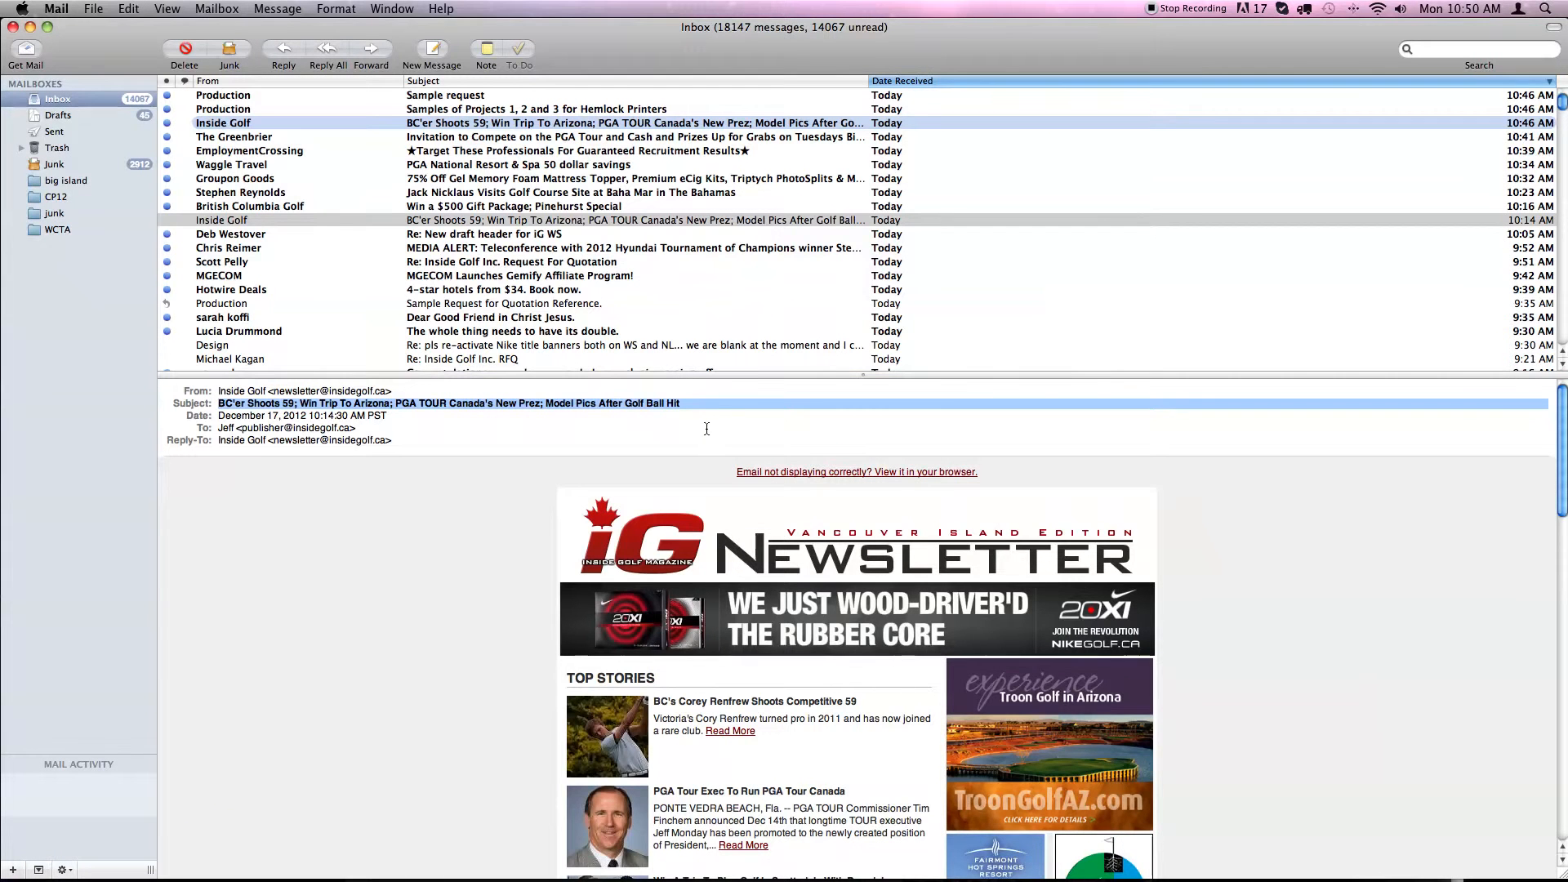
mouse_move(601, 879)
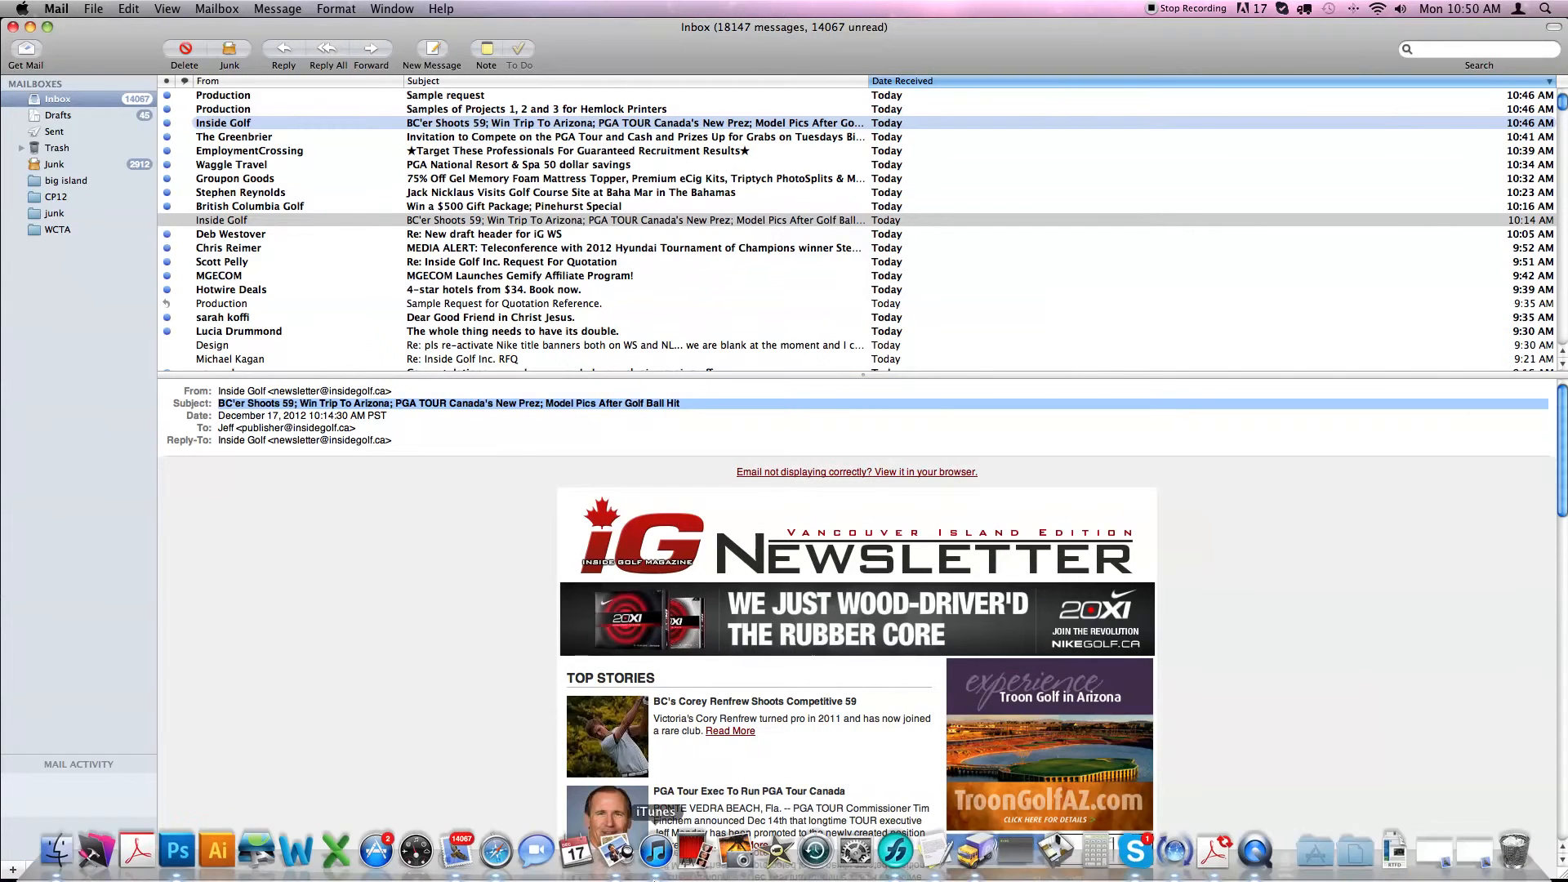
click(493, 852)
click(177, 305)
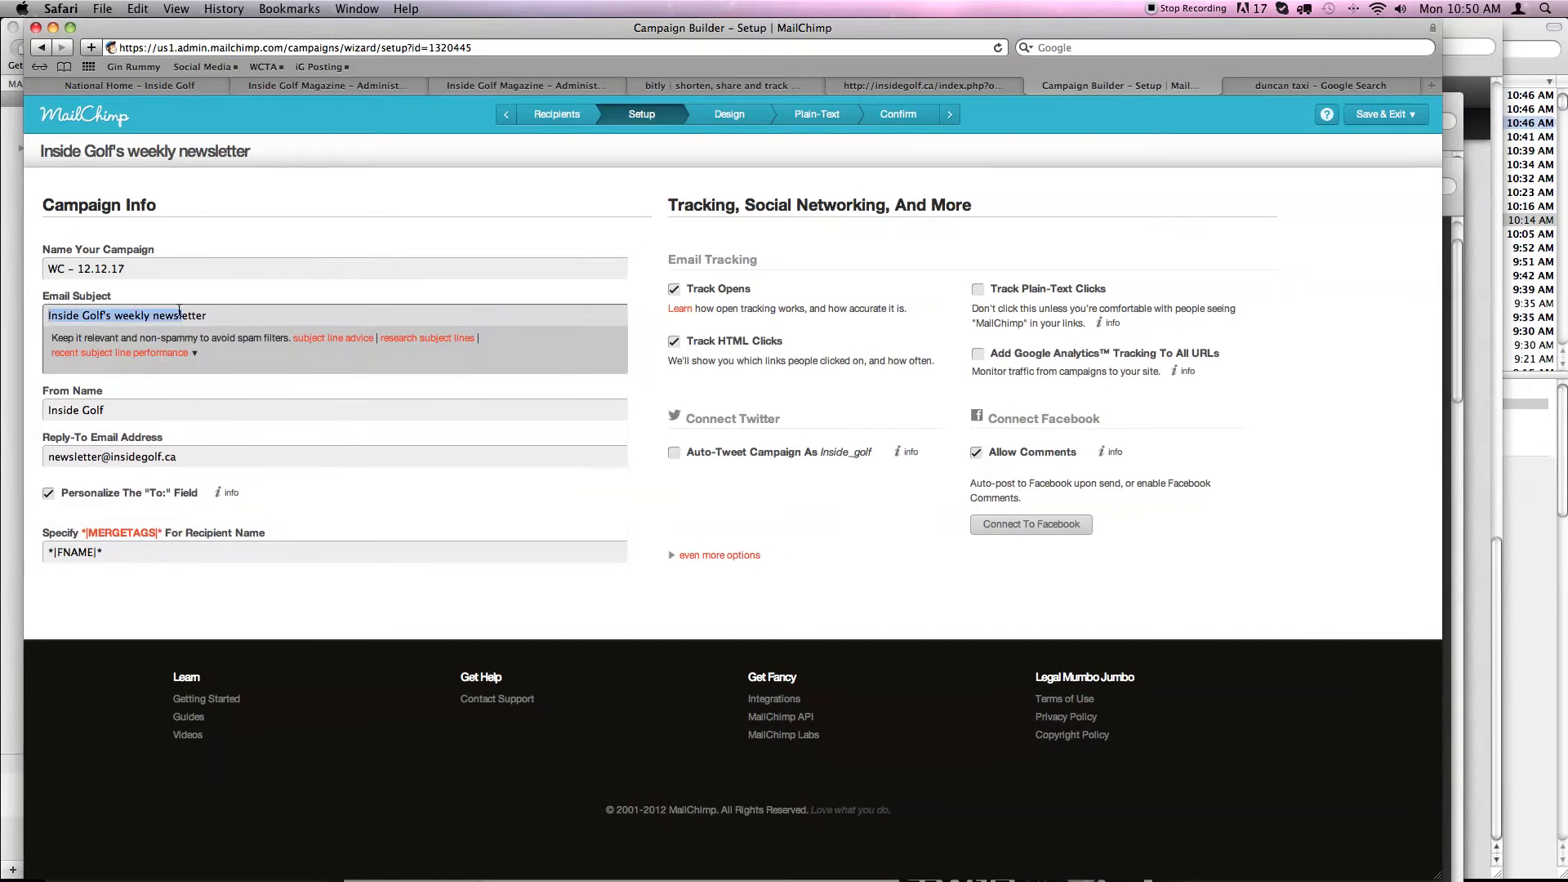
triple_click(209, 316)
text(BC'er Shoots 59; Win Trip To Arizona; PGA TOUR Canada's New Prez; Model Pics After Golf Ball Hit)
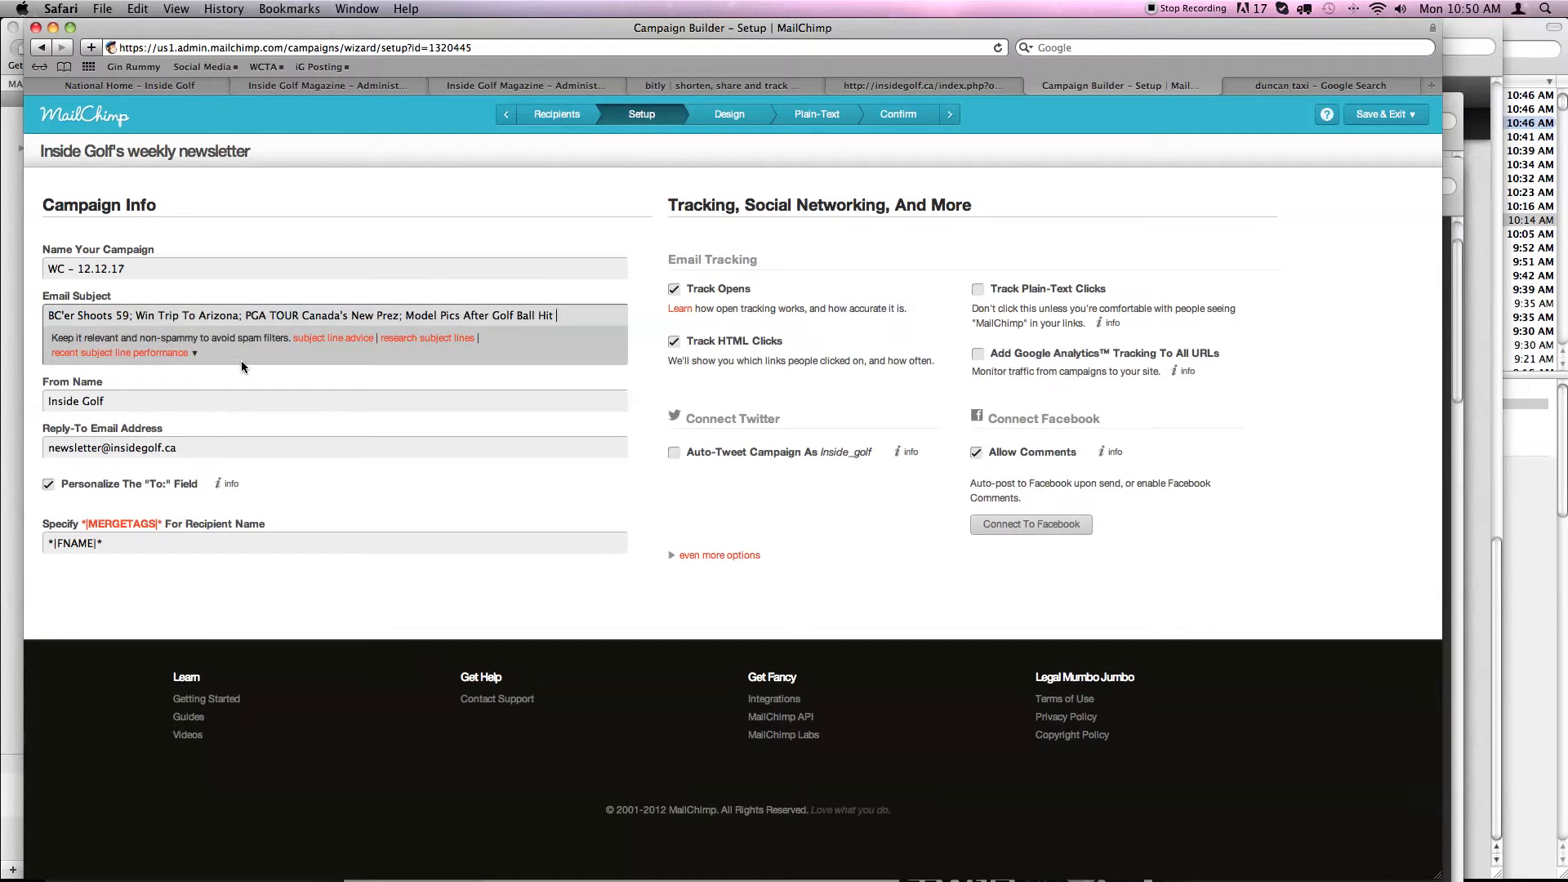
Add Google Analytics tracking to all URLs and proceed to the WC campaign's design stage.
click(978, 354)
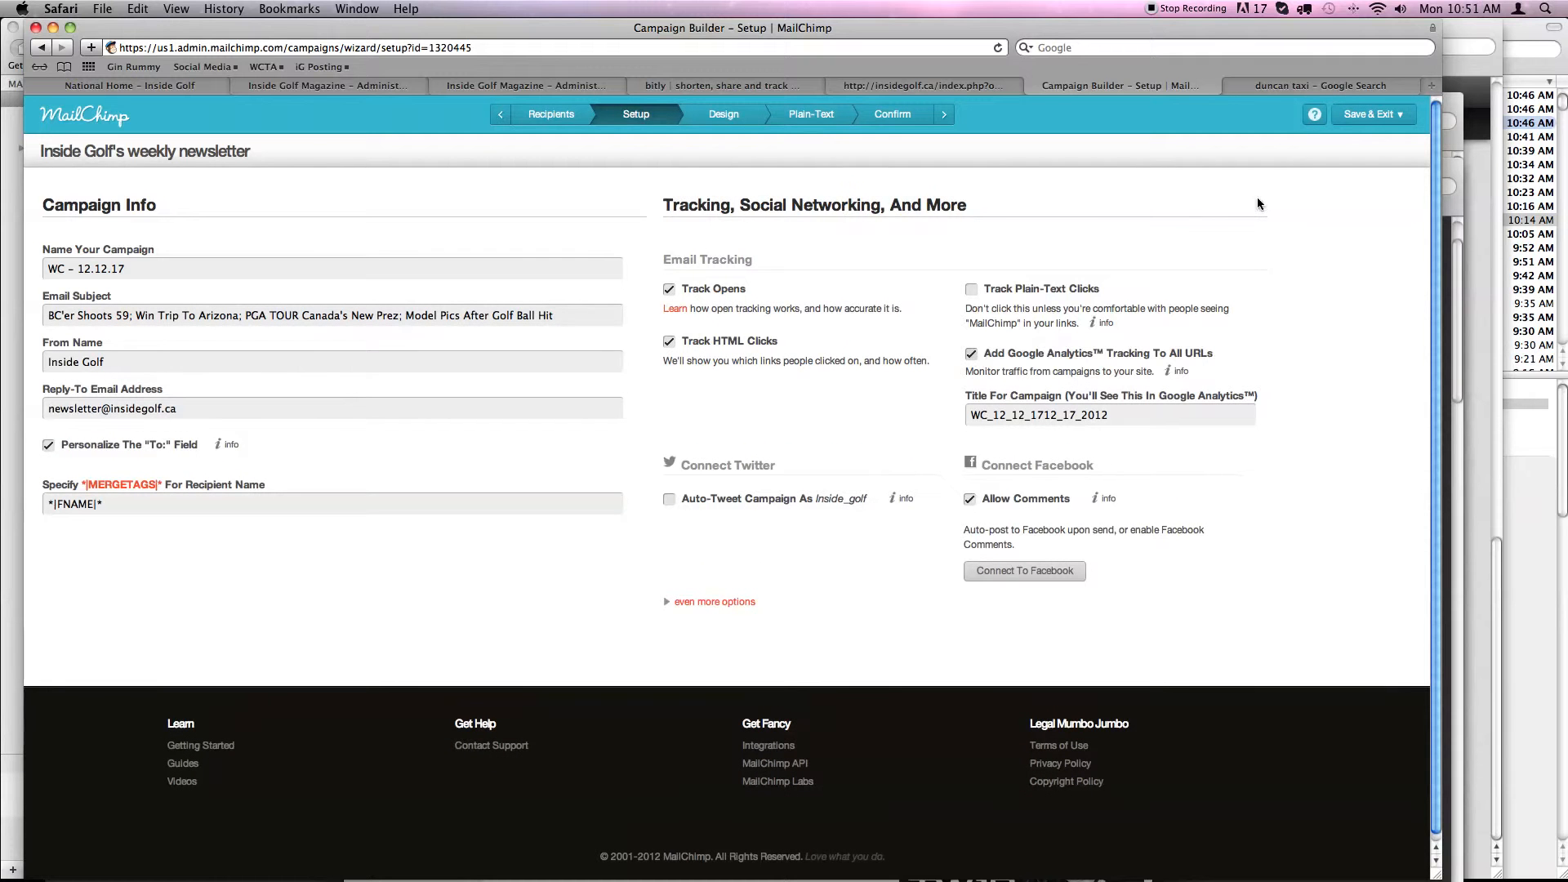
click(724, 114)
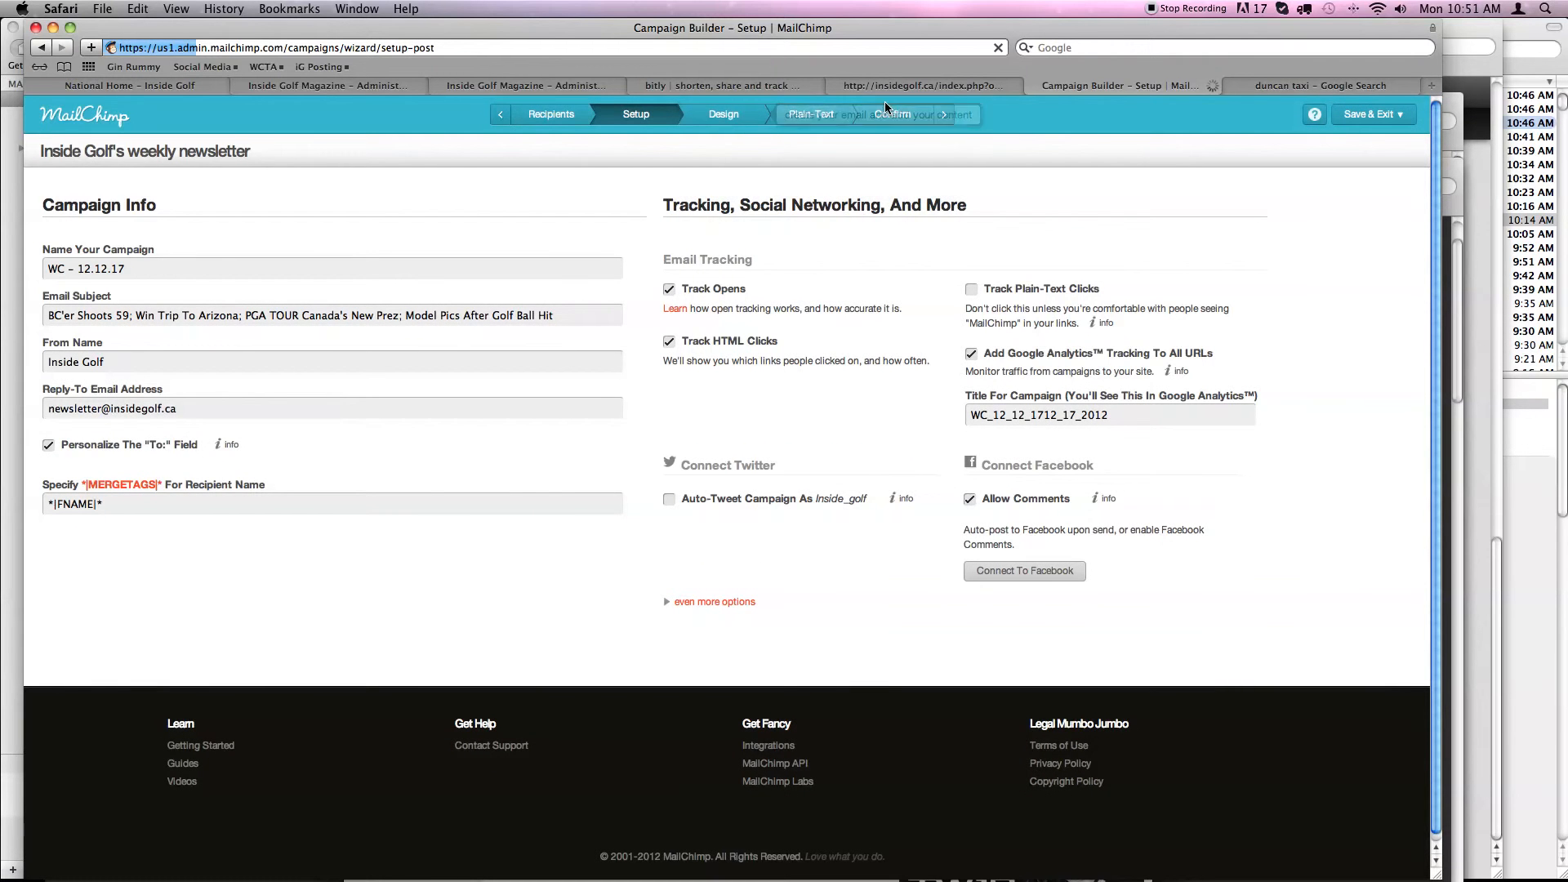
Open the Western Canada edition from the footer links of the Southern Alberta newsletter page and copy its URL.
click(913, 87)
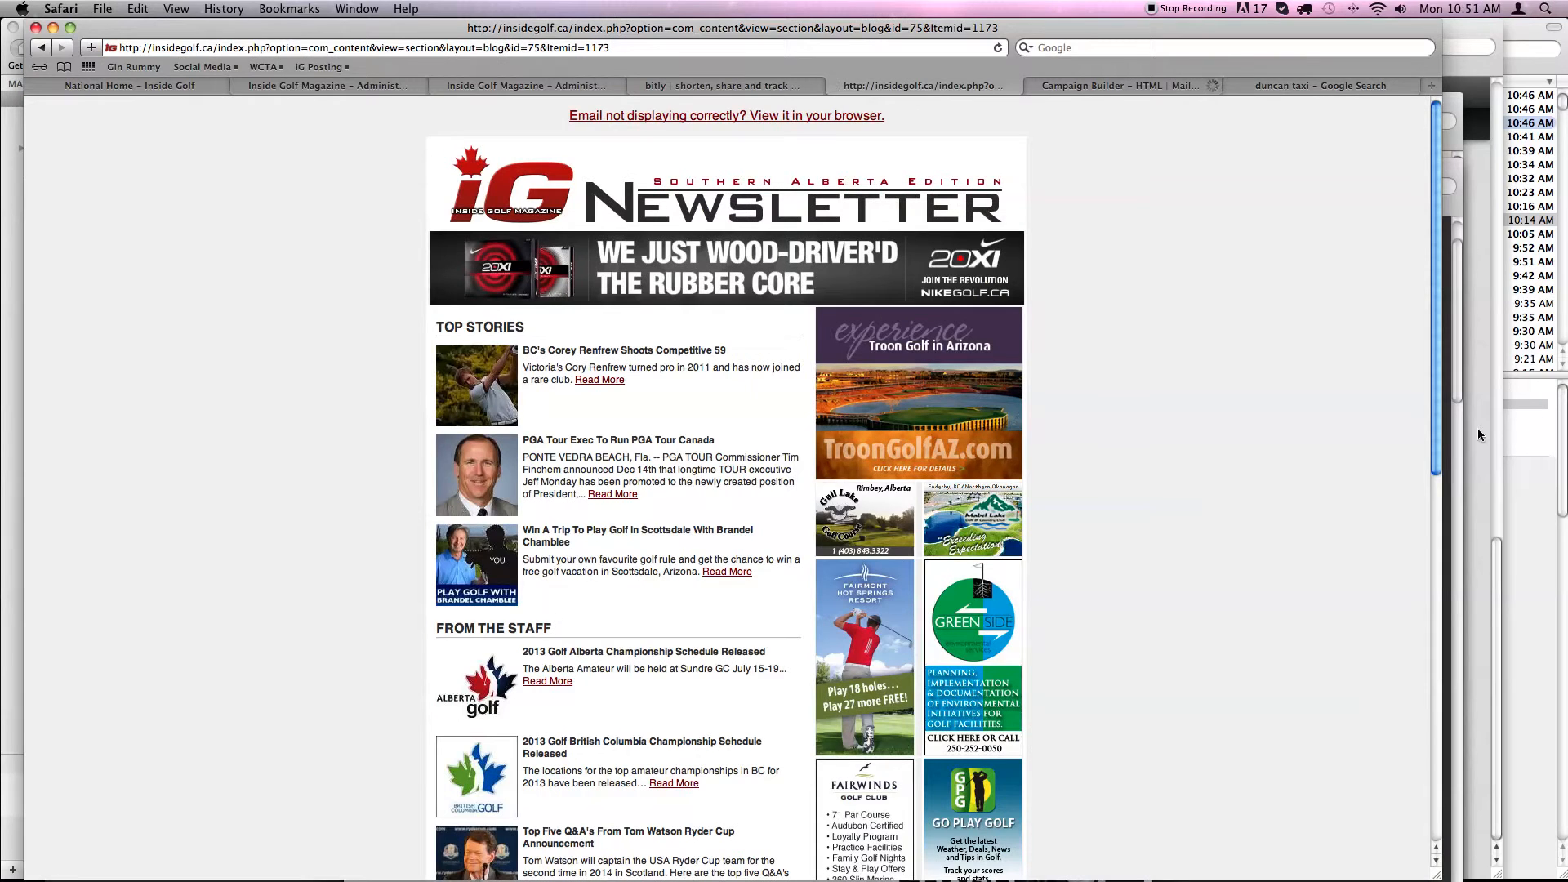
scroll(1355, 800, down, 10)
scroll(1356, 806, down, 1)
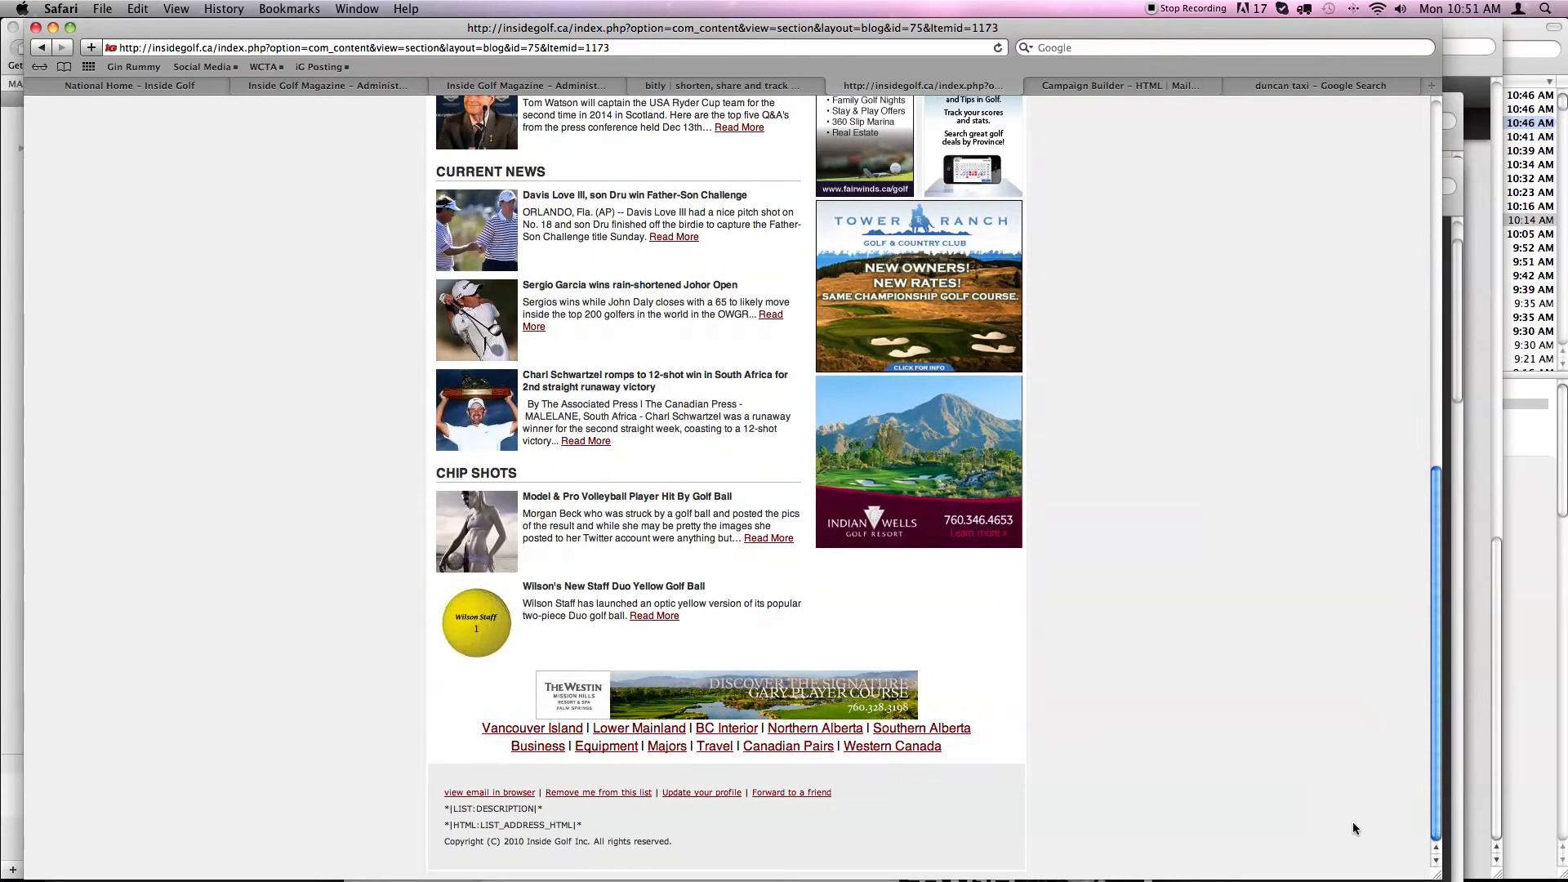
click(894, 750)
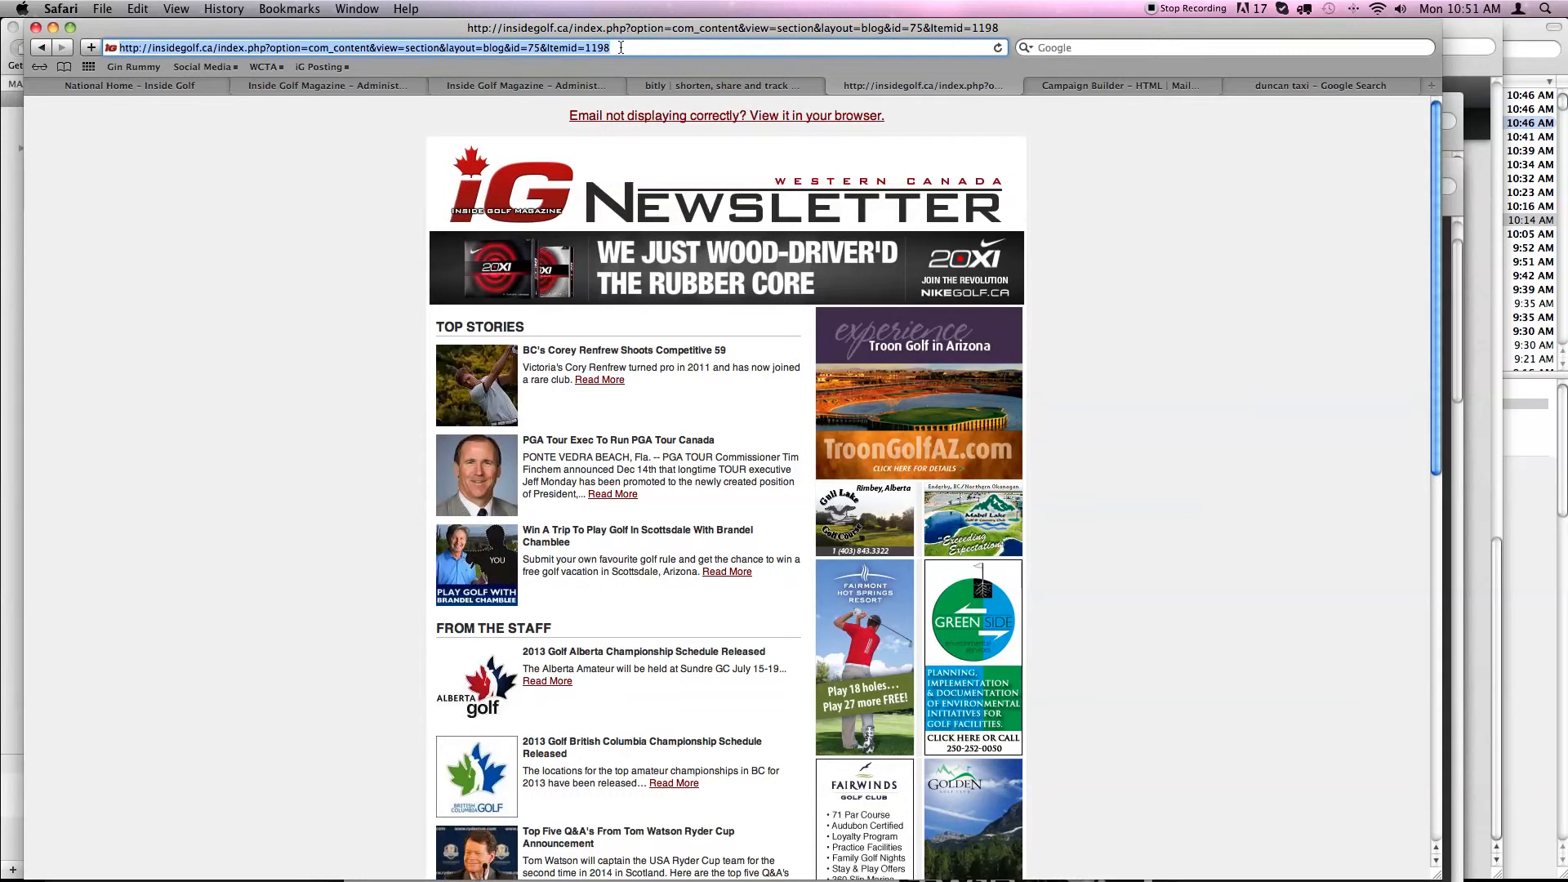
Import the Western Canada edition's web page from its URL as the campaign's email design.
click(1108, 86)
click(898, 640)
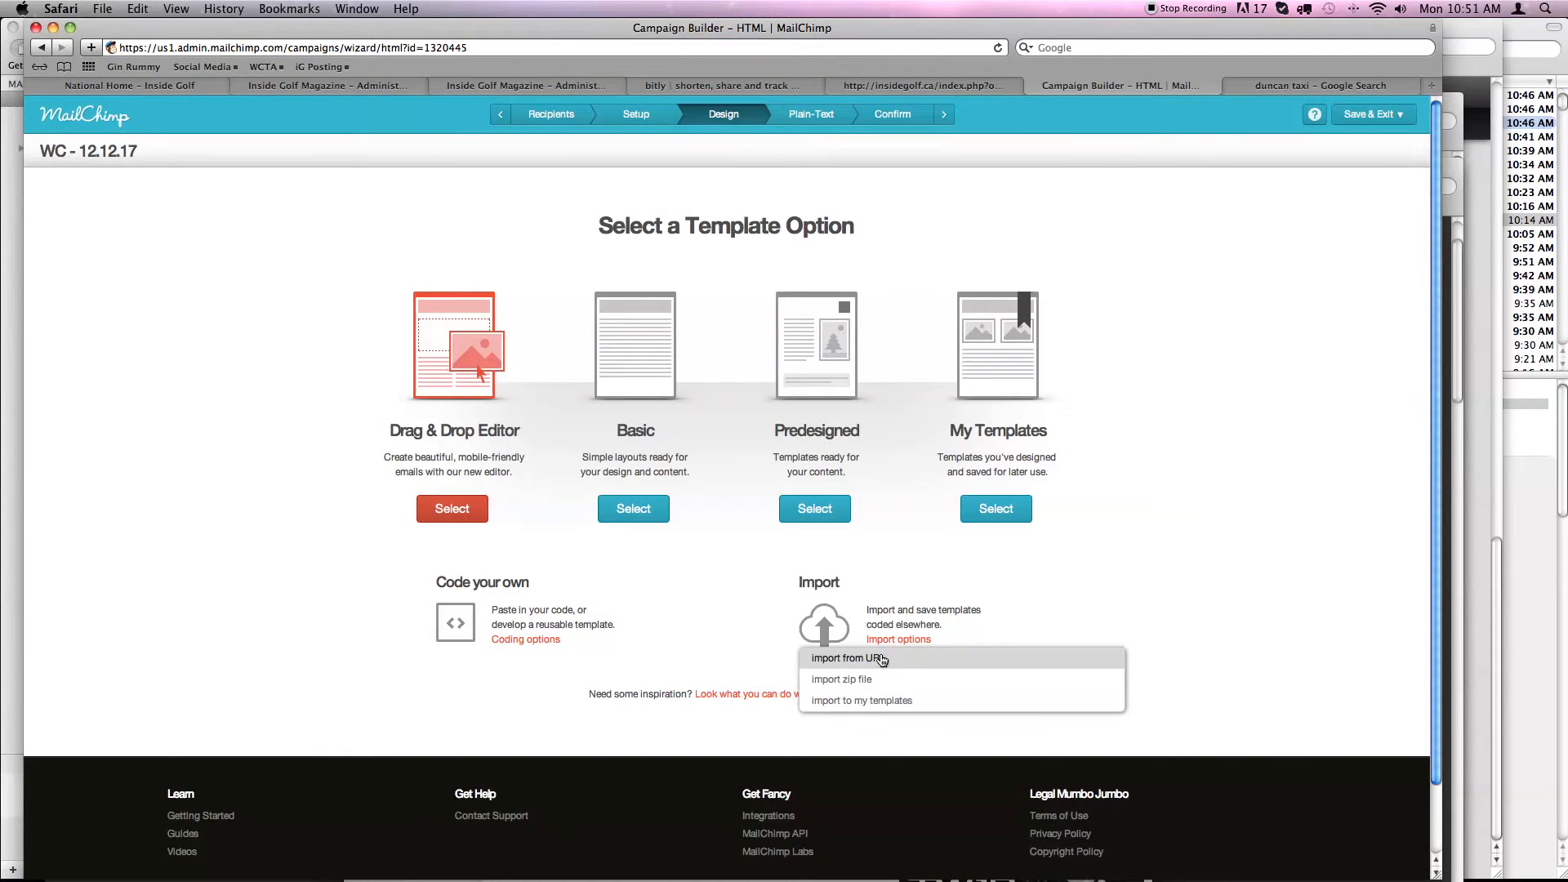
click(883, 661)
click(363, 284)
text(http://insidegolf.ca/index.php?option=com_content&view=section&layout=blog&id=75&Itemid=1198)
key(Return)
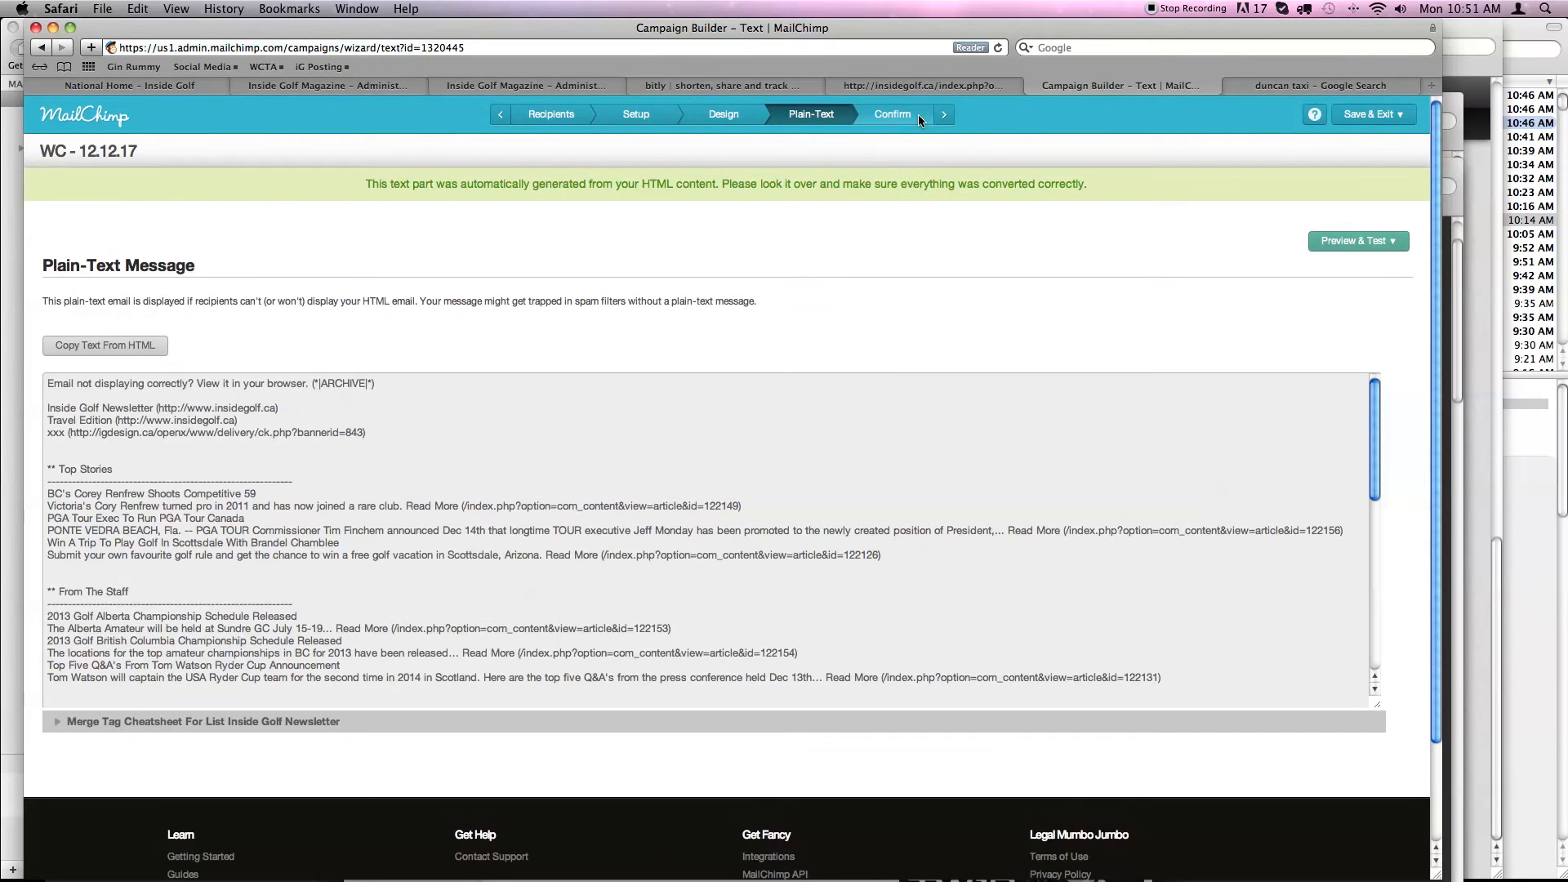
Continue to the pre-delivery checklist and review the Western Canada campaign's HTML preview.
click(918, 114)
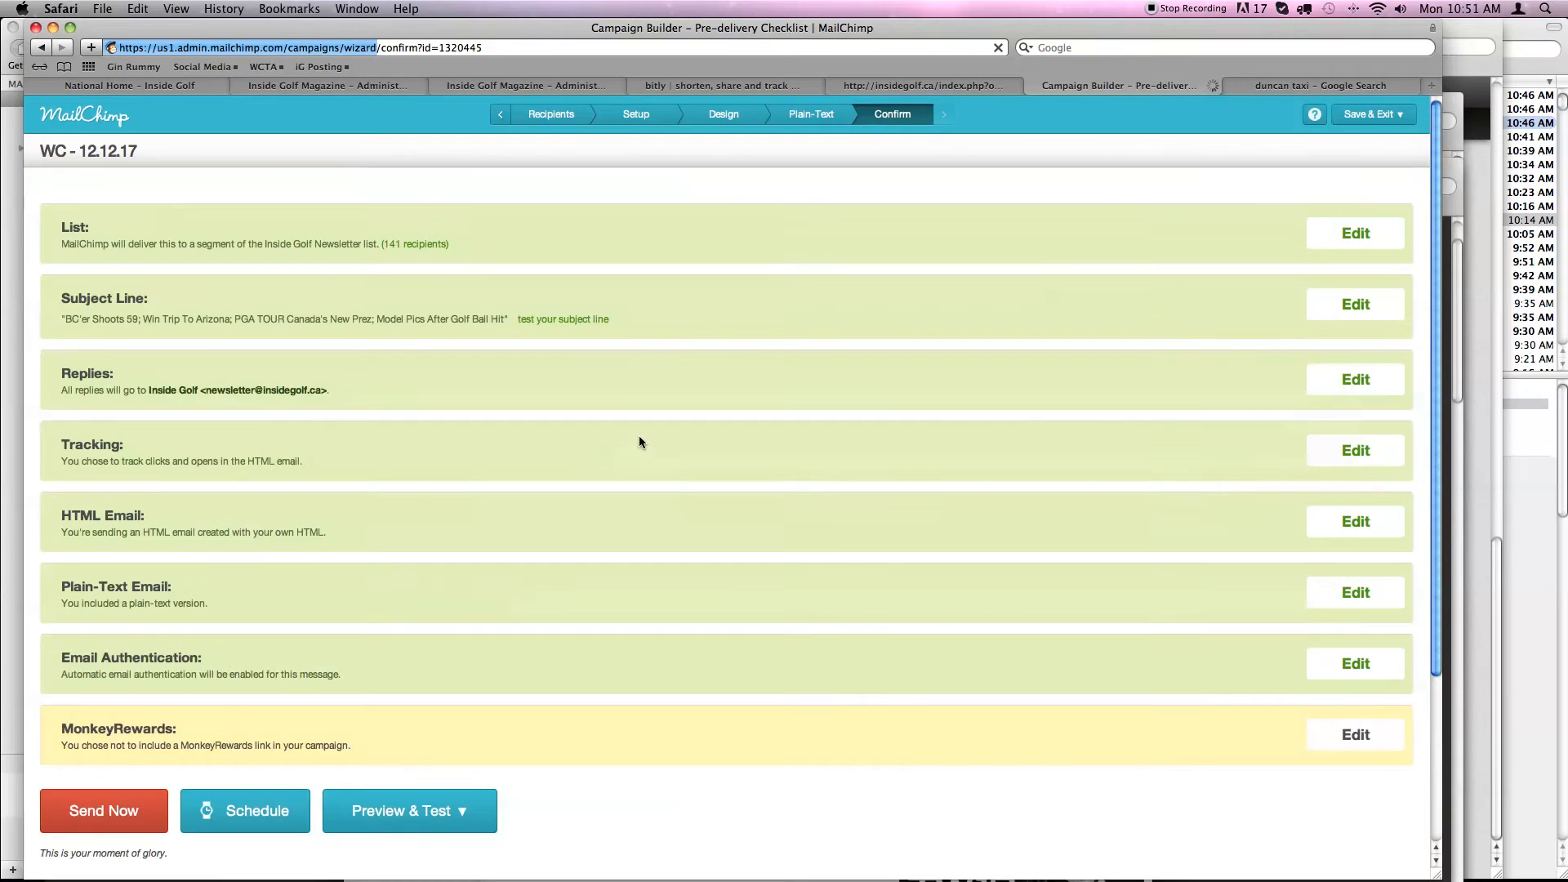
click(431, 826)
click(408, 845)
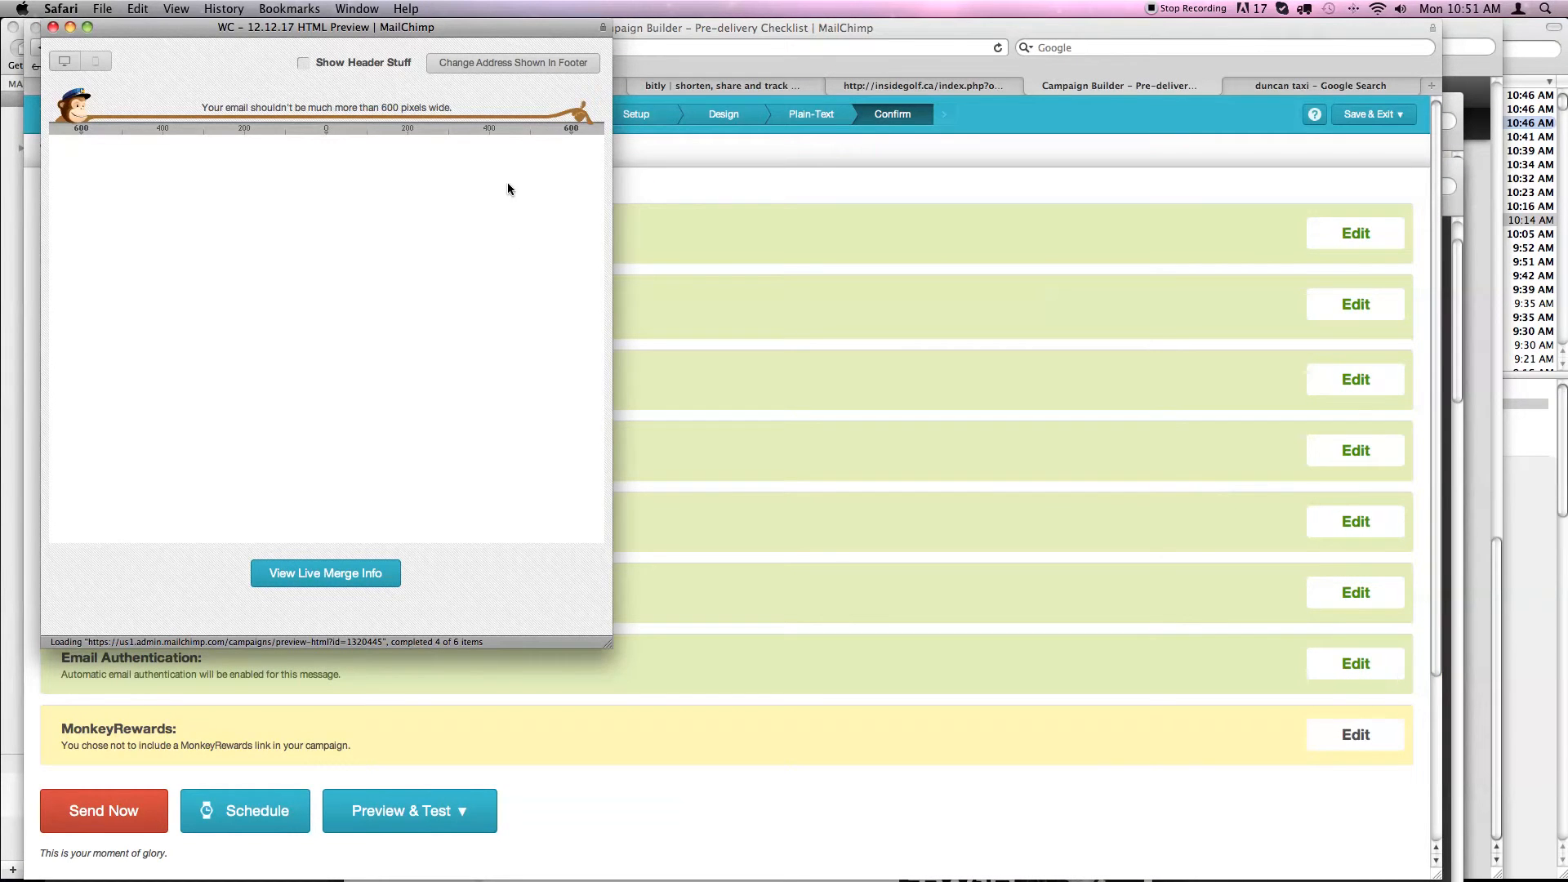
drag(599, 217, 432, 116)
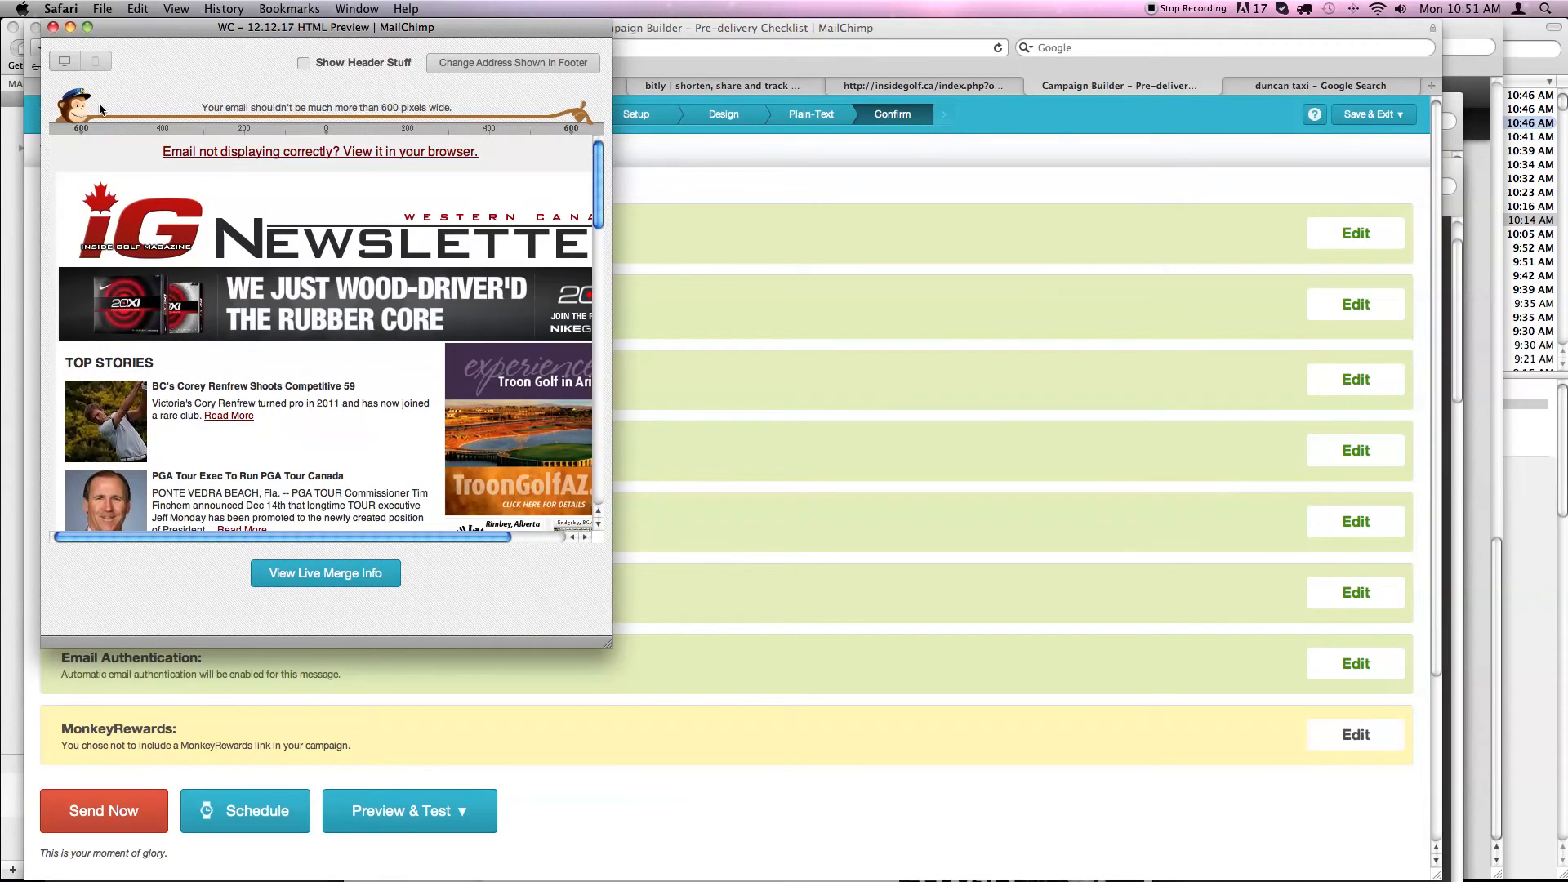
click(53, 28)
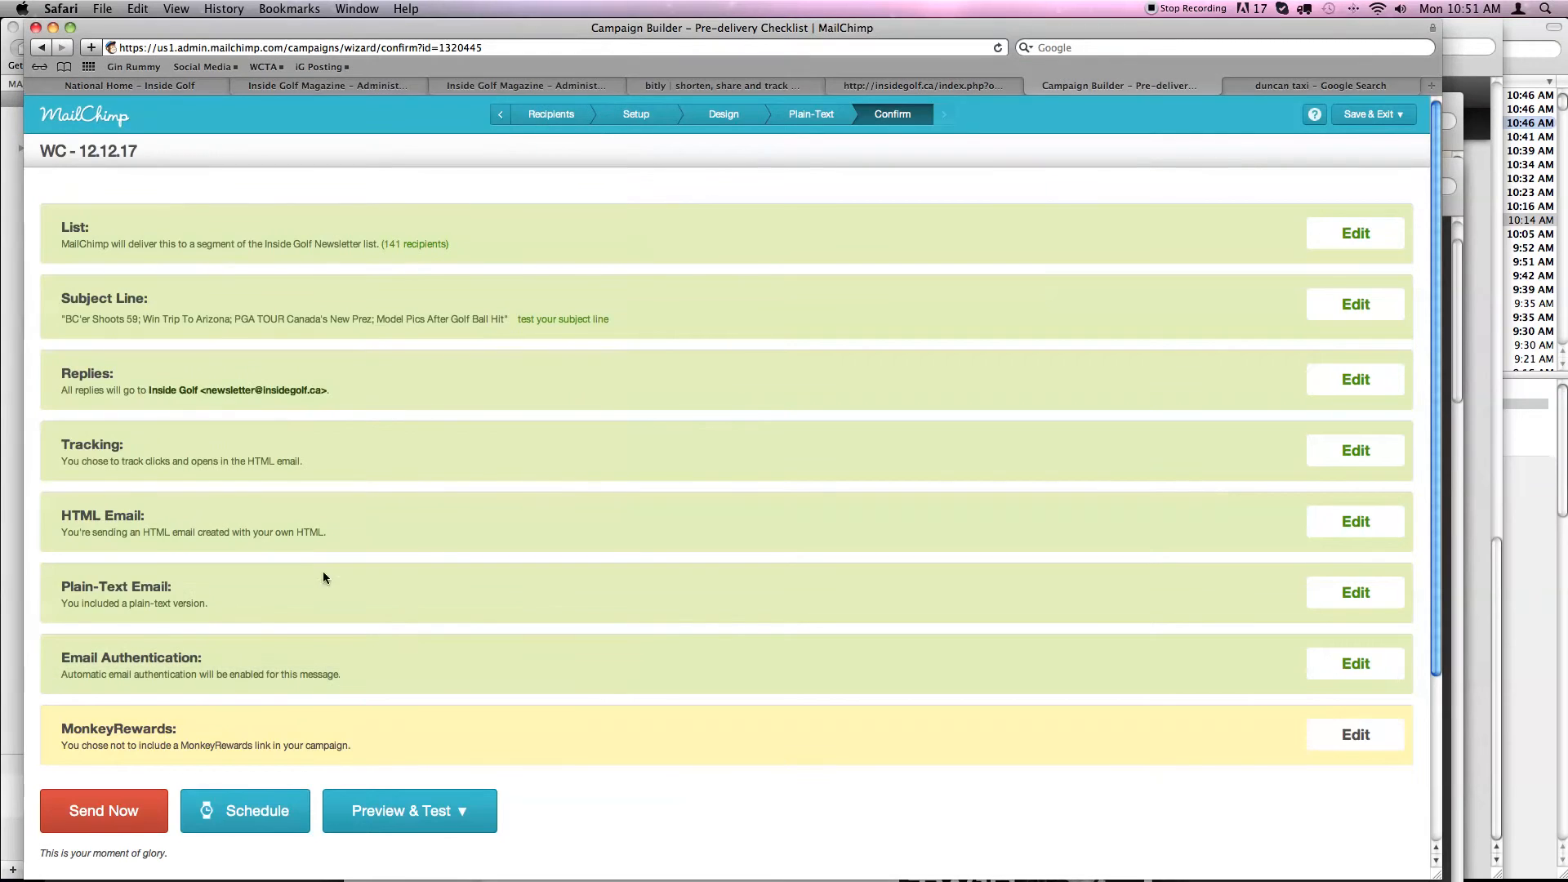
Send the Western Canada campaign immediately to its Inside Golf Newsletter segment.
click(104, 810)
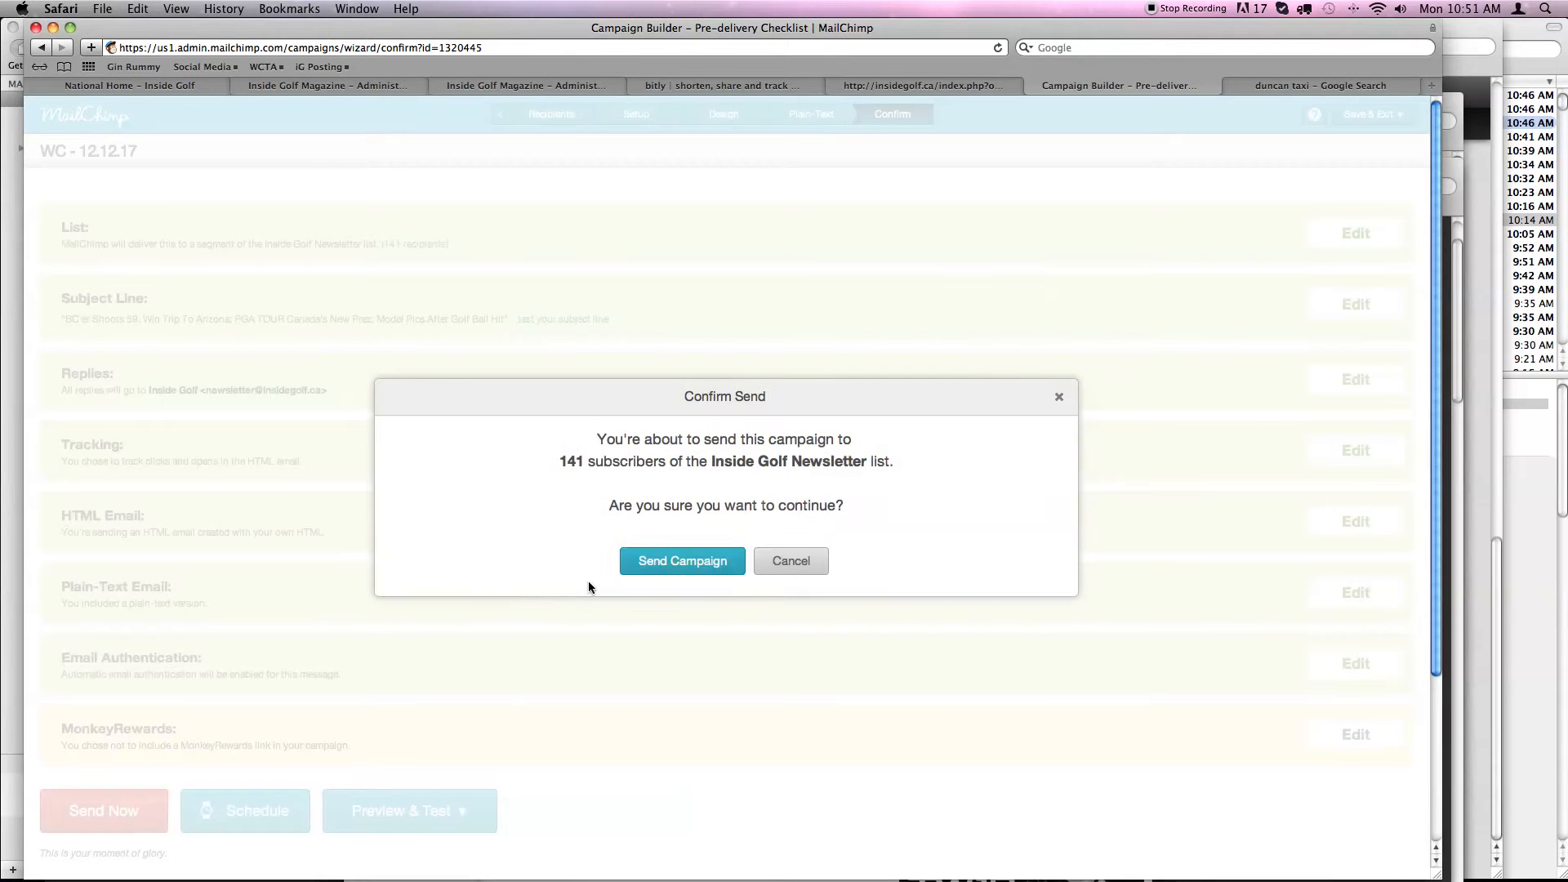
click(679, 560)
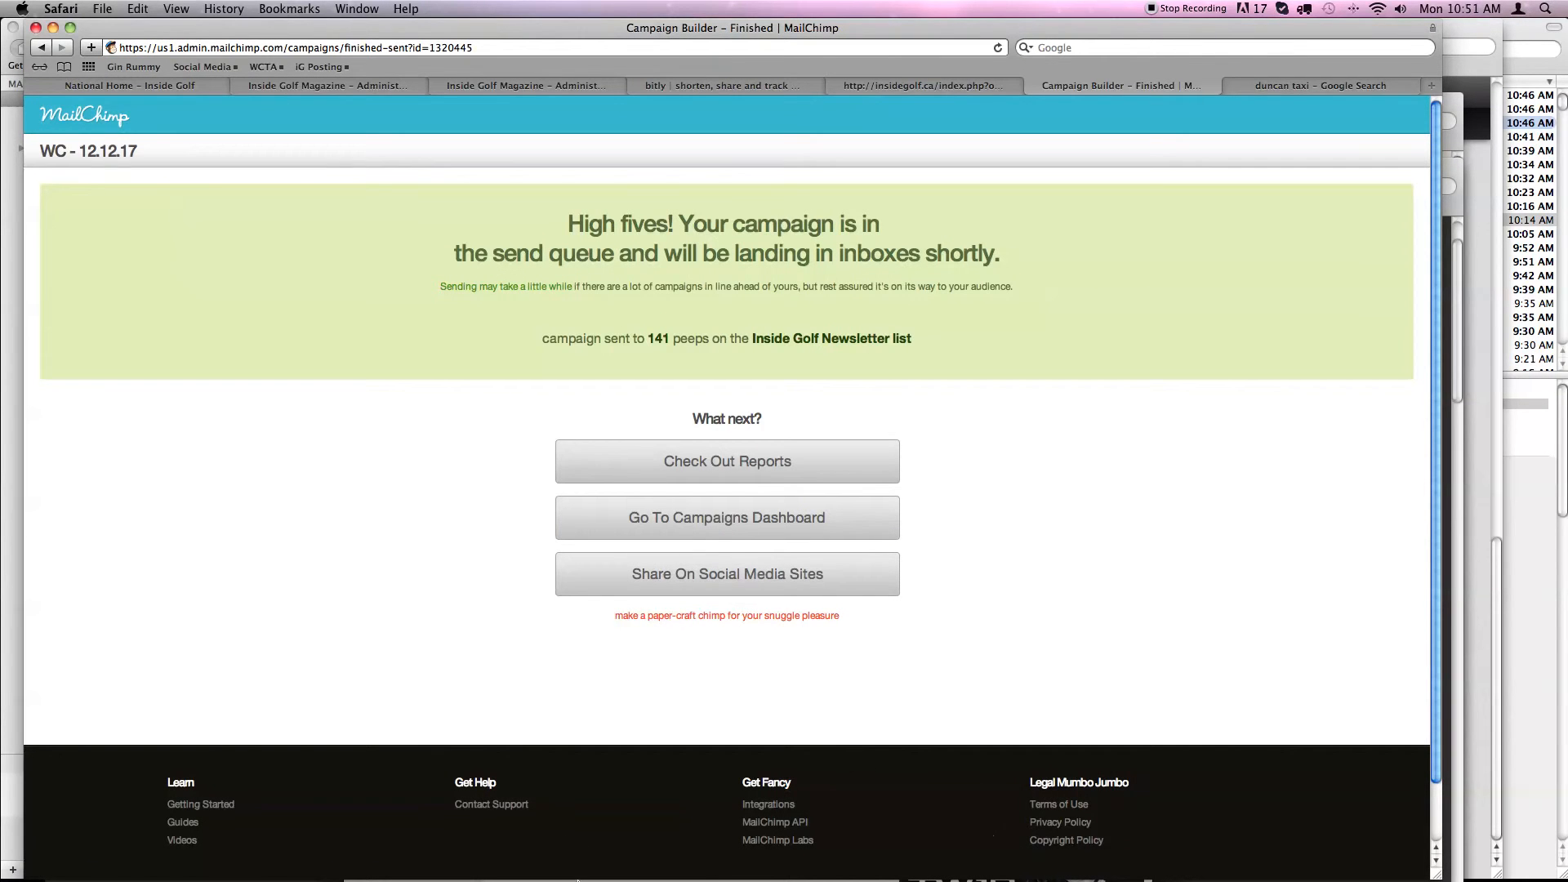
Switch to the Mail inbox and check the received Inside Golf newsletters sent at 10:46 and 10:48 AM.
mouse_move(472, 871)
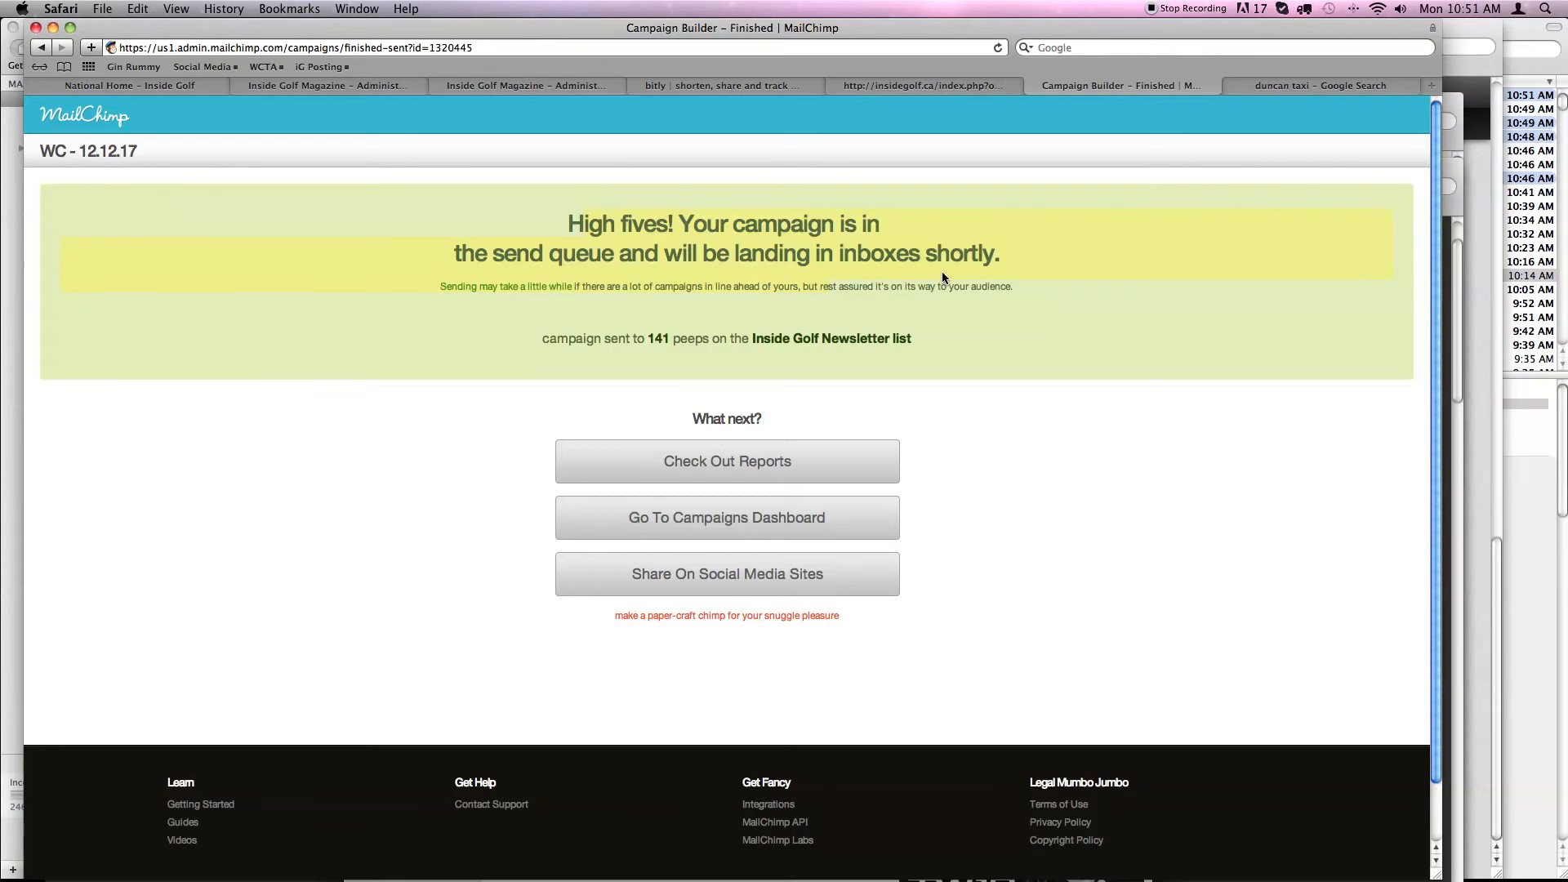
mouse_move(383, 862)
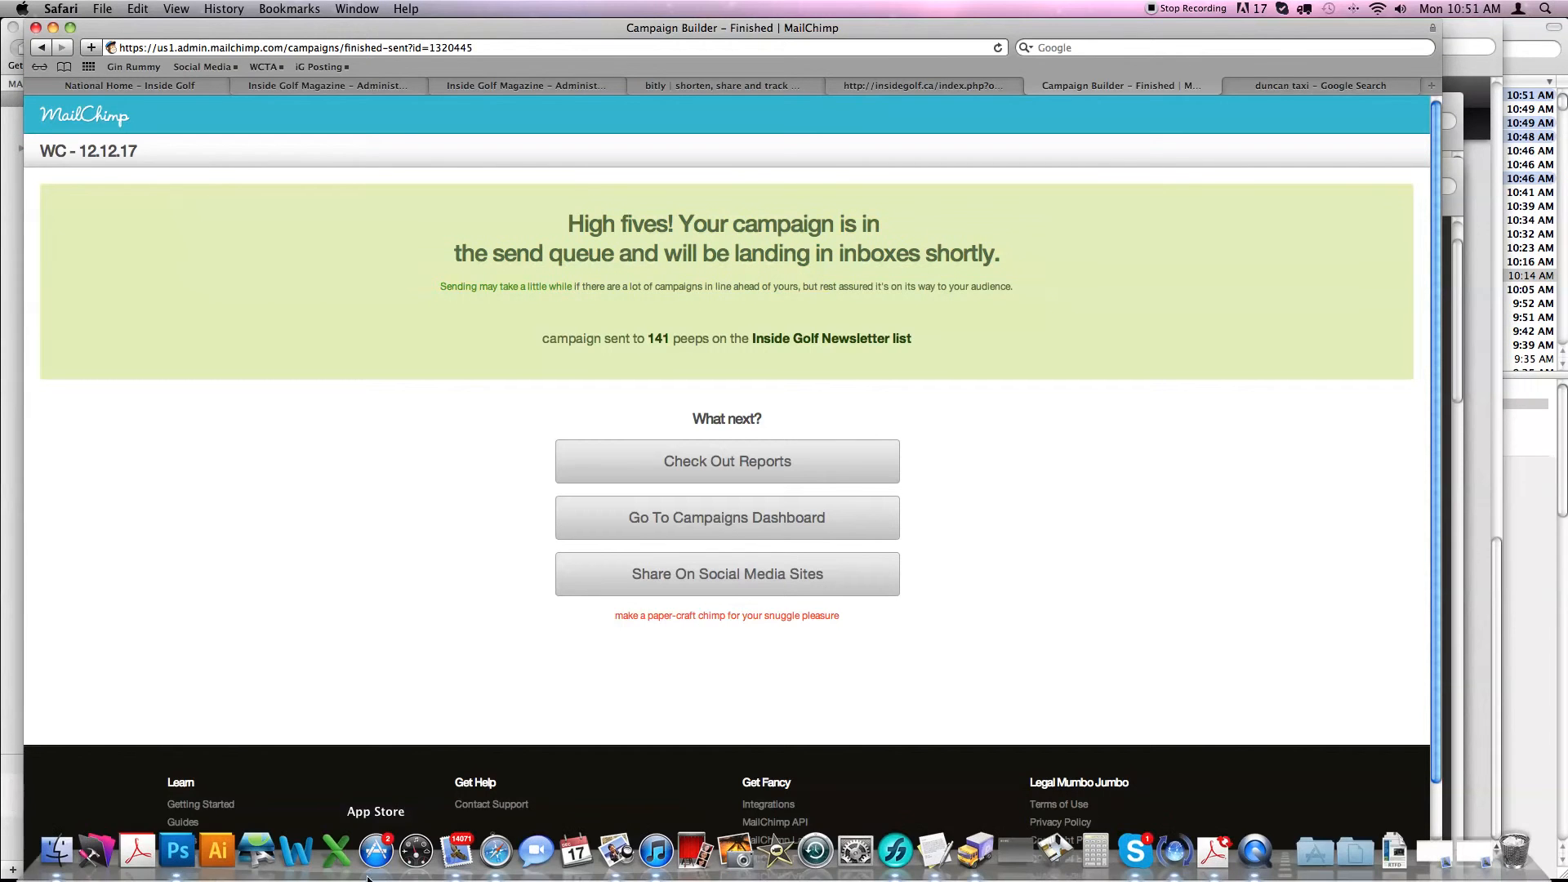
click(455, 851)
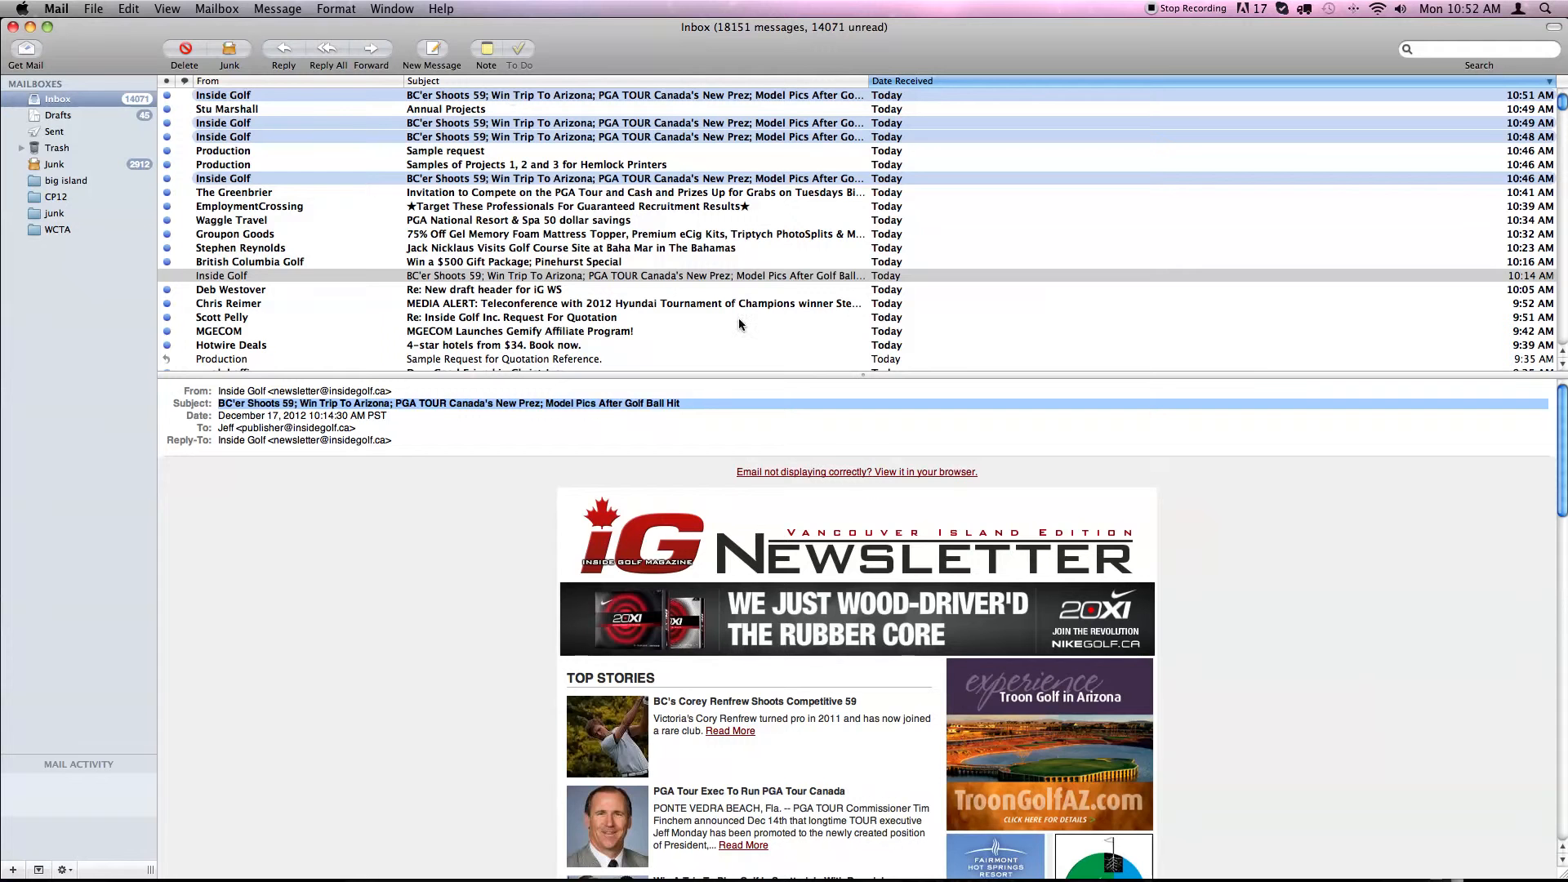
scroll(829, 477, down, 5)
scroll(826, 531, down, 2)
scroll(827, 531, up, 7)
click(604, 180)
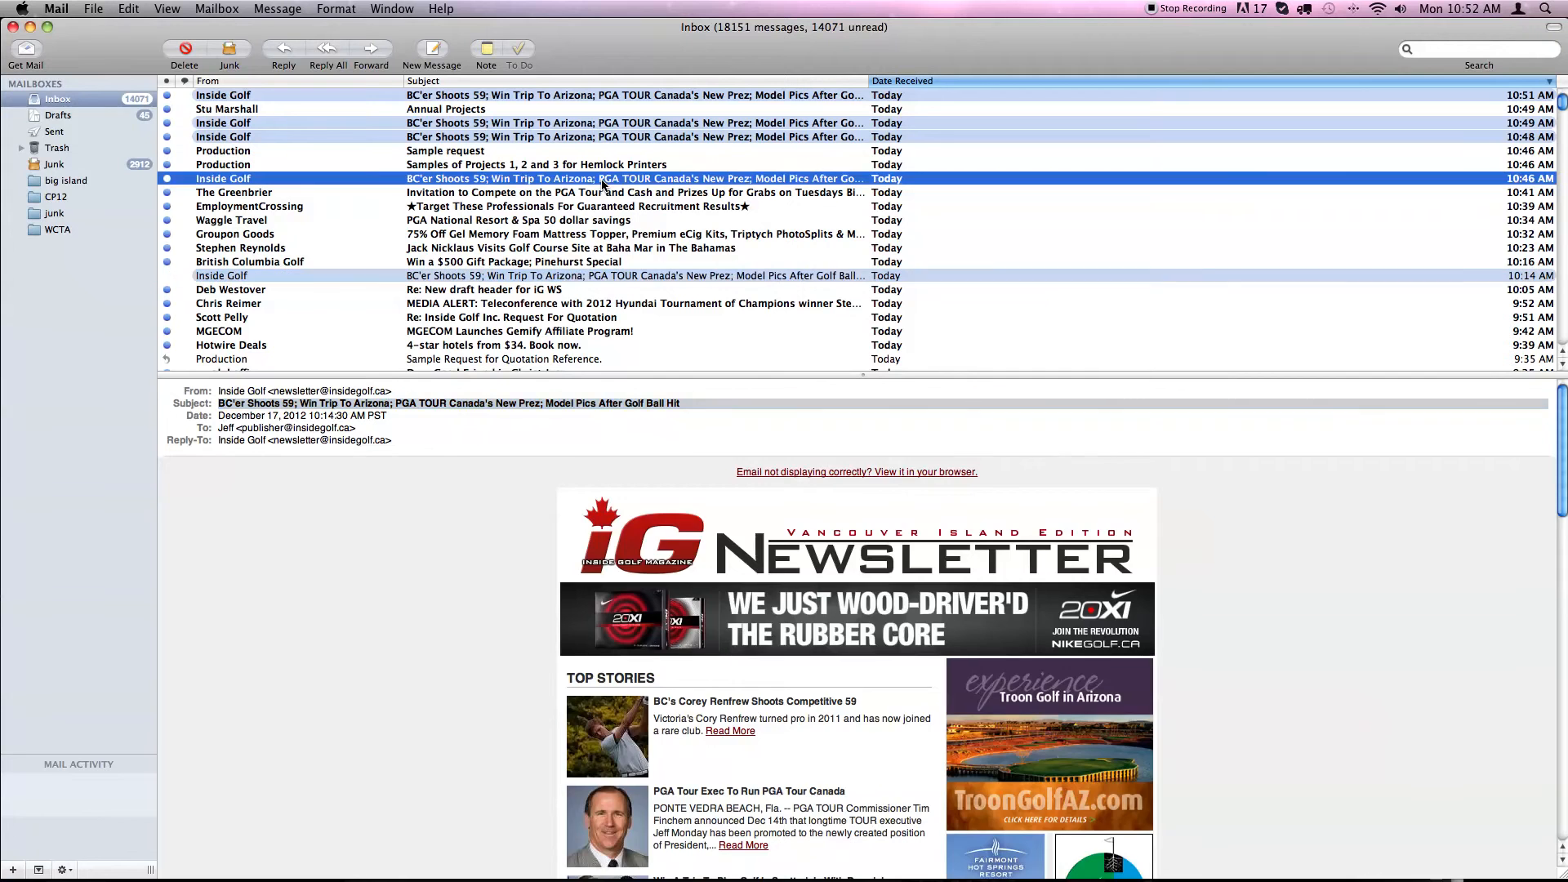
click(709, 138)
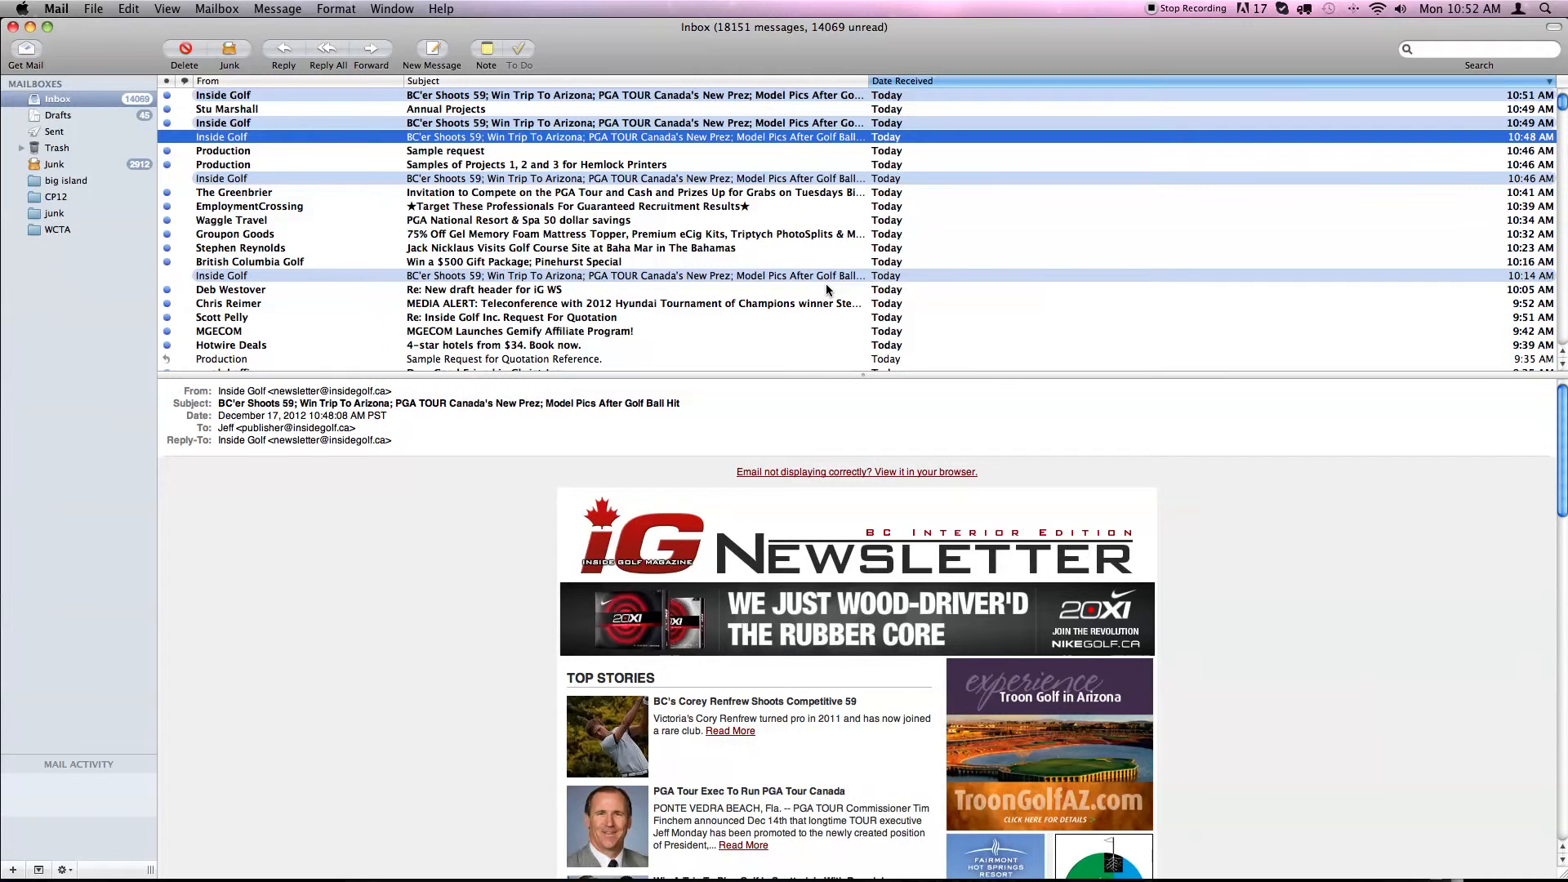
scroll(856, 593, down, 1)
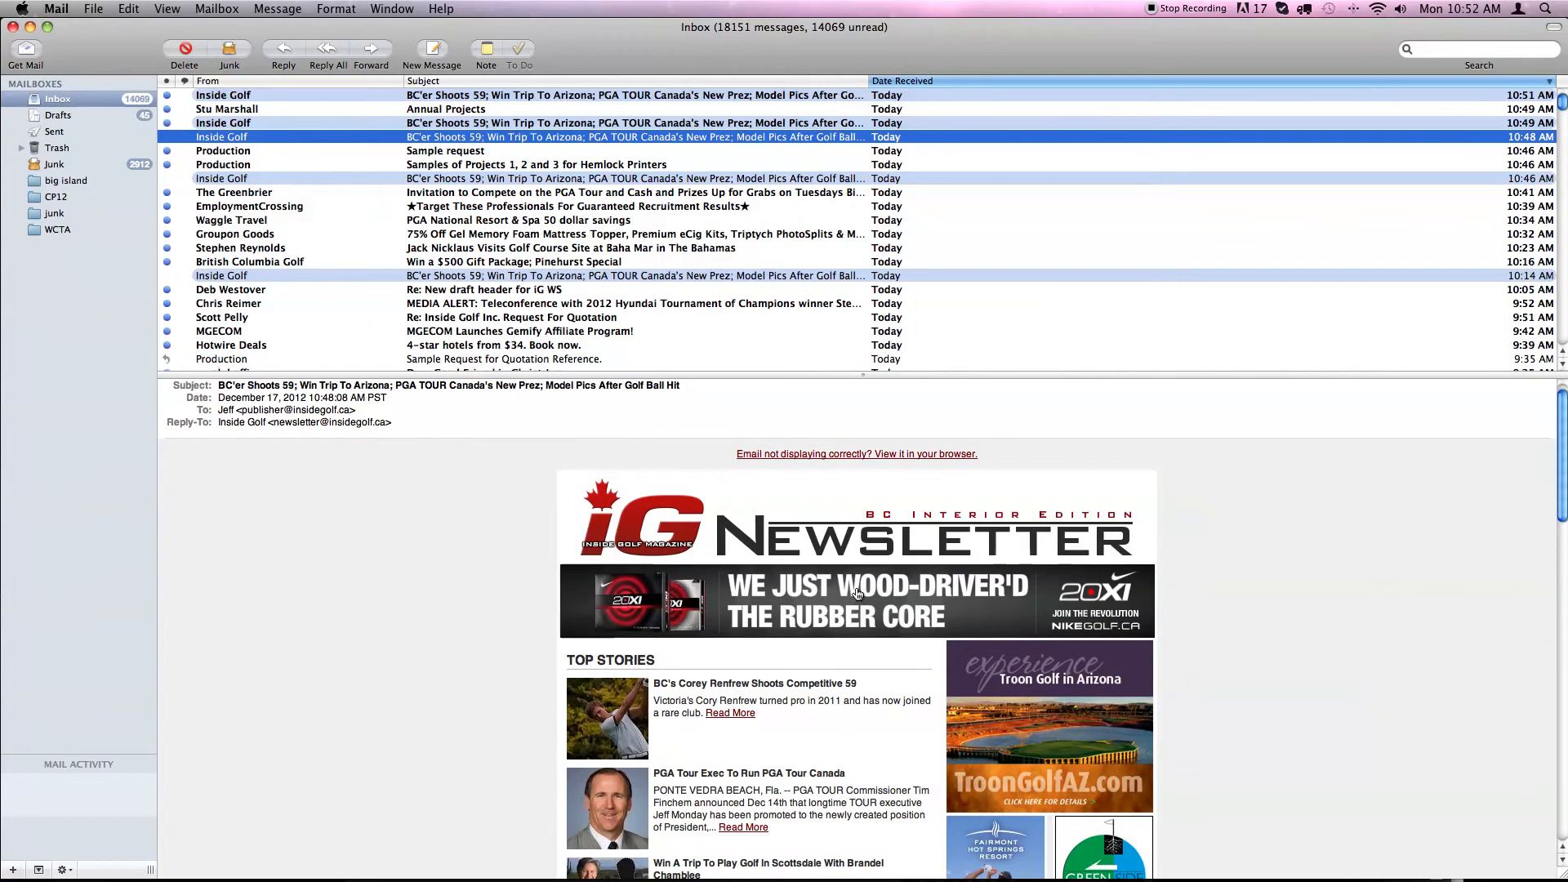
Review the received BC Interior Edition newsletter from its header down to the footer links.
scroll(939, 536, down, 6)
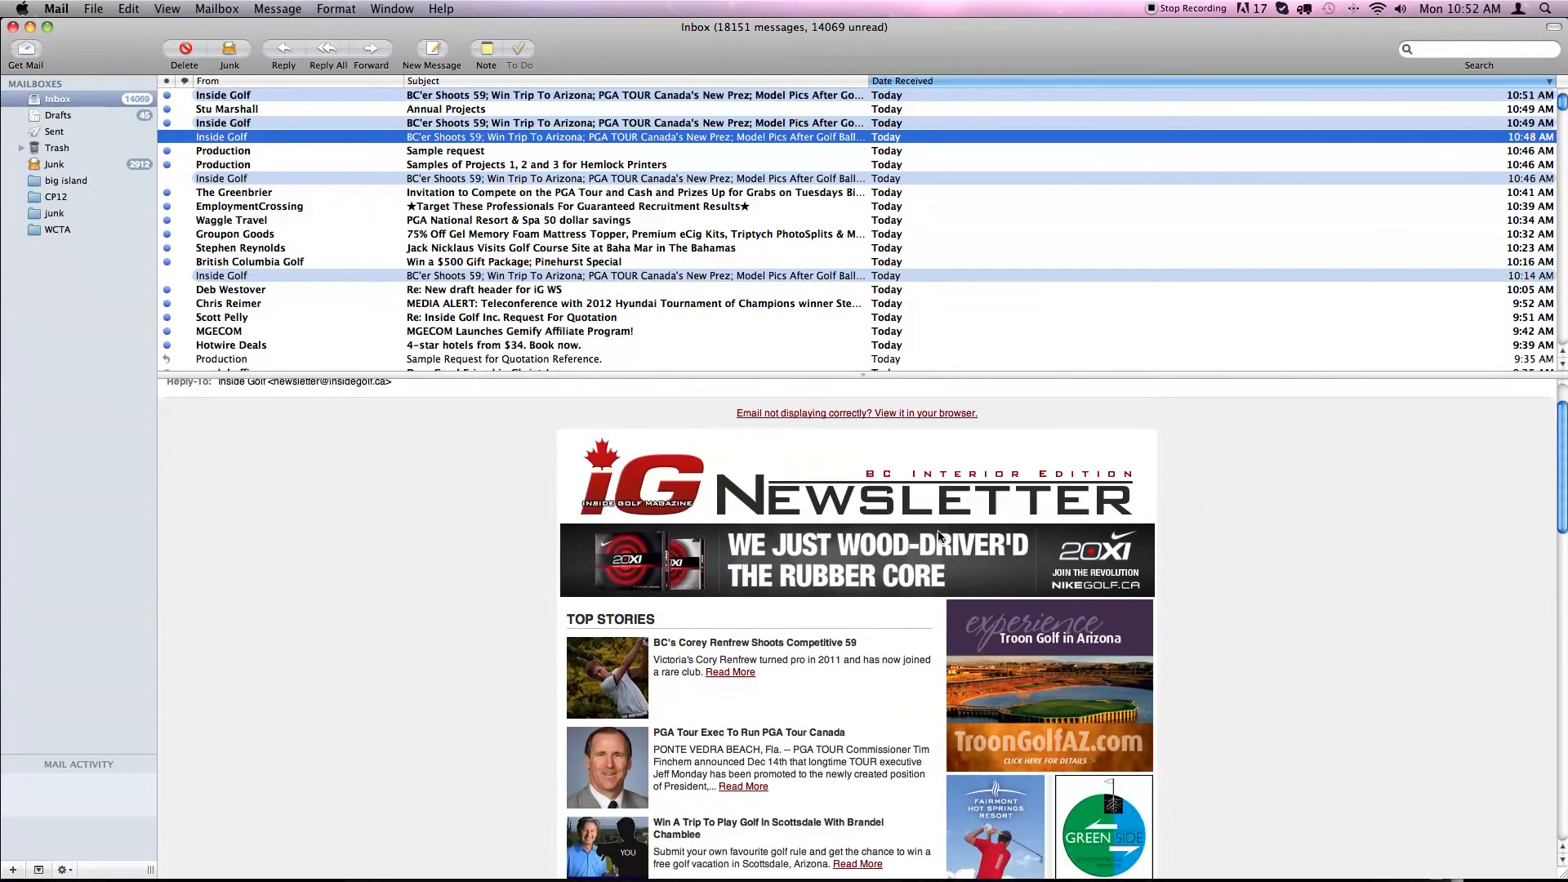
scroll(938, 537, down, 15)
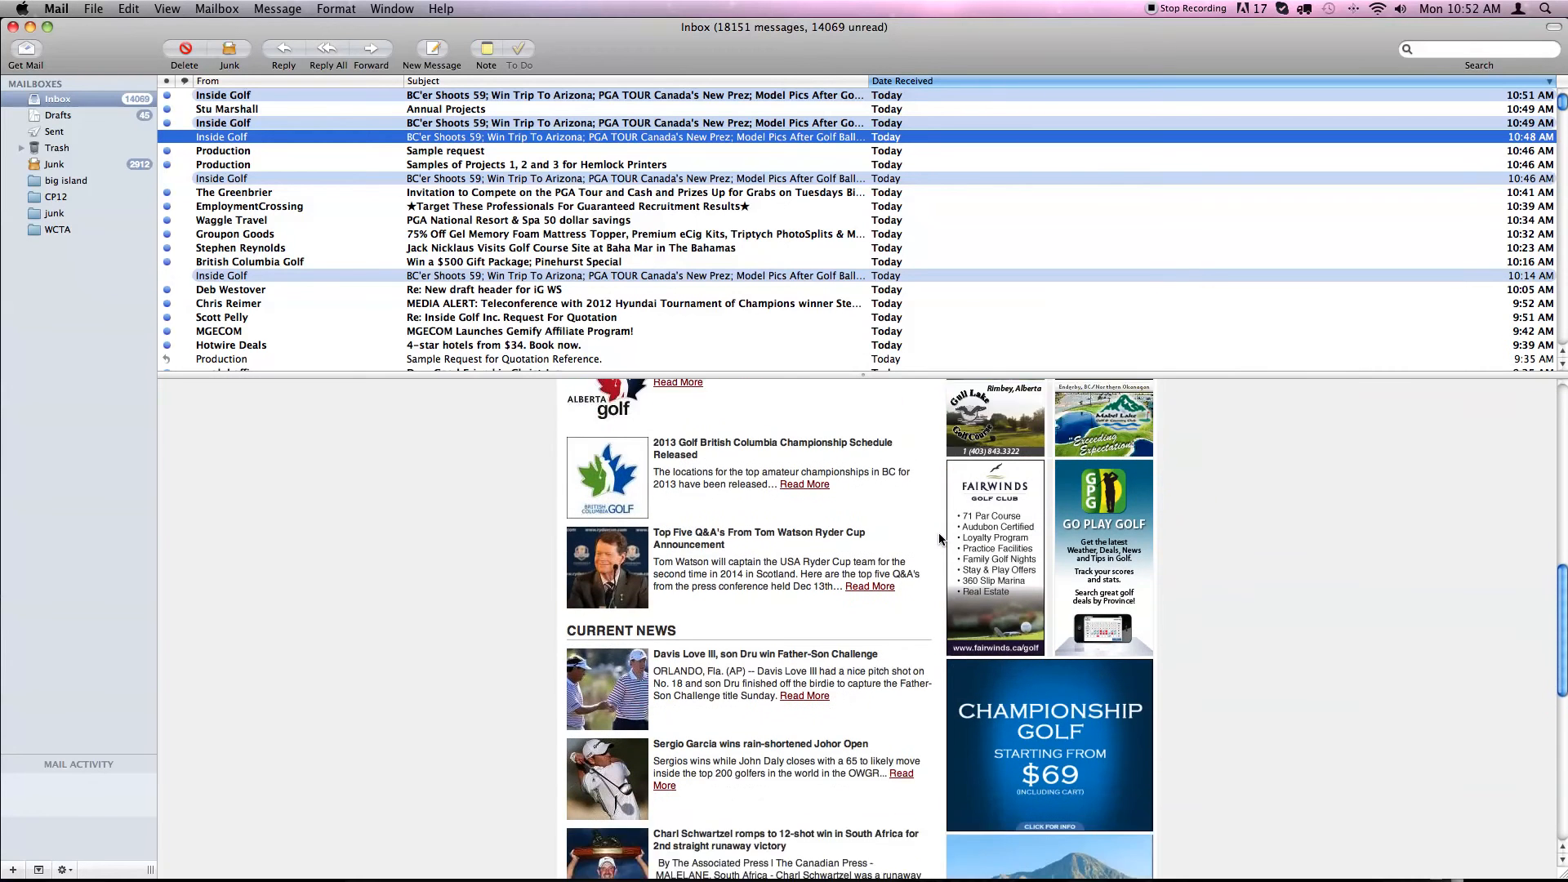
scroll(938, 538, down, 10)
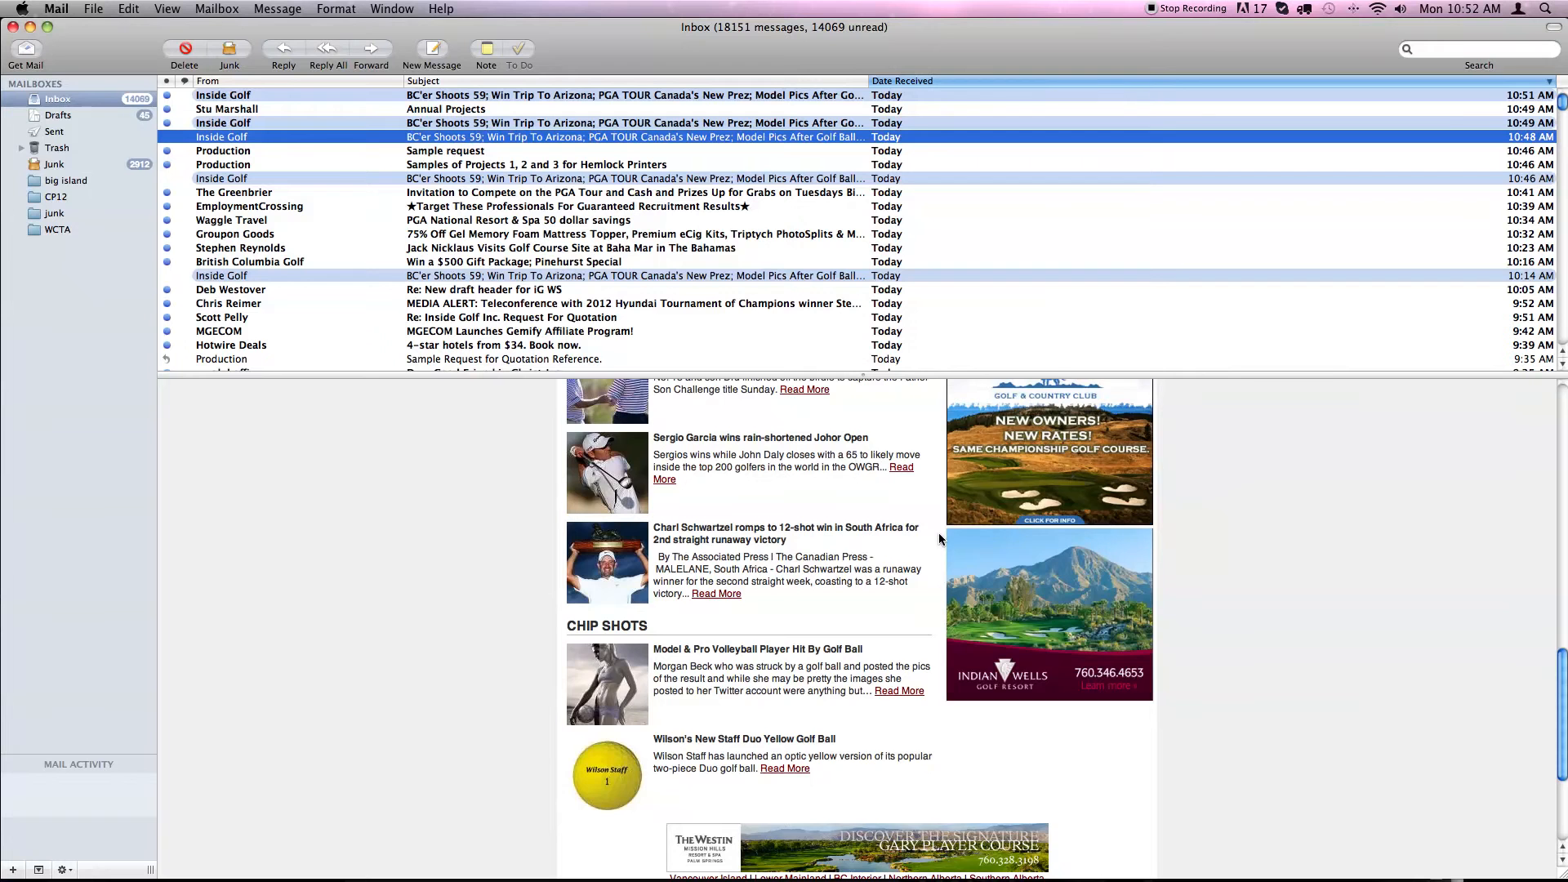
scroll(940, 539, up, 15)
scroll(938, 545, down, 15)
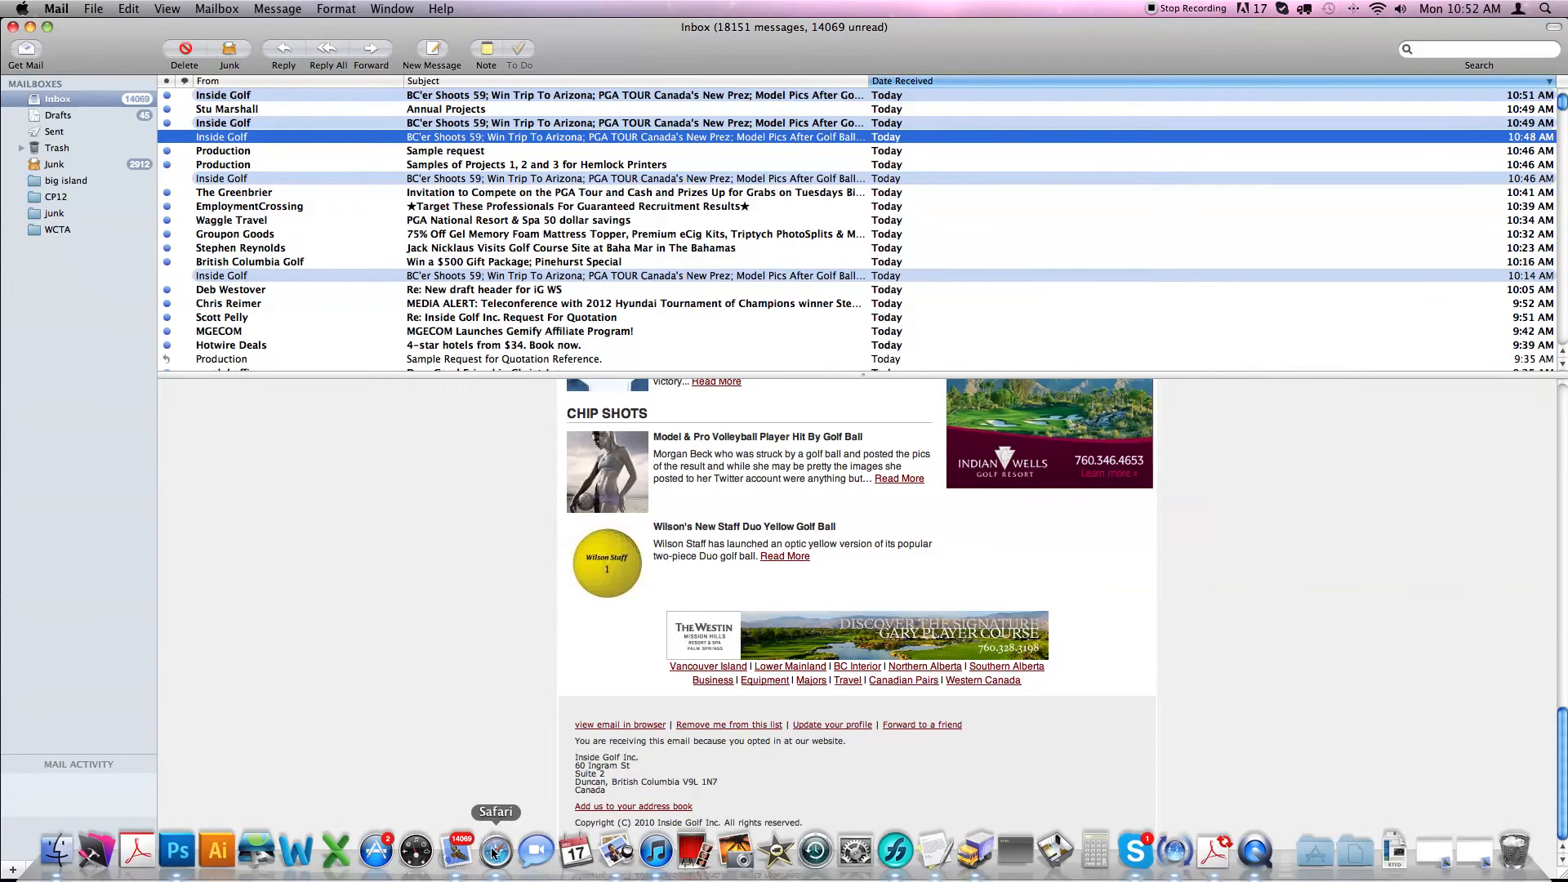
Switch to MailChimp in Safari and start another campaign with the Inside Golf Newsletter list as its recipients.
click(496, 852)
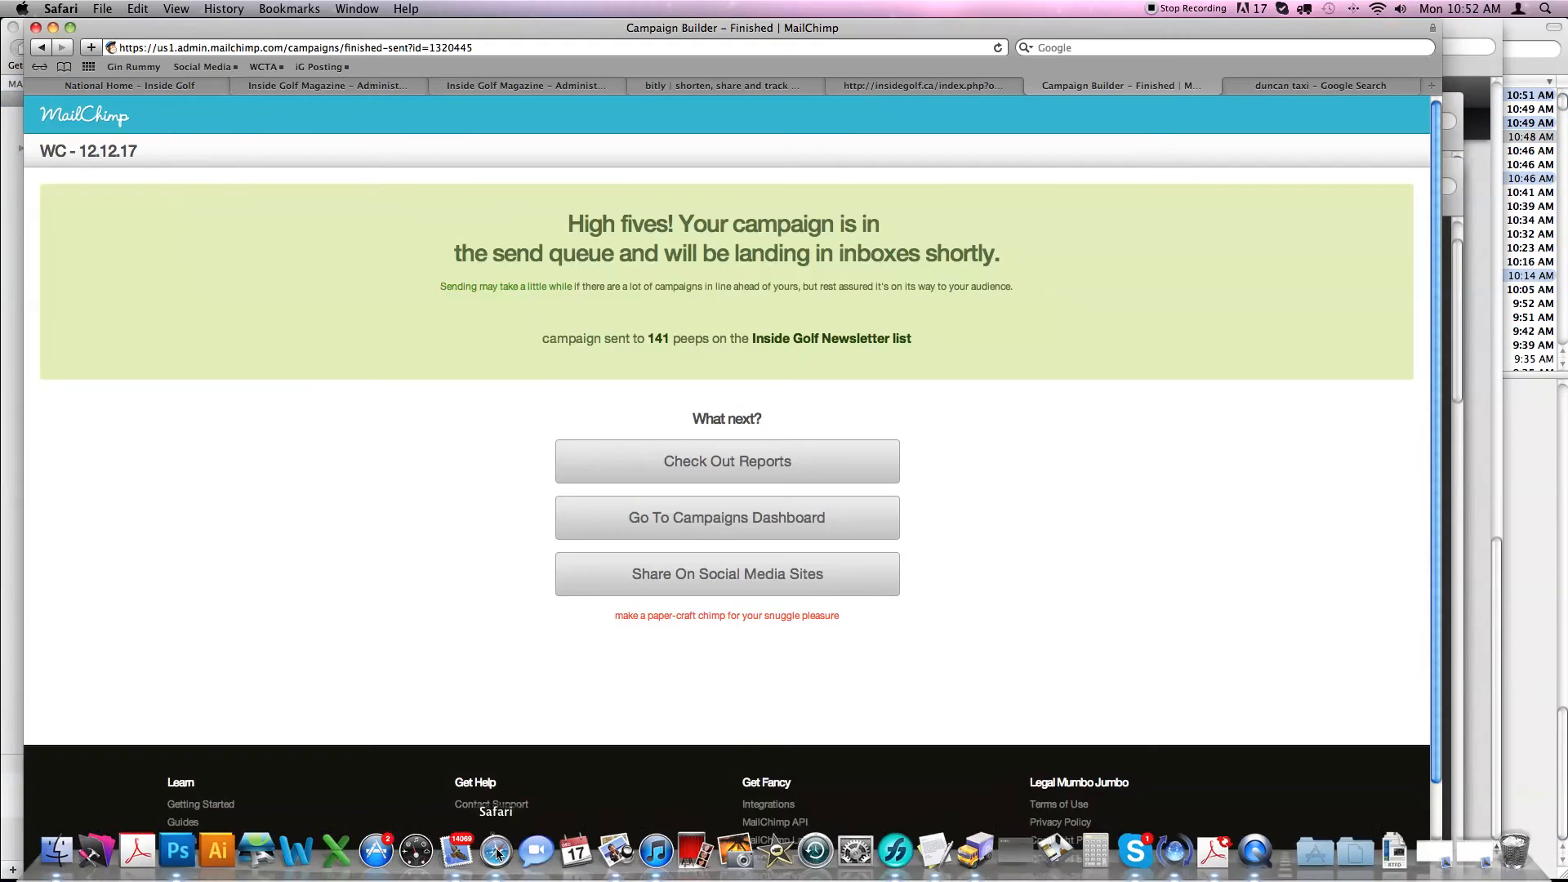
click(724, 519)
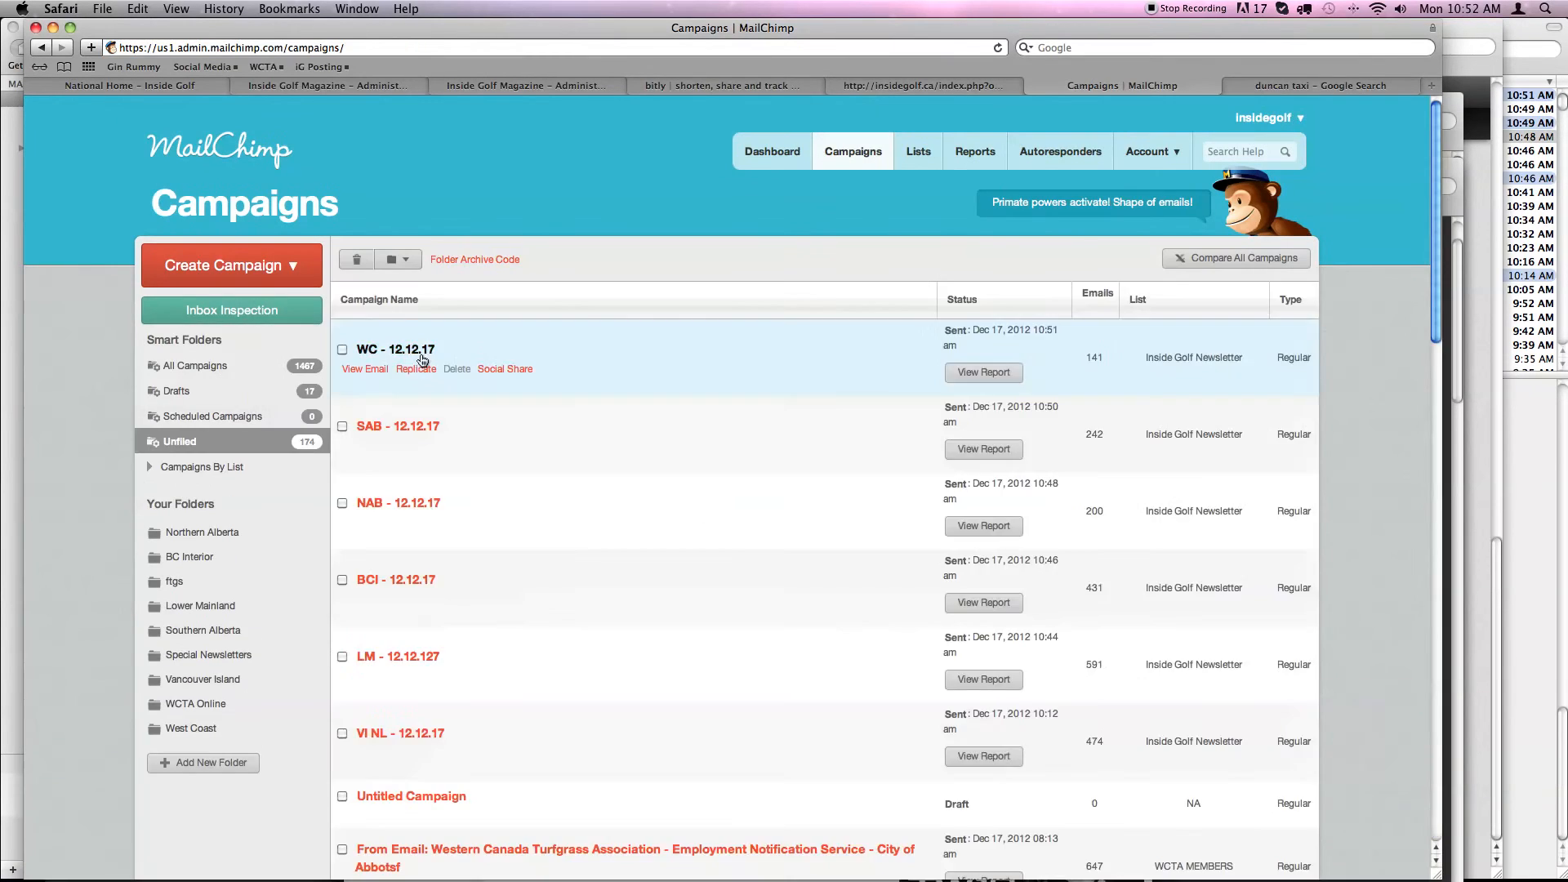
click(243, 276)
click(244, 298)
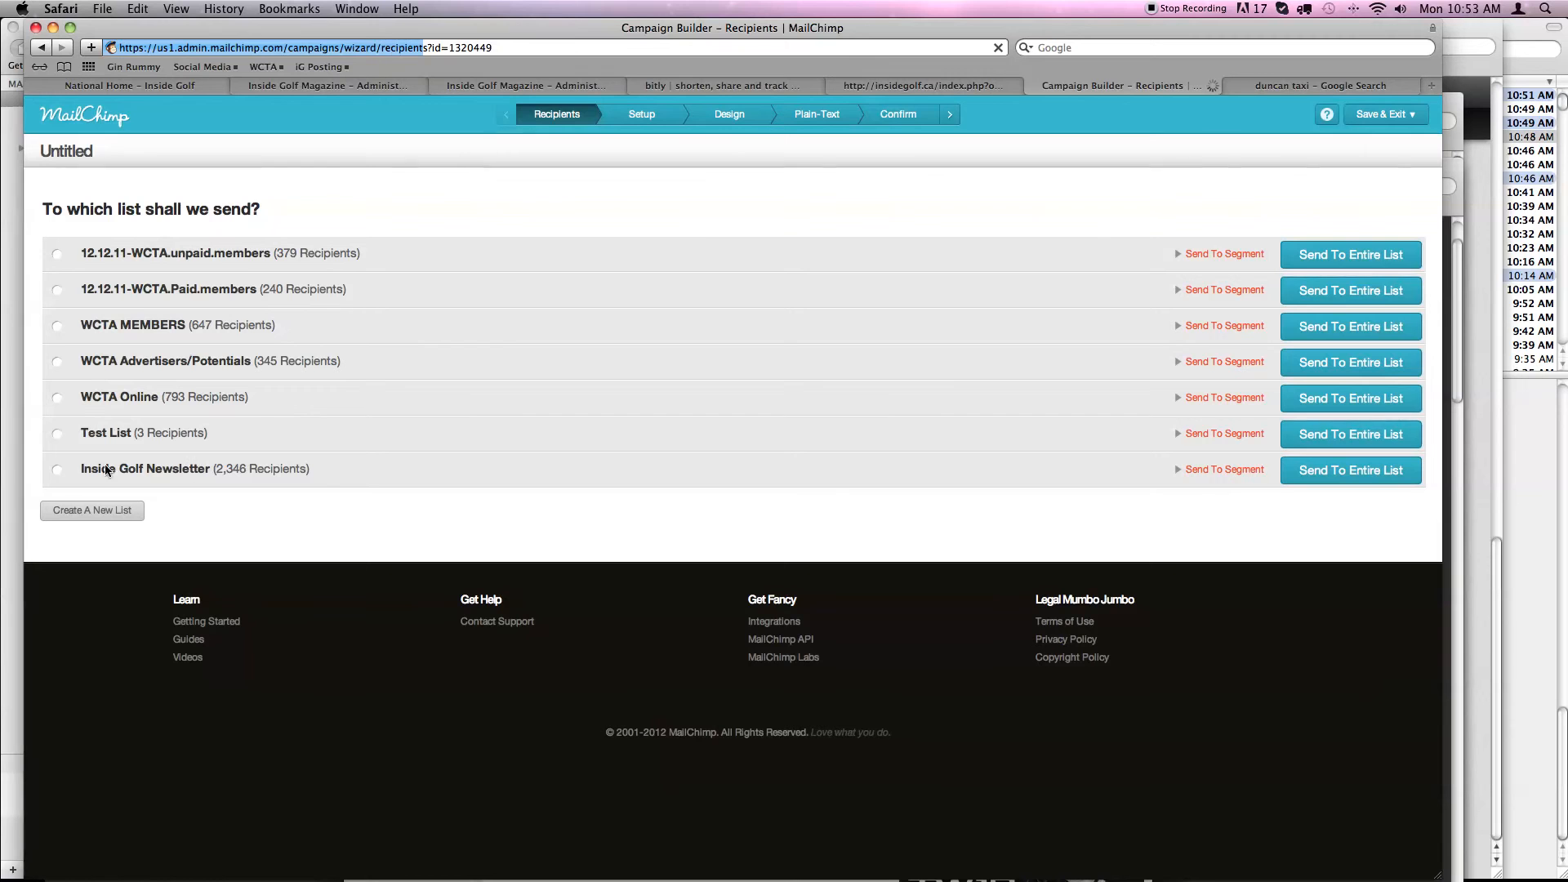
click(57, 470)
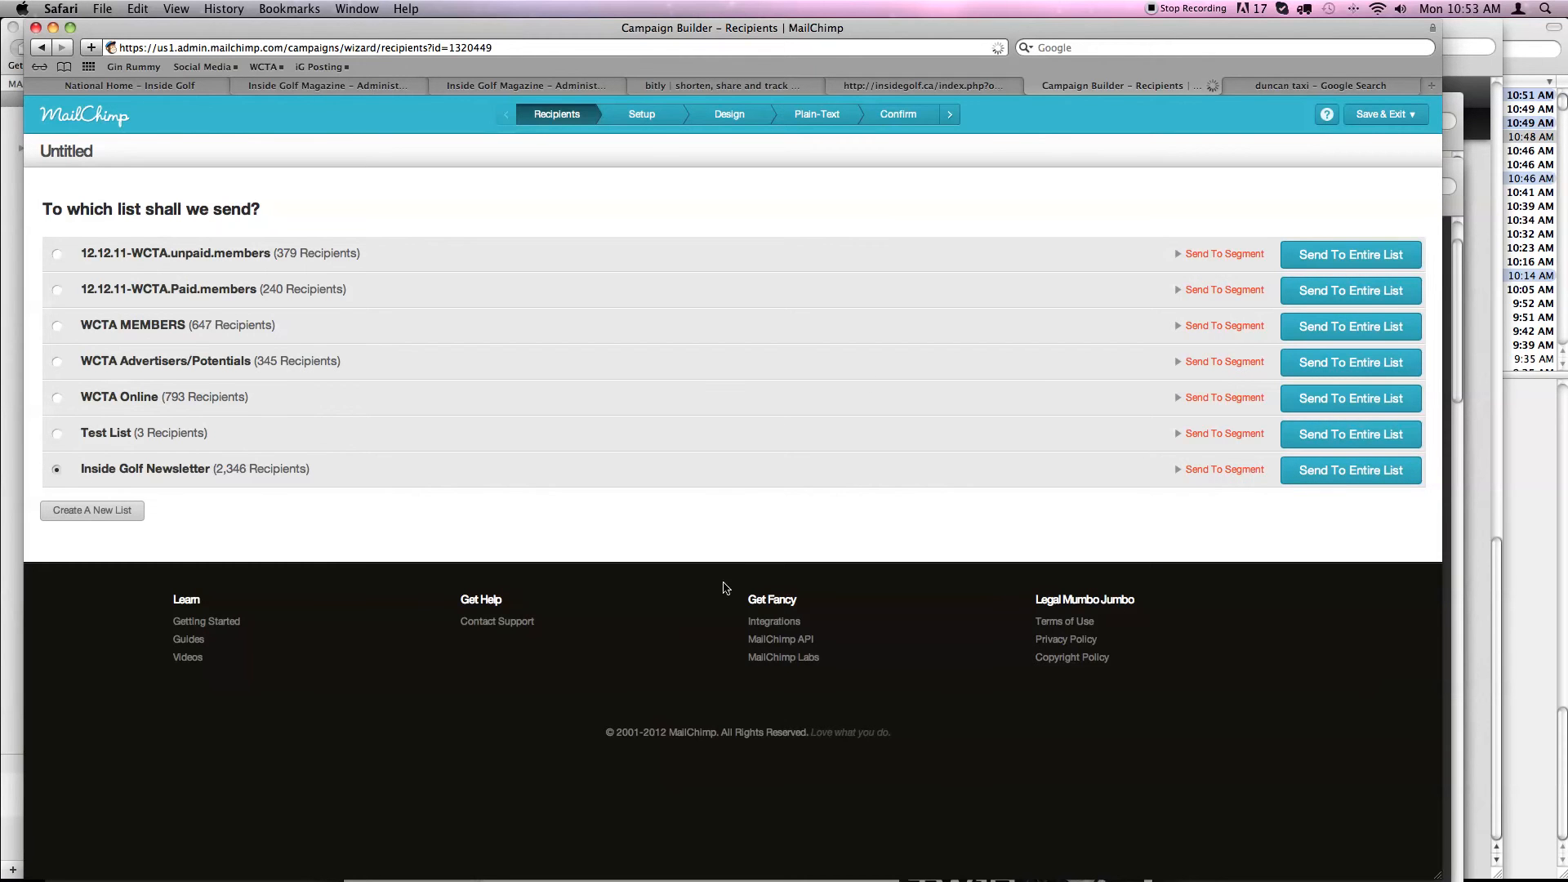
Check the received Inside Golf newsletters in the Mail inbox and switch back to MailChimp in Safari.
mouse_move(694, 877)
click(455, 859)
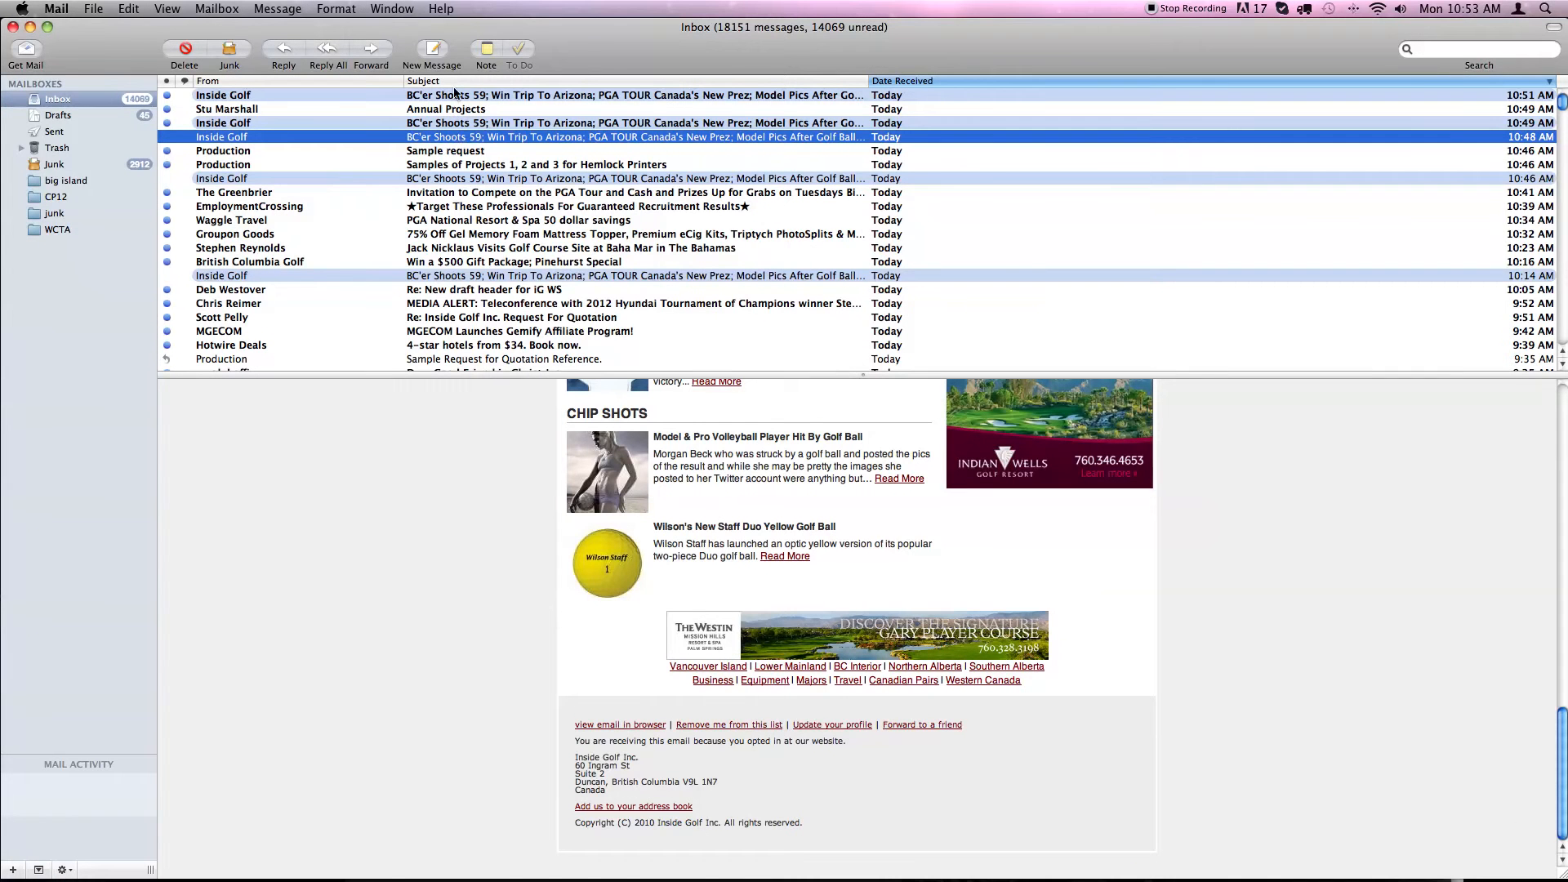
mouse_move(895, 877)
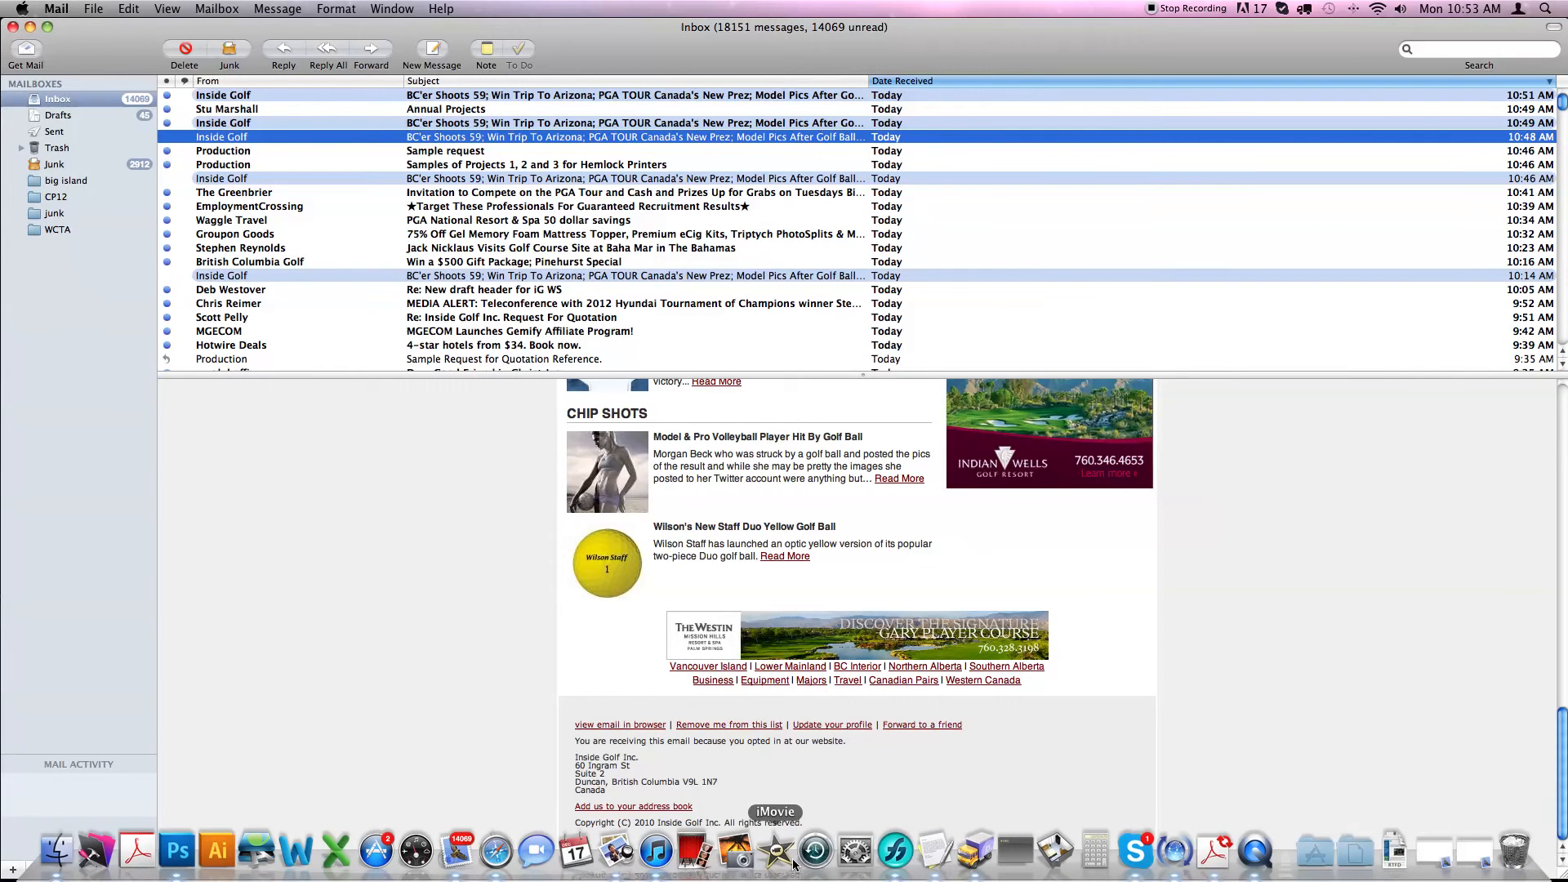
click(496, 852)
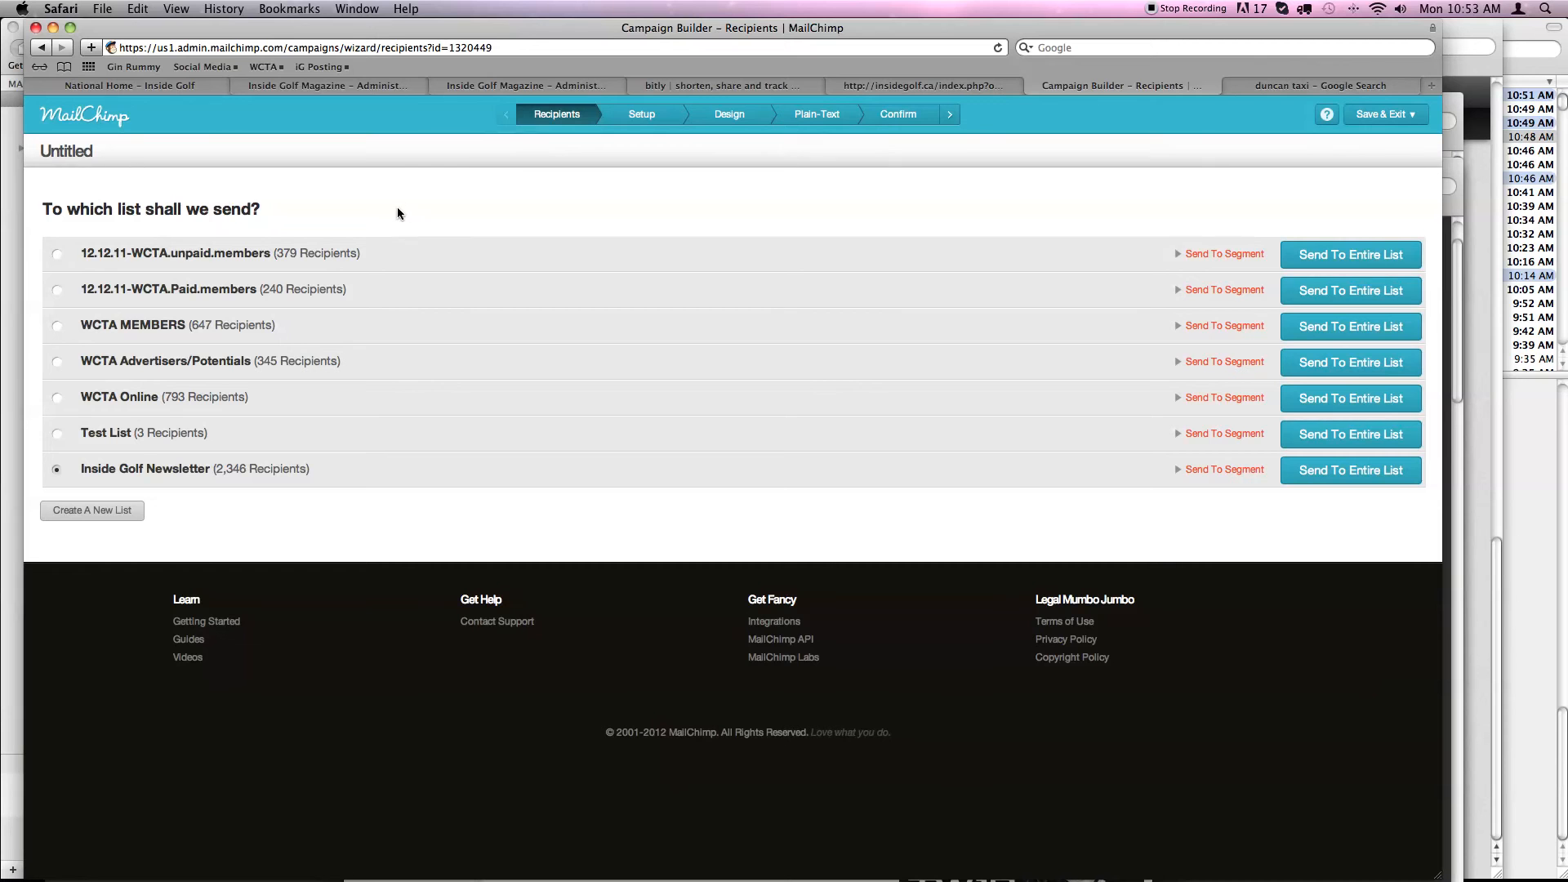
Return to the campaigns list and delete the newest Untitled Campaign draft, entering DELETE as the confirmation.
click(40, 49)
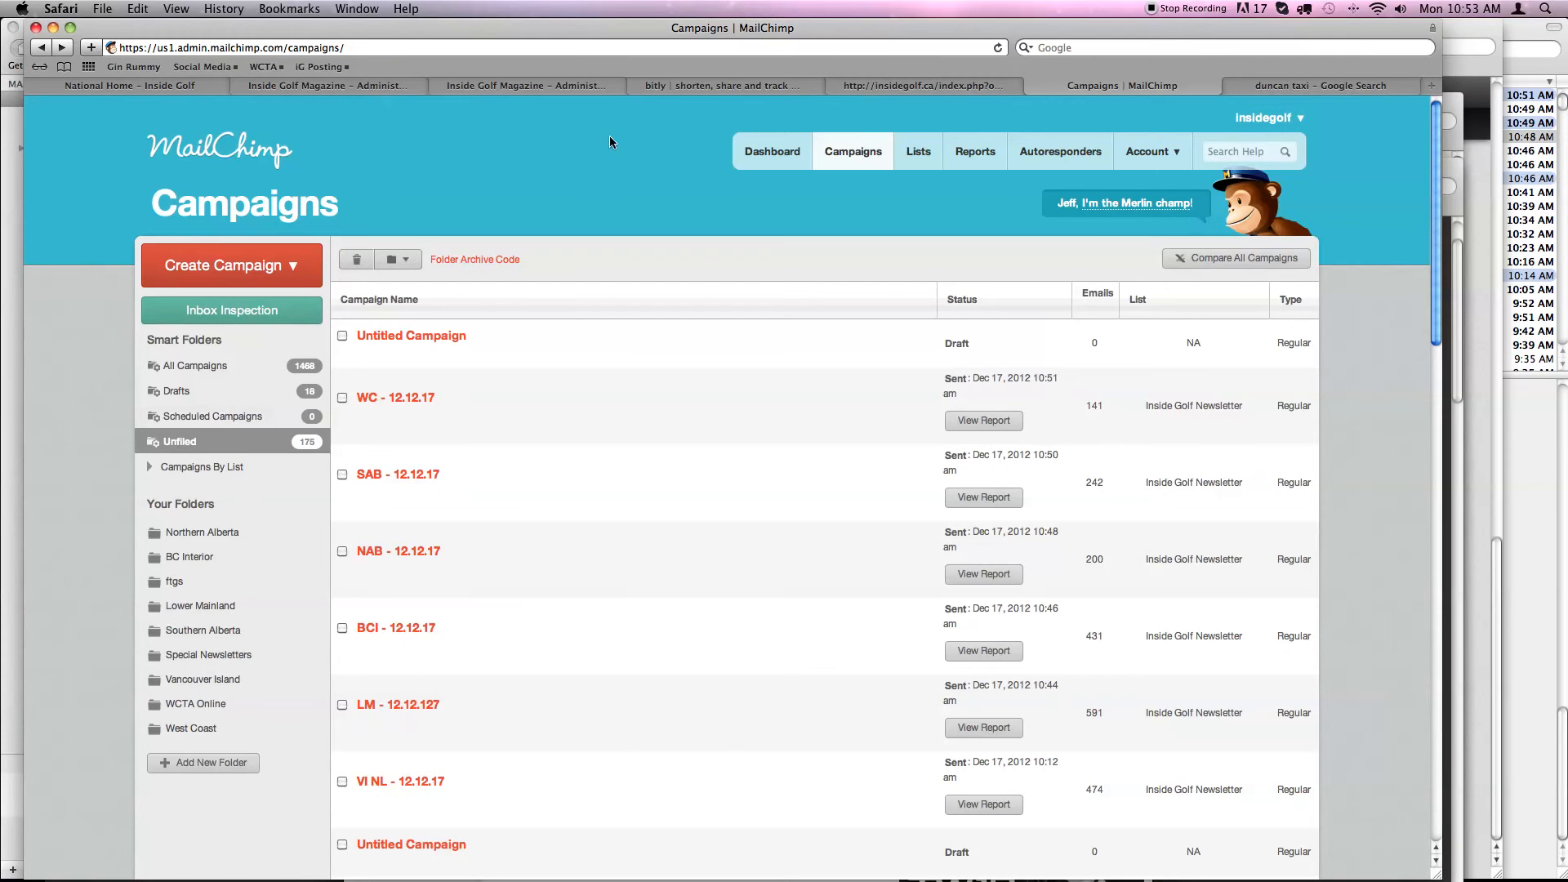
mouse_move(523, 351)
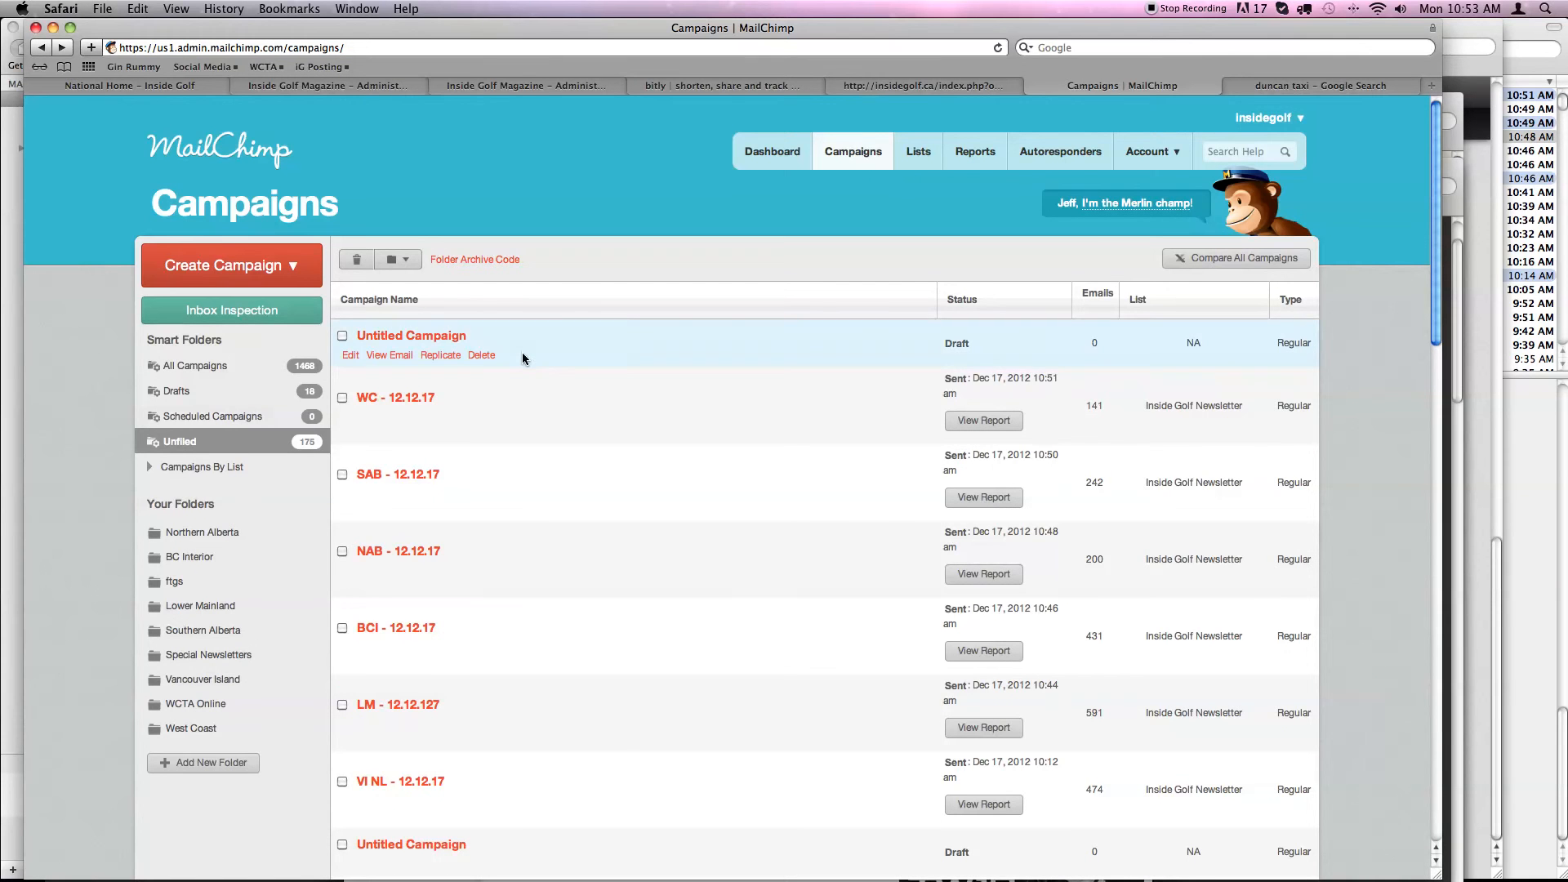
click(342, 336)
mouse_move(518, 404)
click(488, 355)
click(615, 519)
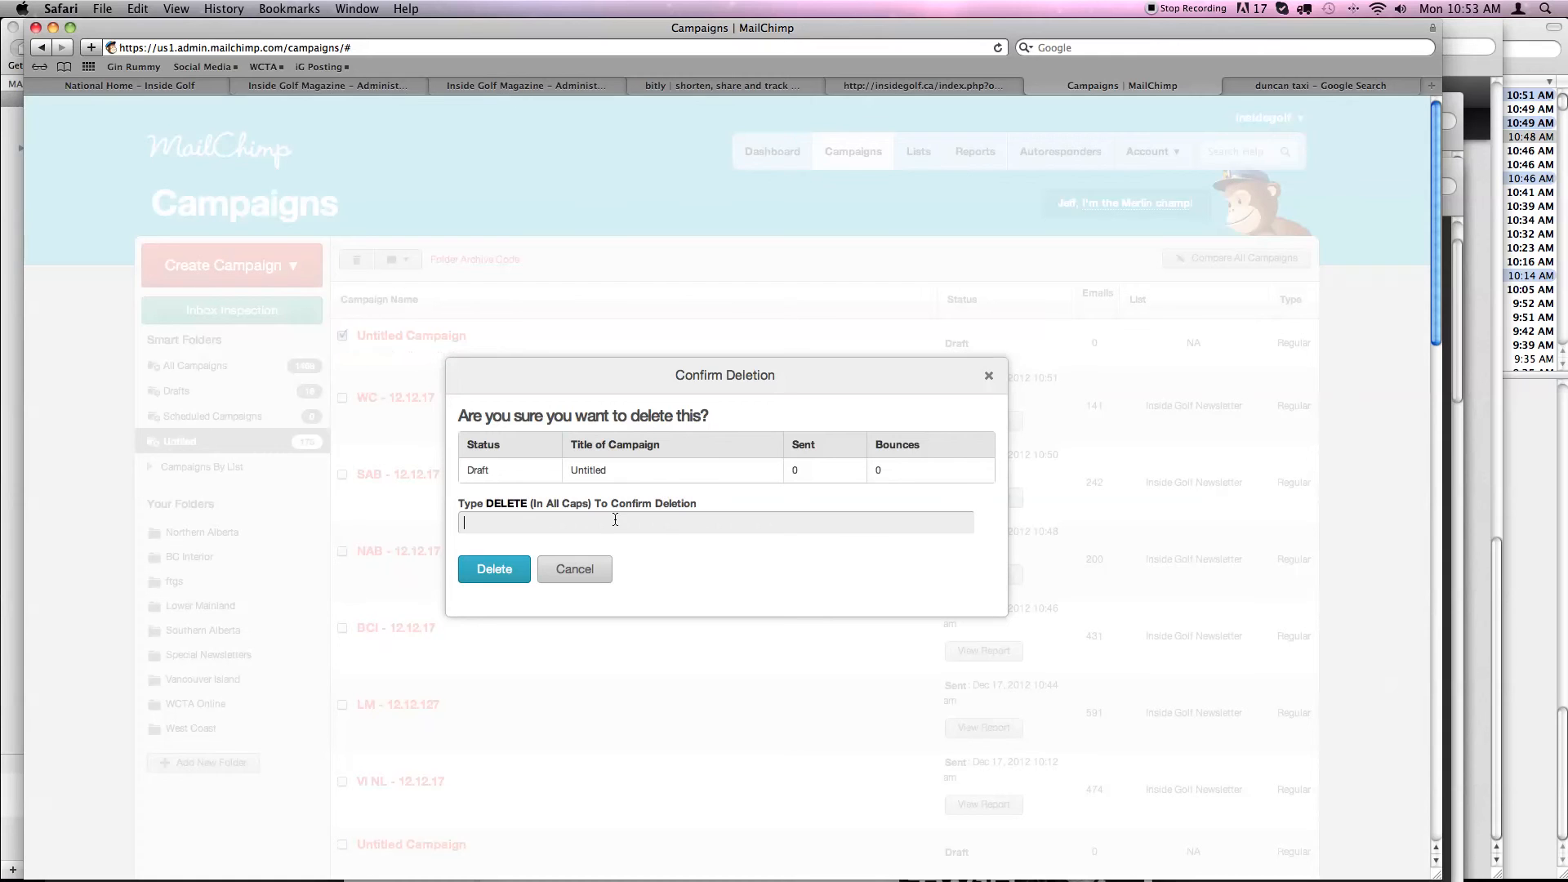
click(505, 572)
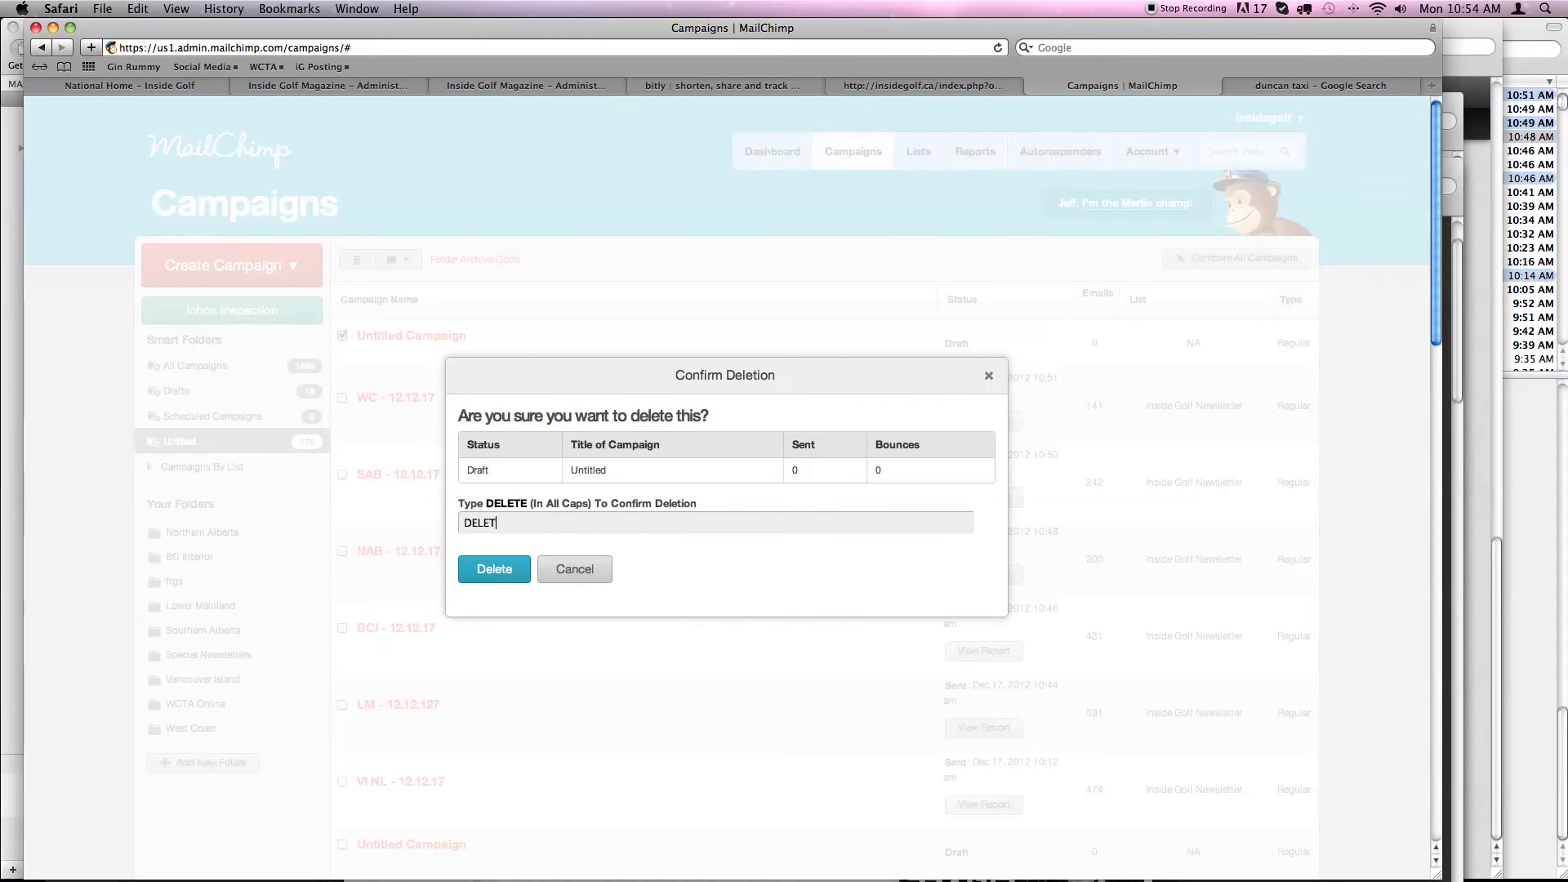
click(530, 565)
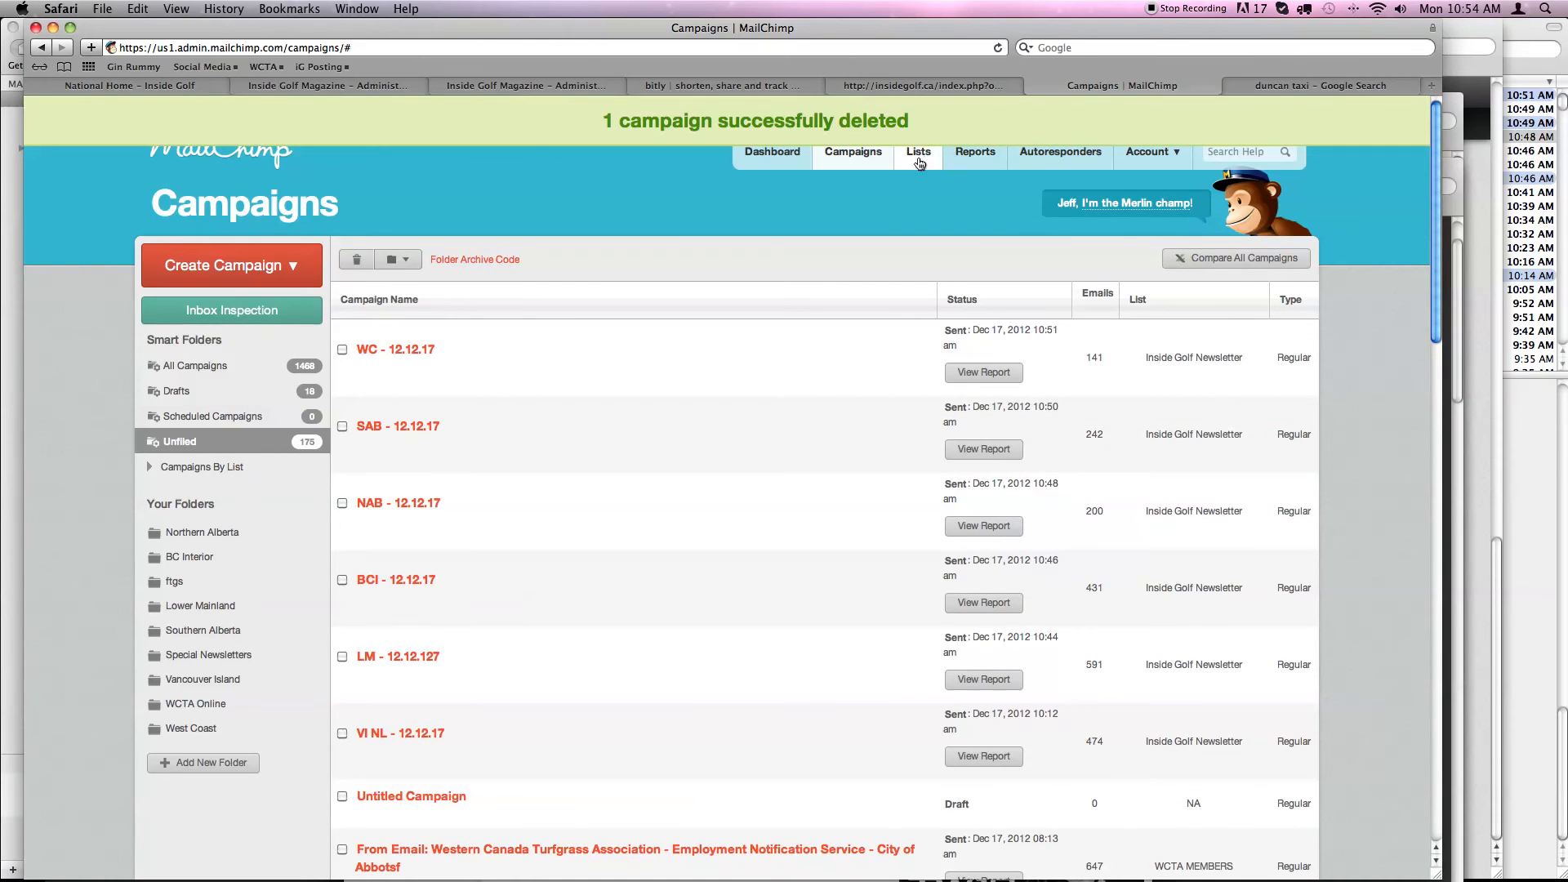
Open the reports overview and examine the open and click rates of the sent campaigns across all lists.
click(973, 158)
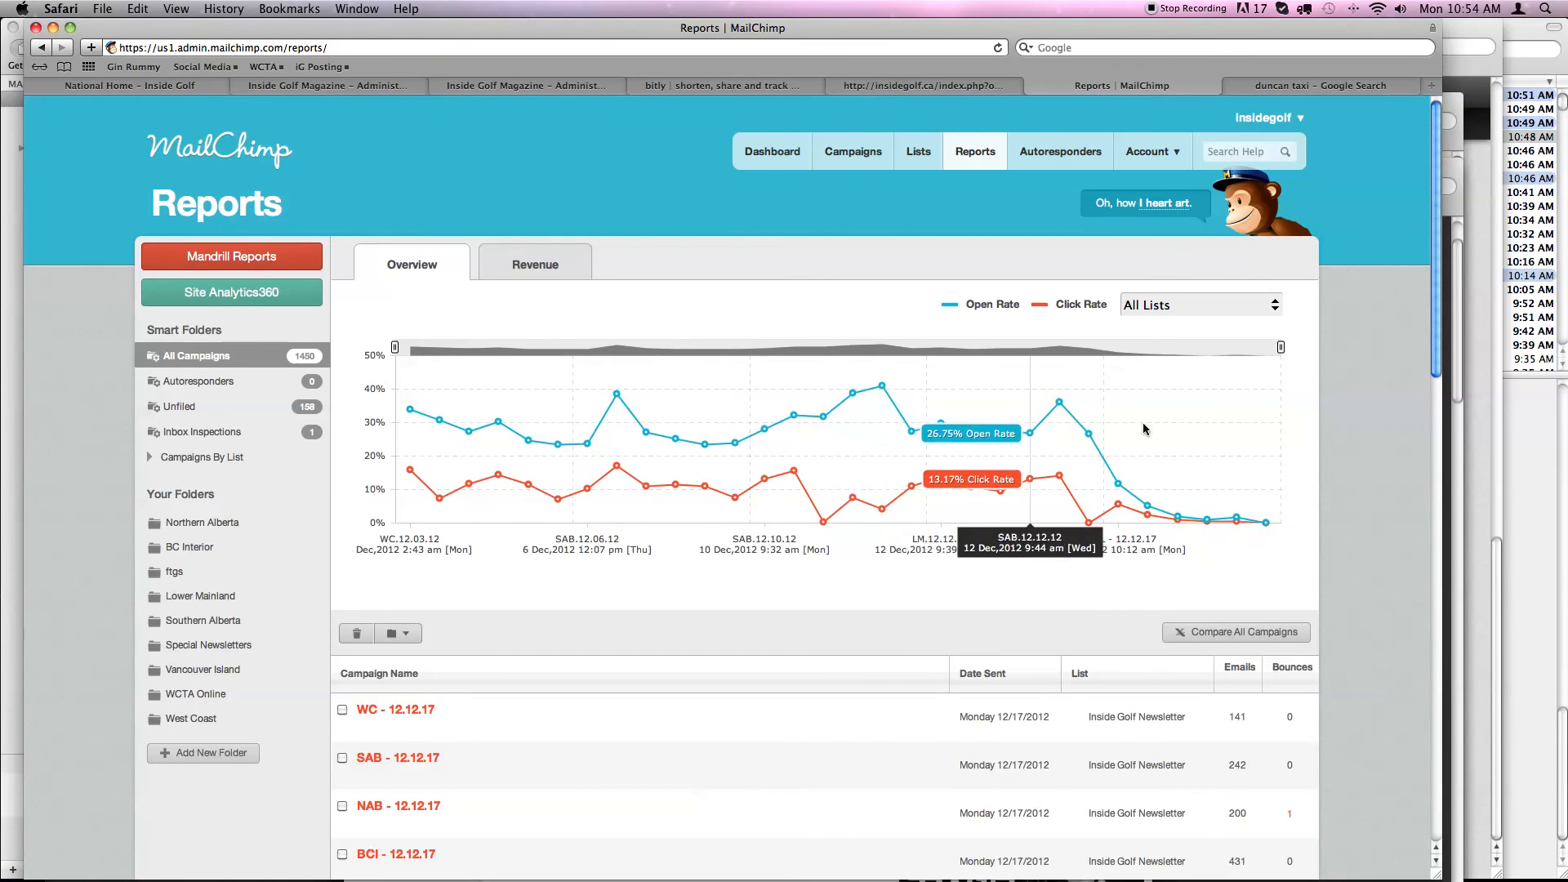
mouse_move(1148, 510)
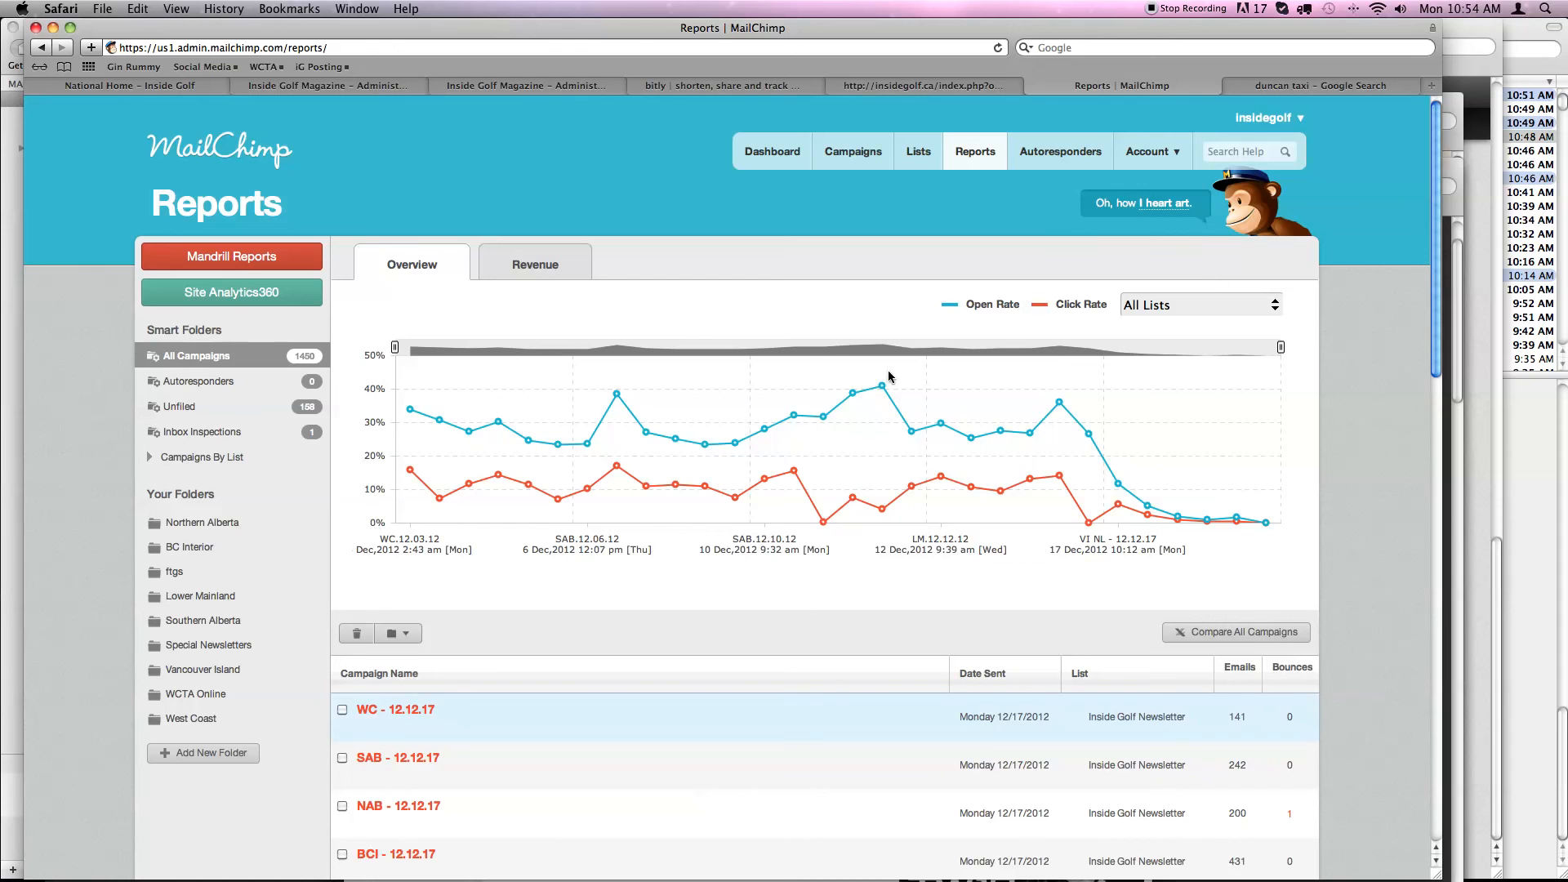
mouse_move(856, 432)
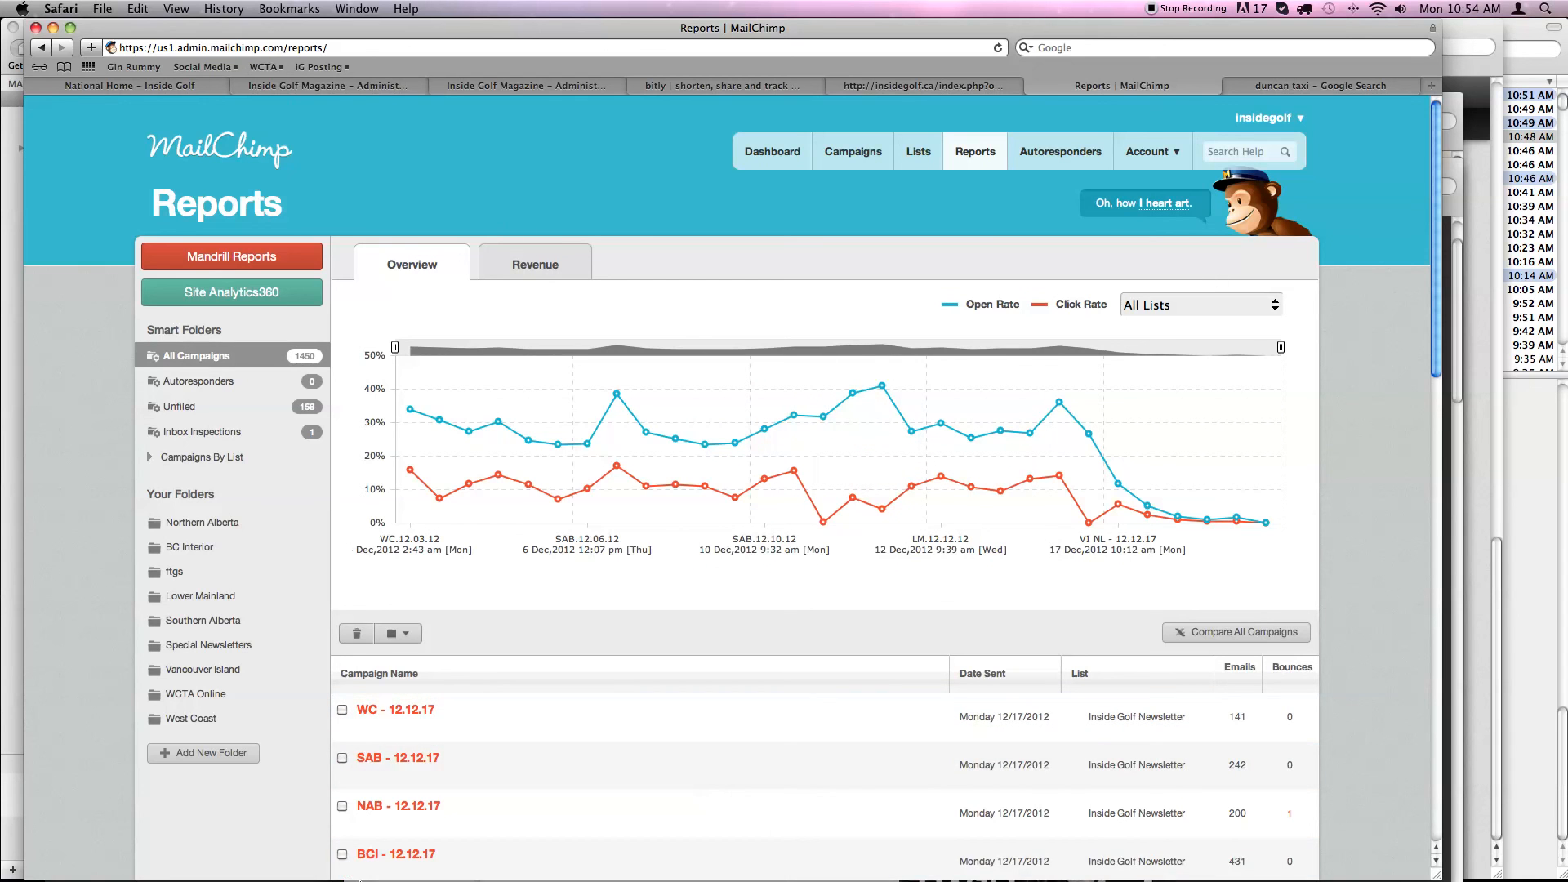
mouse_move(392, 879)
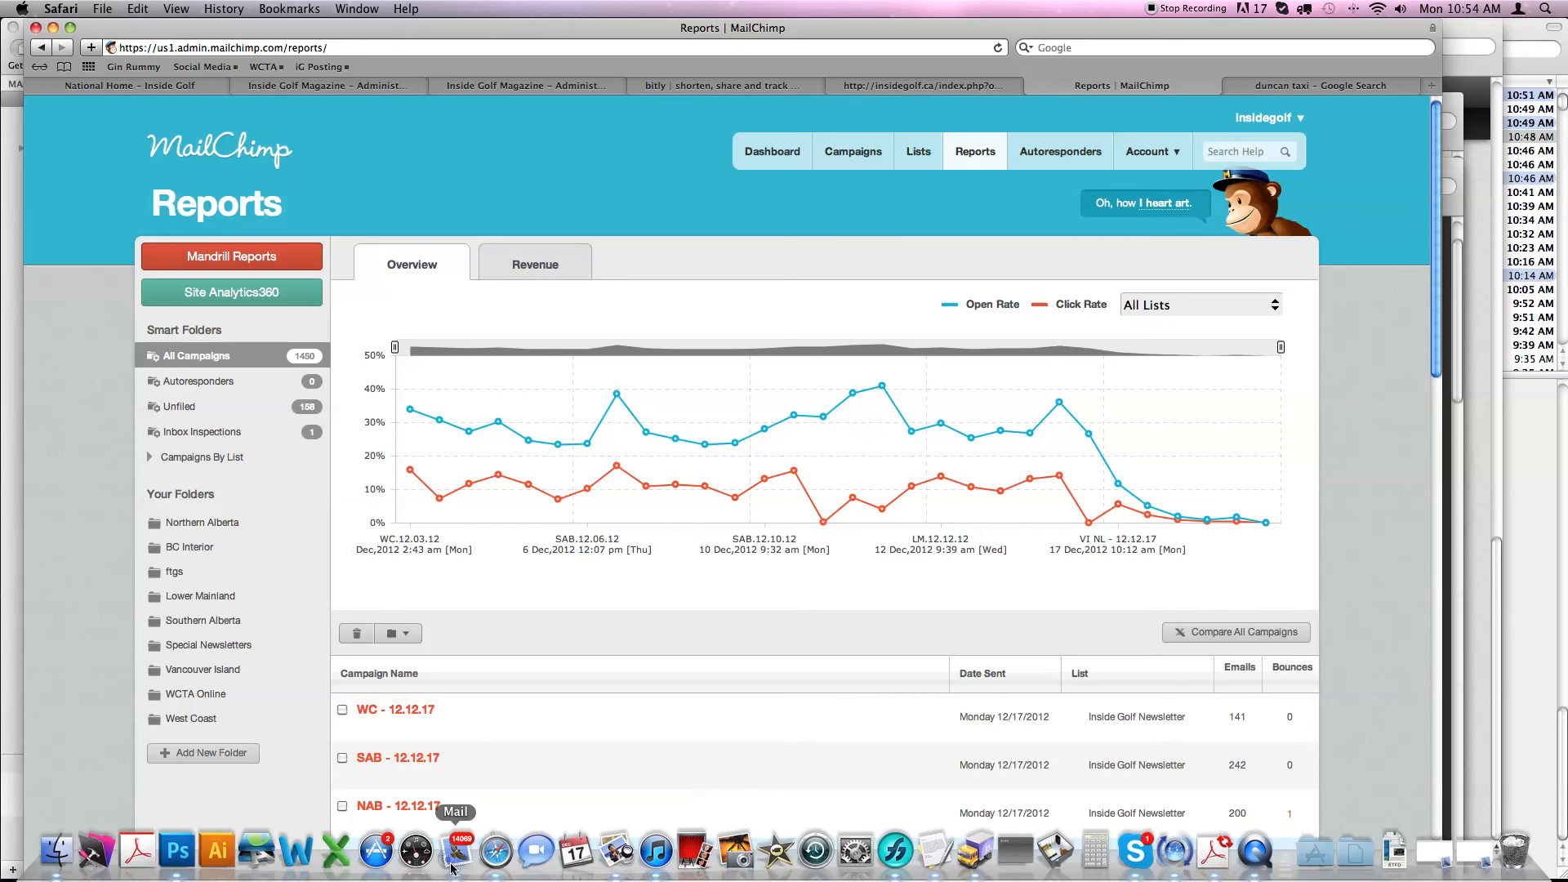